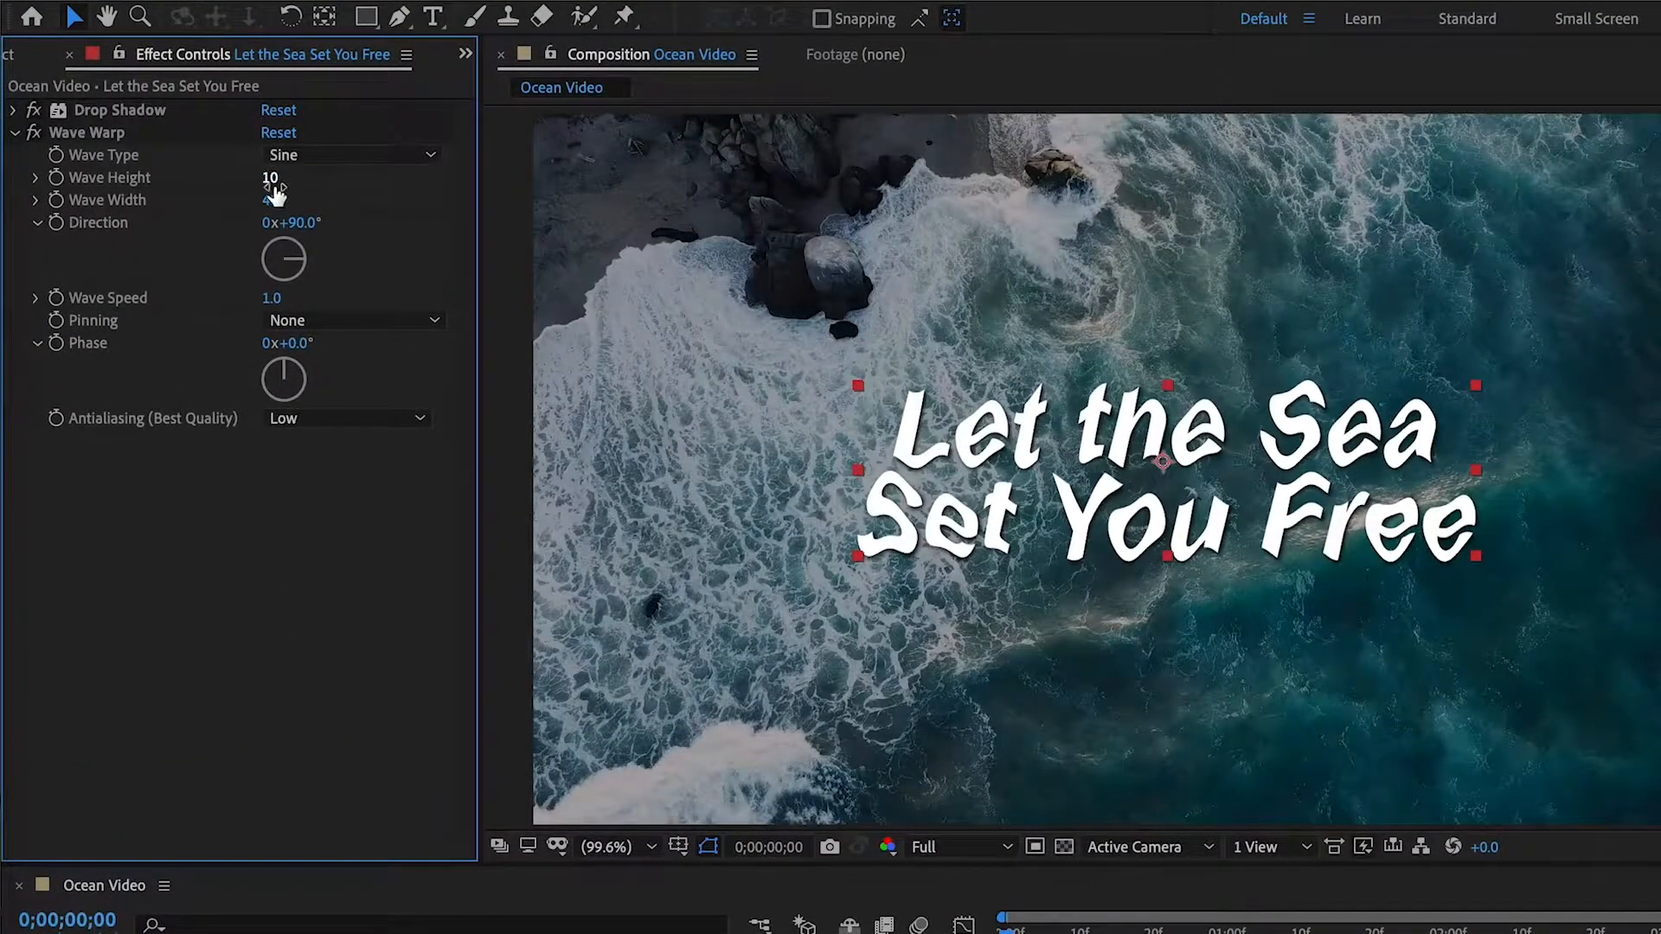
# - Set the text's Wave Warp effect to a wave height of 3, wave width of 108 and wave speed of 0.5
pyautogui.click(274, 184)
pyautogui.write('3')
pyautogui.press('Return')
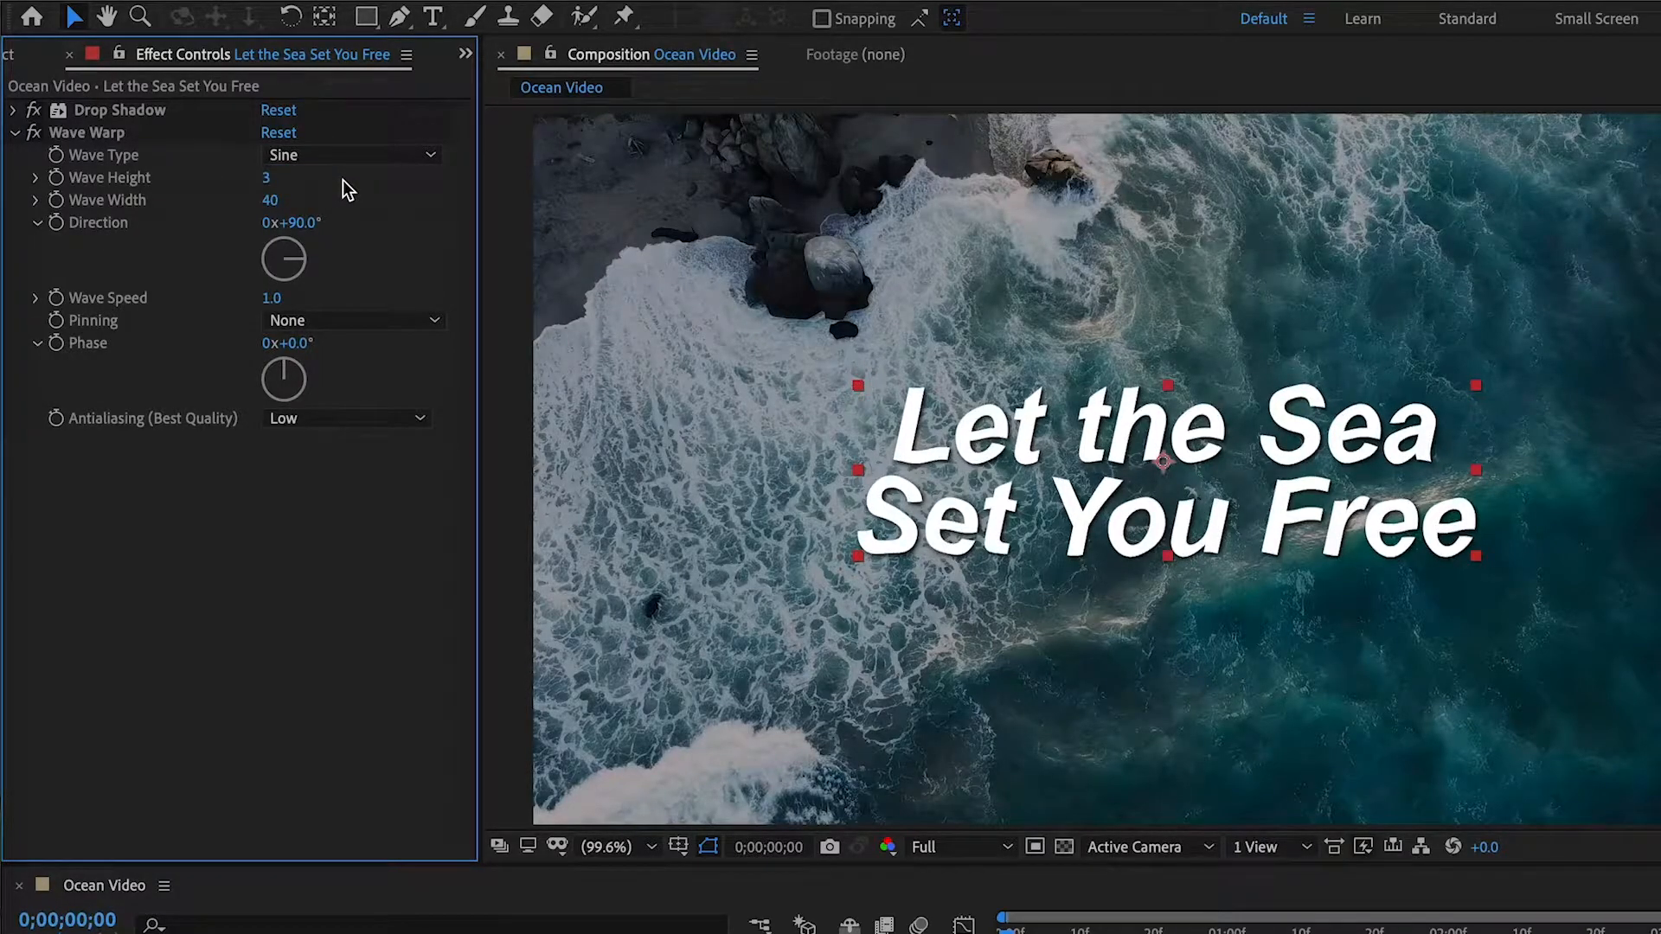
pyautogui.click(270, 200)
pyautogui.write('108')
pyautogui.press('Return')
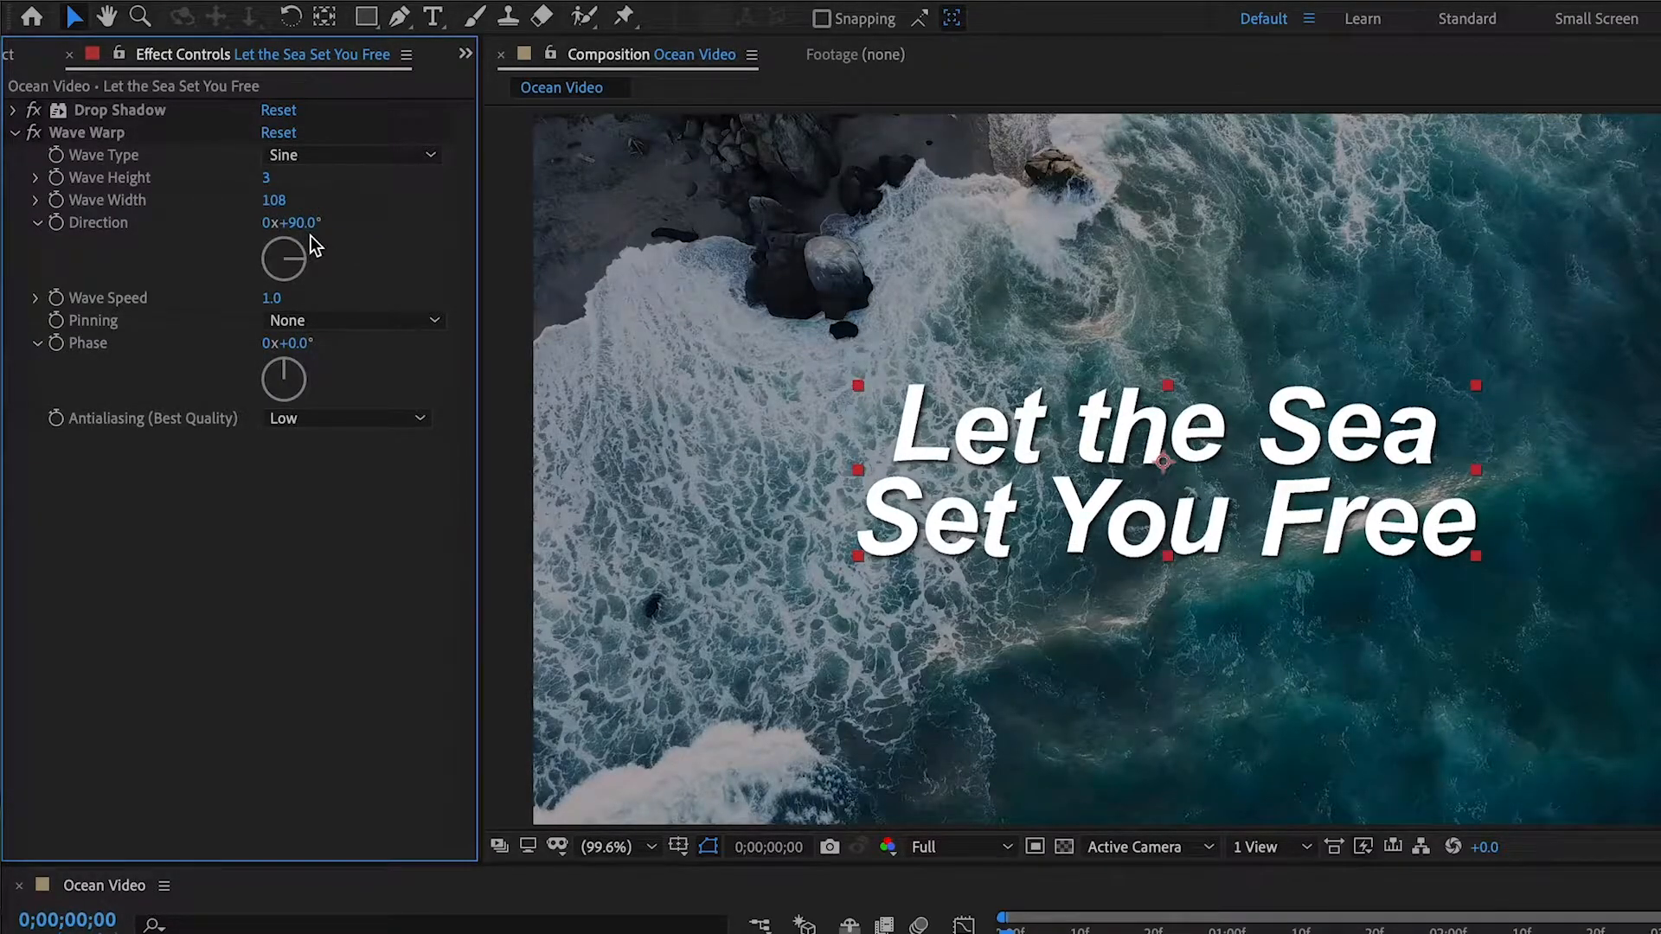
pyautogui.click(273, 300)
pyautogui.write('0.5')
pyautogui.press('Return')
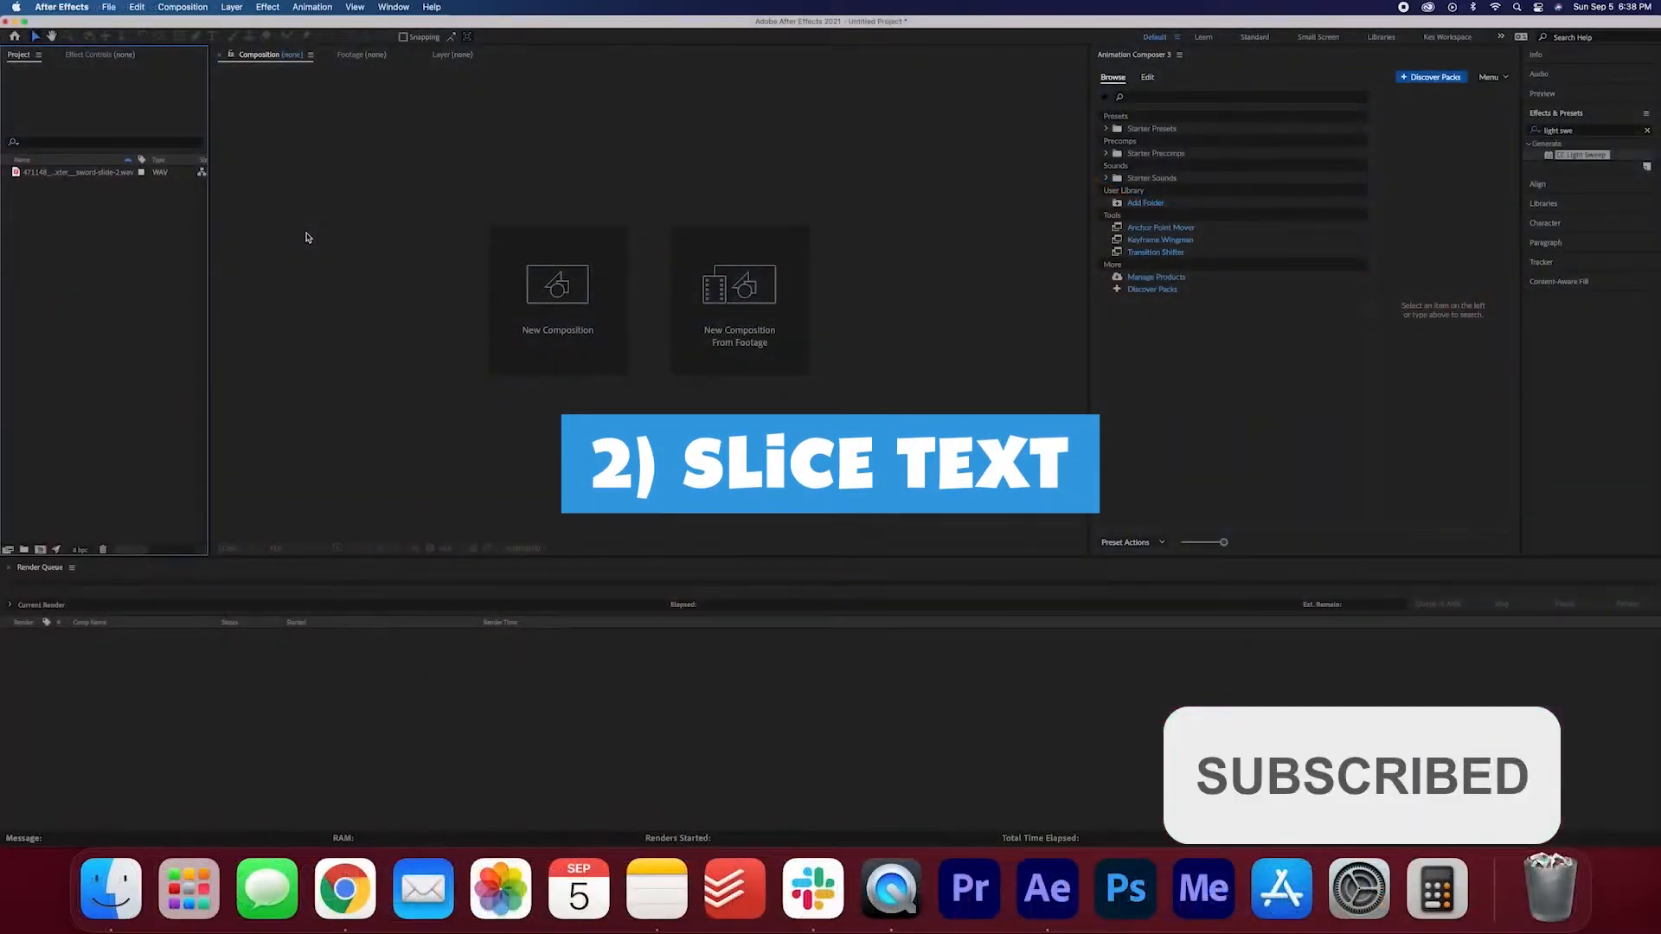
# - Create a five-second 1920 x 1080 composition at 30 fps and add the text "Sliced"
pyautogui.click(40, 550)
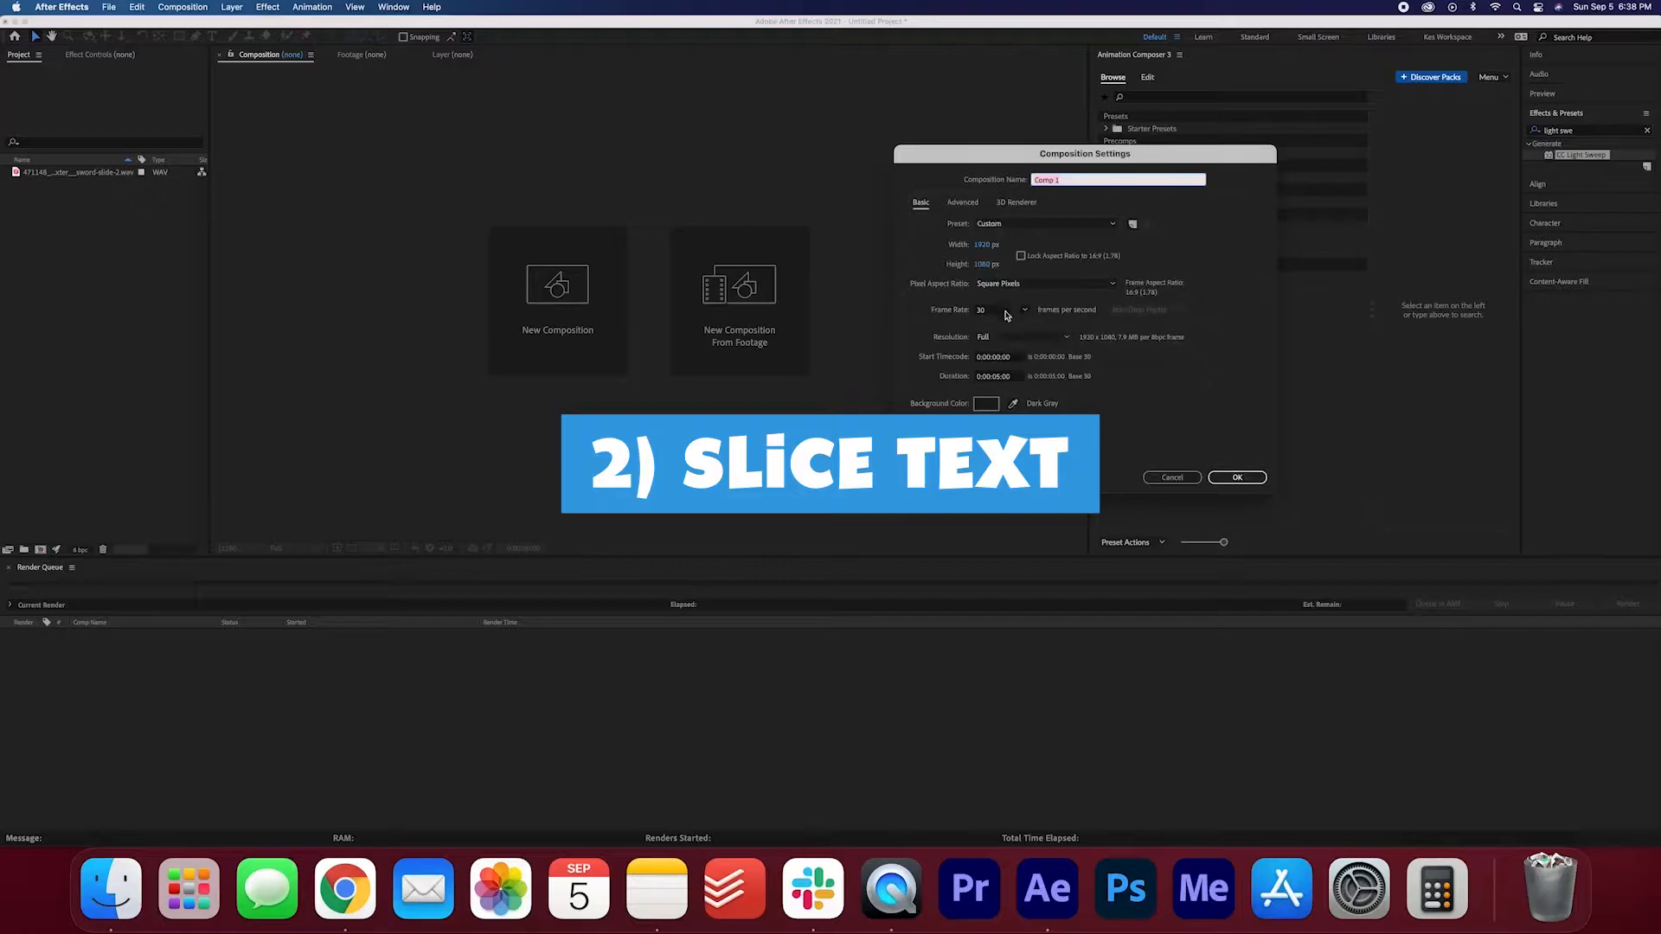
pyautogui.click(1234, 484)
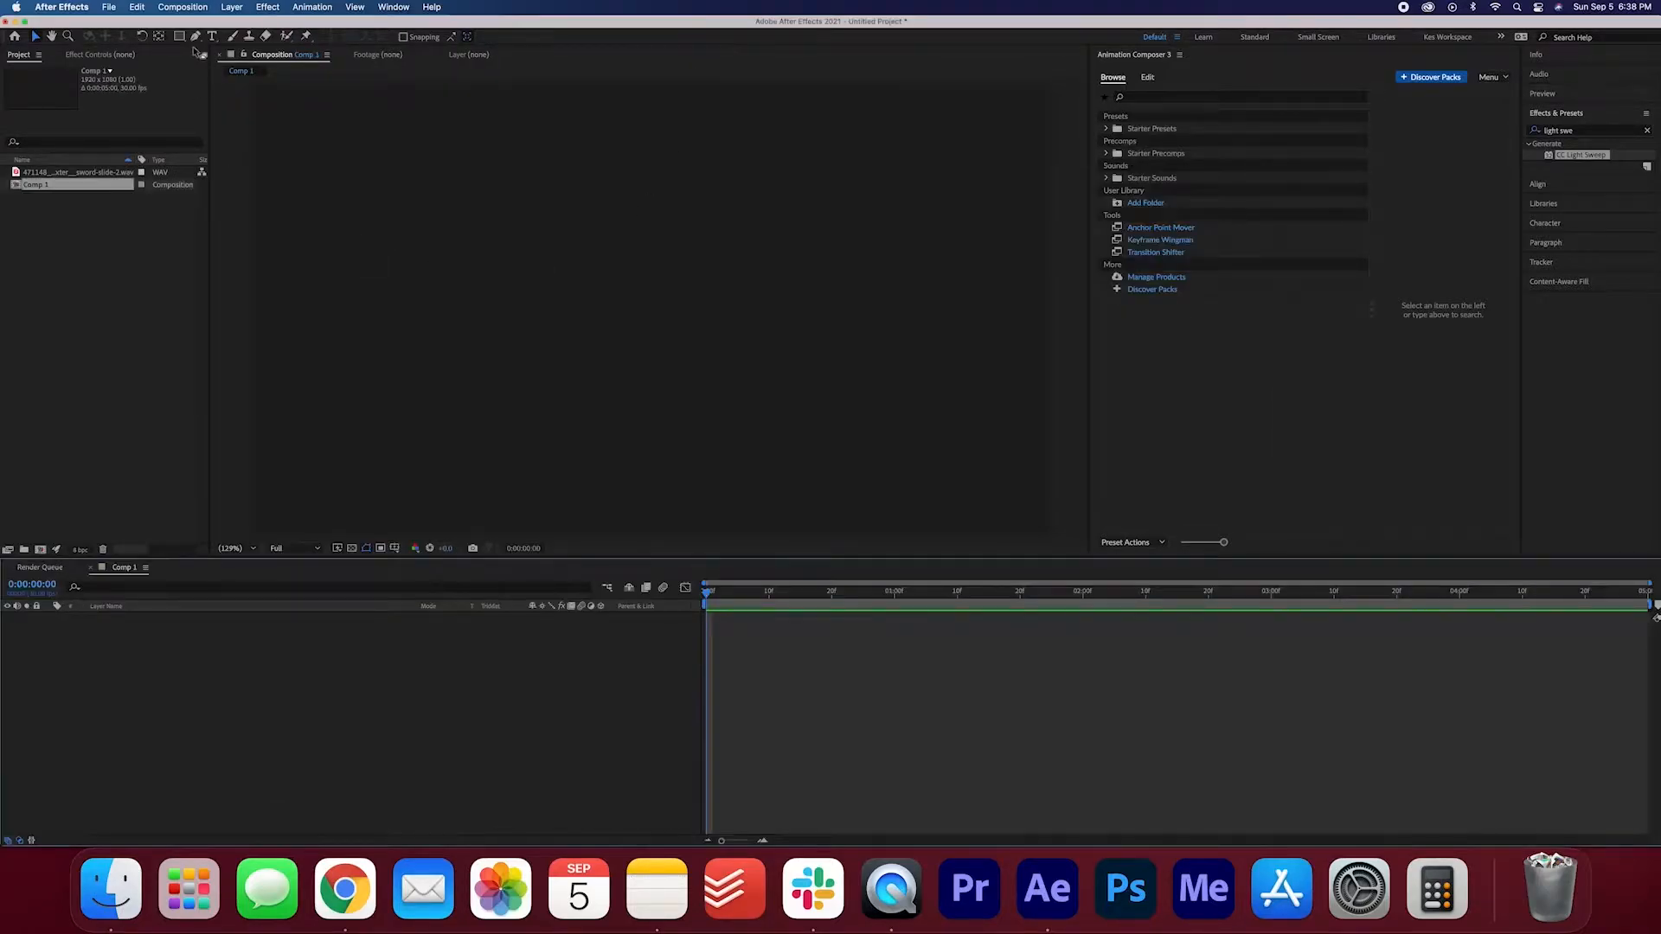
pyautogui.click(212, 38)
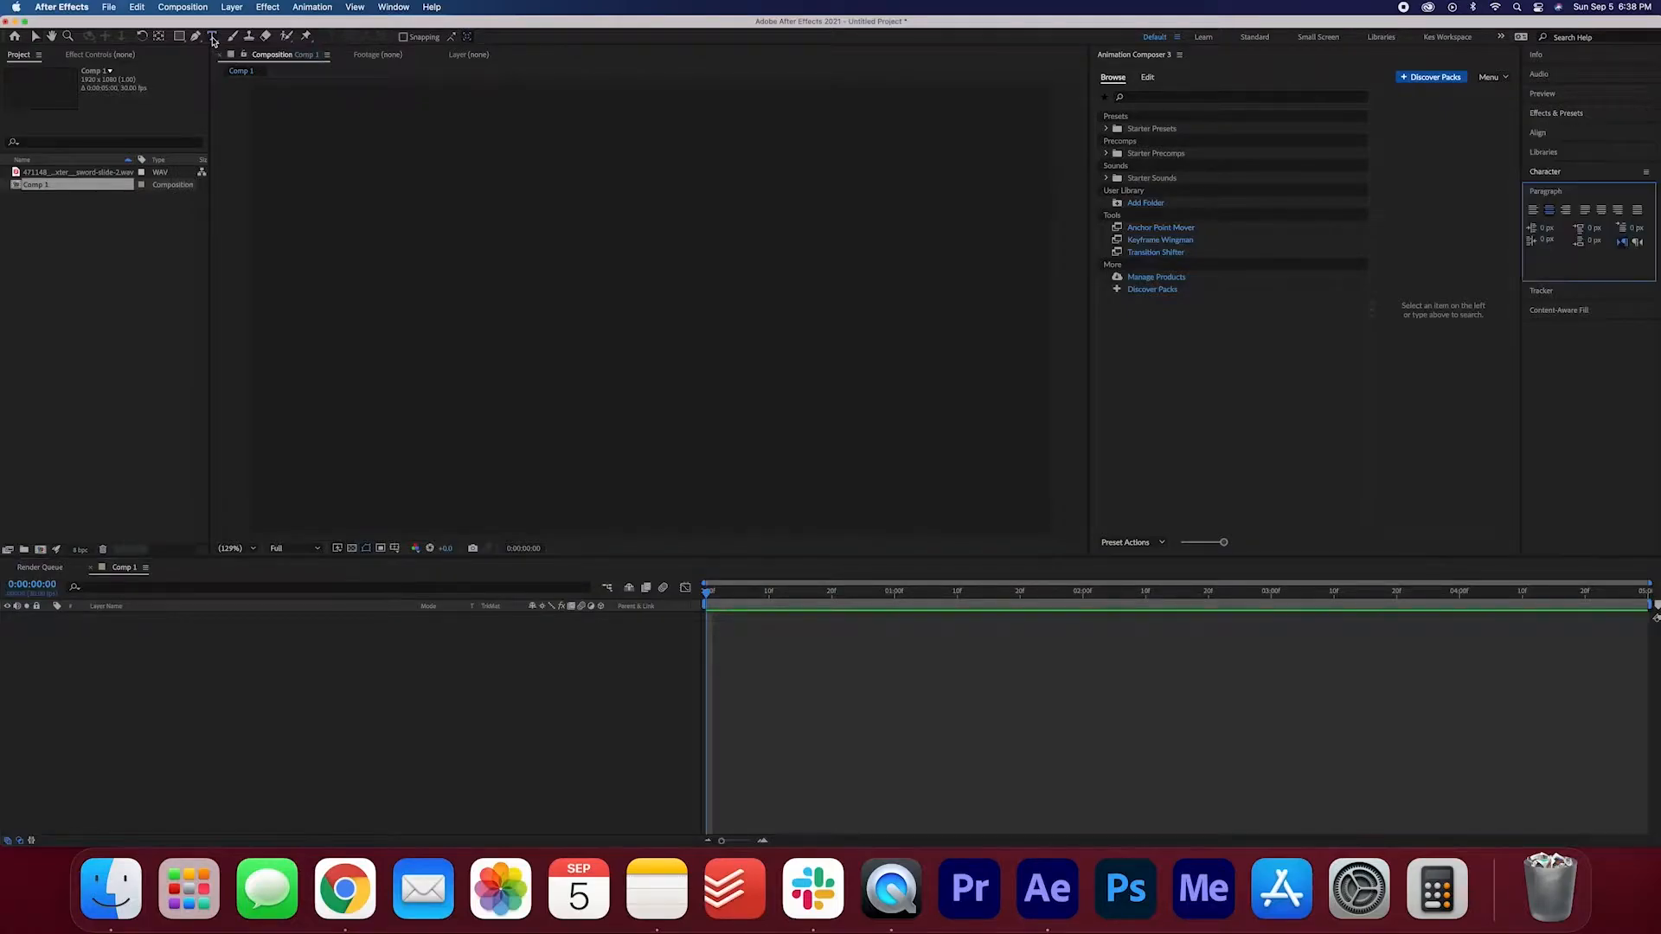
pyautogui.click(622, 301)
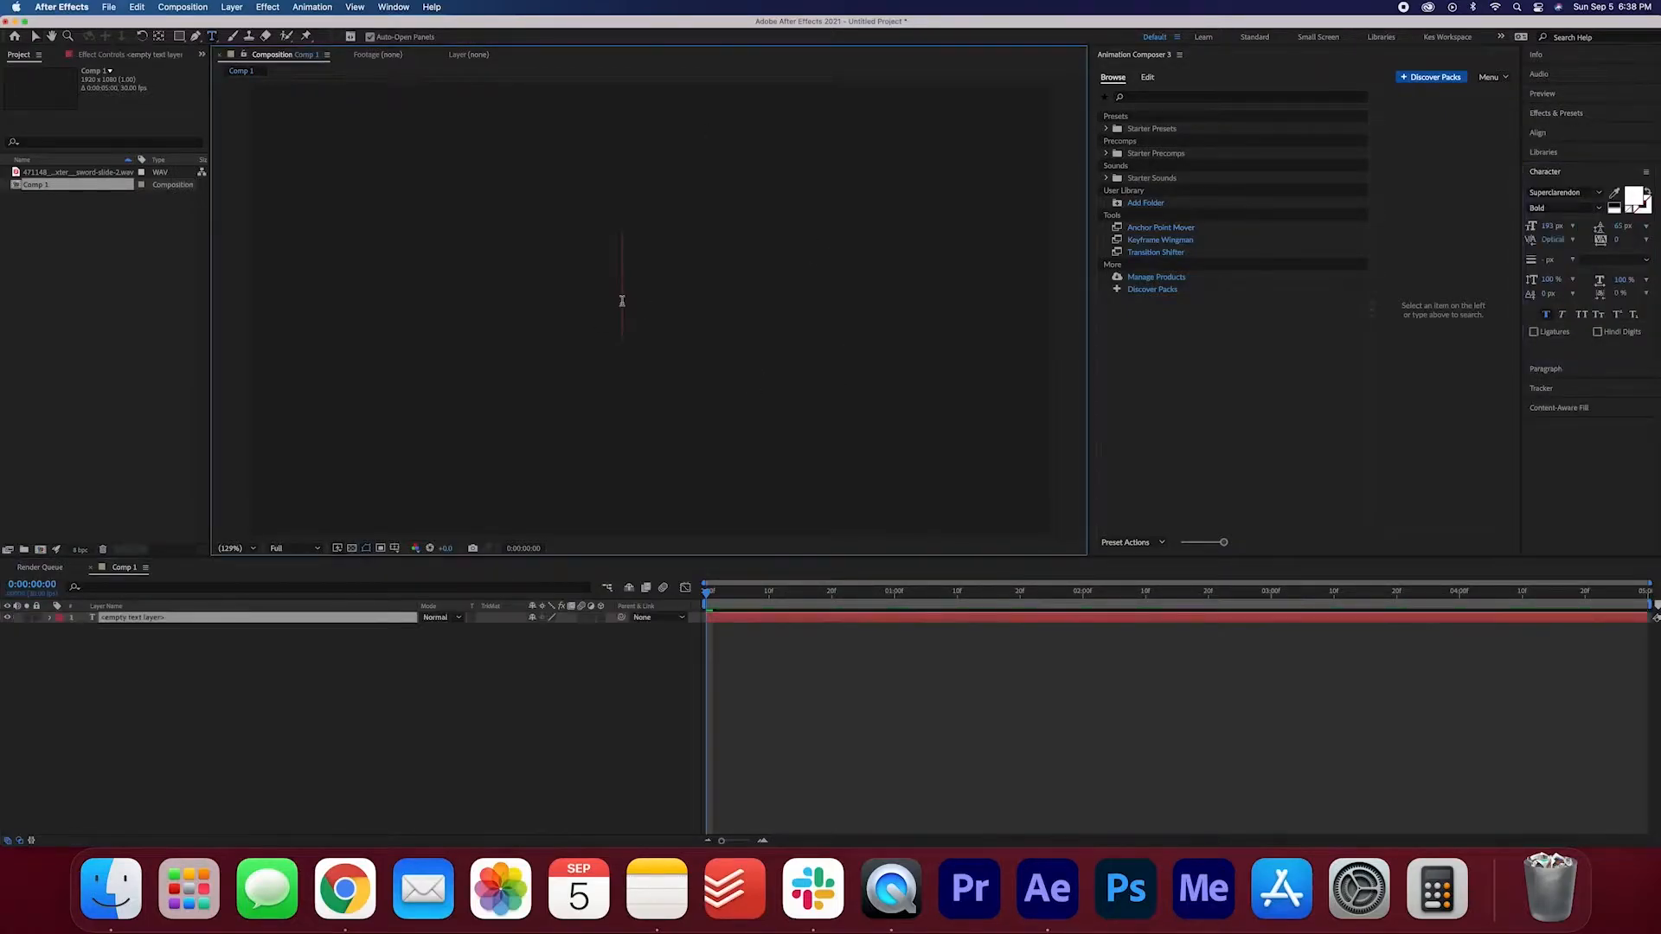
pyautogui.write('Sliced')
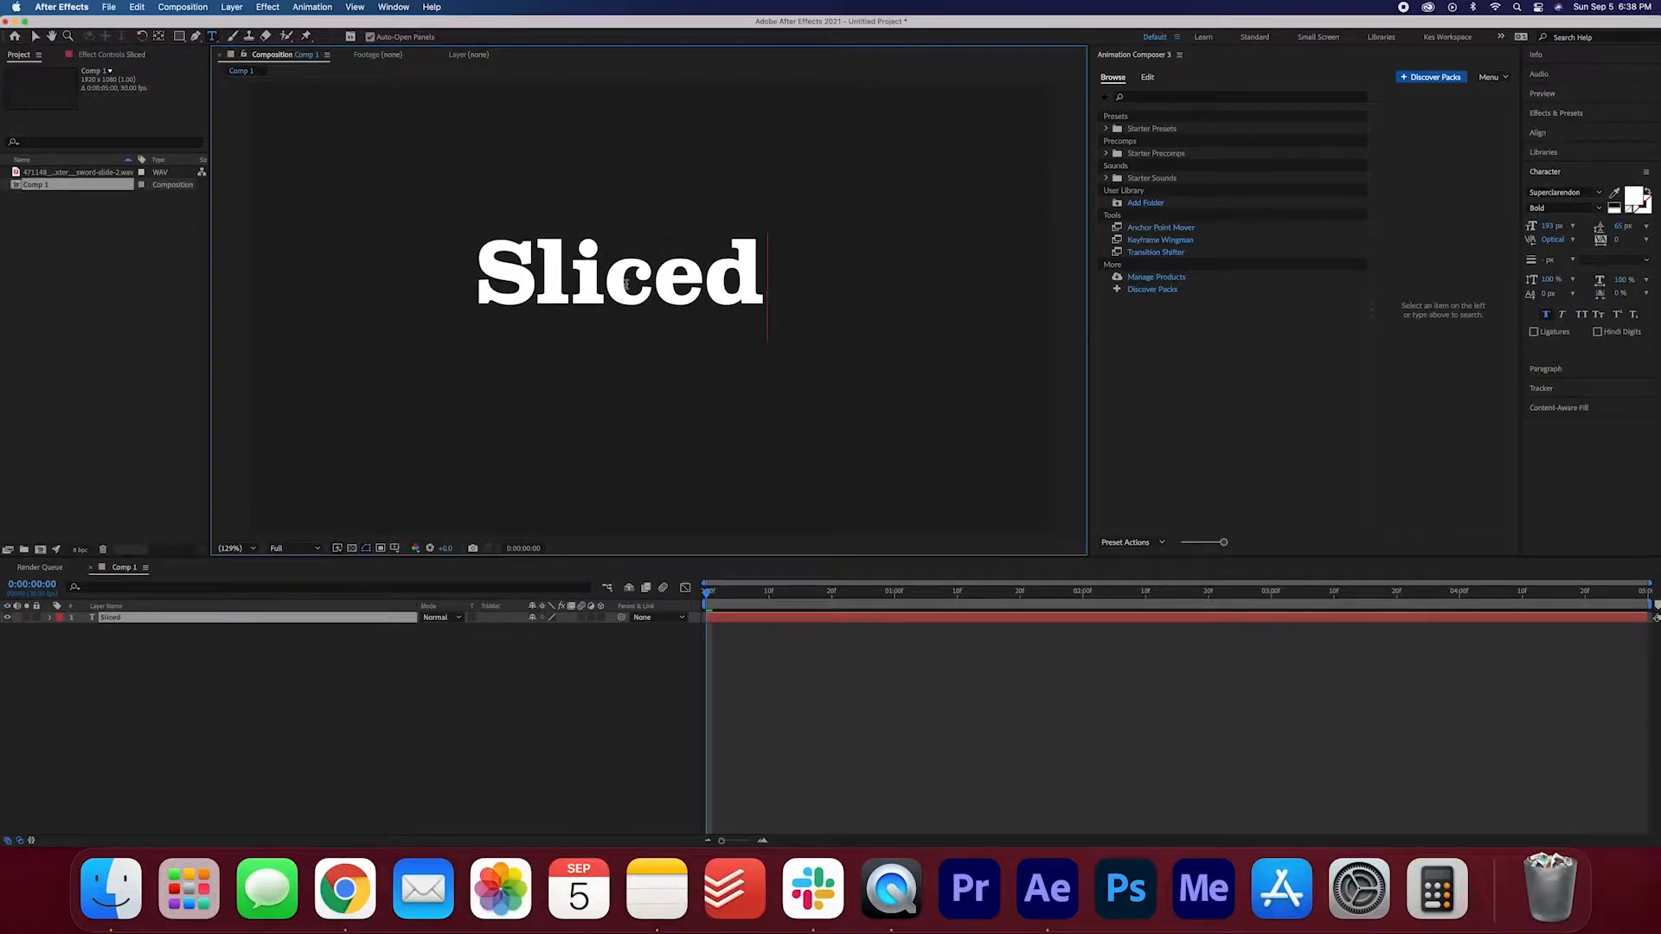
# - Center the "Sliced" text horizontally and vertically in the composition
pyautogui.doubleClick(638, 283)
pyautogui.click(1599, 194)
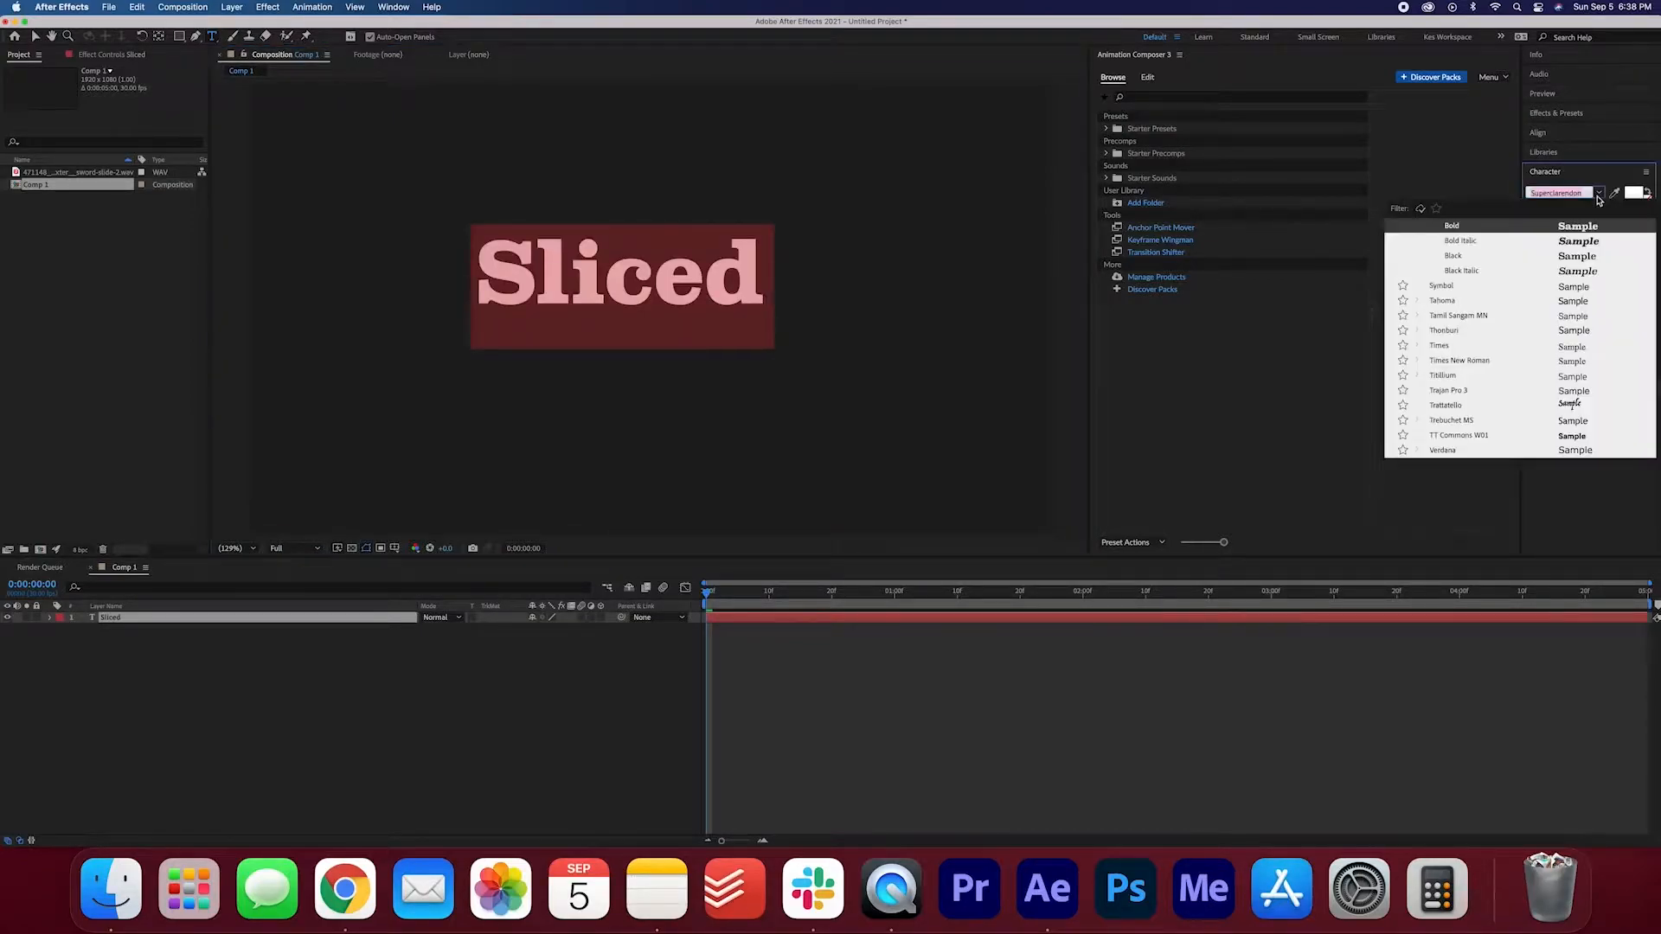
pyautogui.click(1599, 196)
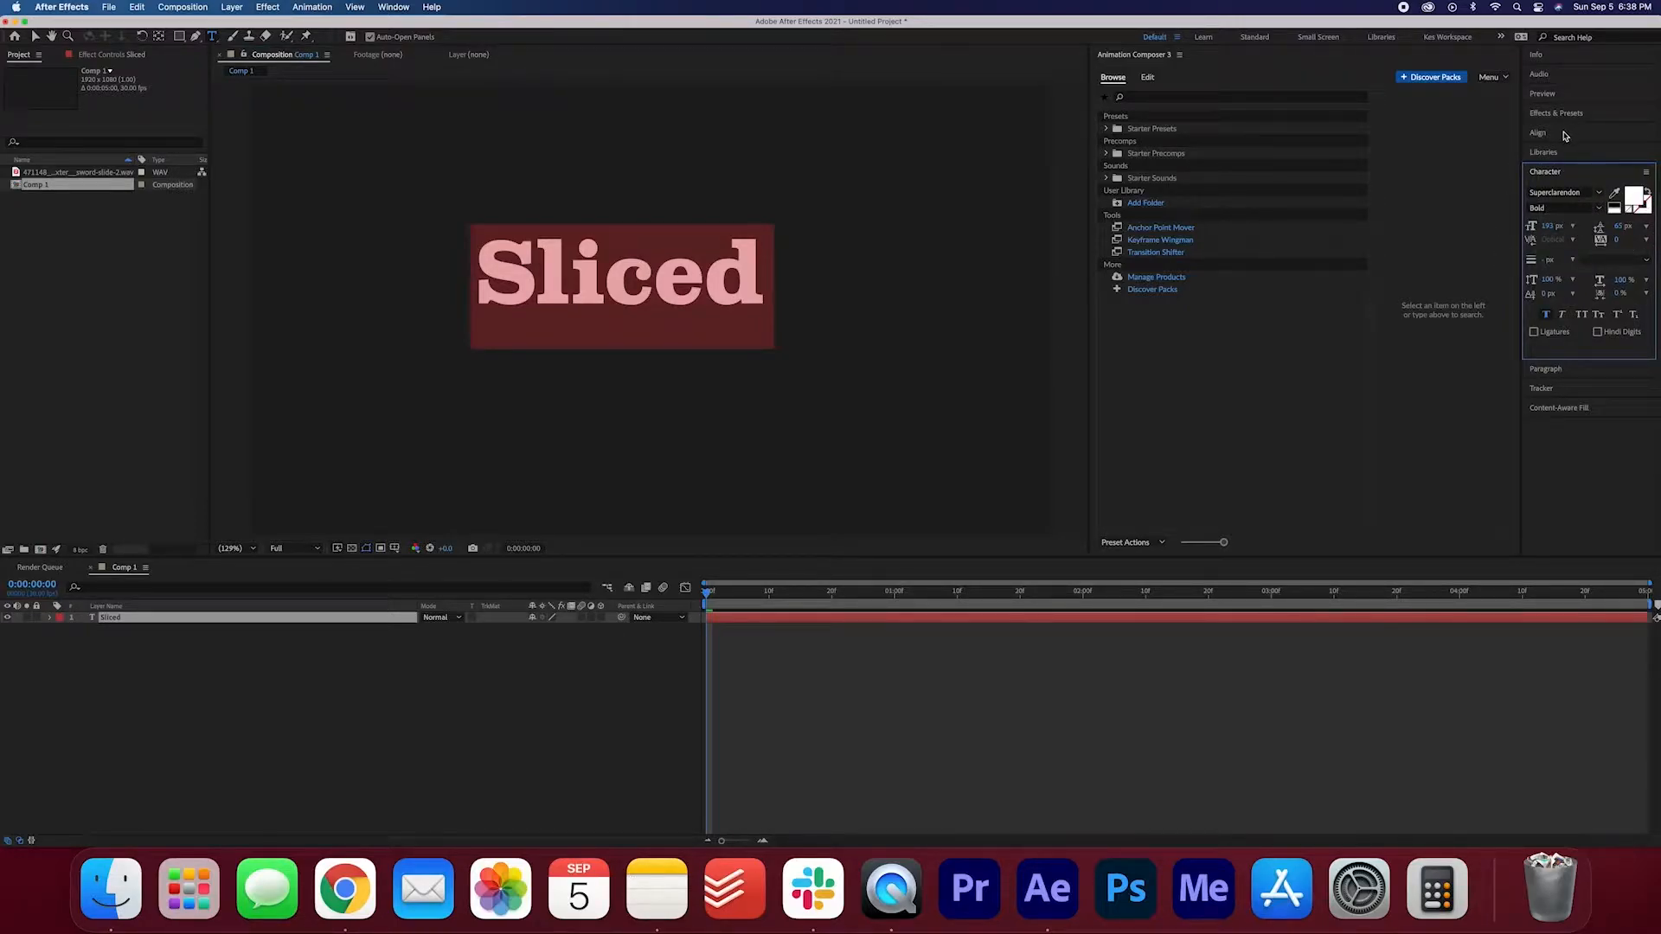
pyautogui.click(1559, 134)
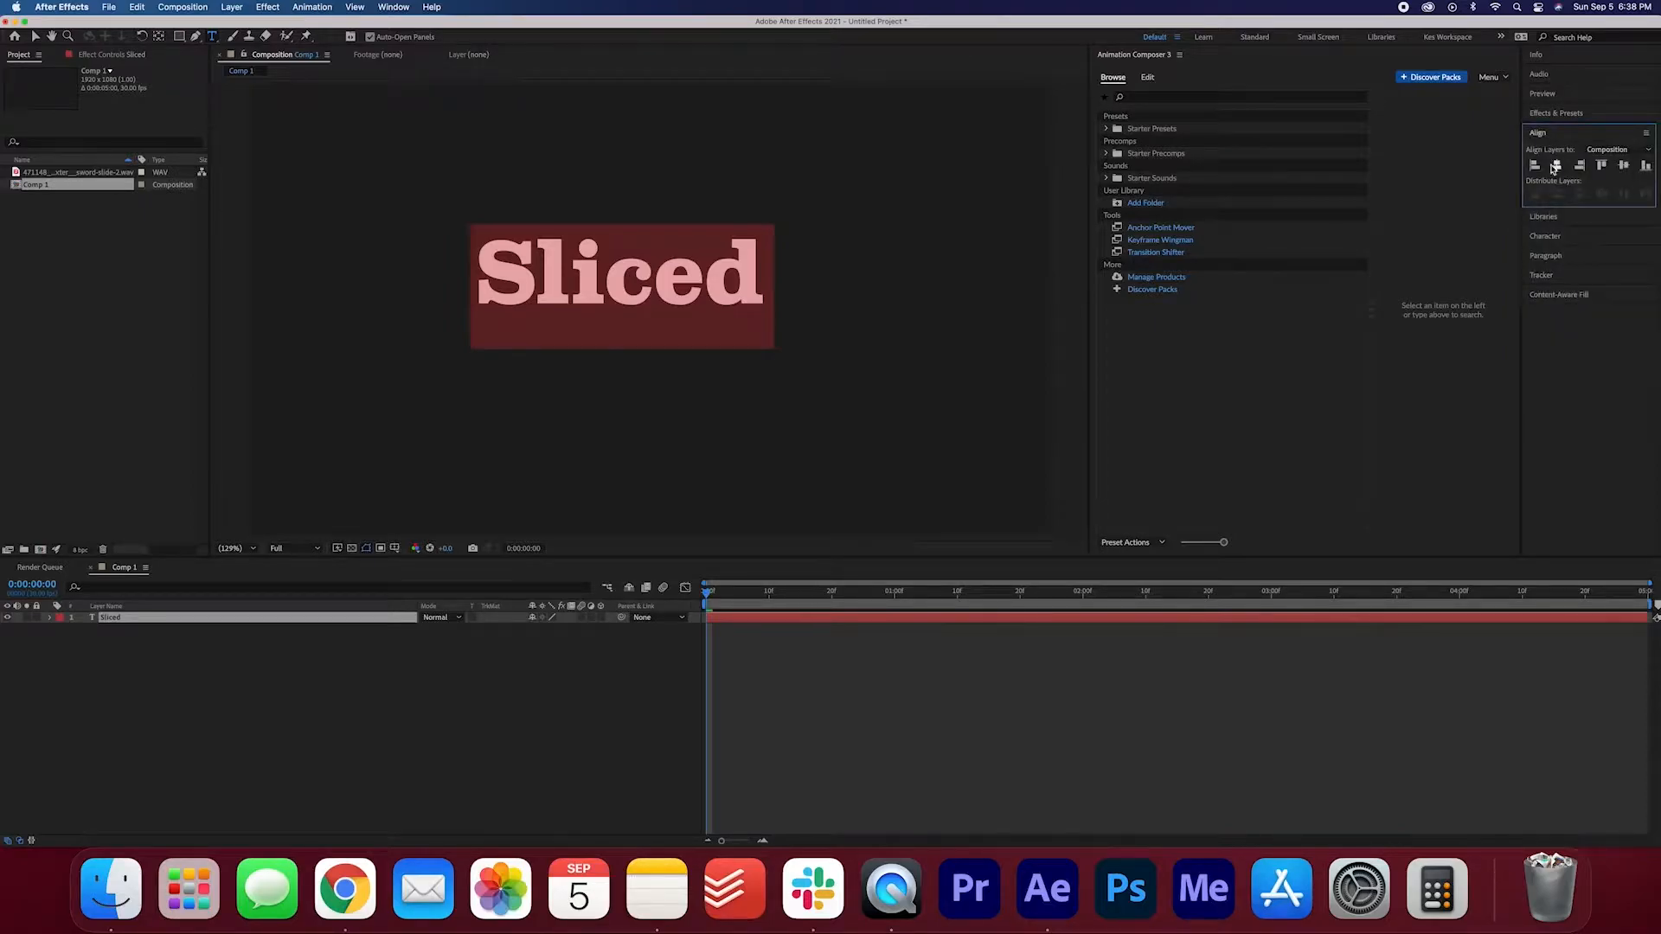
pyautogui.click(1556, 165)
pyautogui.click(1624, 166)
pyautogui.click(670, 411)
pyautogui.press('v')
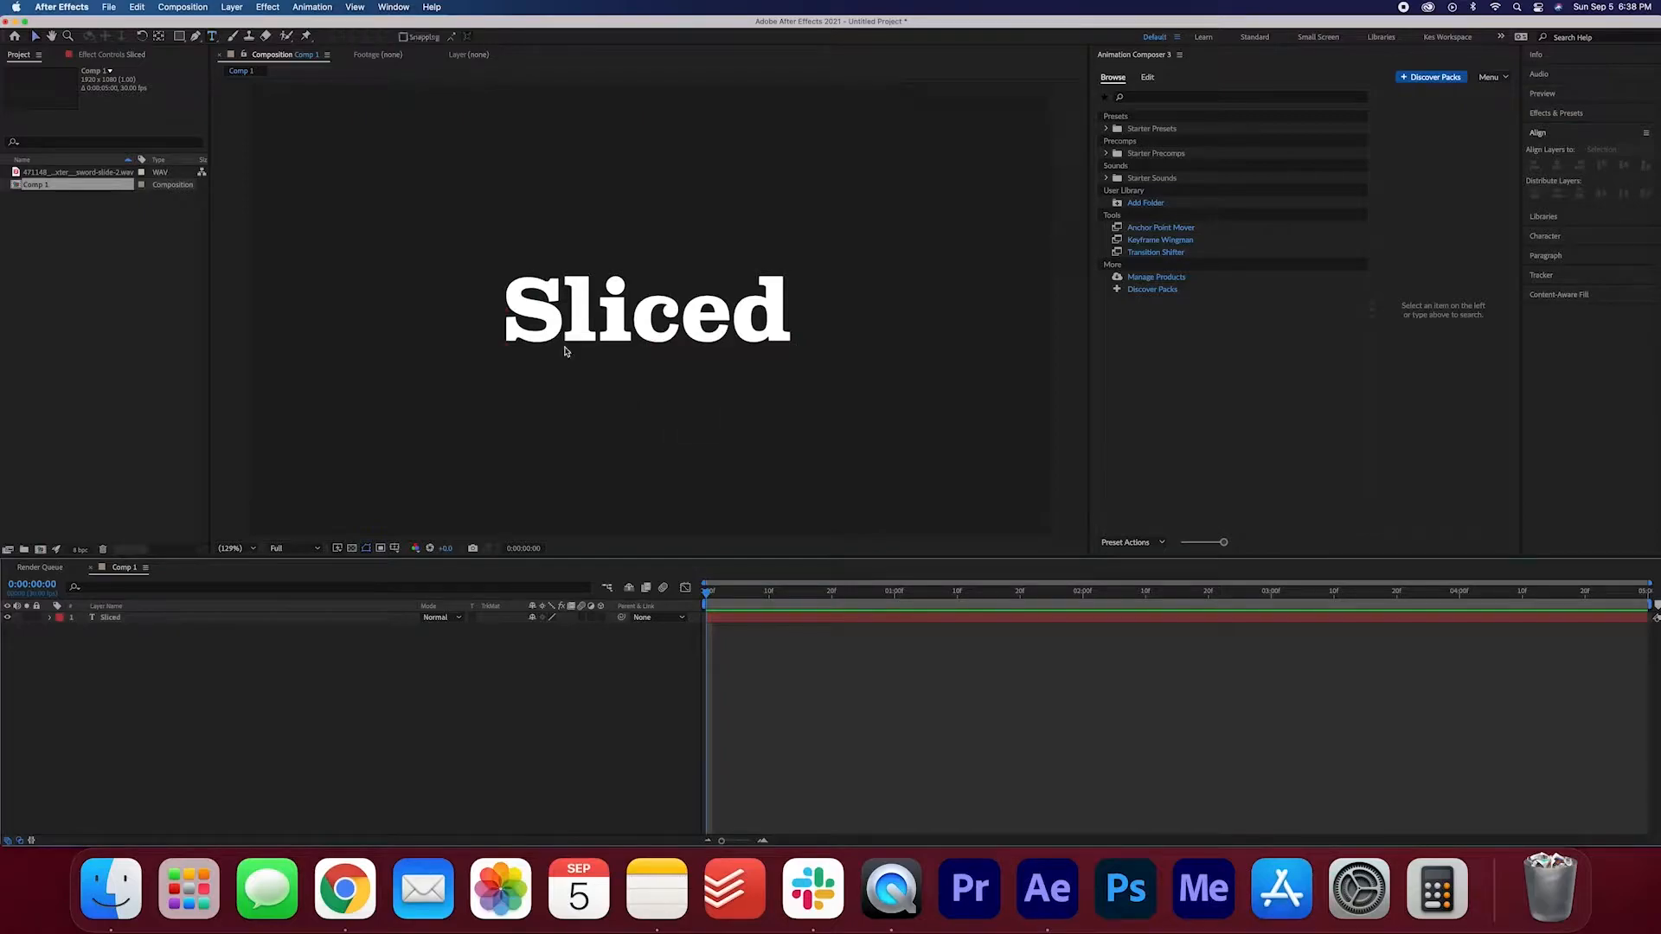
# - Duplicate the "Sliced" text layer twice
pyautogui.click(115, 619)
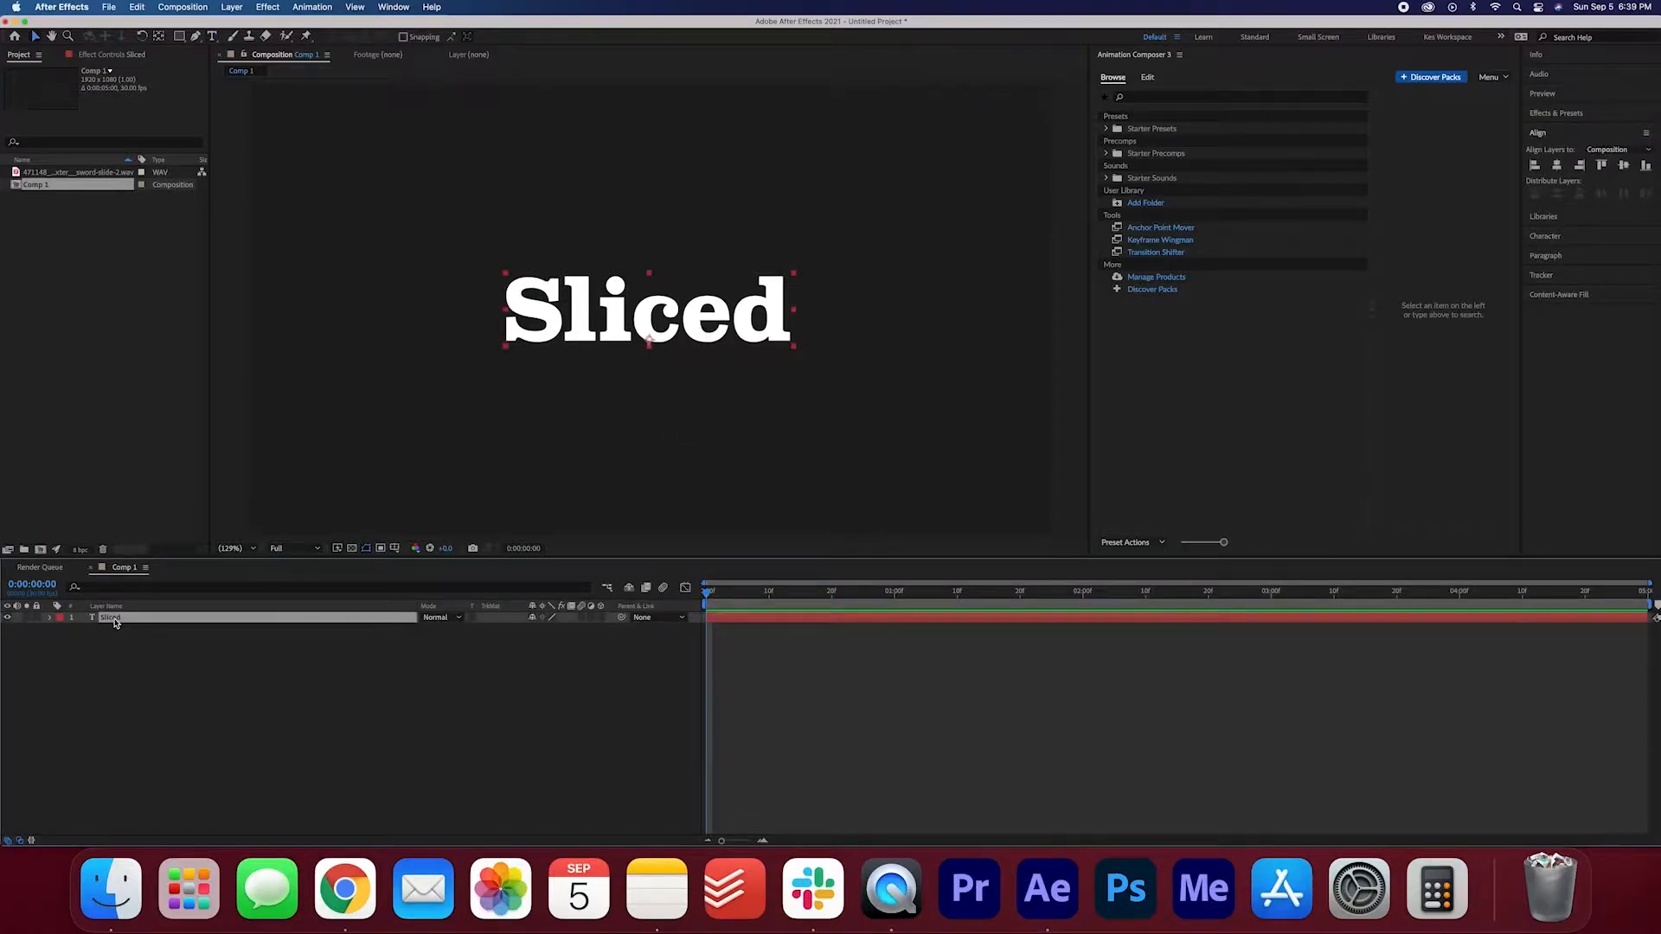
pyautogui.press('super+d')
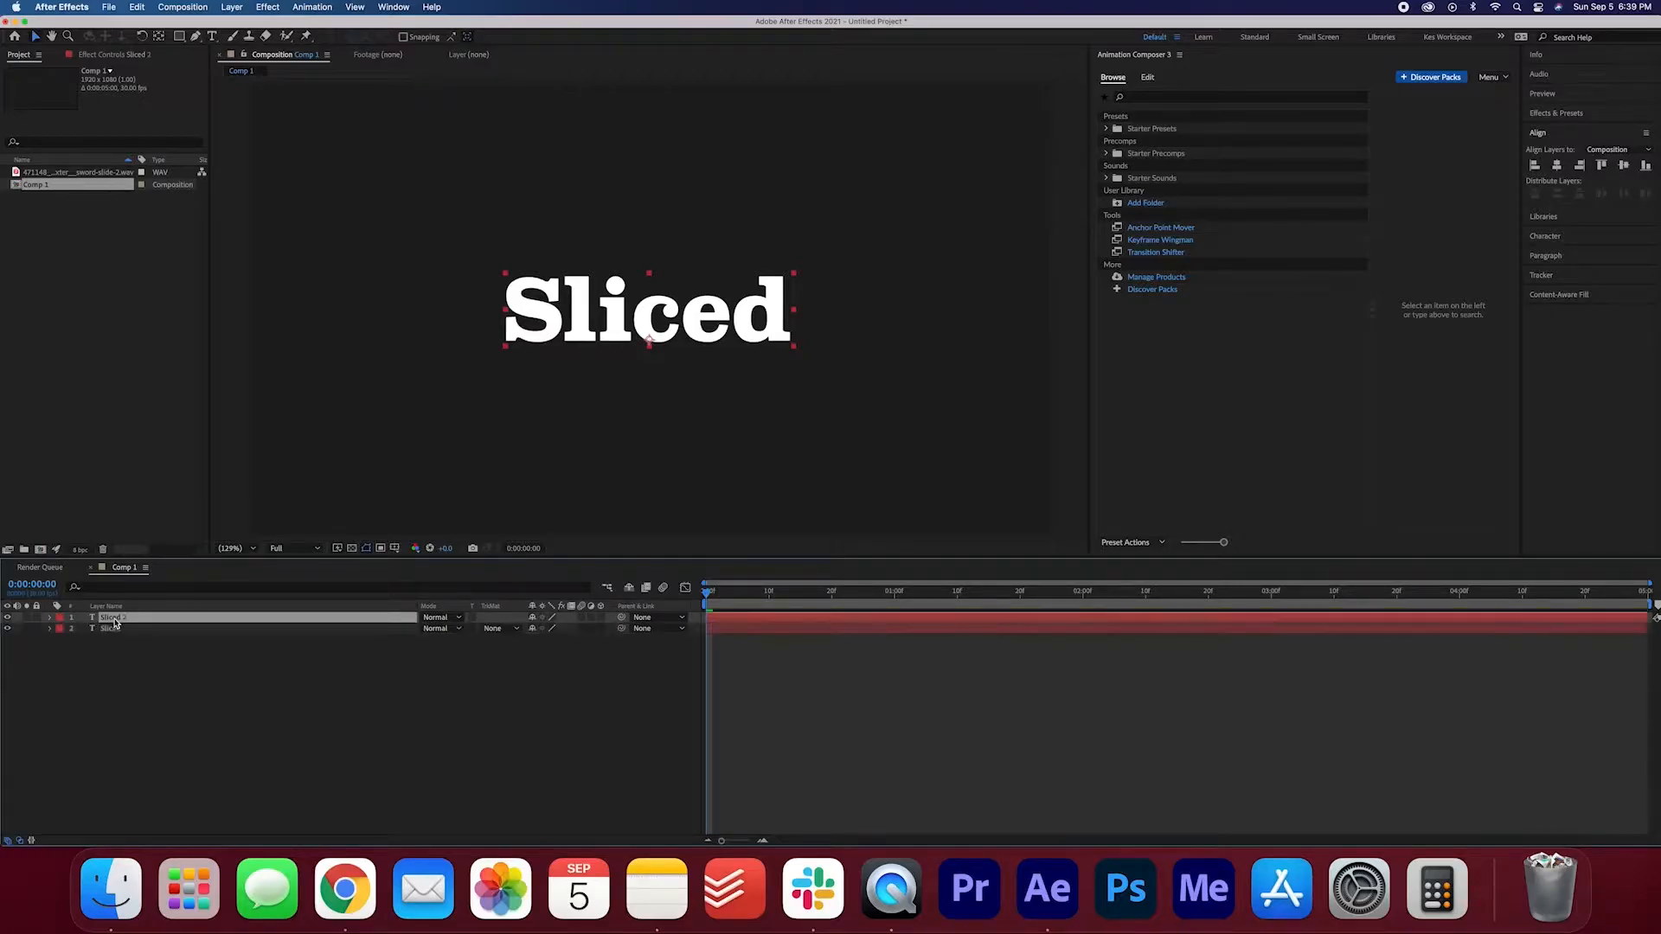
pyautogui.press('super+d')
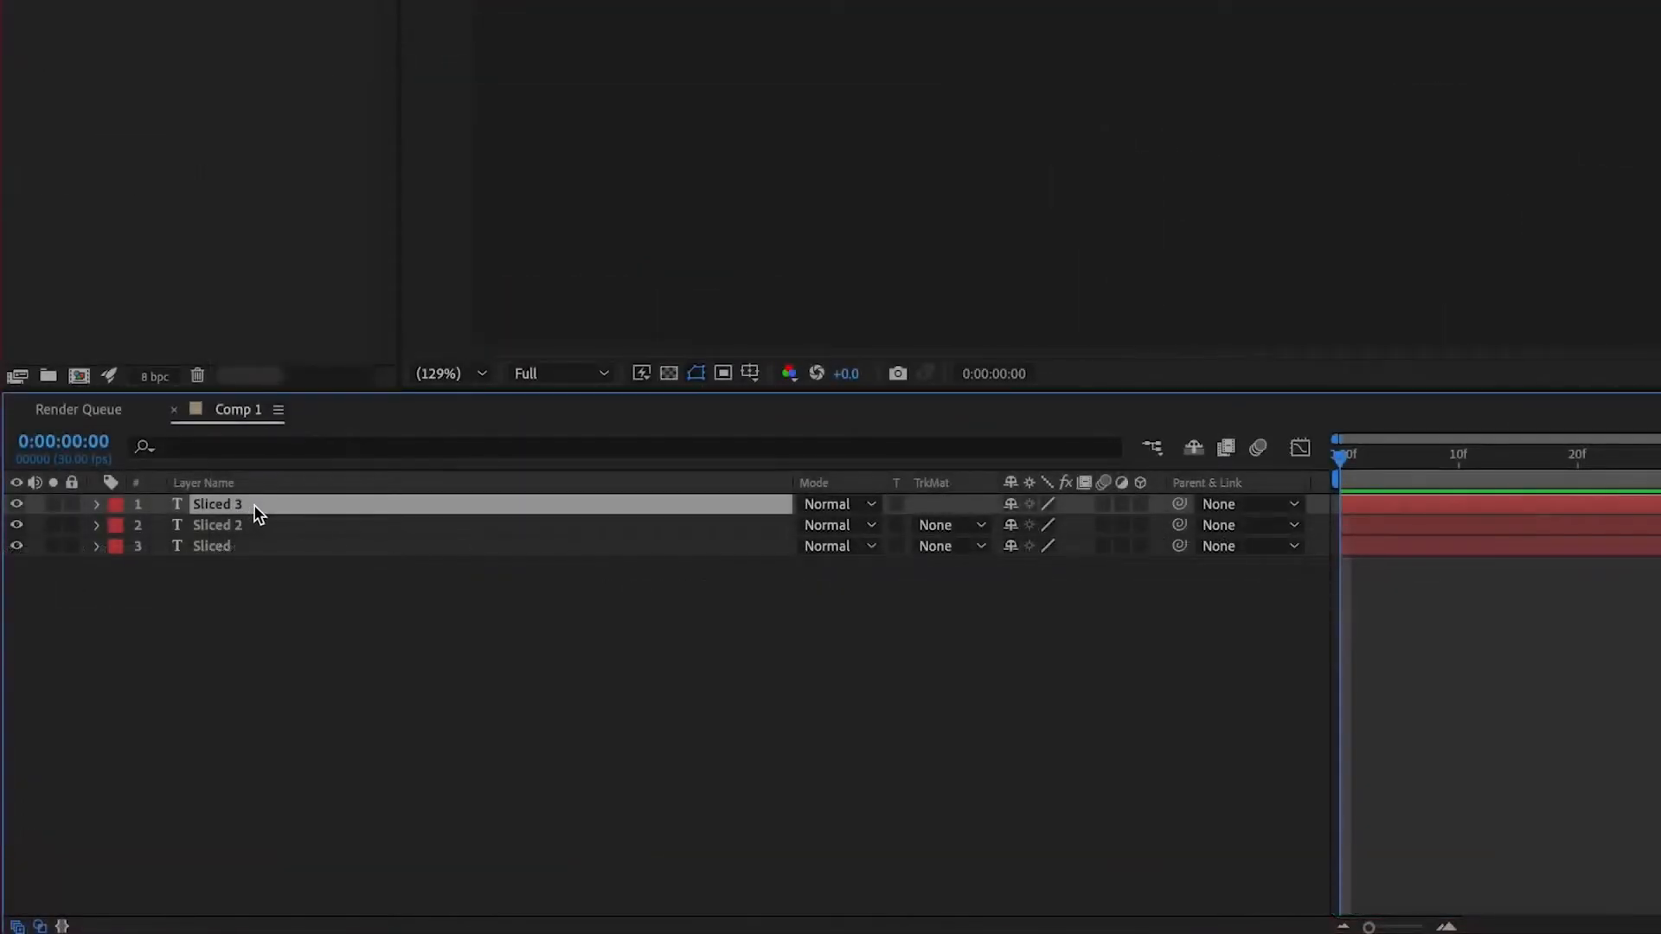
# - Rename the uppermost duplicate layer, Sliced 3, to "Text Top"
pyautogui.rightClick(252, 505)
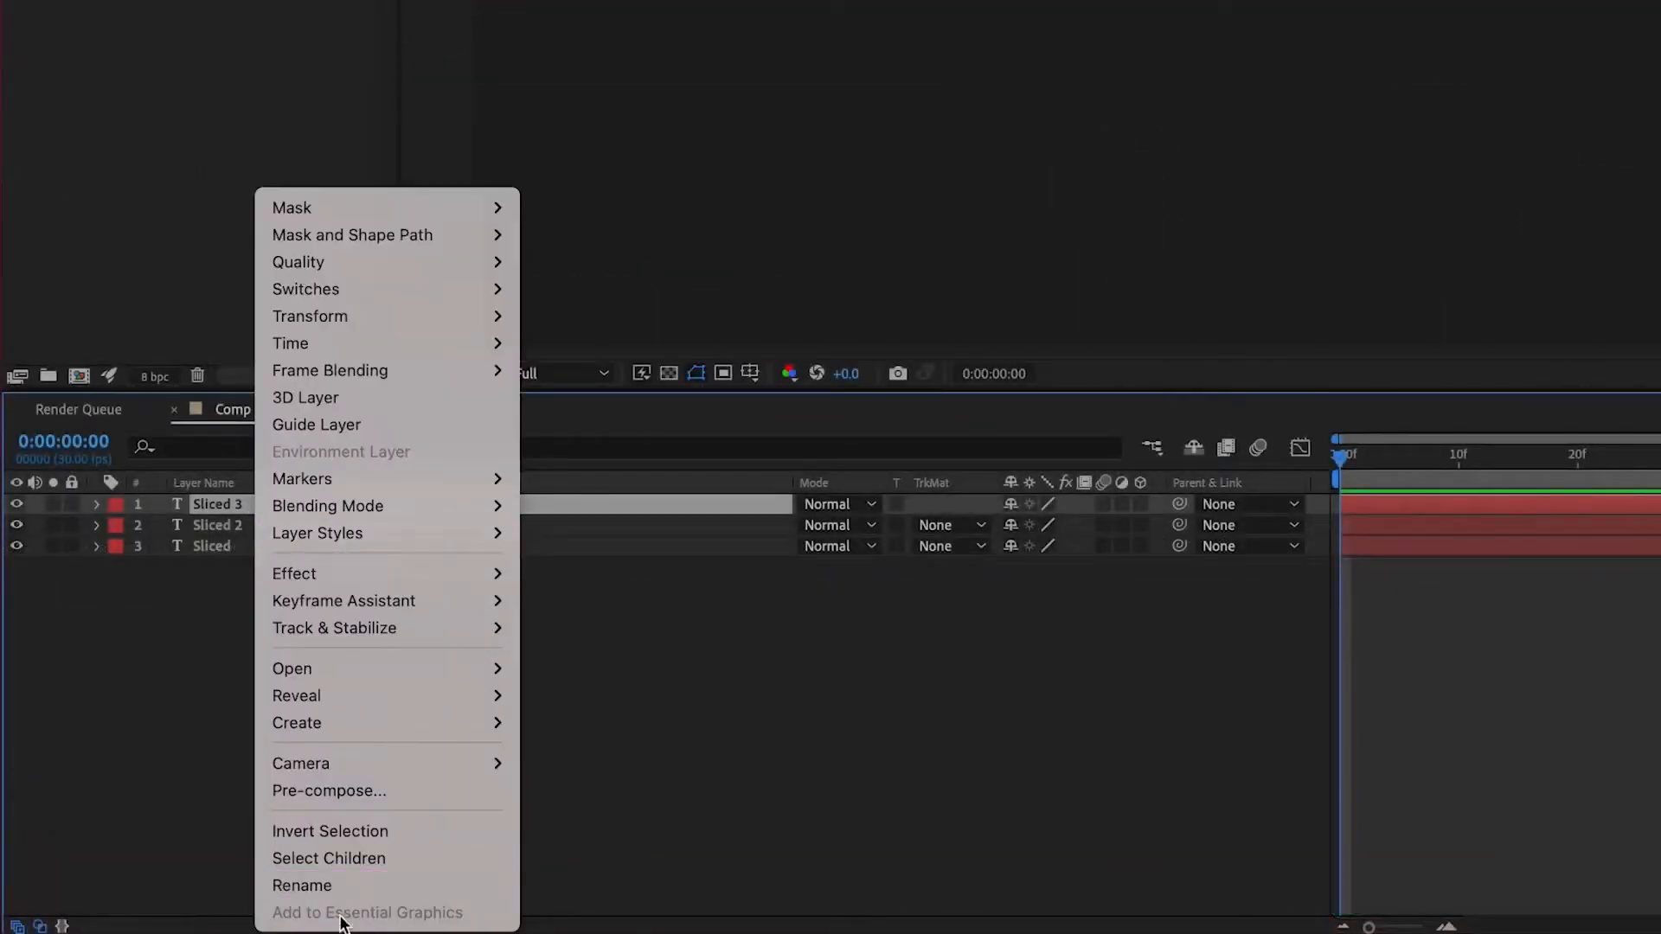
pyautogui.click(347, 886)
pyautogui.write('Text Top')
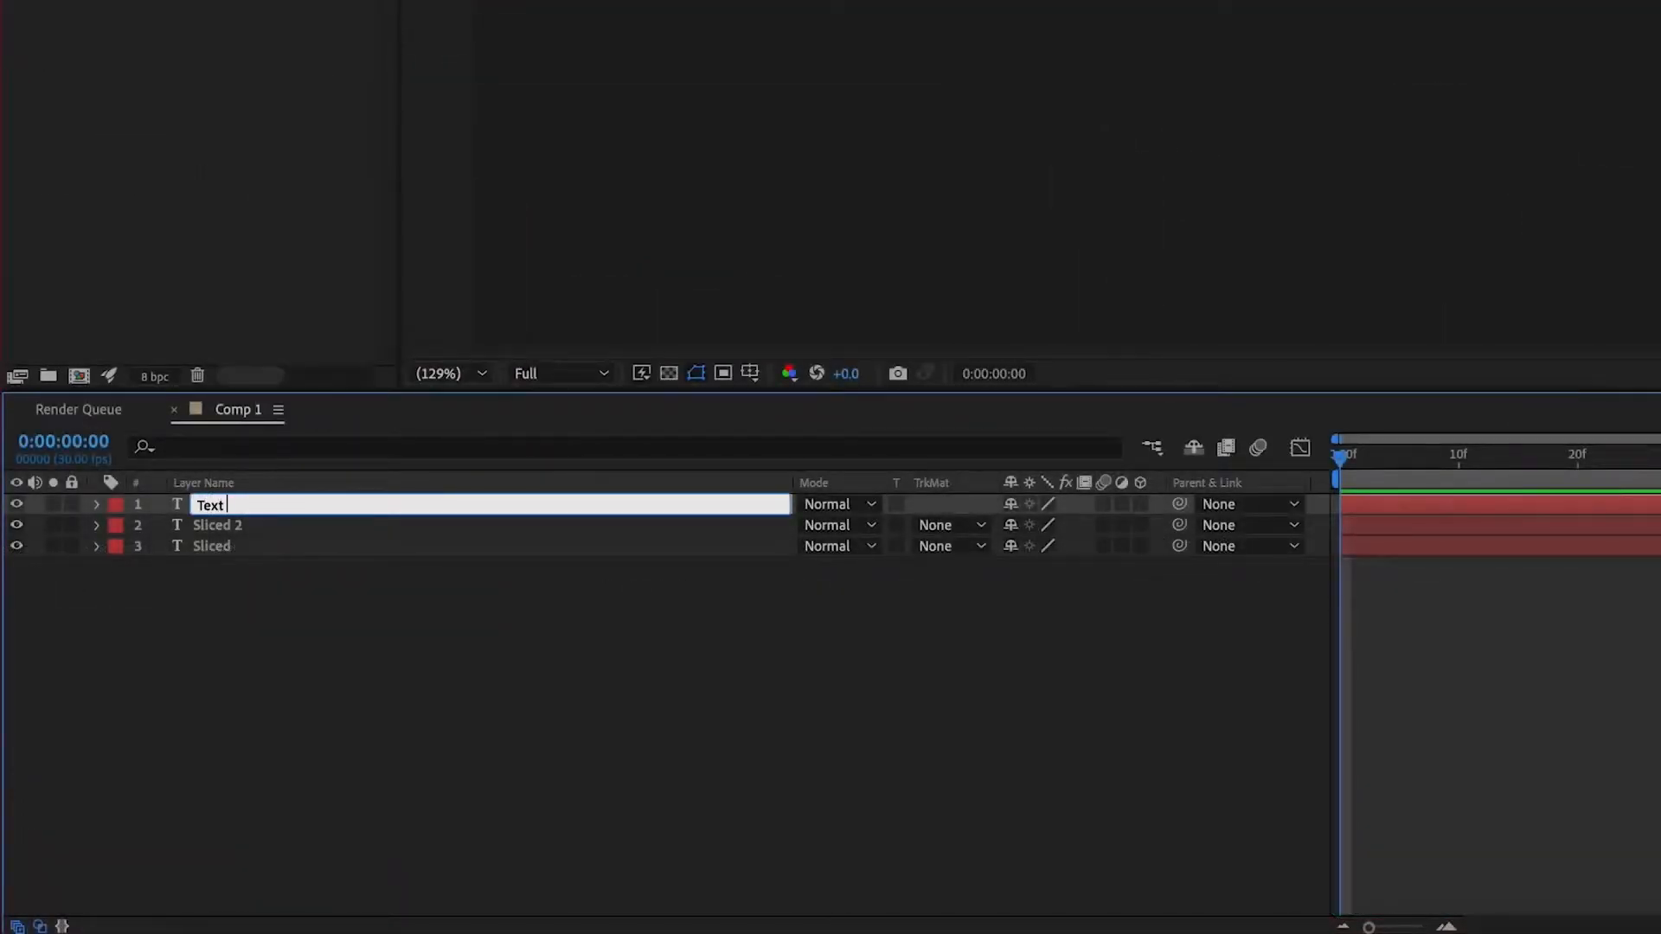
pyautogui.press('Return')
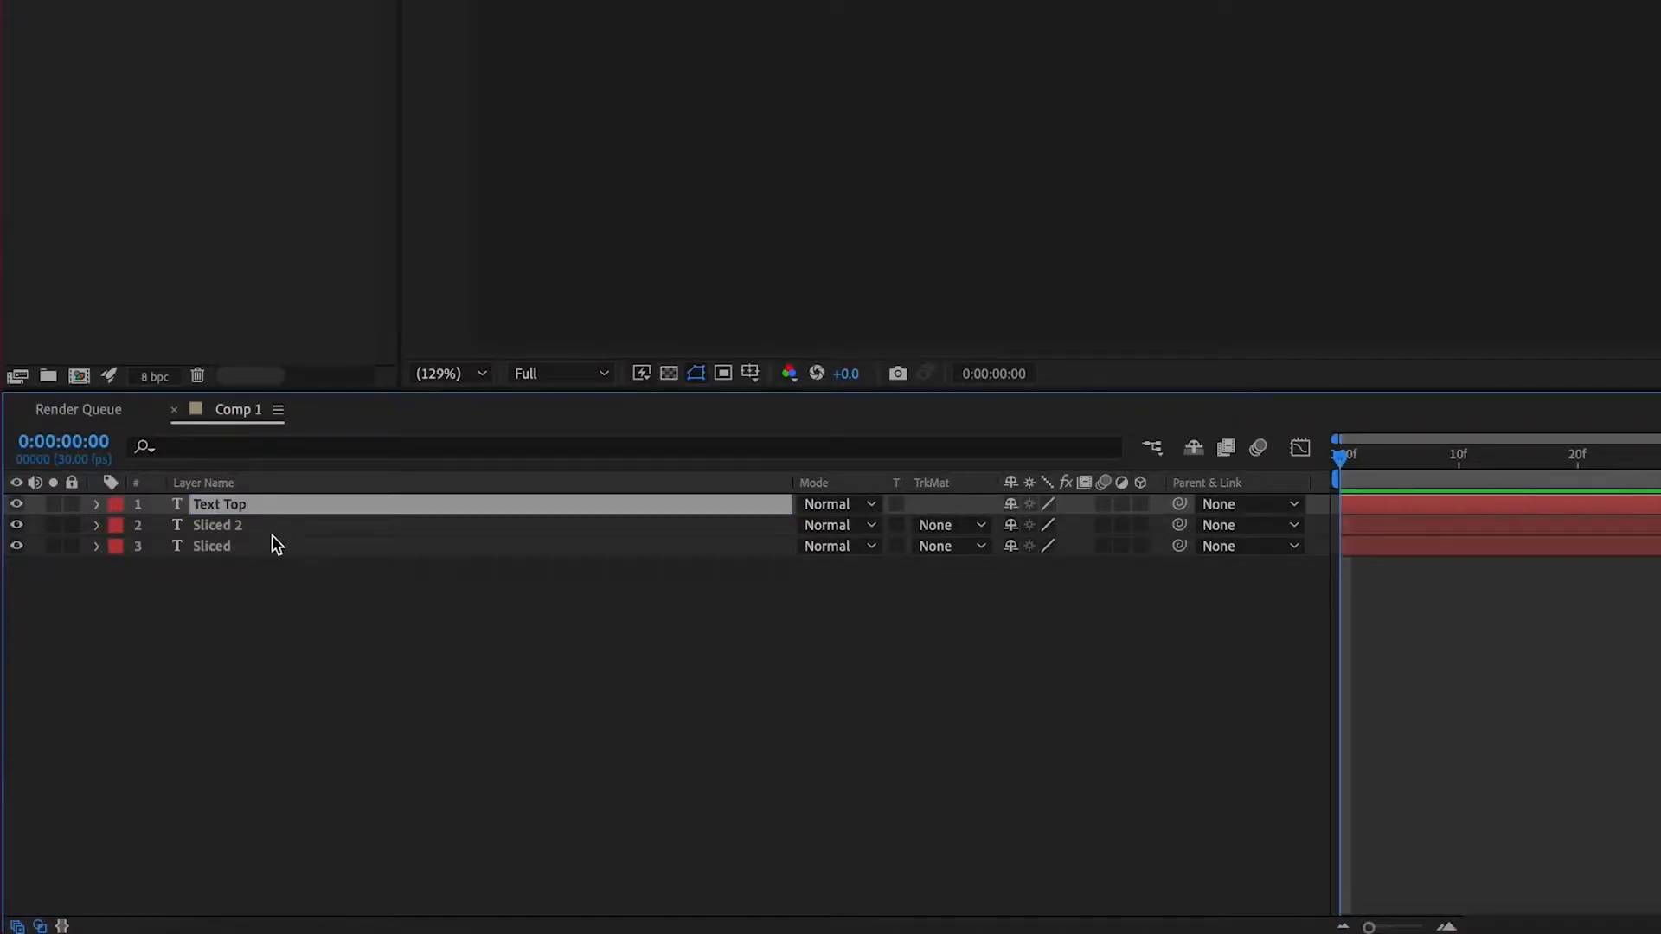
# - Rename the Sliced 2 layer to "Text Bot"
pyautogui.click(231, 523)
pyautogui.rightClick(227, 521)
pyautogui.click(303, 885)
pyautogui.write('Text Bot')
pyautogui.press('Return')
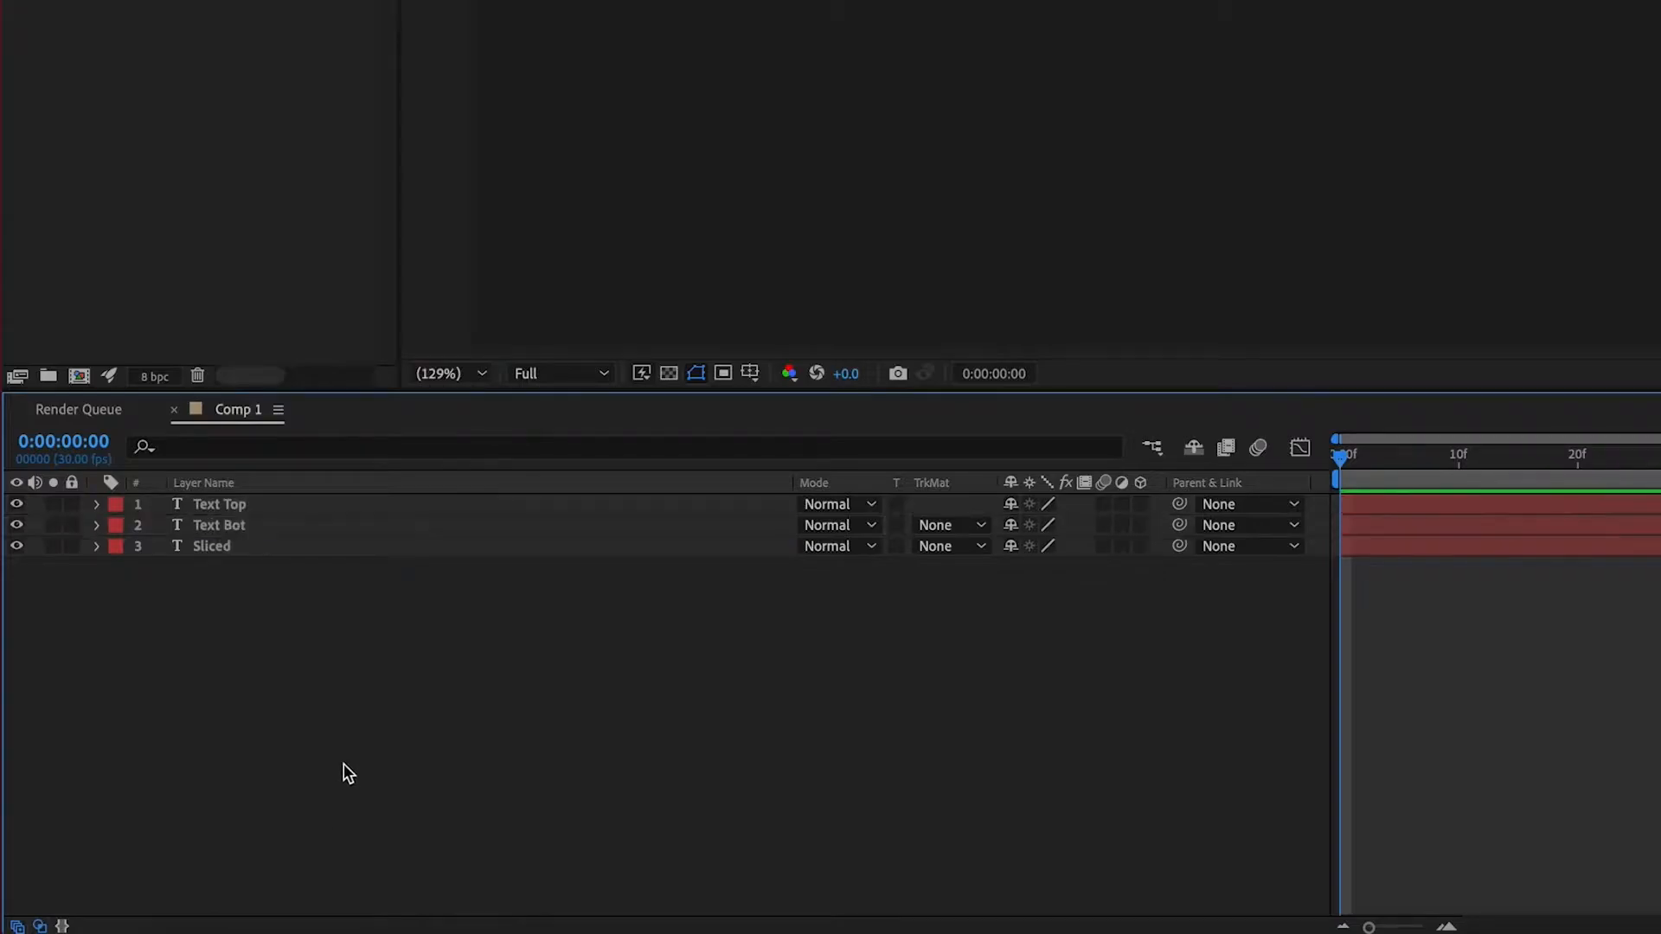
# - Rename the original Sliced layer to "Text OG"
pyautogui.click(268, 546)
pyautogui.rightClick(294, 546)
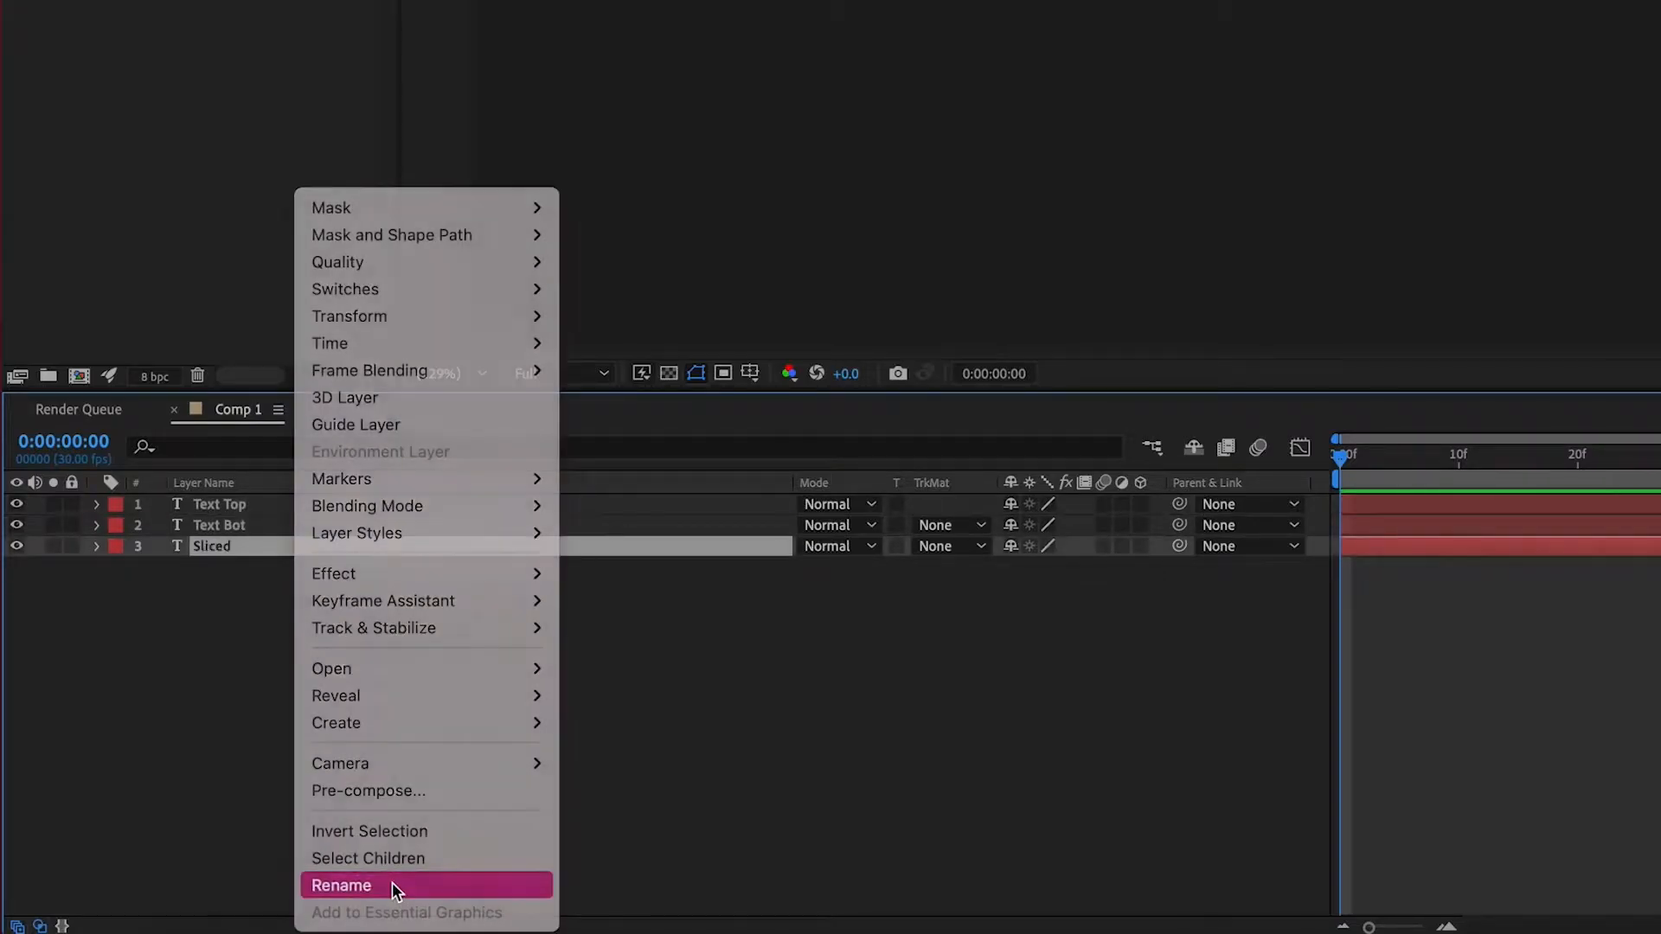
pyautogui.click(392, 883)
pyautogui.write('Text ')
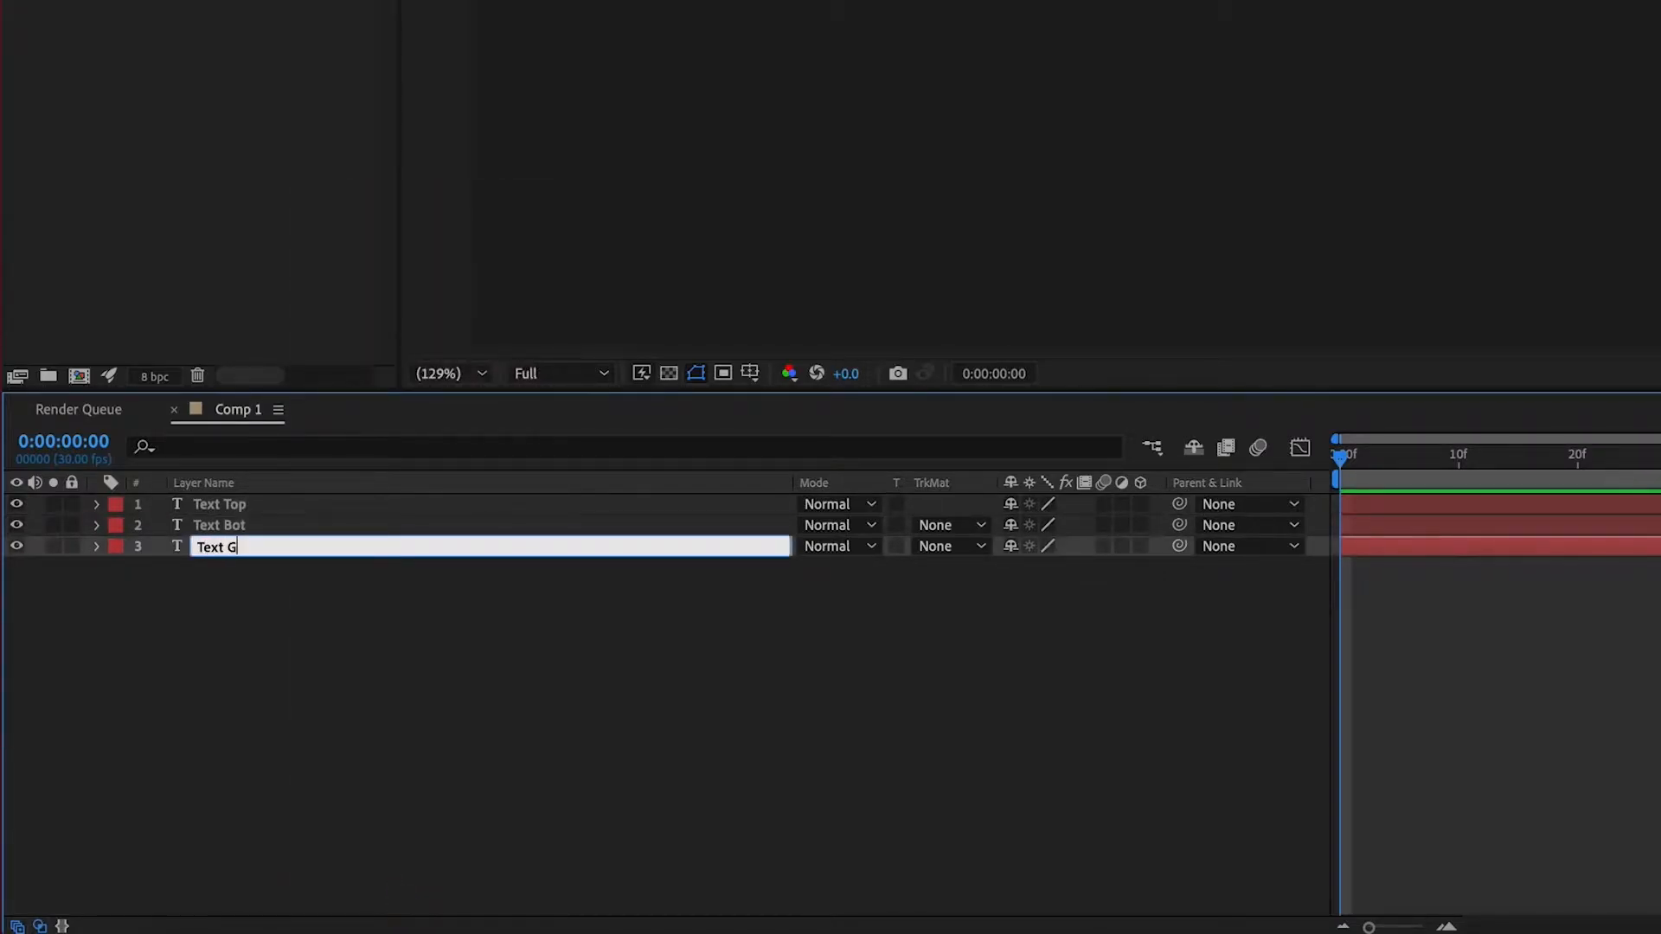
pyautogui.write('OG')
pyautogui.press('Return')
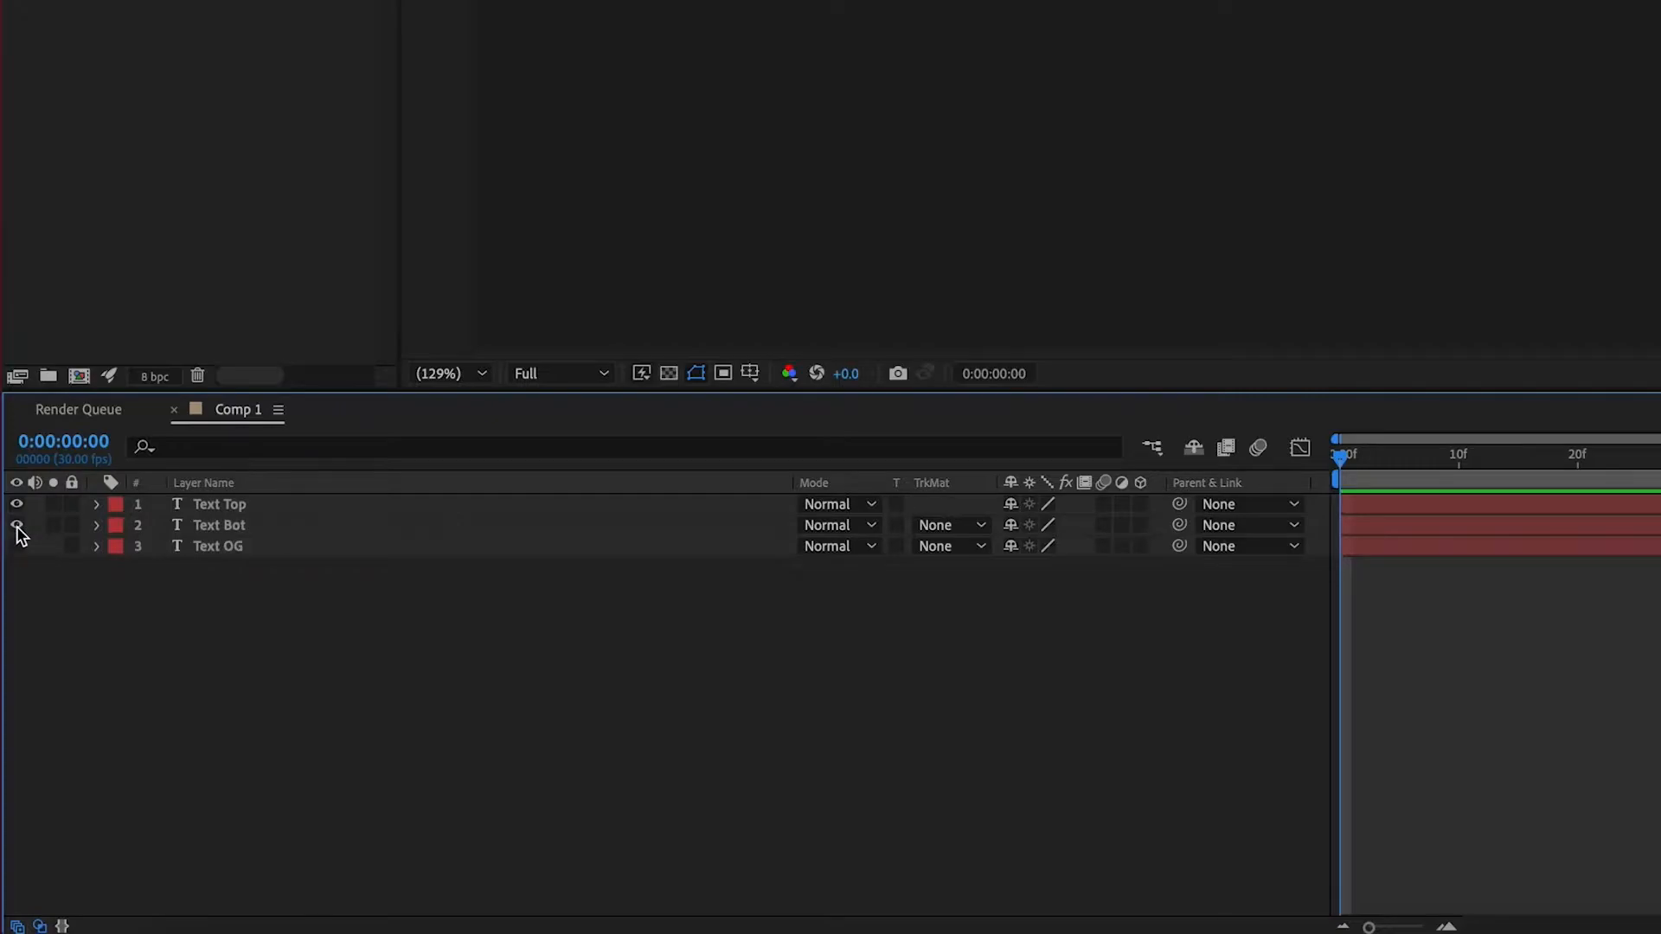
# - Draw a rectangular mask on the Text Top layer covering the upper half of the word
pyautogui.click(301, 505)
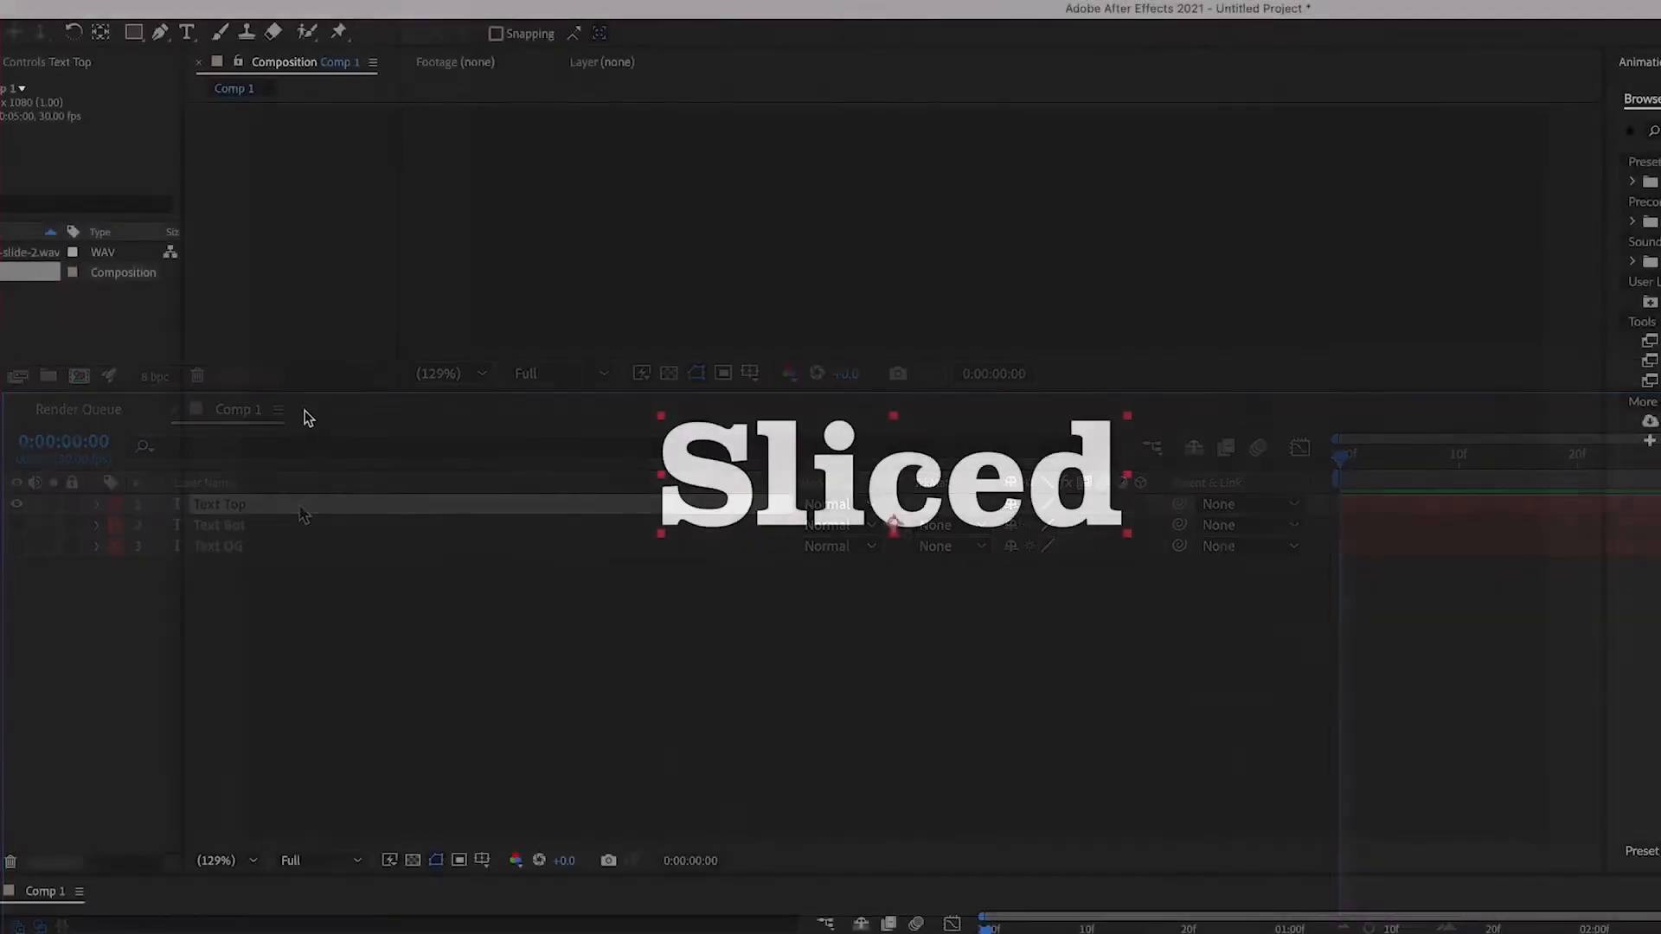
pyautogui.moveTo(134, 32); pyautogui.dragTo(288, 33)
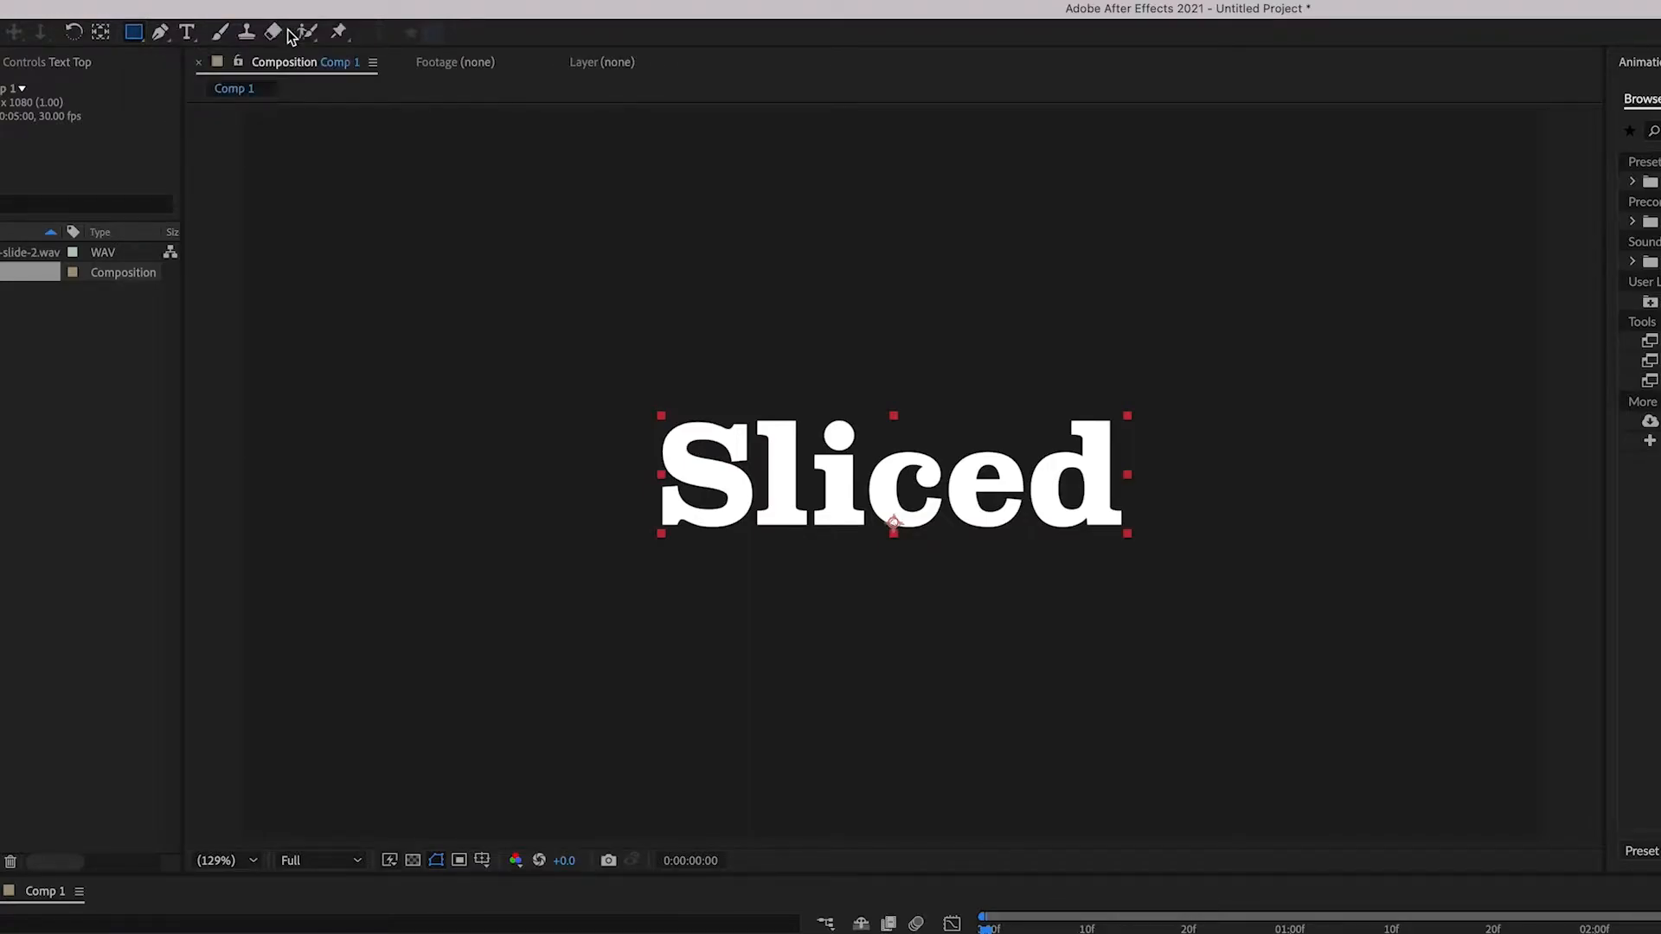
pyautogui.moveTo(610, 348); pyautogui.dragTo(1177, 480)
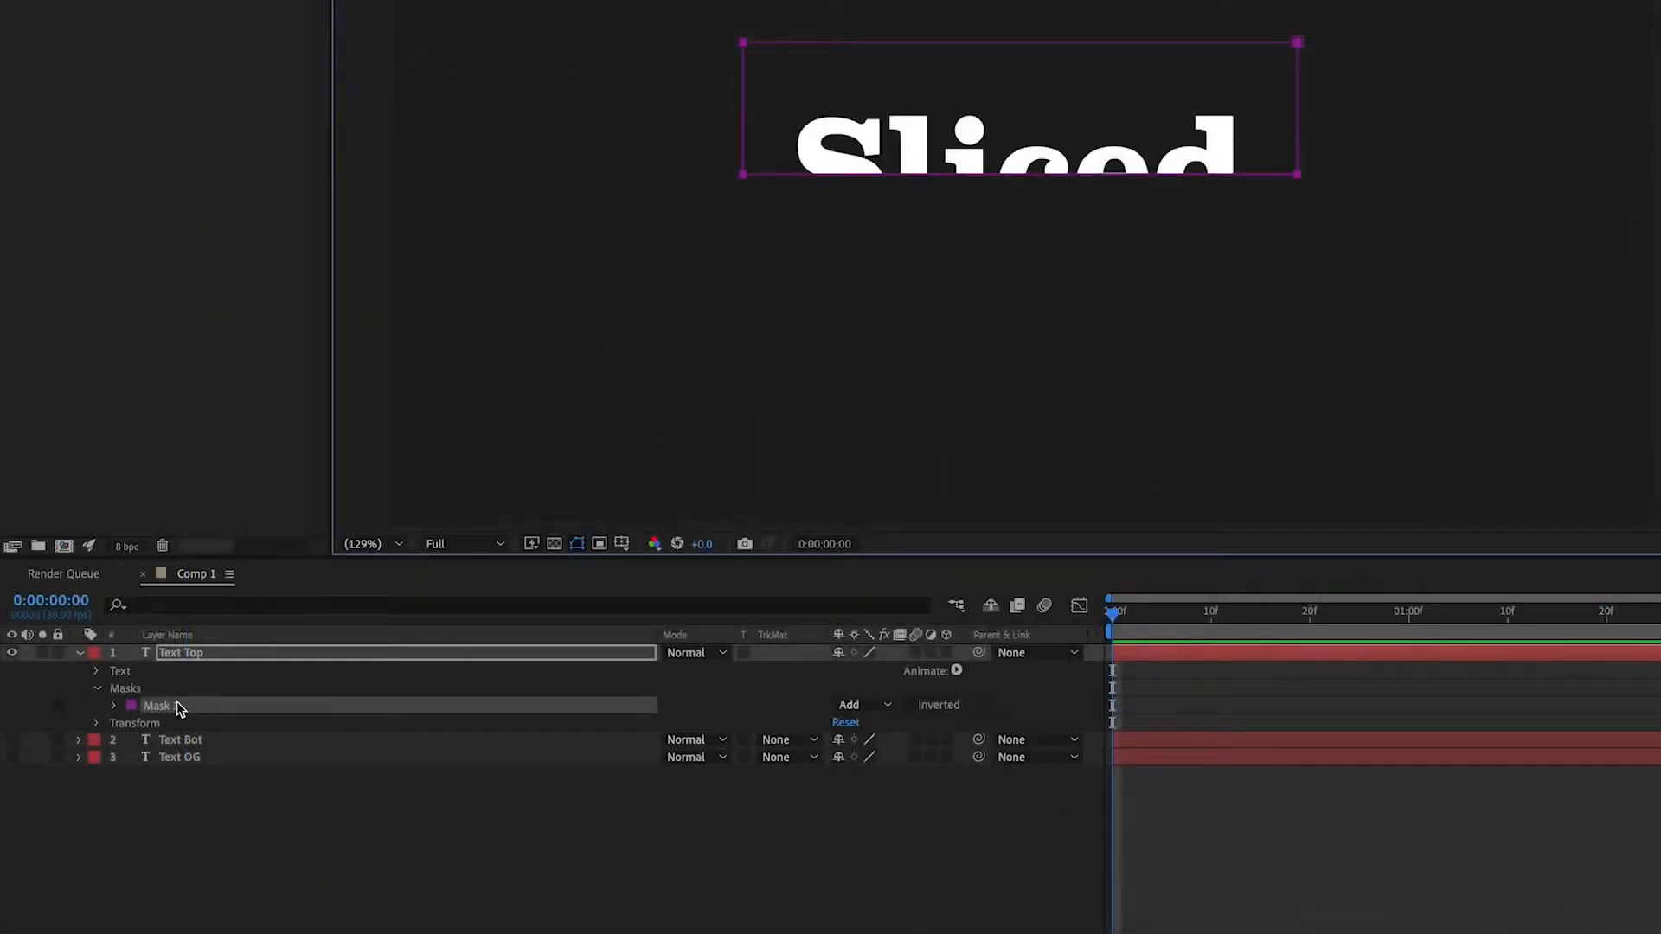
# - Copy Mask 1 from the Text Top layer onto the Text Bot layer and expand Text Bot's mask properties
pyautogui.click(191, 742)
pyautogui.click(168, 710)
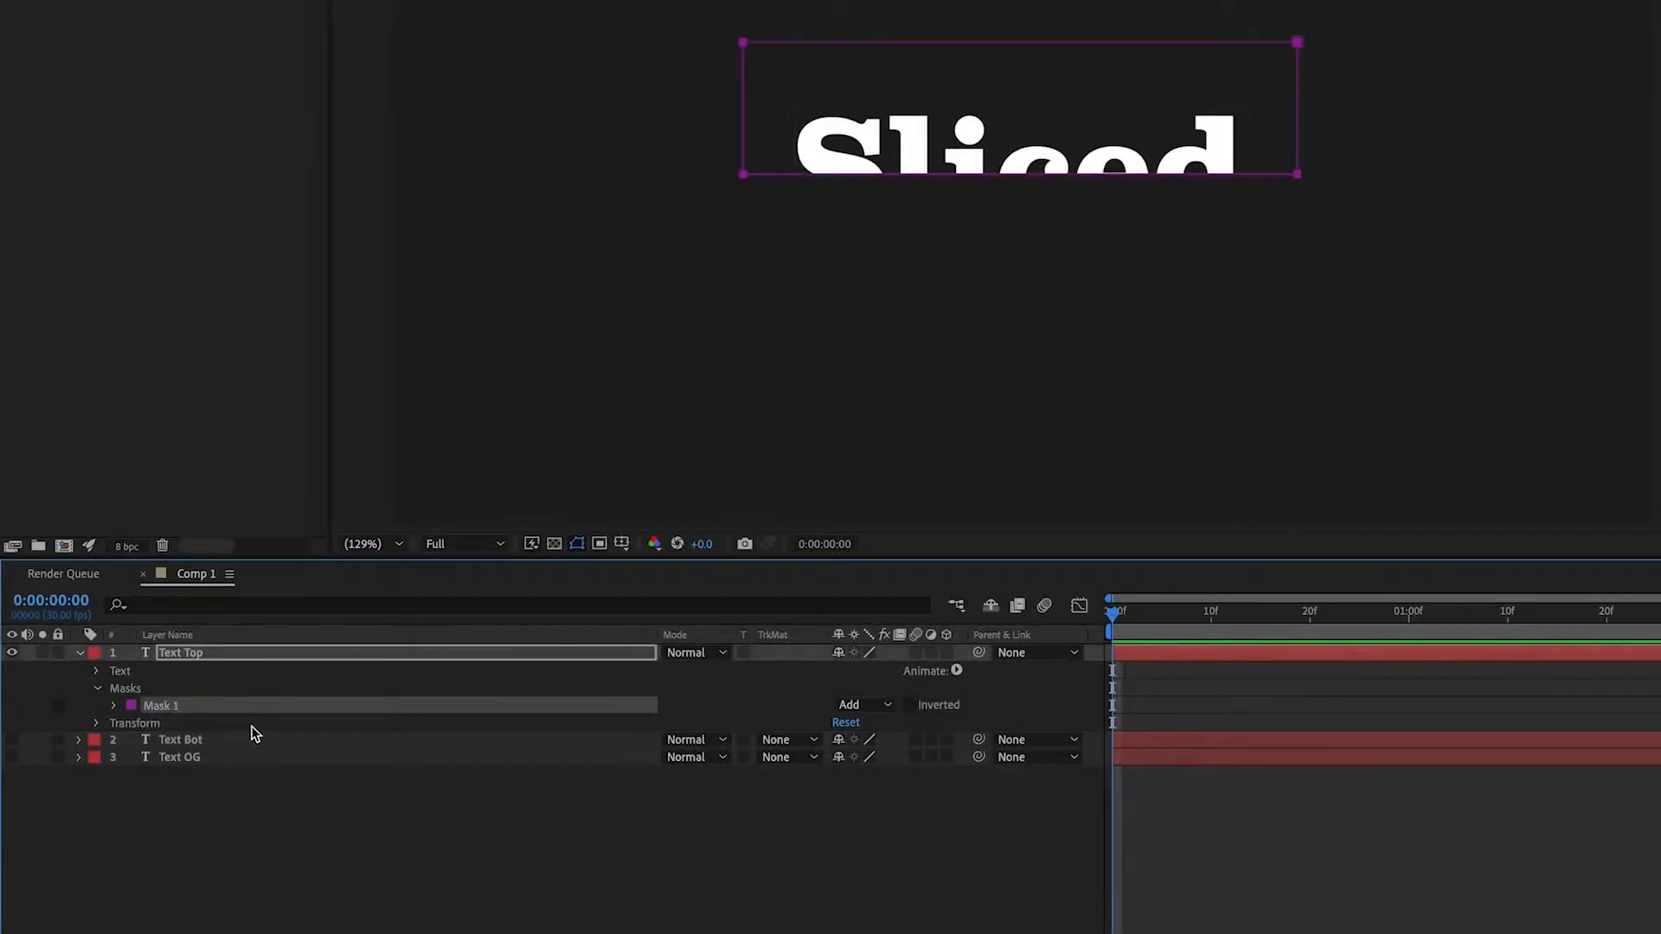
pyautogui.click(205, 743)
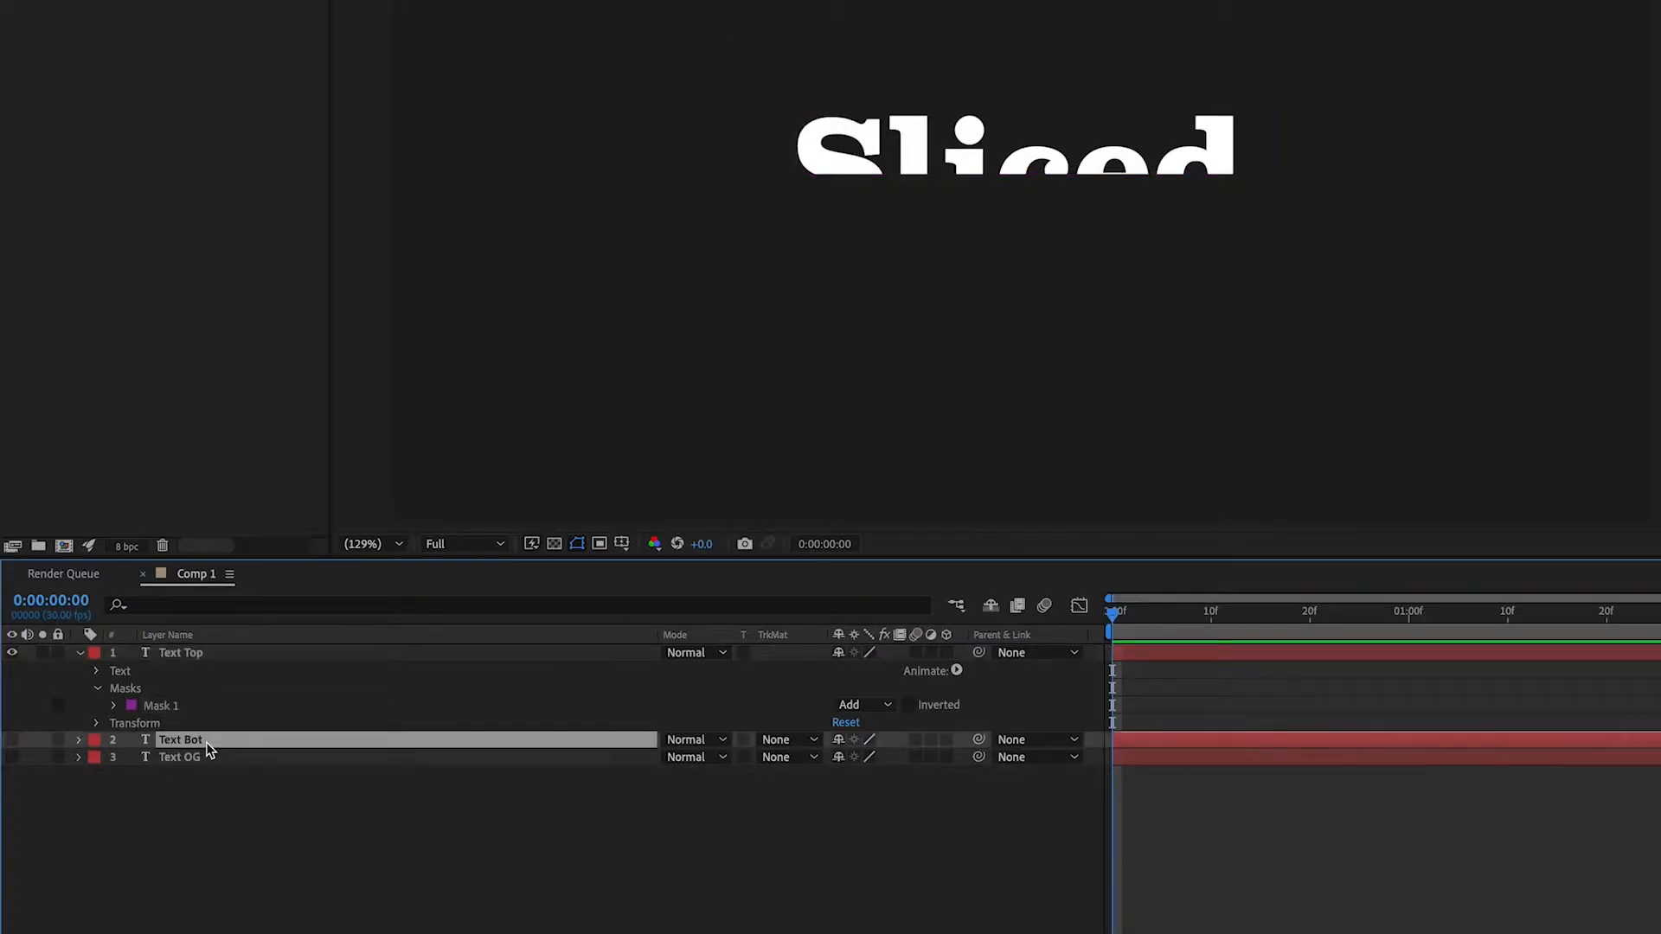
pyautogui.click(78, 739)
pyautogui.click(96, 775)
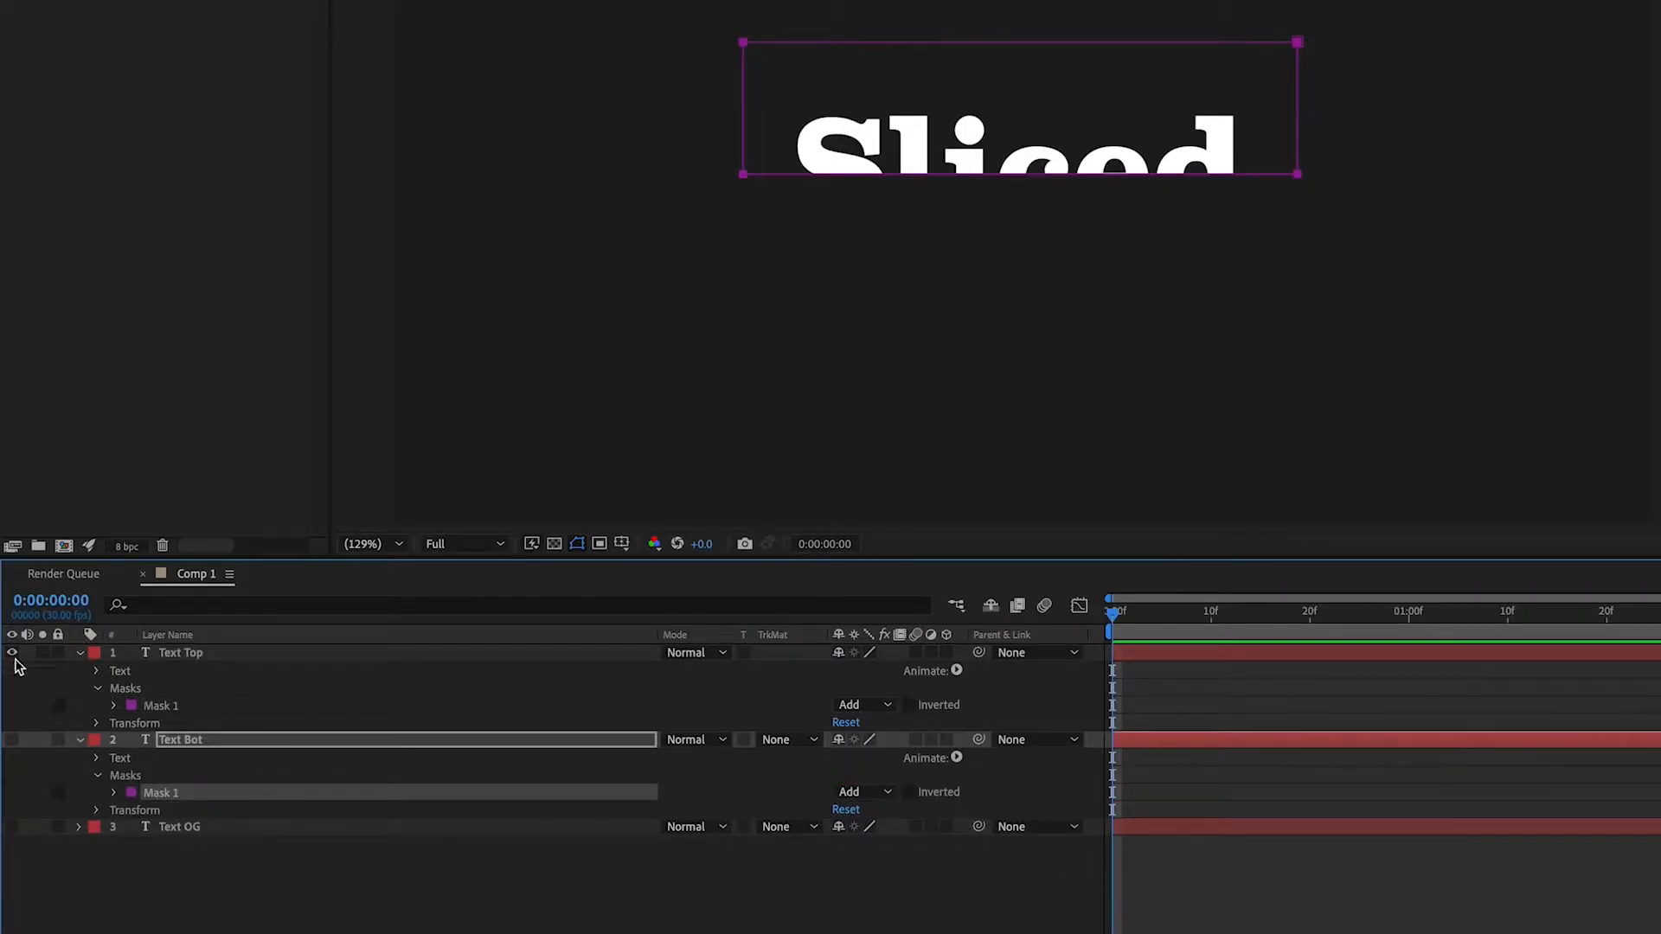
# - Invert Text Bot's mask while viewing that layer alone, and leave both Text Top and Text Bot visible with their properties collapsed
pyautogui.click(10, 654)
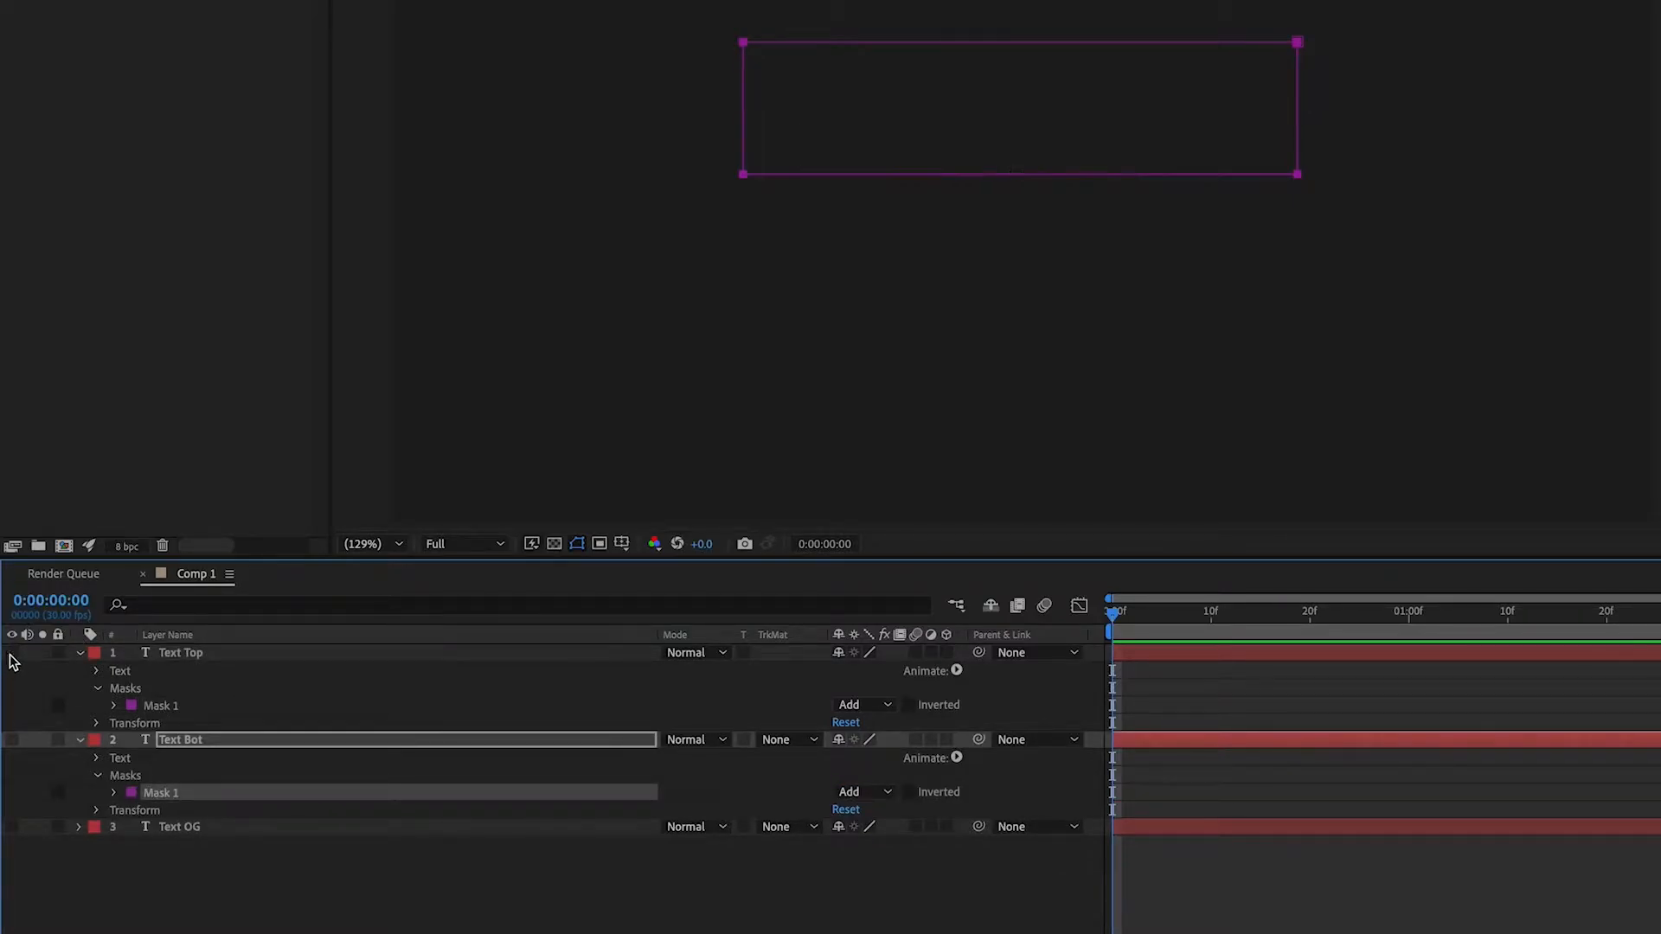
pyautogui.click(13, 741)
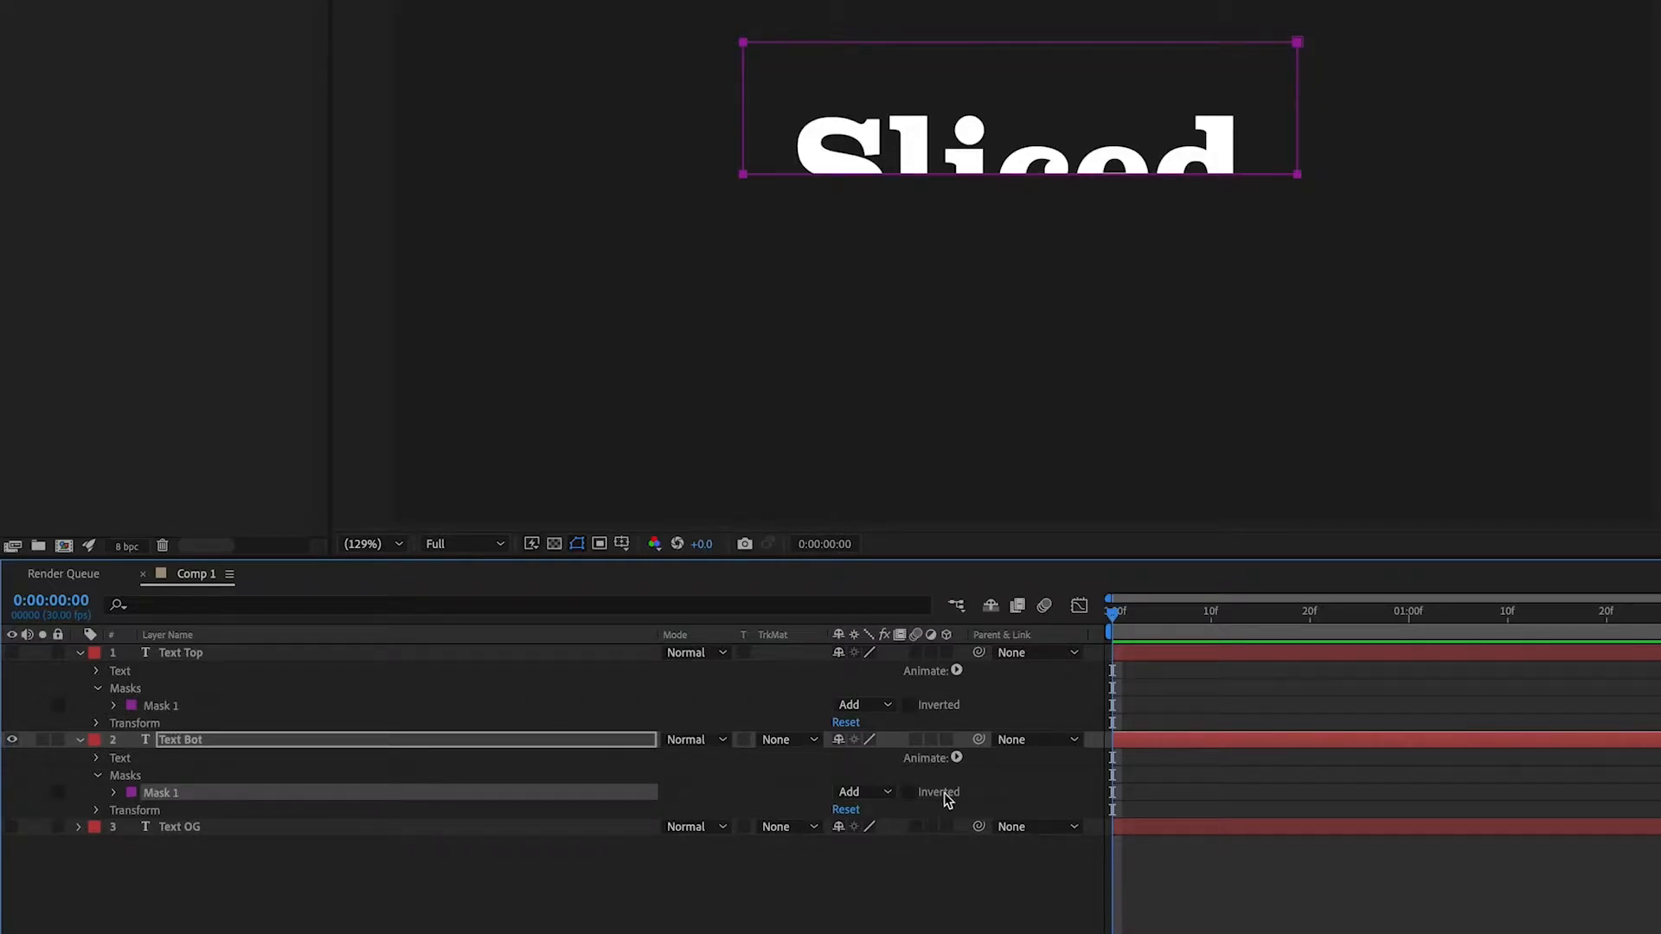
pyautogui.click(909, 793)
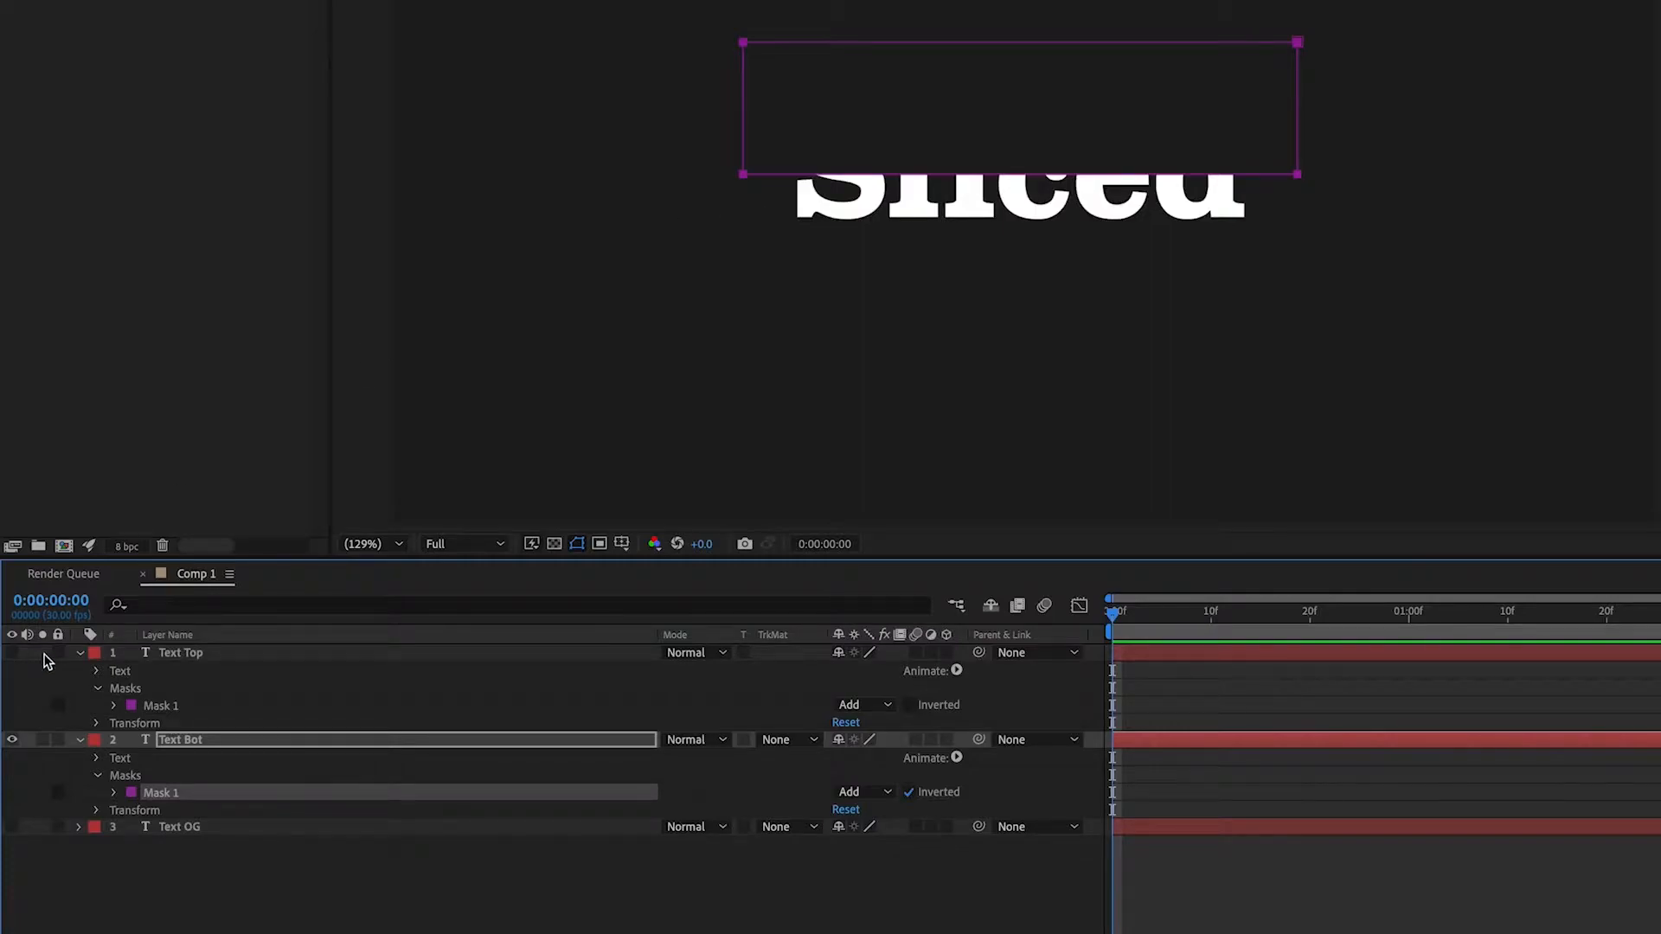
pyautogui.click(12, 653)
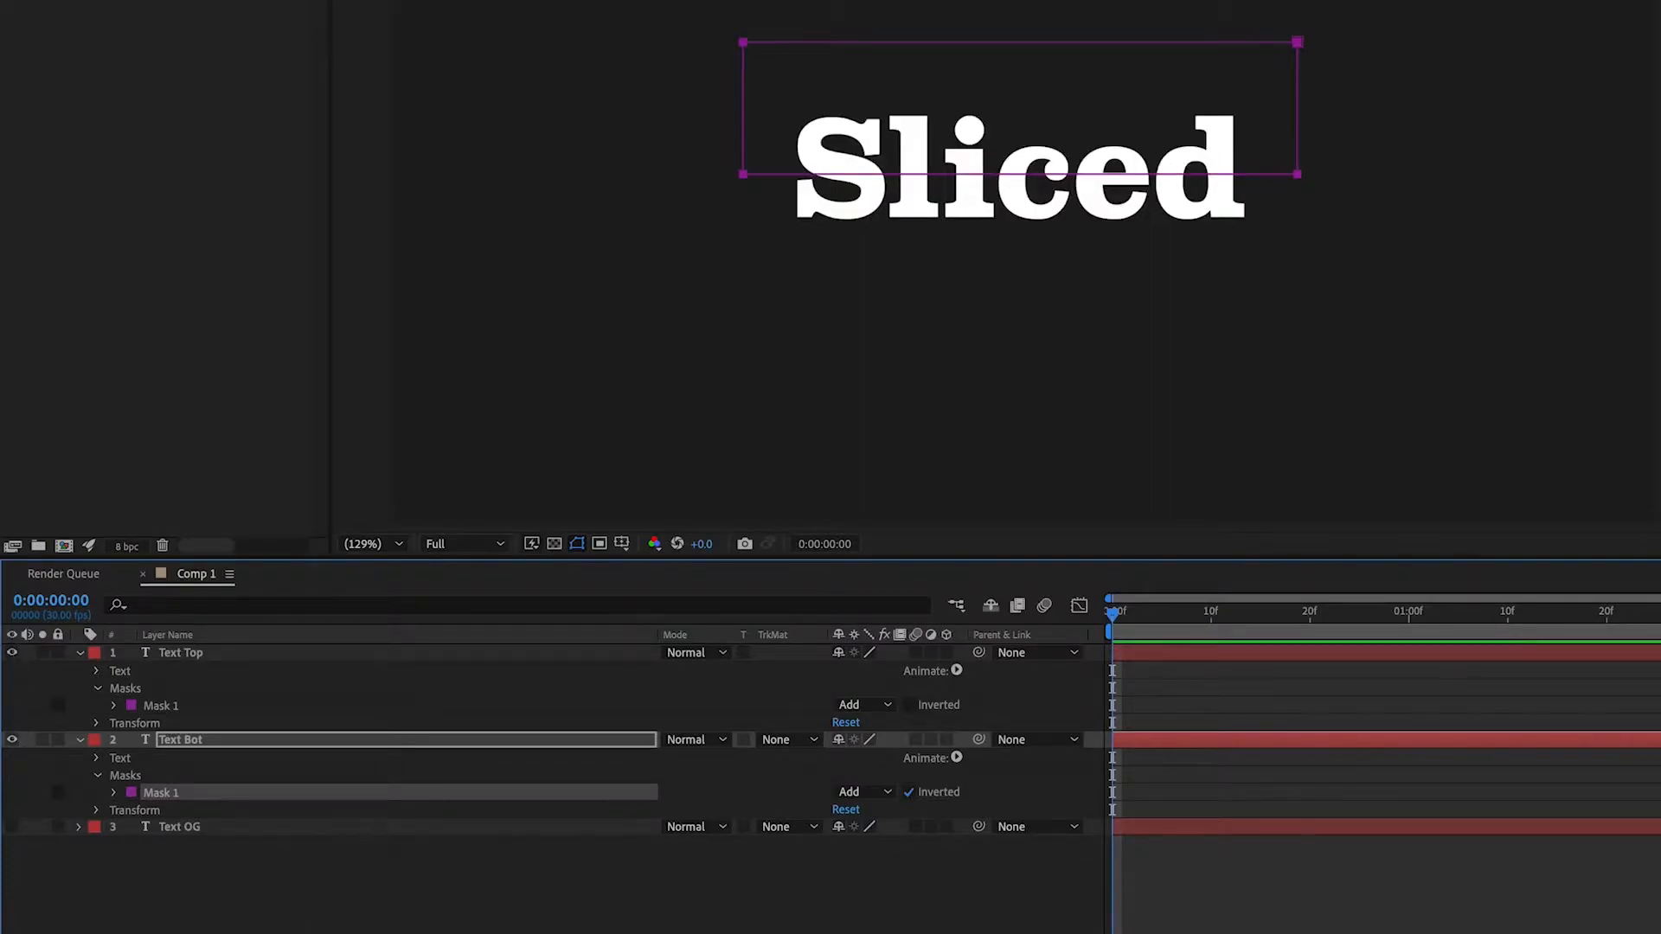
pyautogui.hotkey('ctrl', 'shift', 'a')
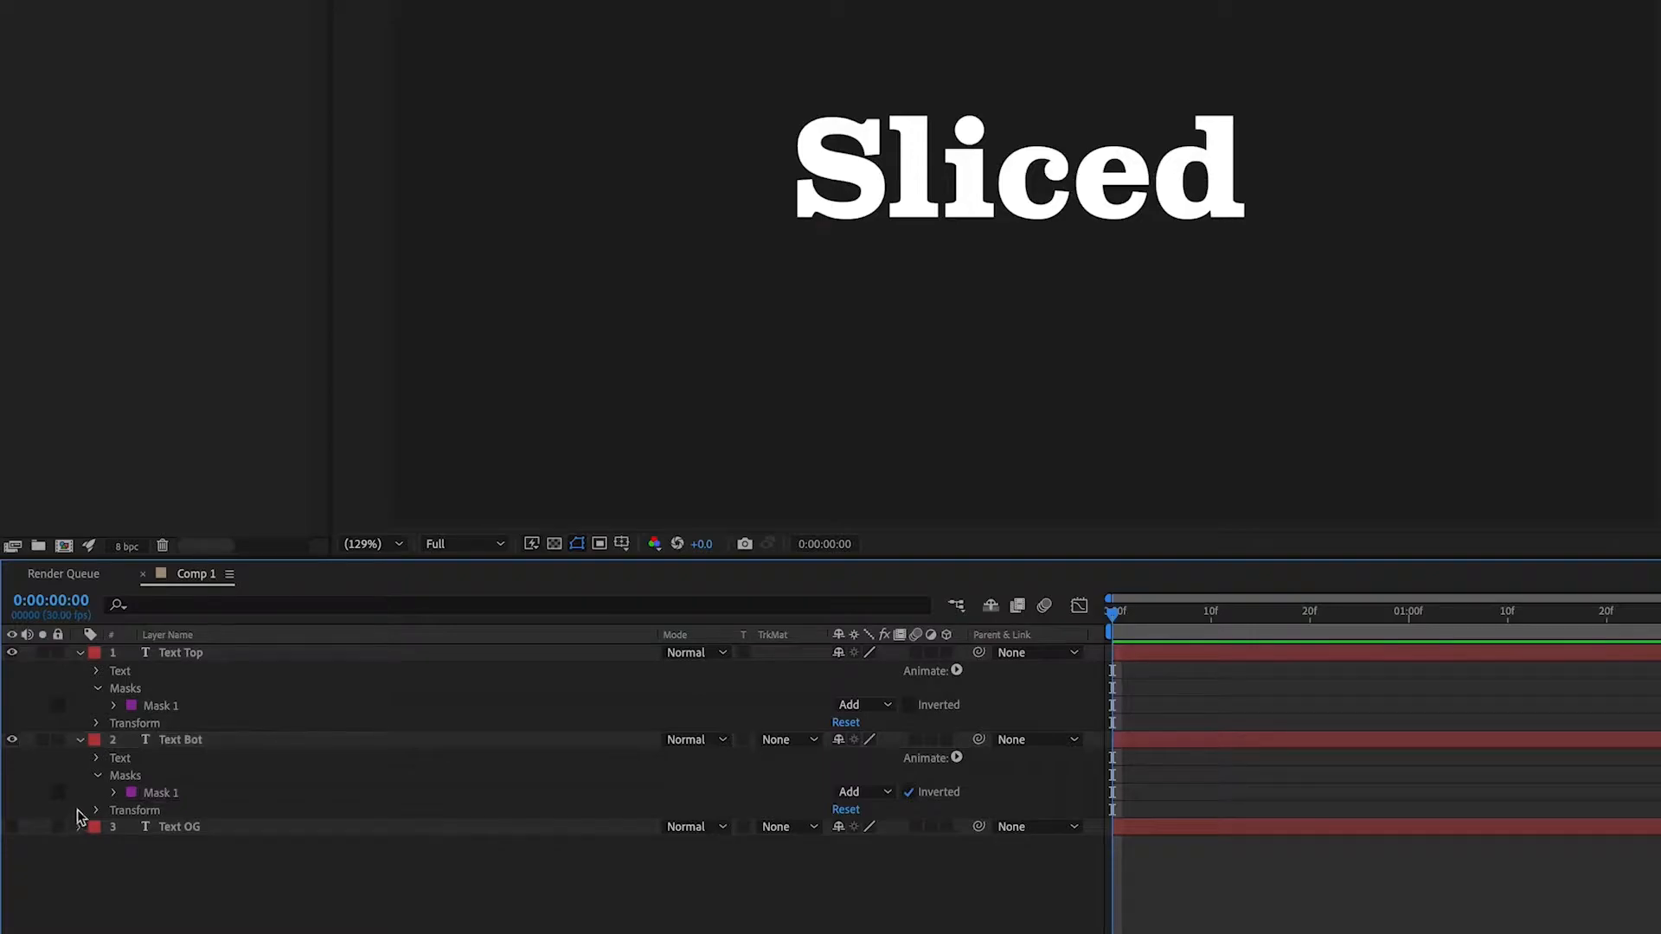
pyautogui.click(79, 740)
pyautogui.click(79, 654)
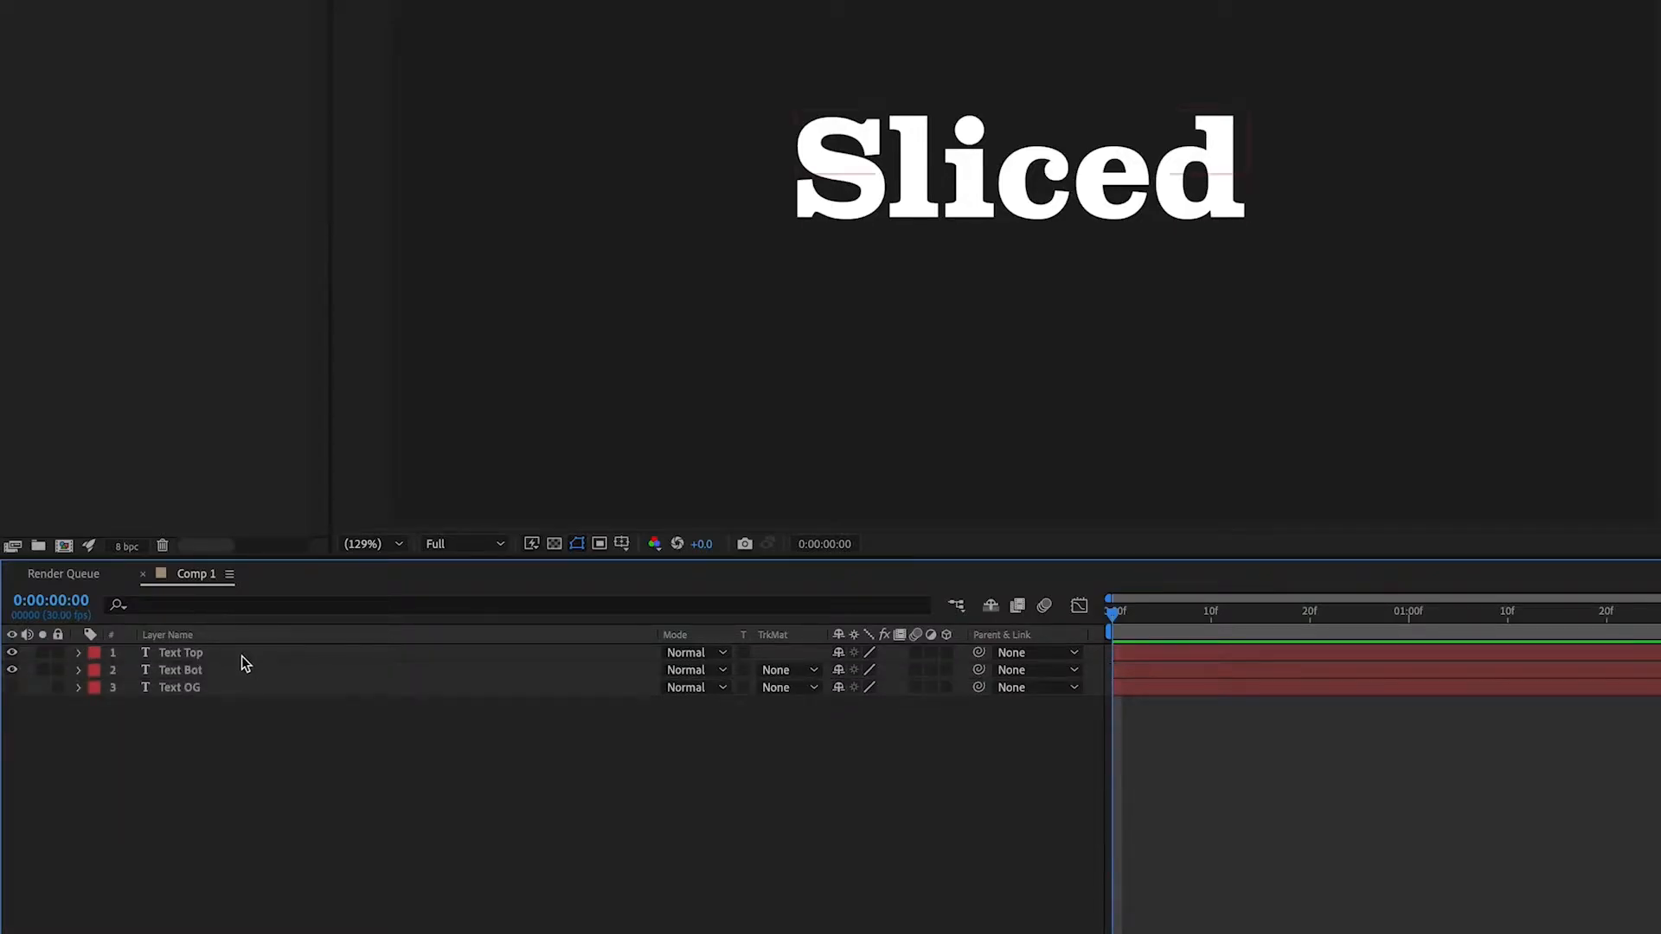
# - Shift the Text Top and Text Bot layers together so both start at the 1-second mark
pyautogui.click(209, 654)
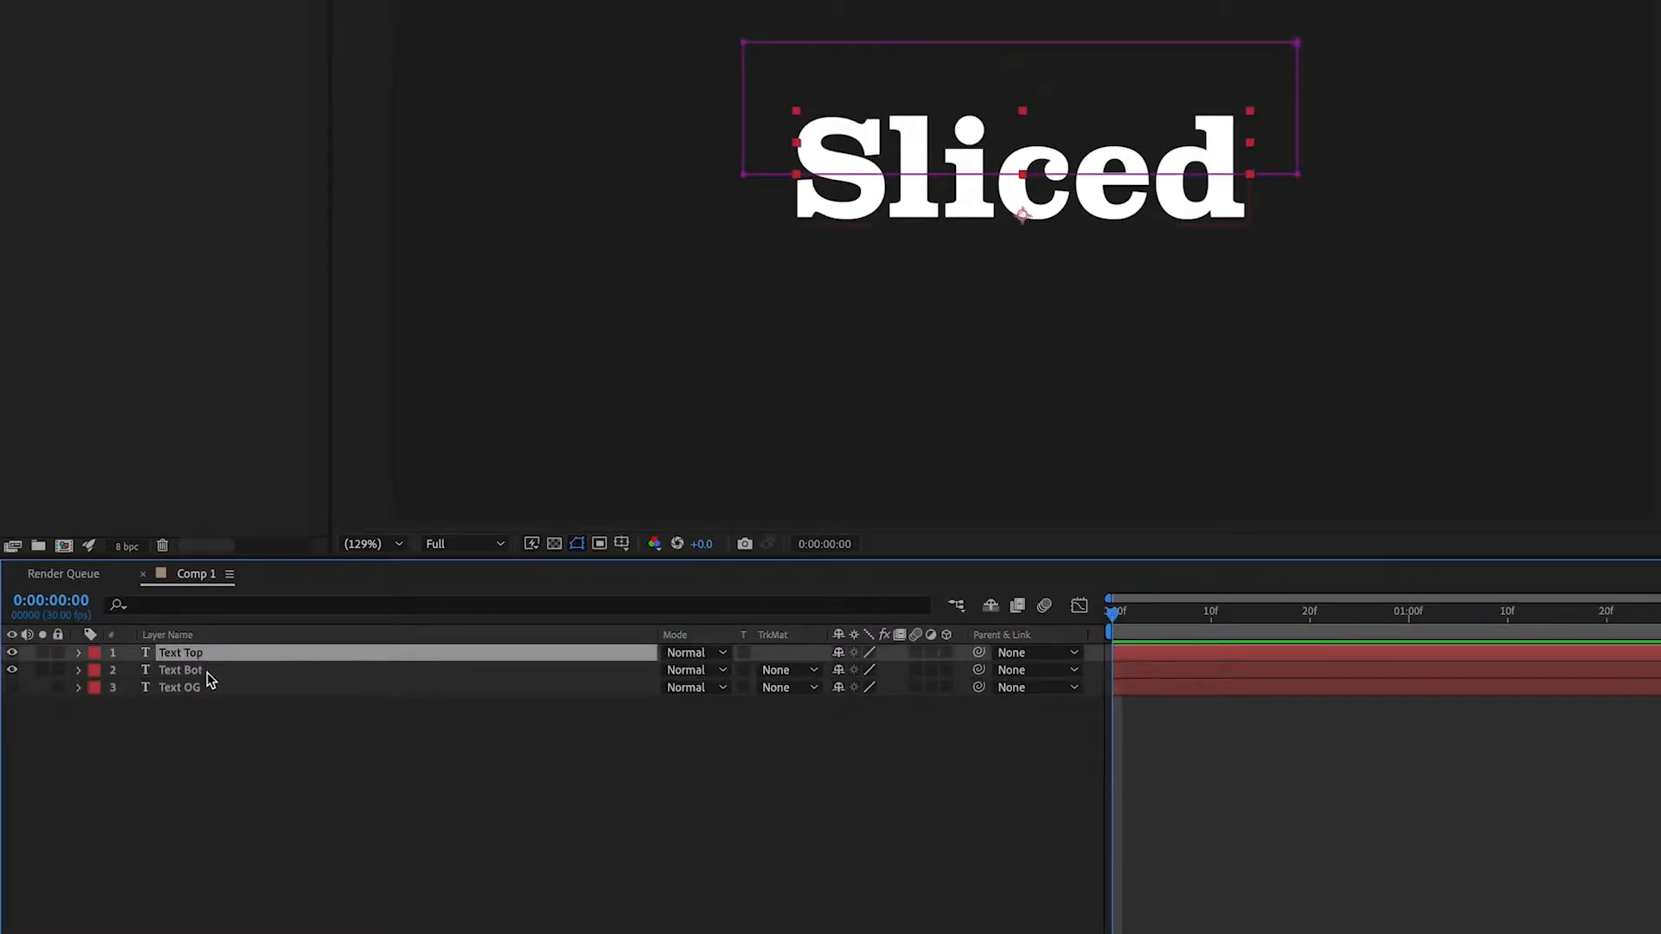
pyautogui.keyDown('shift'); pyautogui.click(210, 674); pyautogui.keyUp('shift')
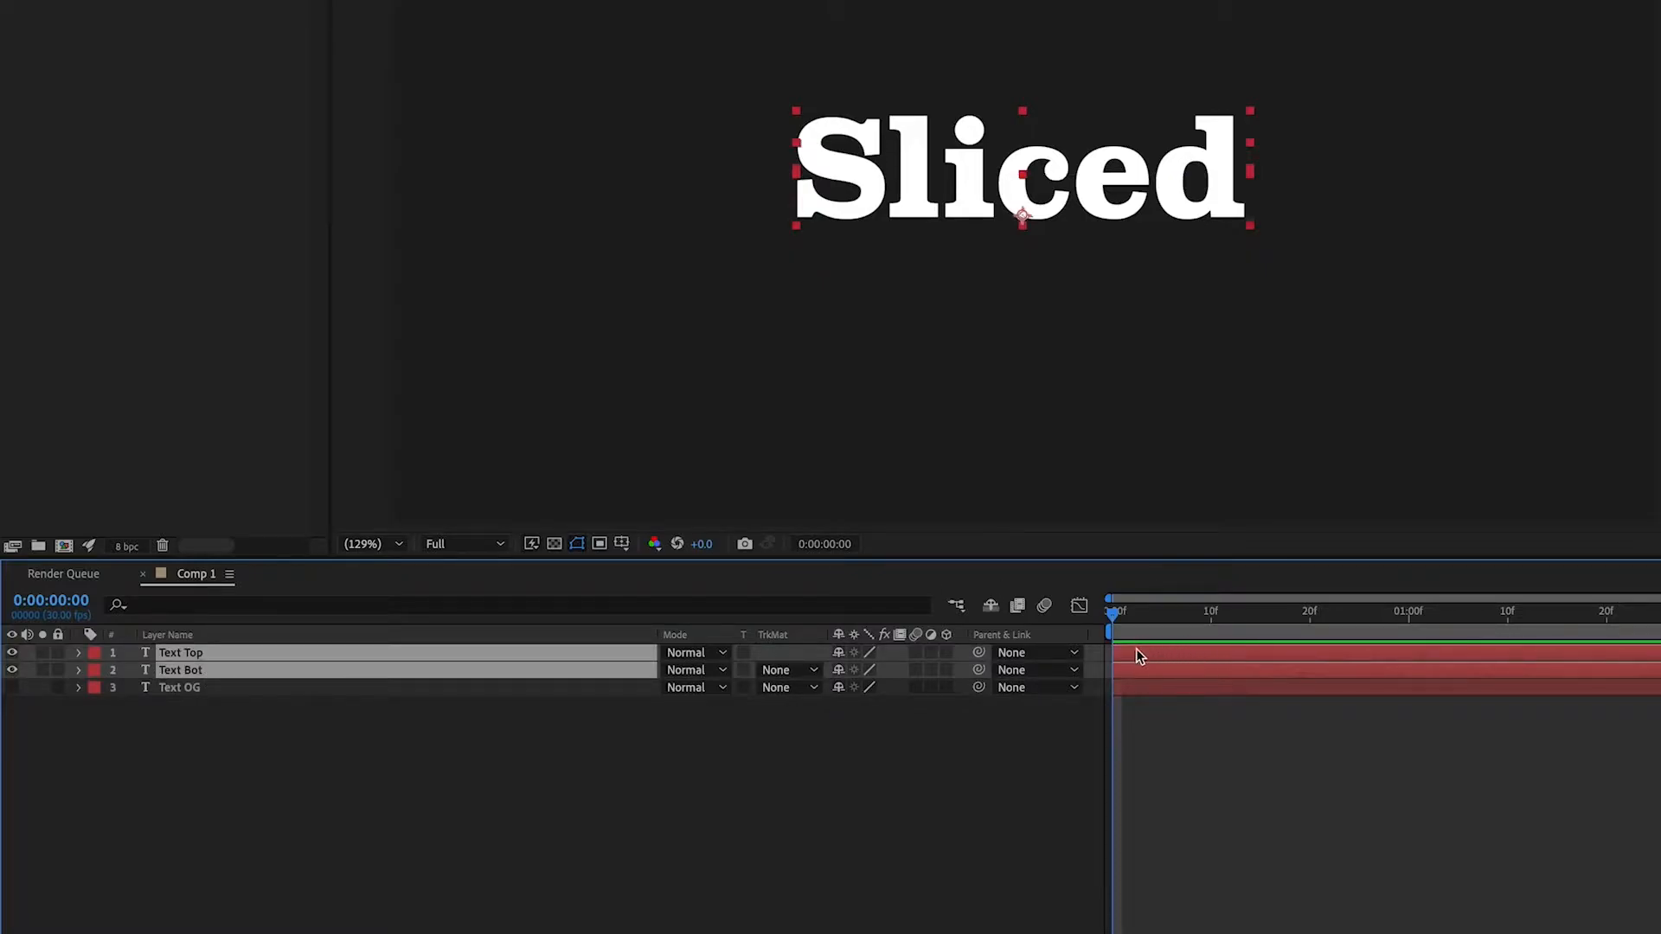
pyautogui.moveTo(1140, 656); pyautogui.dragTo(1445, 658)
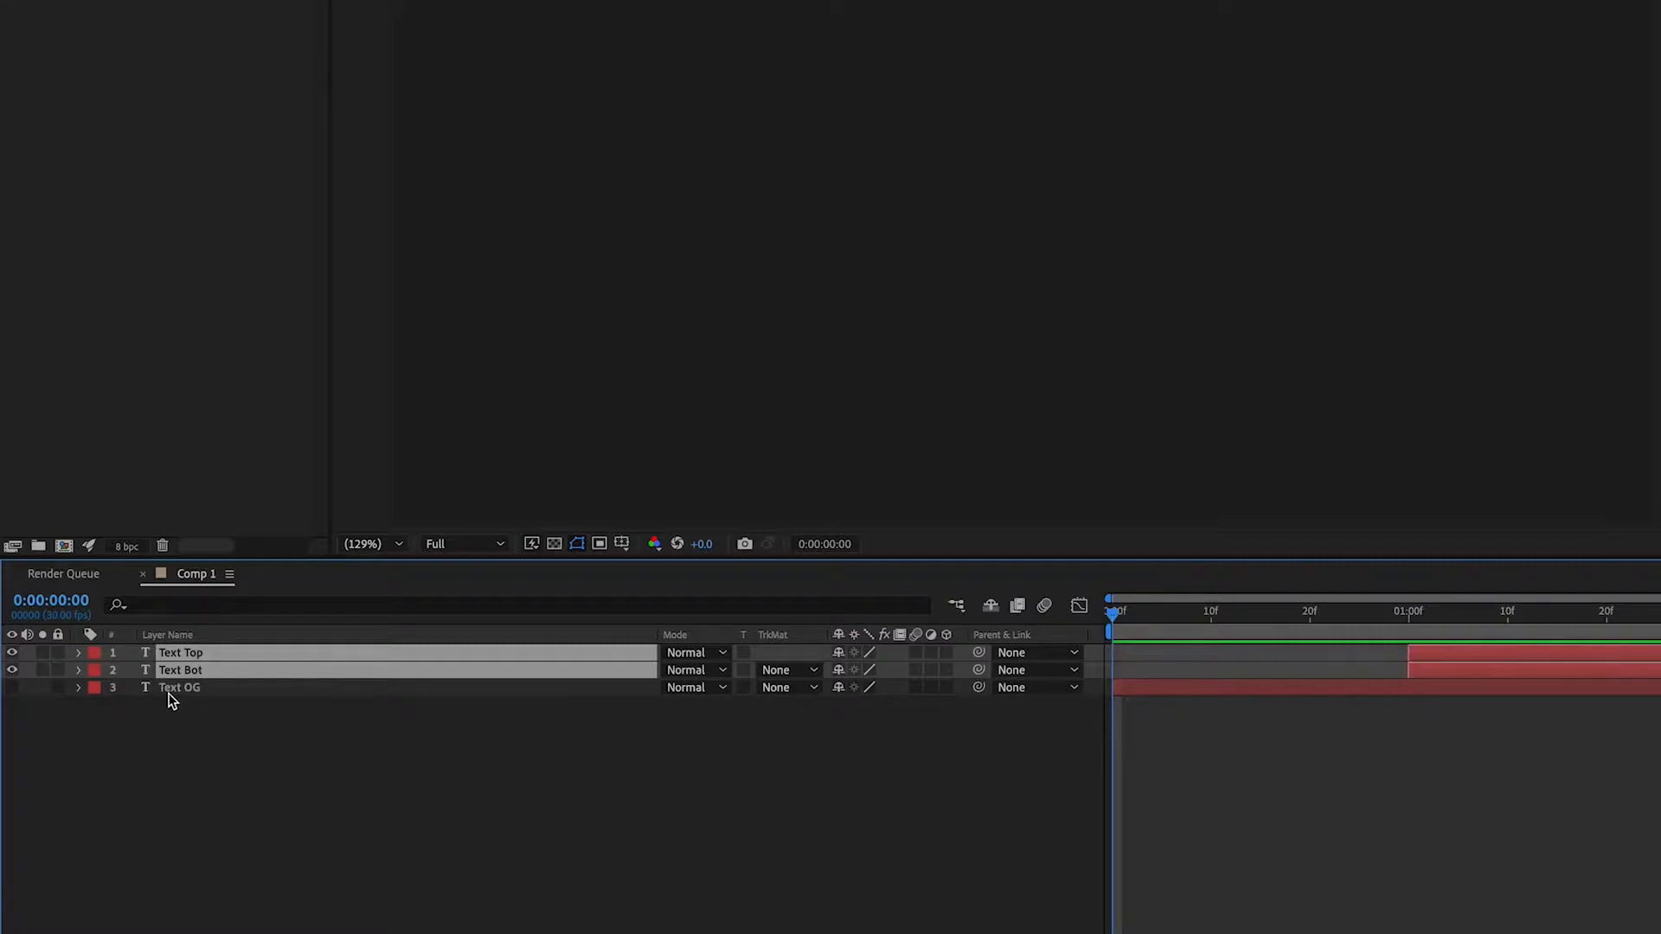
# - At 1 second, make Text Top and Text Bot 3D and set starting keyframes for their Position and Y Rotation
pyautogui.click(1410, 616)
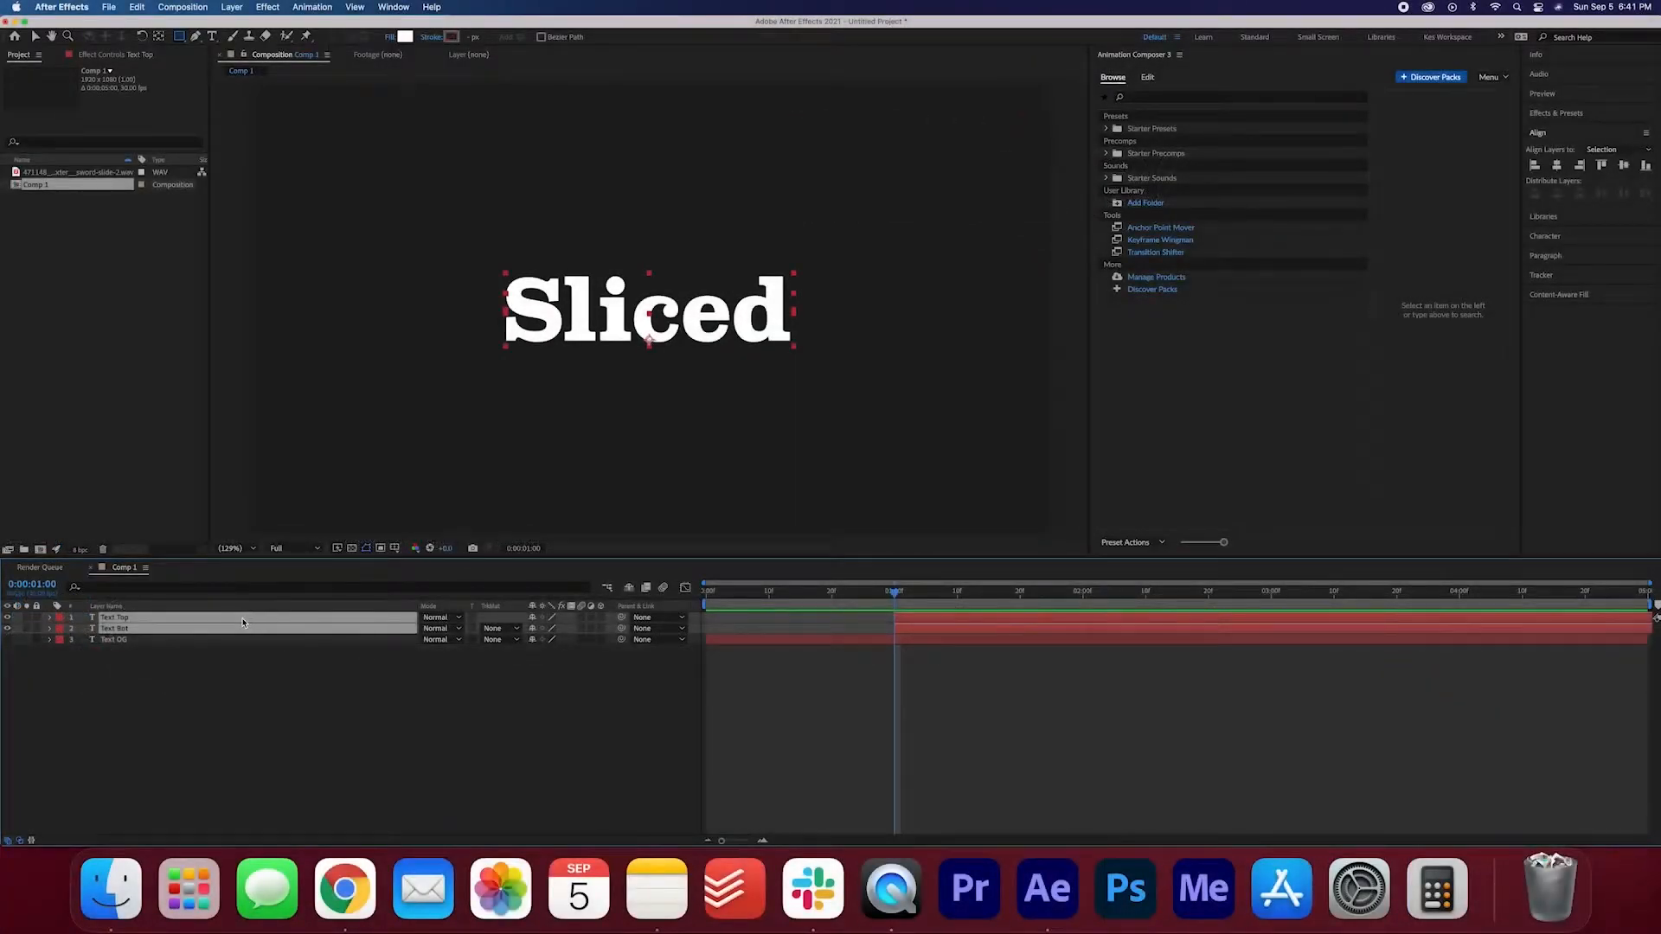
pyautogui.press('p')
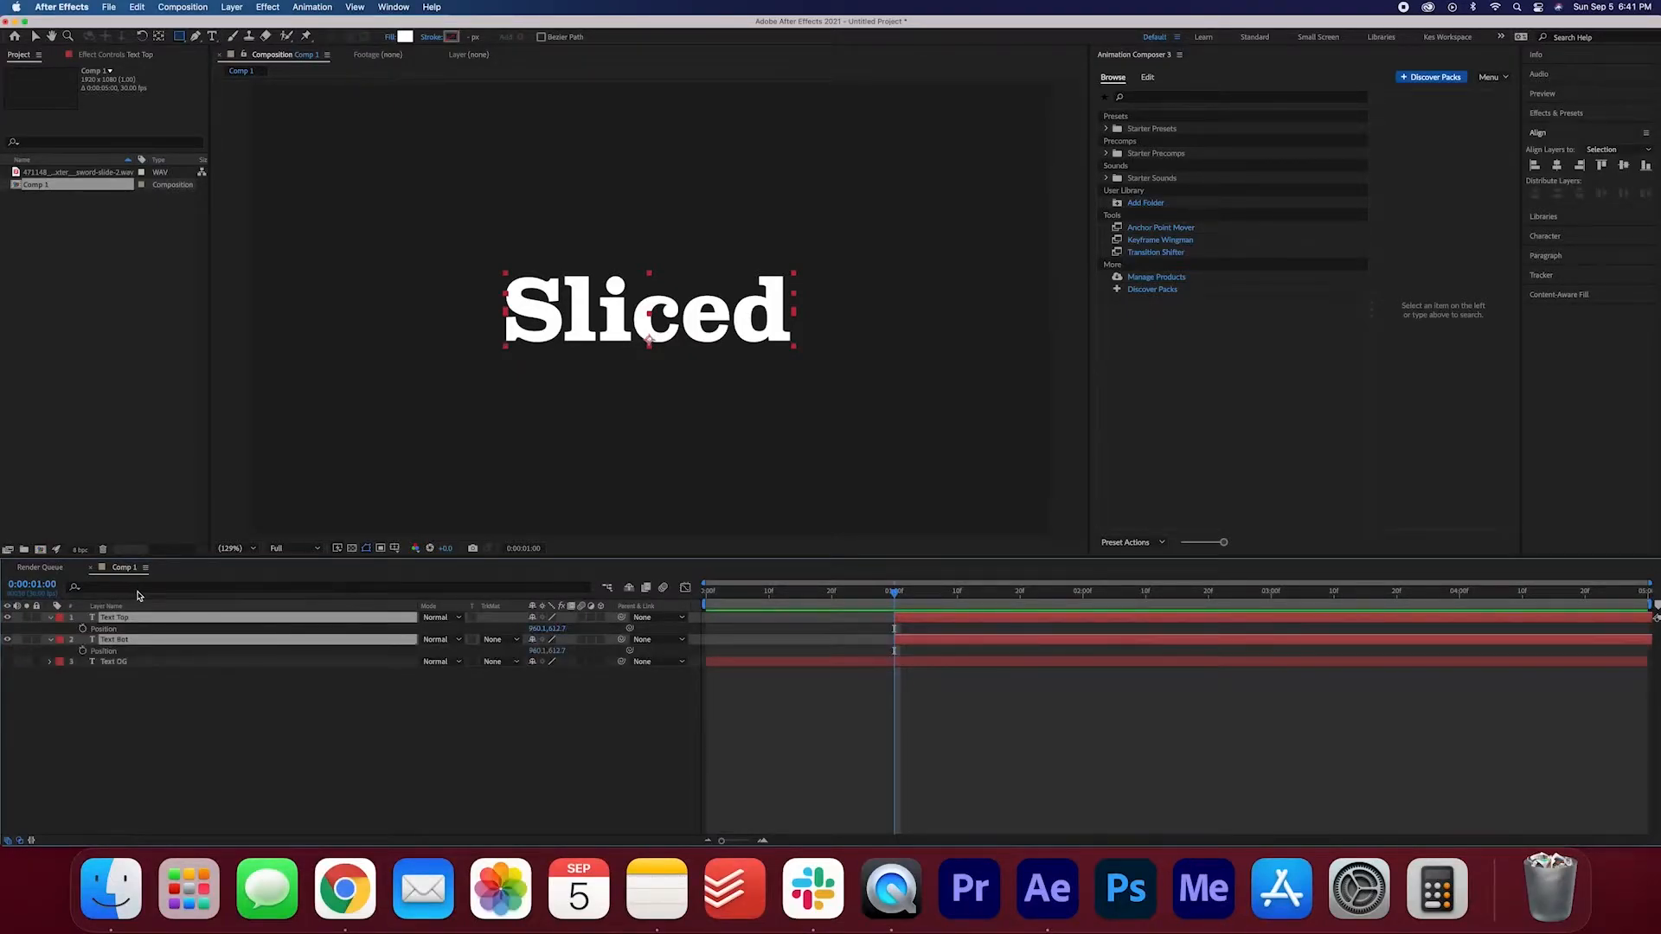
pyautogui.click(82, 628)
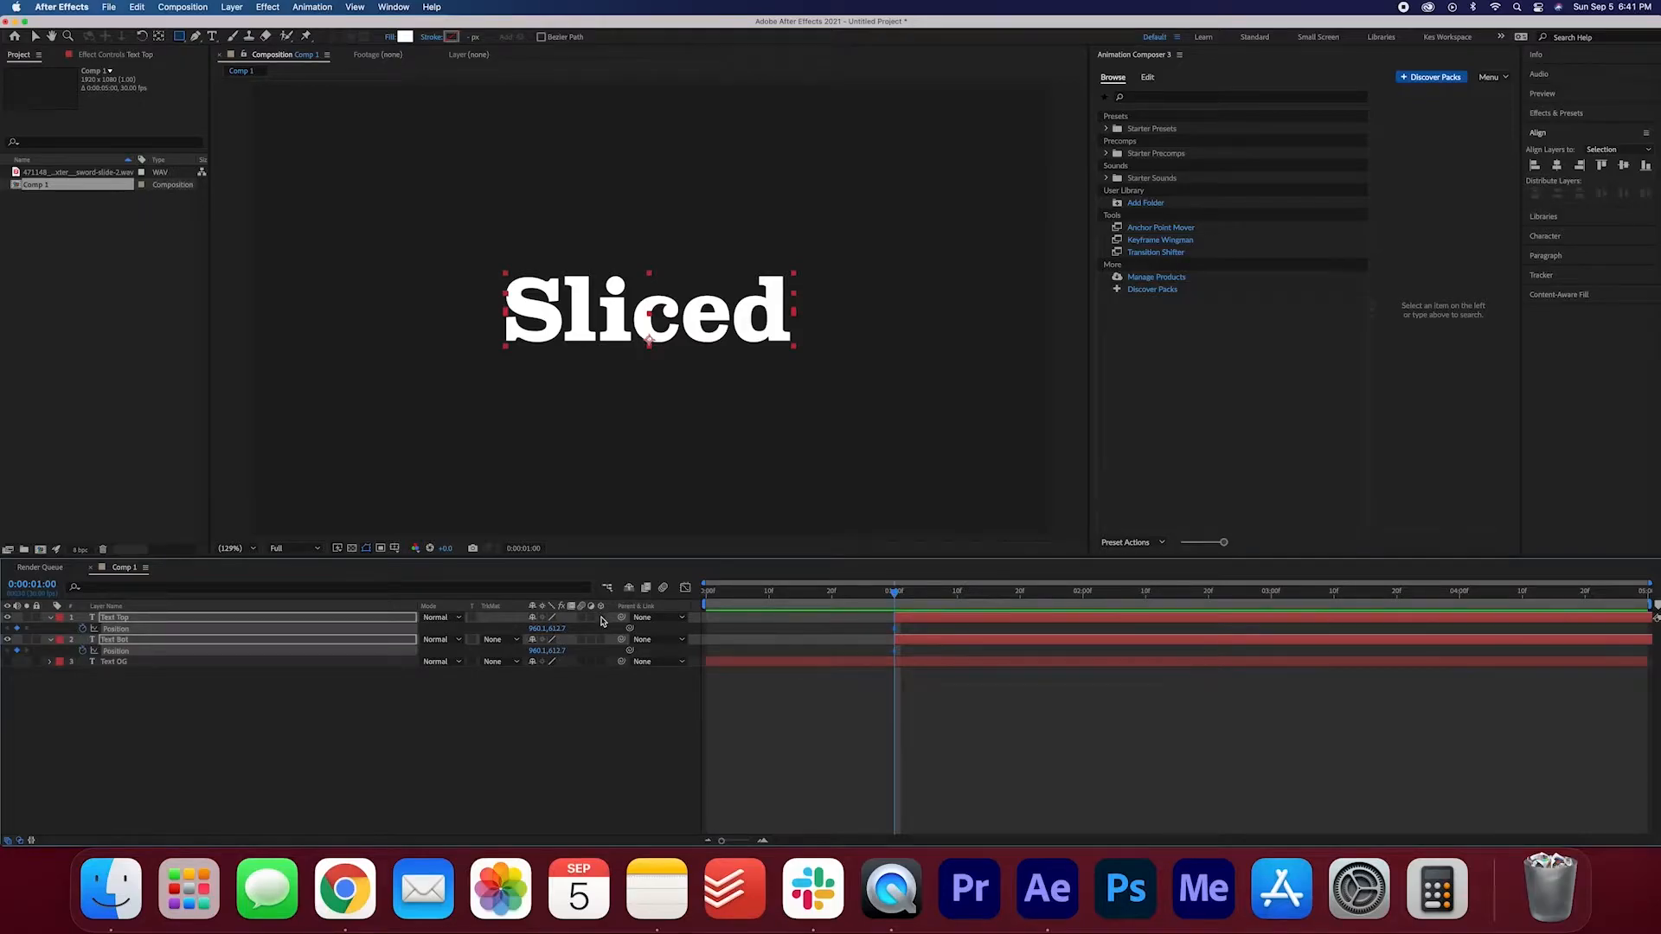
pyautogui.click(602, 618)
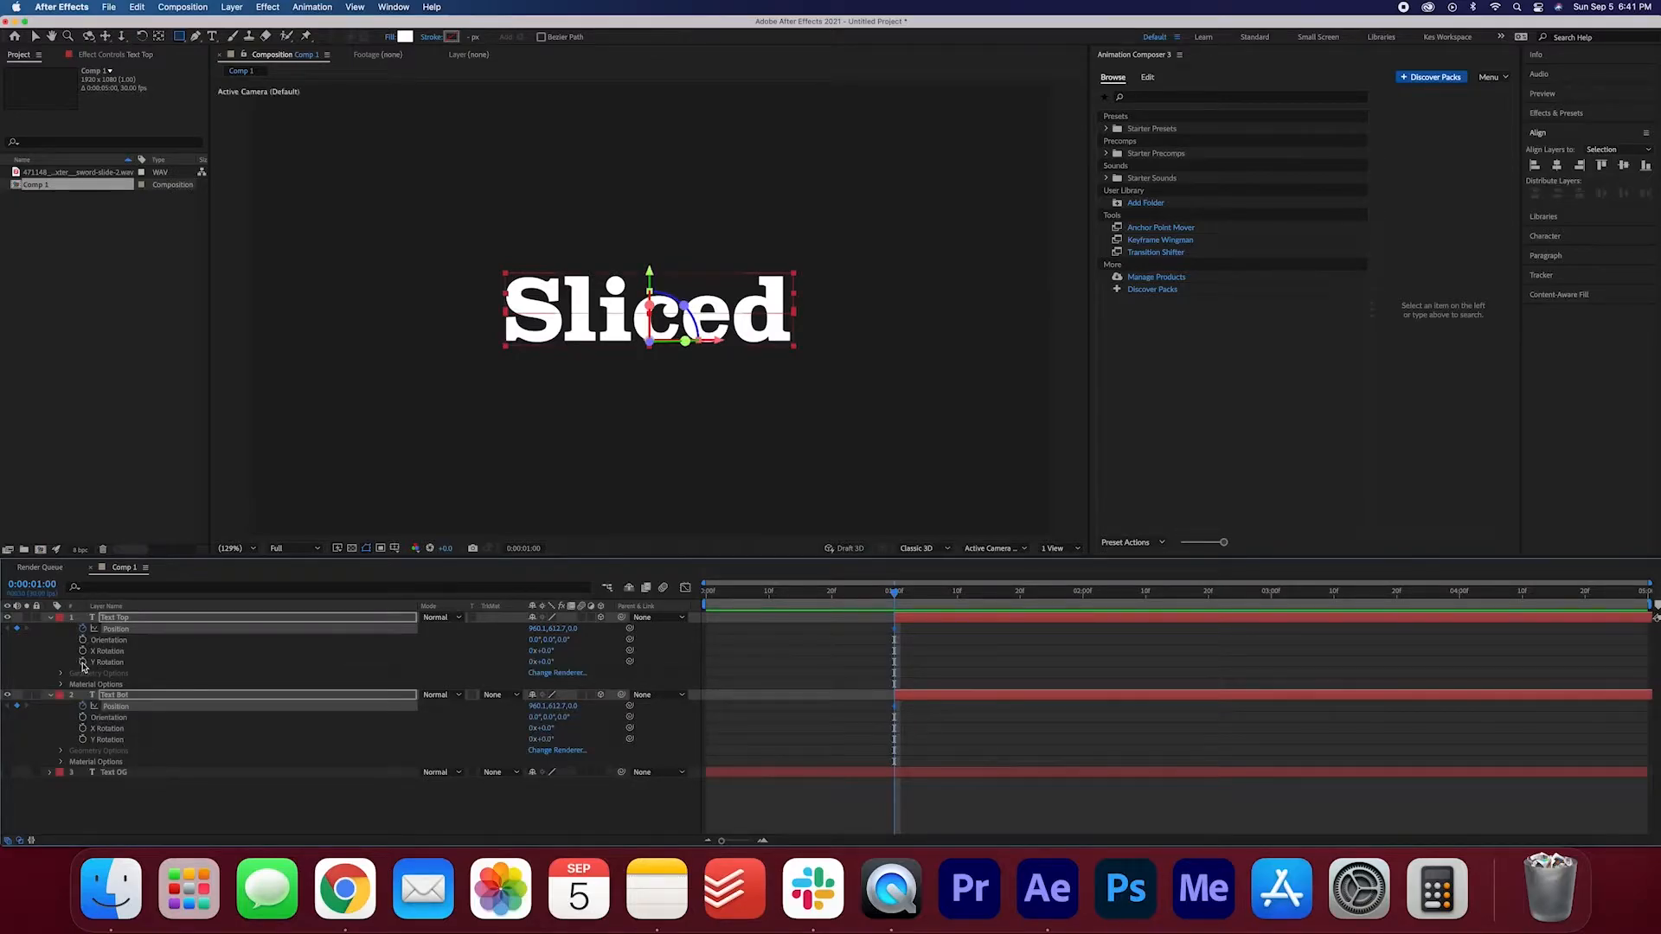
pyautogui.click(83, 663)
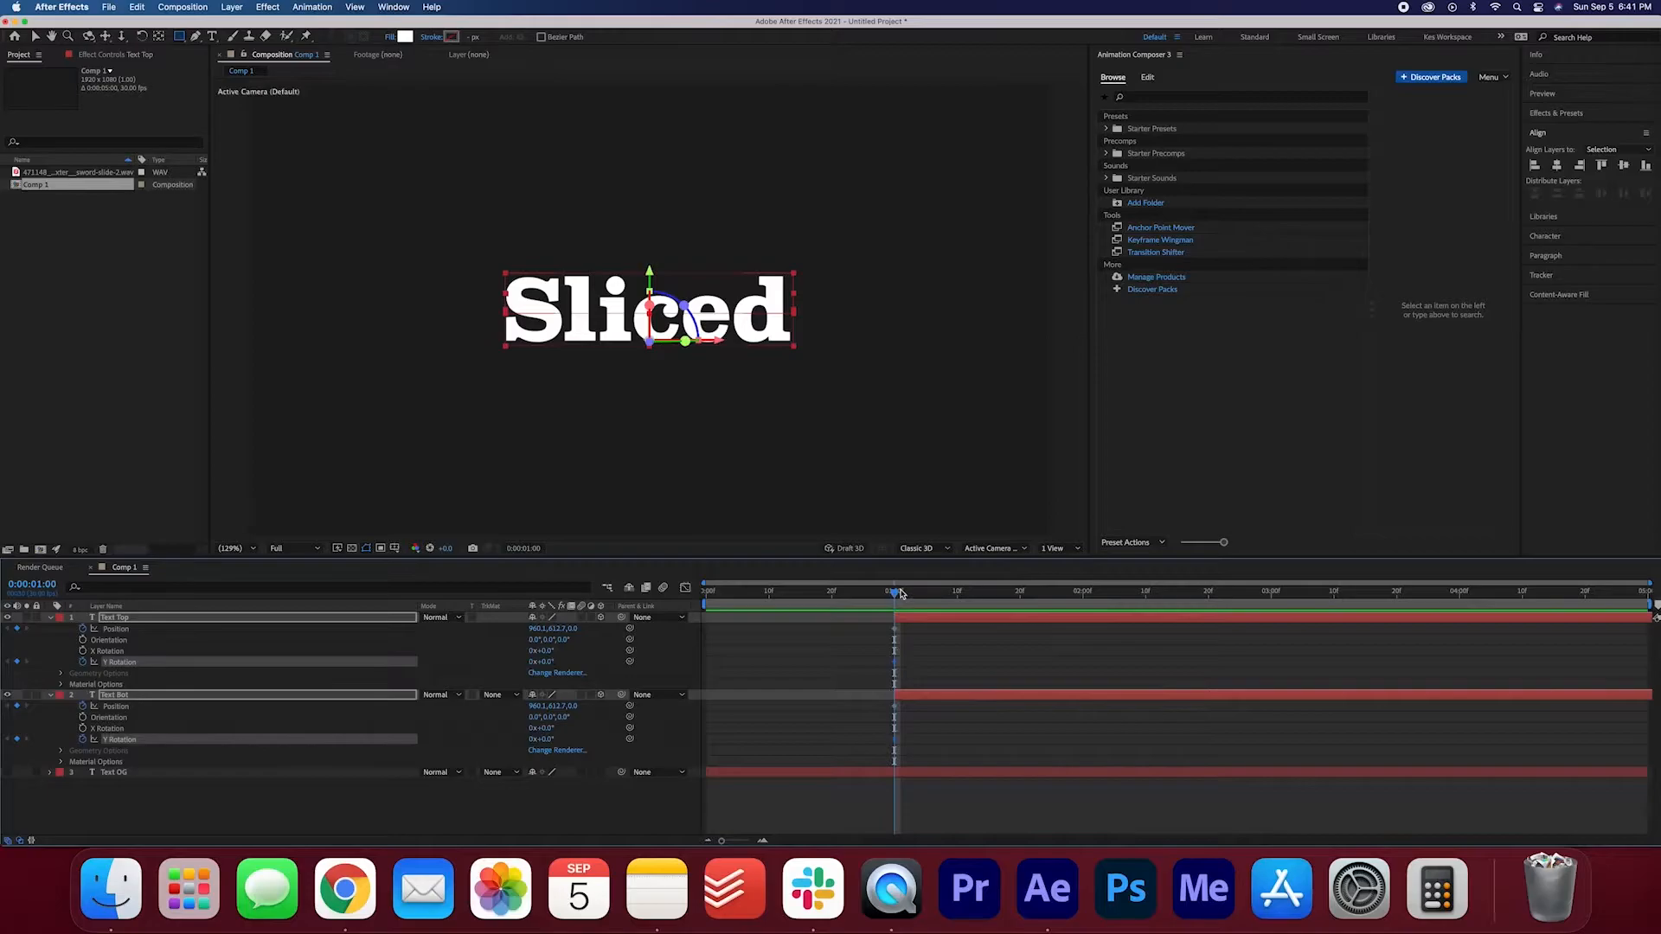
# - At the last frame, offset the halves by moving Text Top to about 978, 605 and Text Bot to about 949, 613
pyautogui.moveTo(898, 596); pyautogui.dragTo(1646, 599)
pyautogui.click(1152, 657)
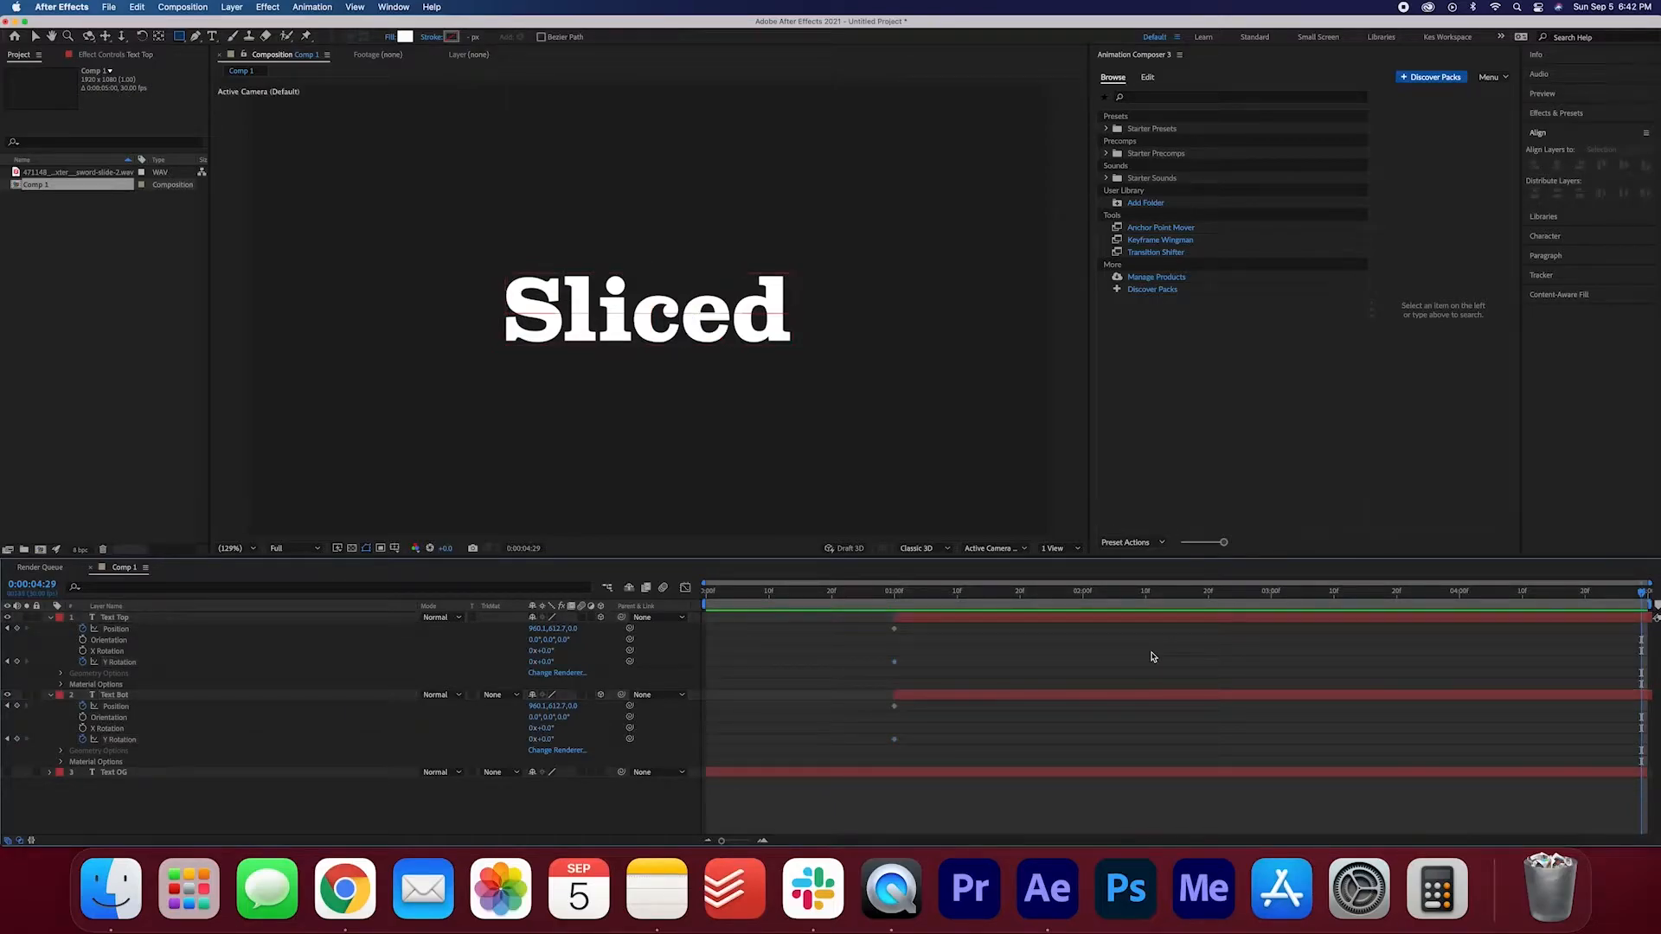
pyautogui.click(536, 629)
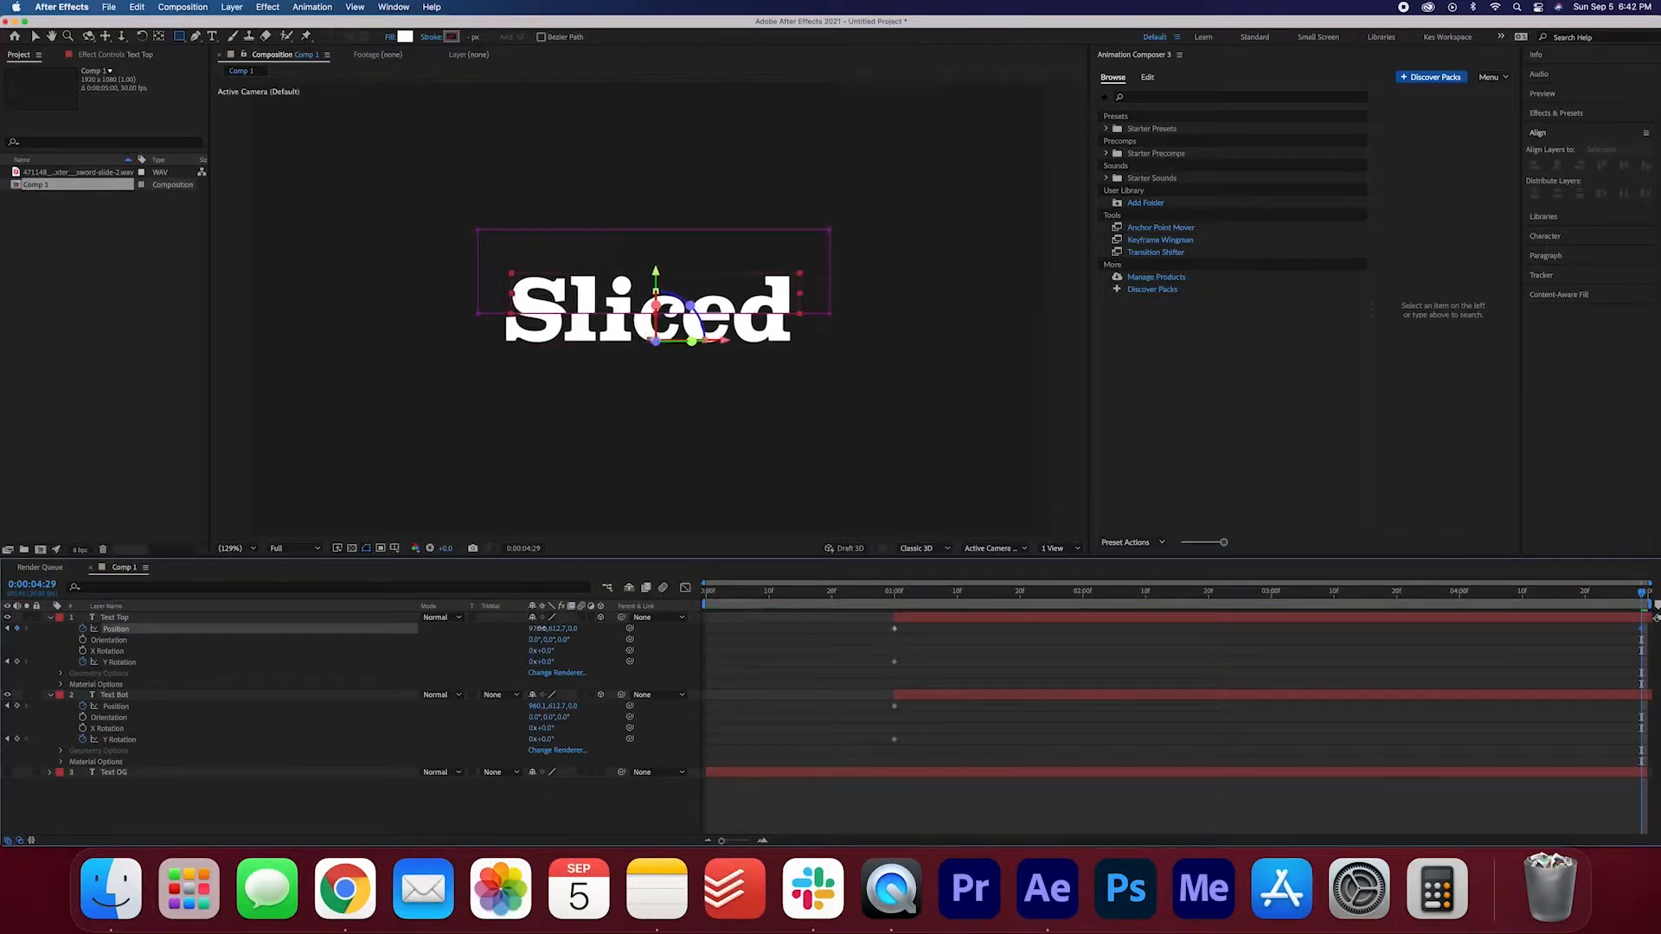
pyautogui.moveTo(536, 629); pyautogui.dragTo(547, 629)
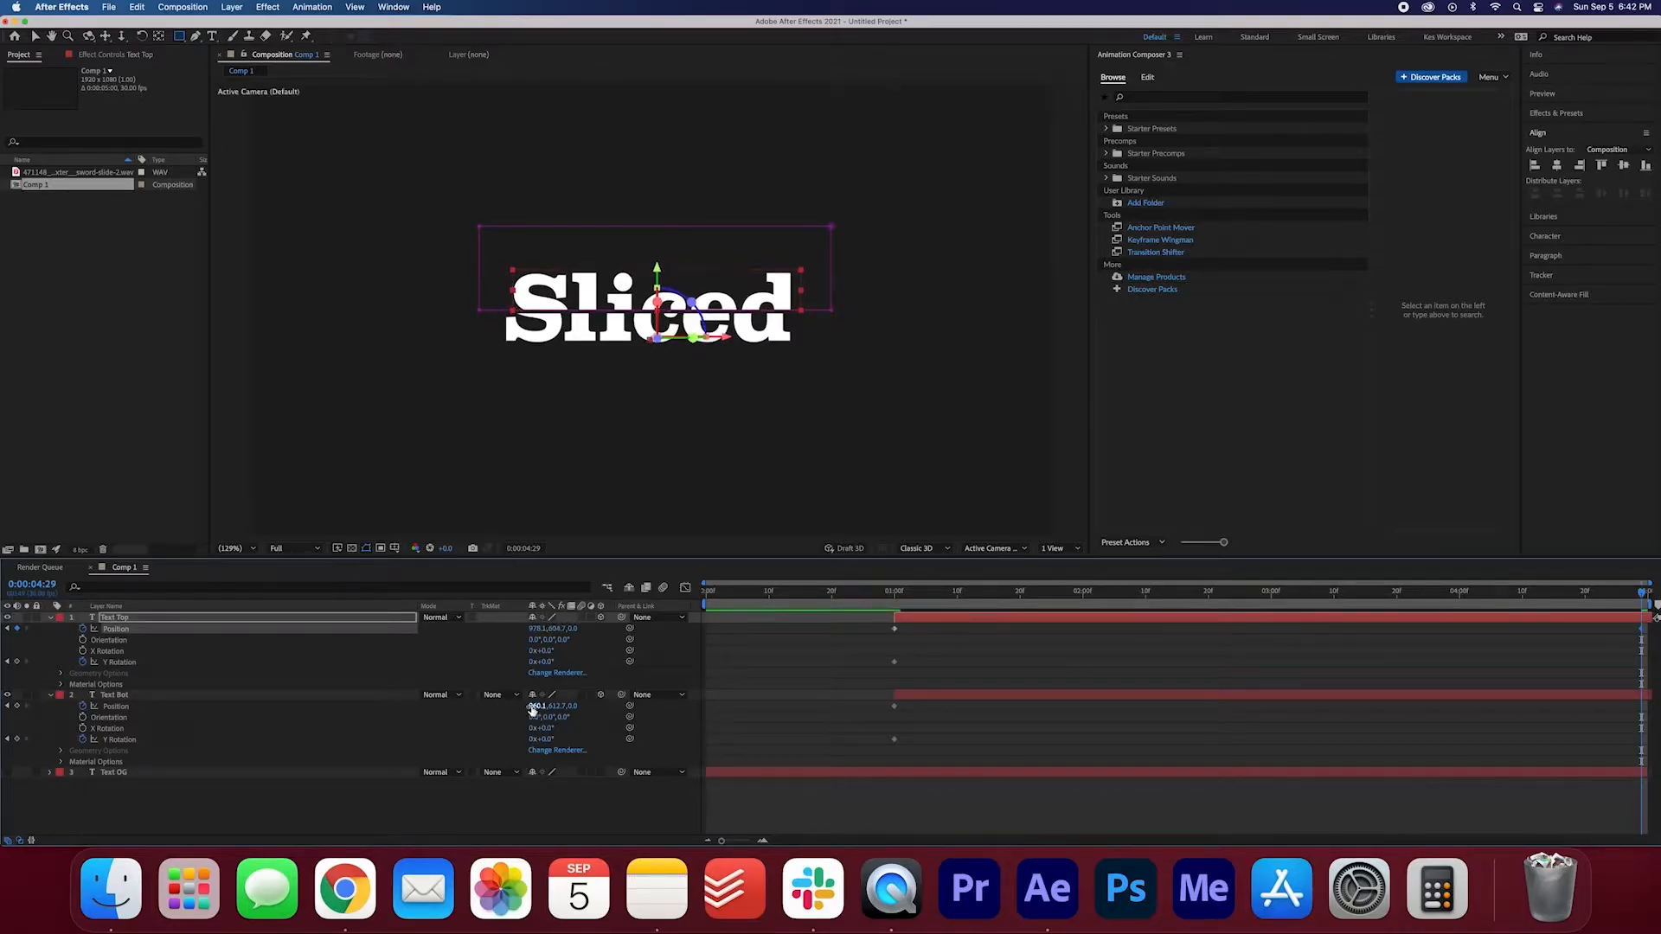
pyautogui.moveTo(533, 706); pyautogui.dragTo(522, 706)
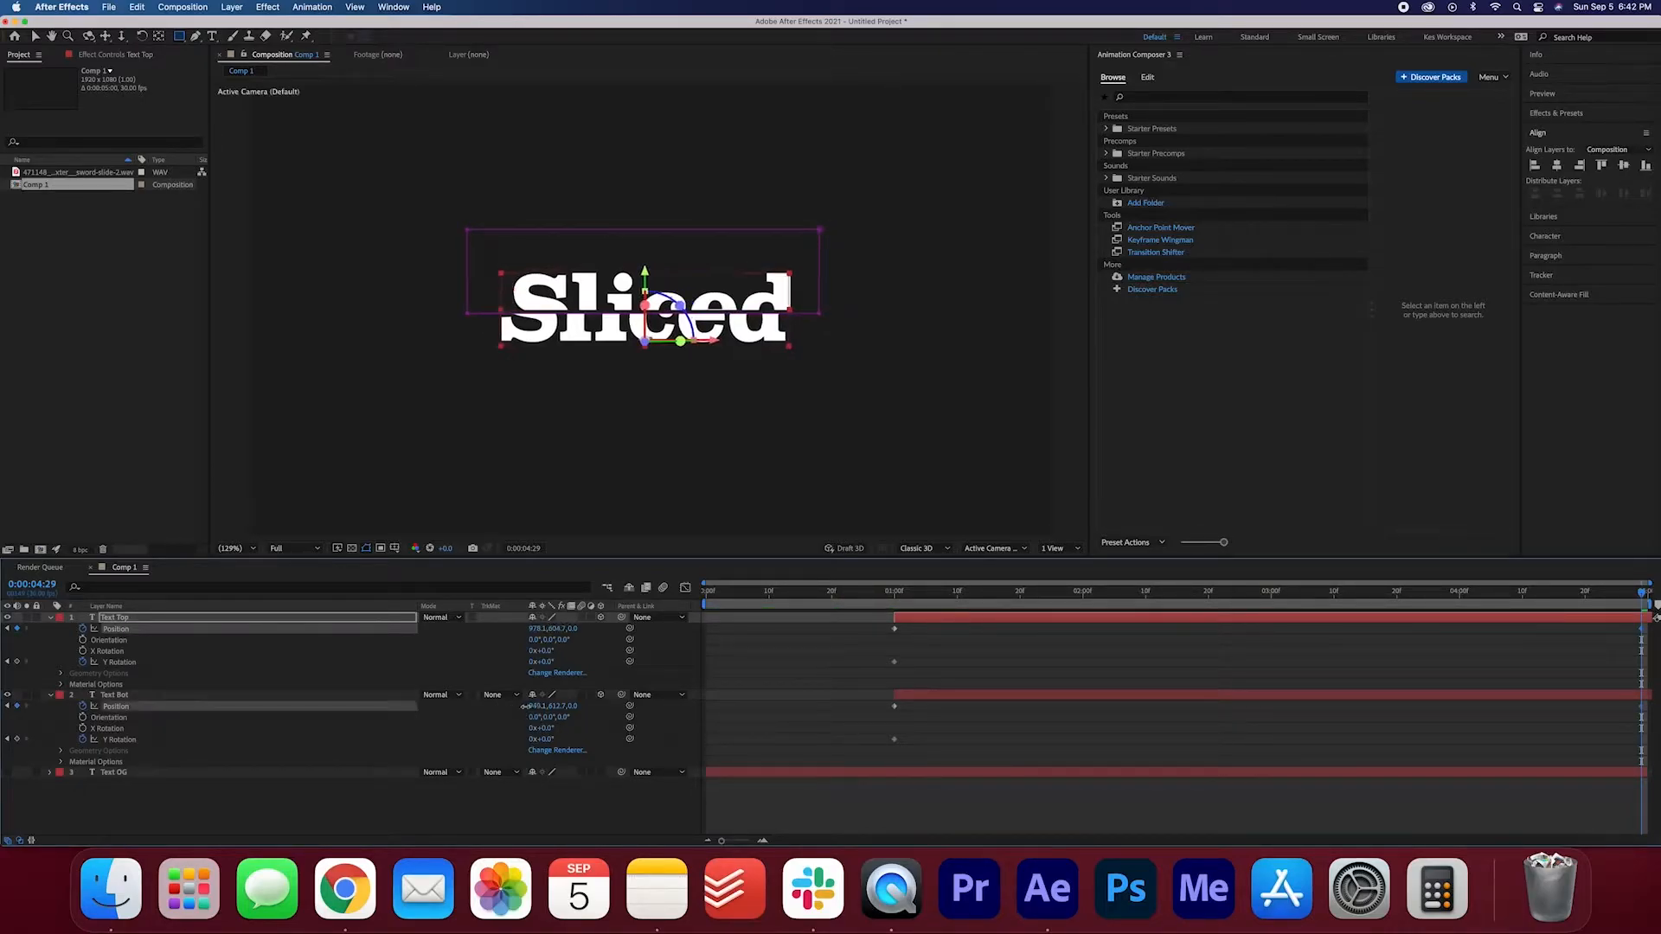
pyautogui.click(547, 799)
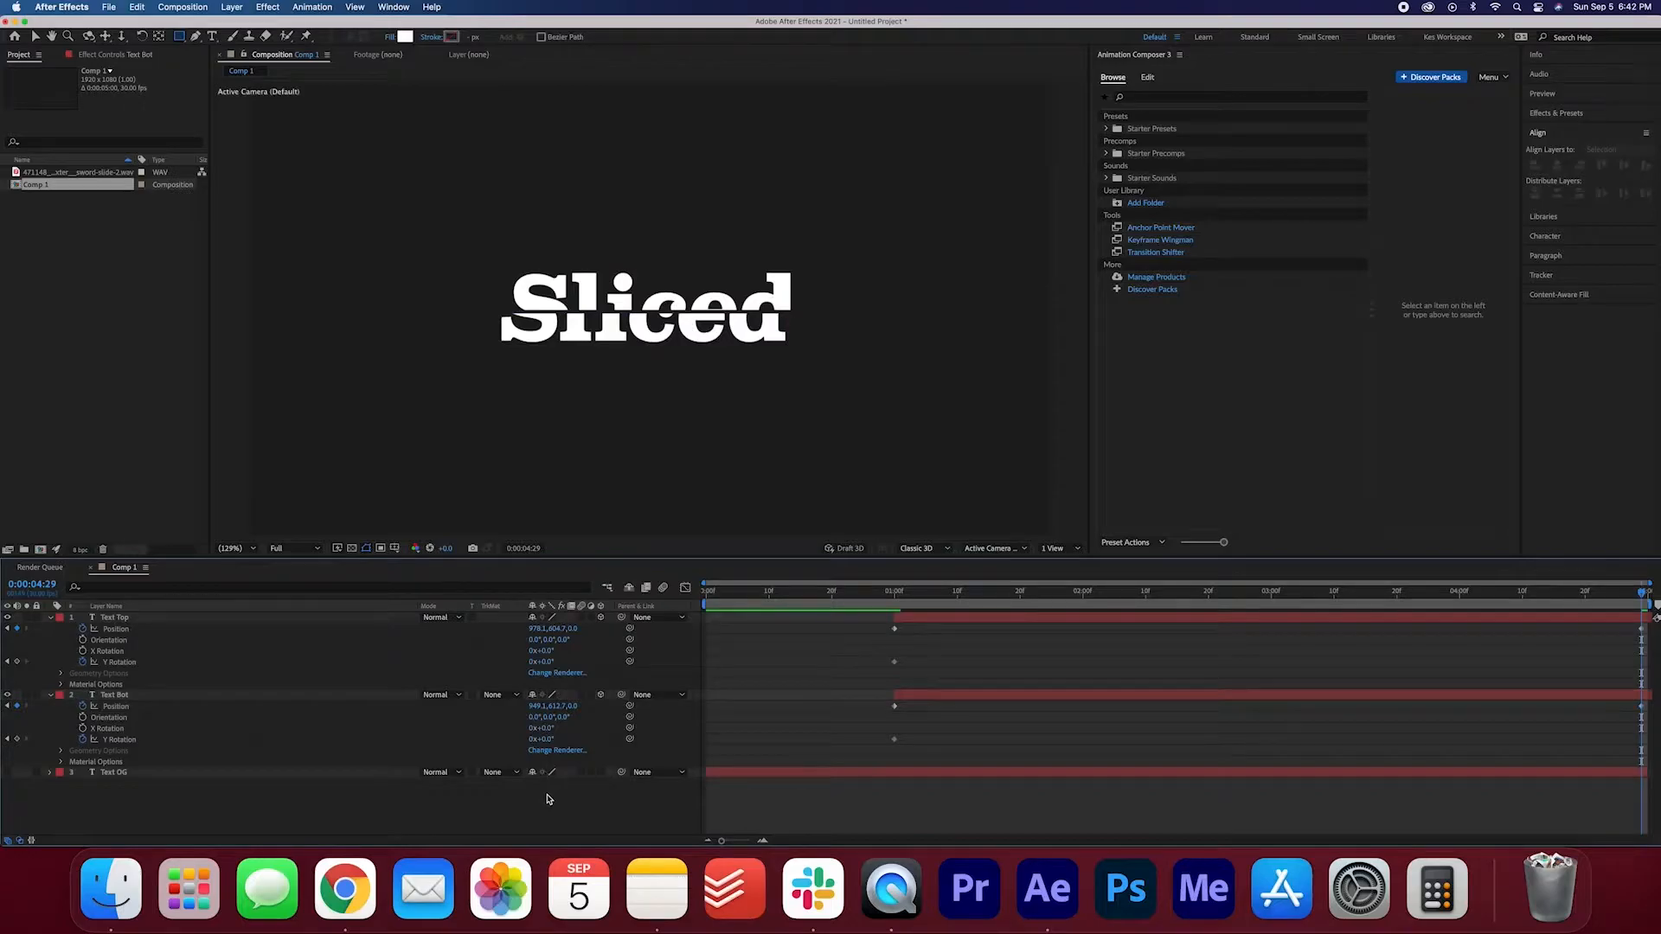
# - Set the end Y Rotation to 1° for Text Top and -1° for Text Bot, and preview the animation from 1 second
pyautogui.click(545, 662)
pyautogui.write('1')
pyautogui.press('Return')
pyautogui.click(547, 740)
pyautogui.write('-1')
pyautogui.press('Return')
pyautogui.click(895, 593)
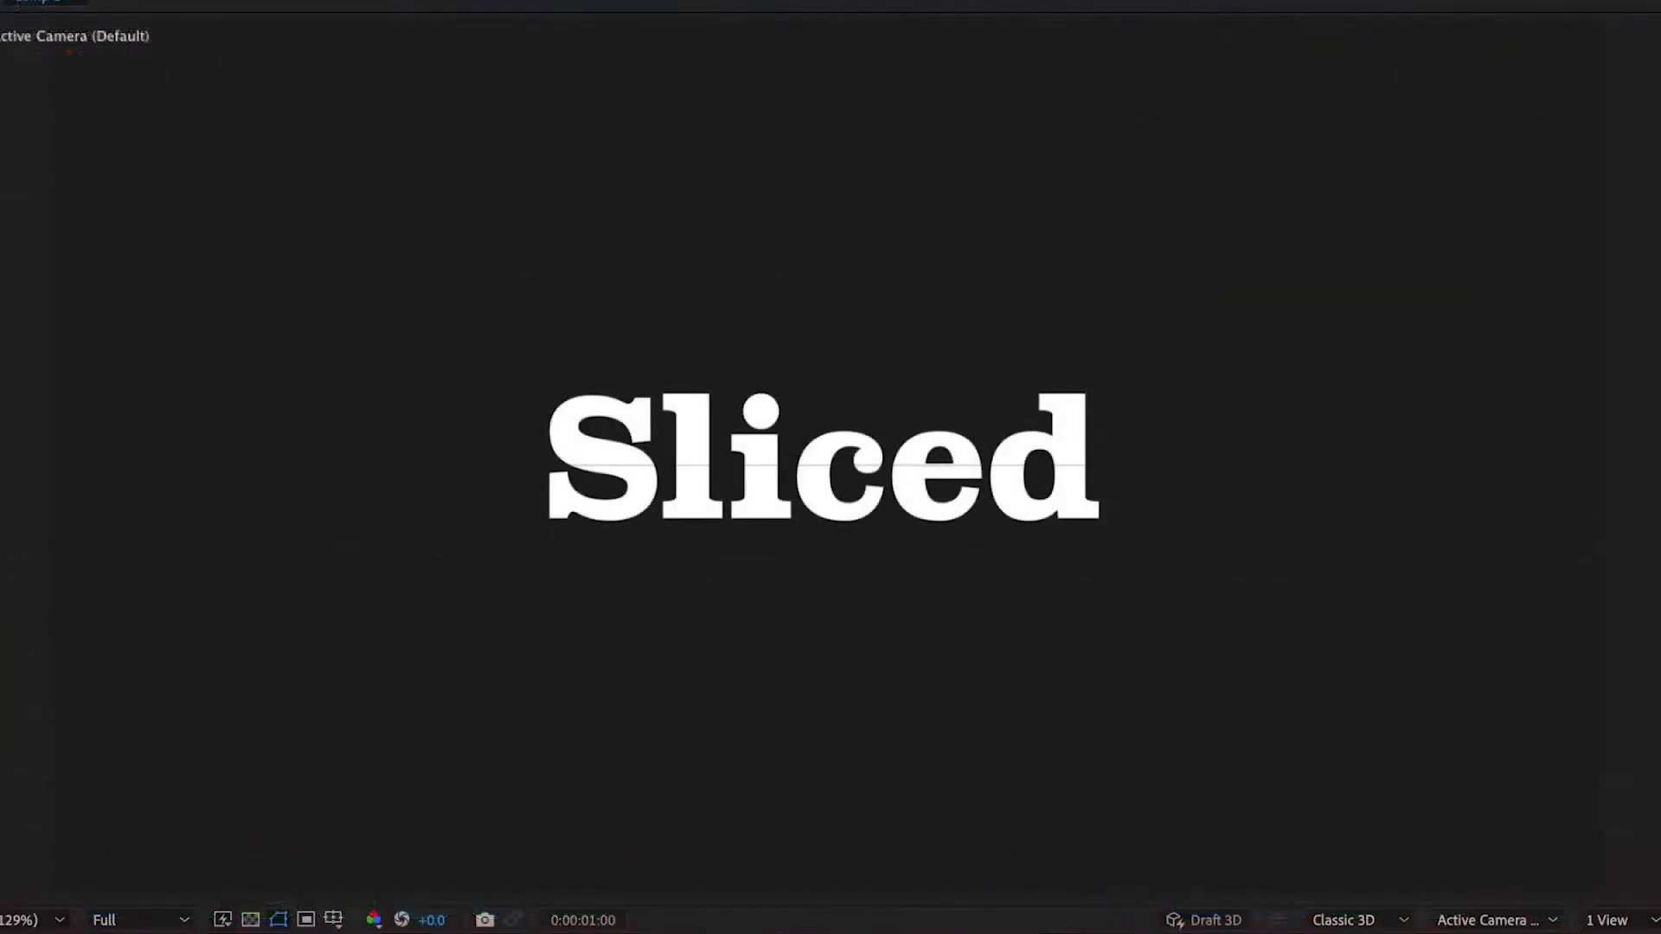
pyautogui.press('space')
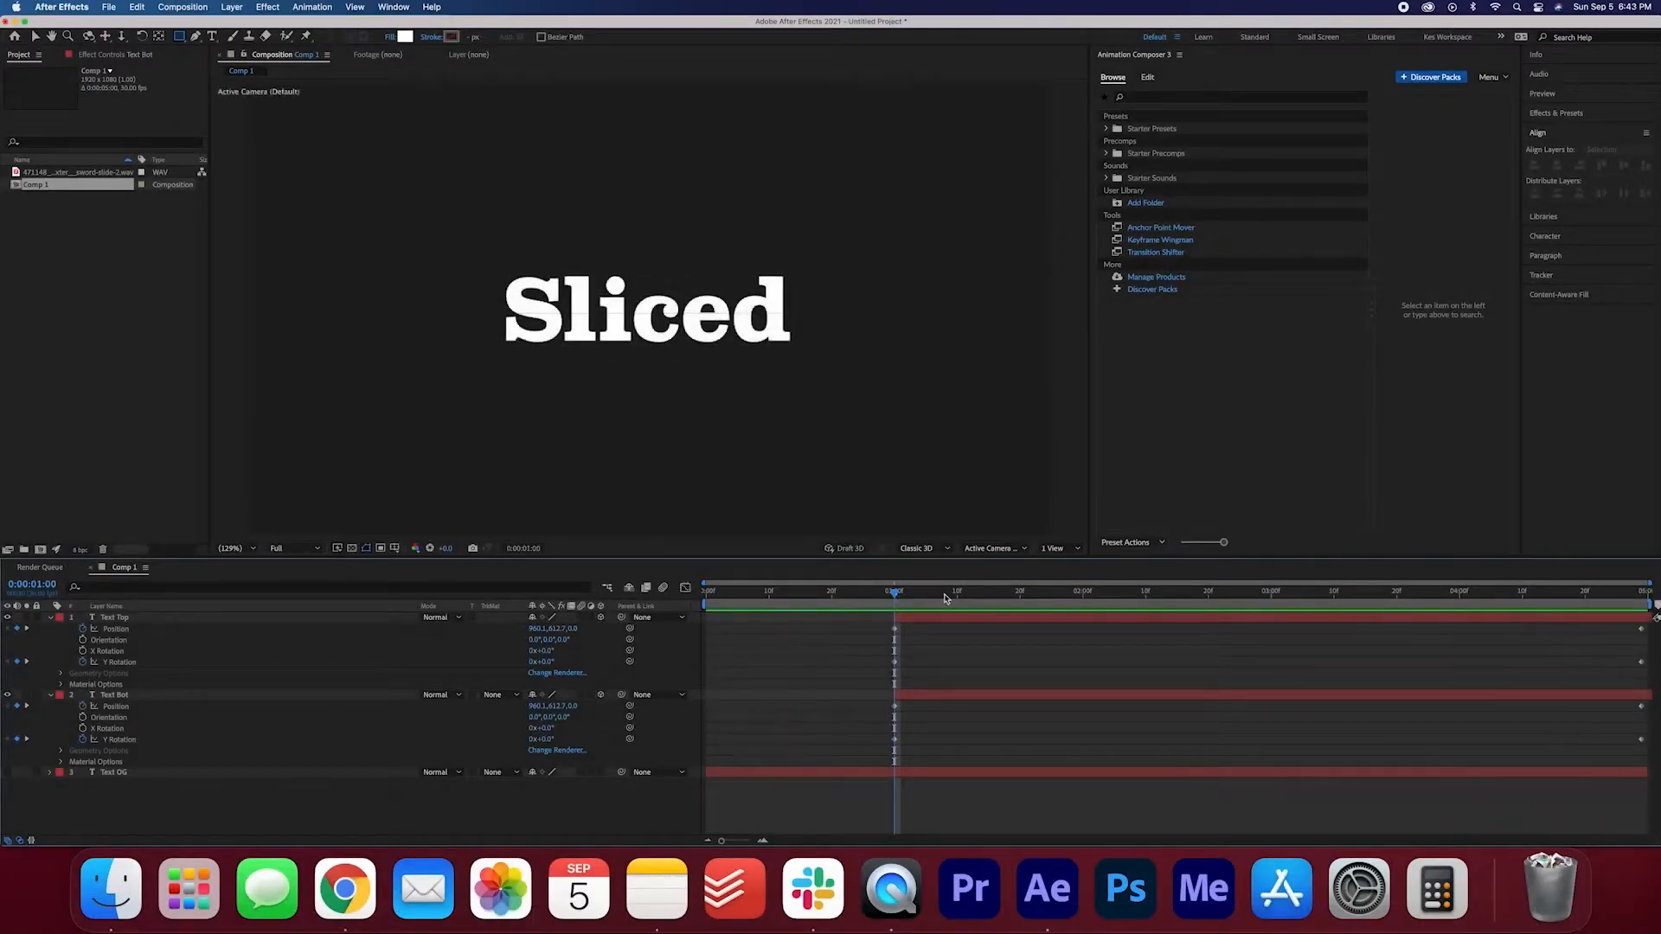
# - Make Text OG visible, split it at 1 second, and delete the part after the split
pyautogui.click(7, 773)
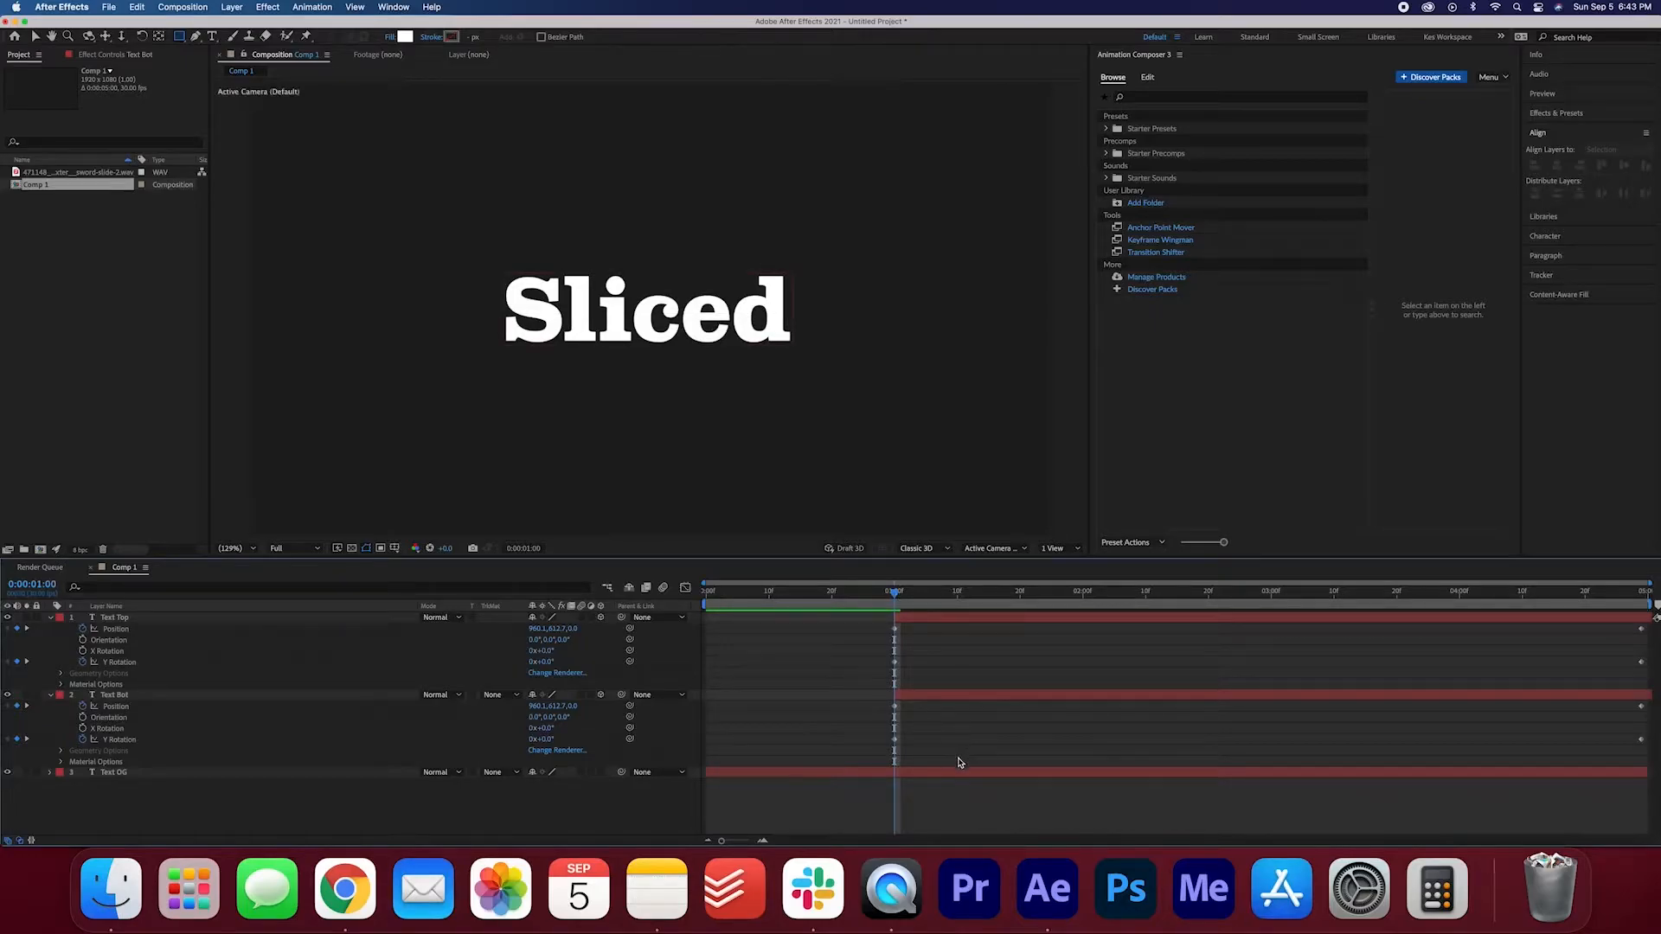
pyautogui.click(922, 775)
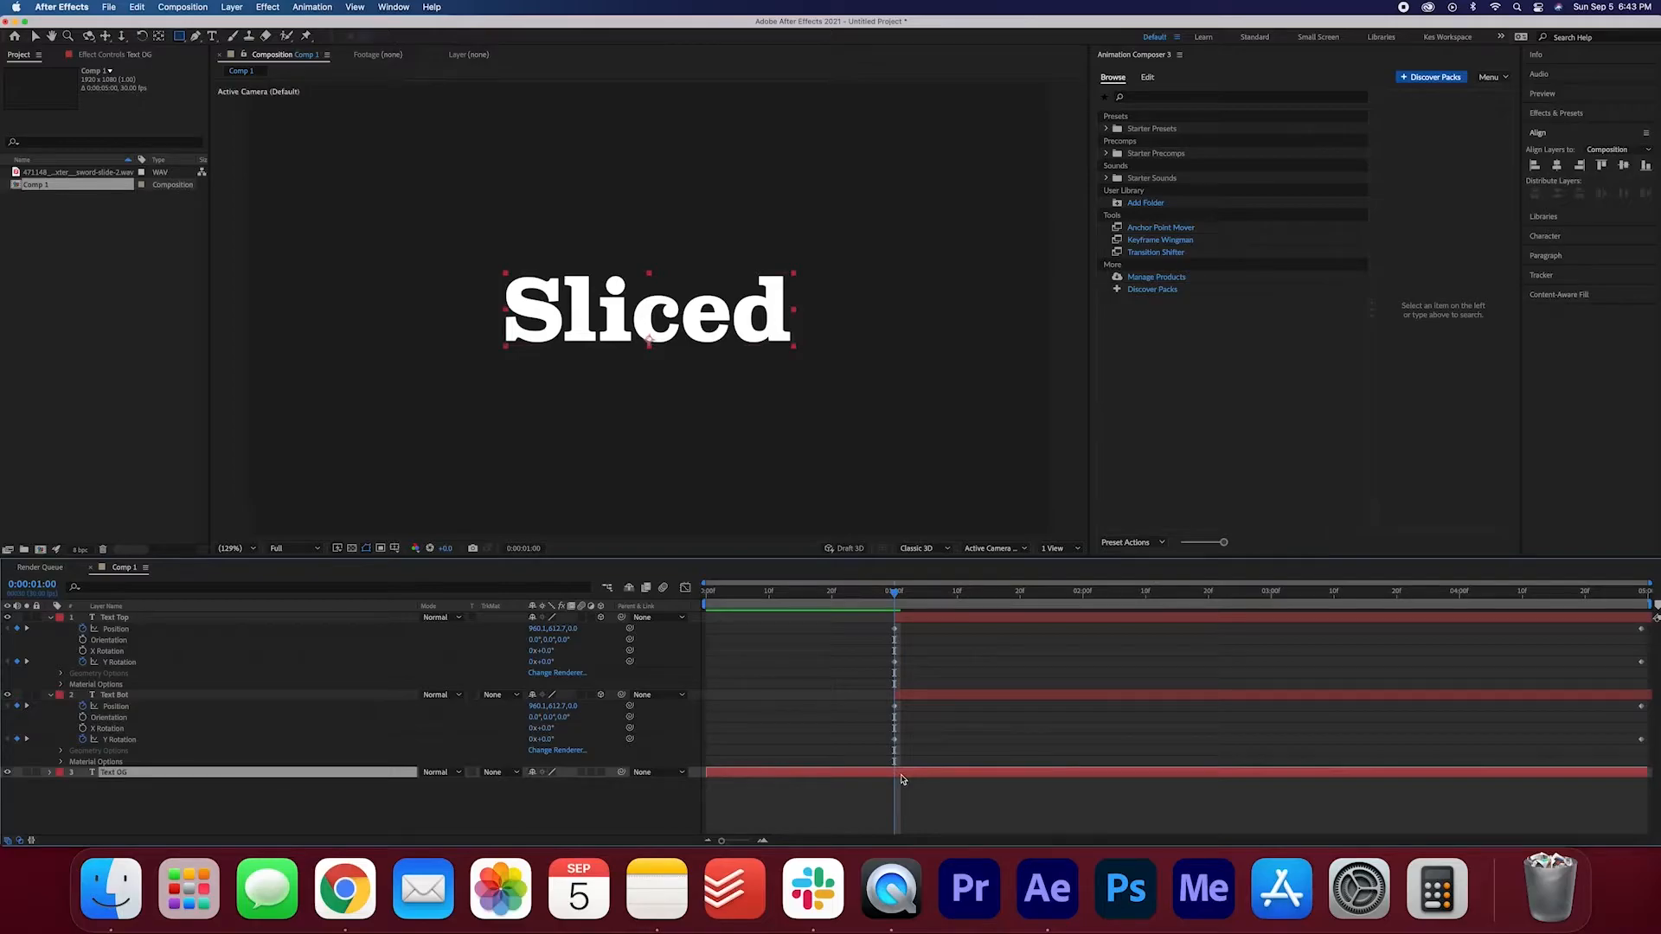
pyautogui.press('super+shift+d')
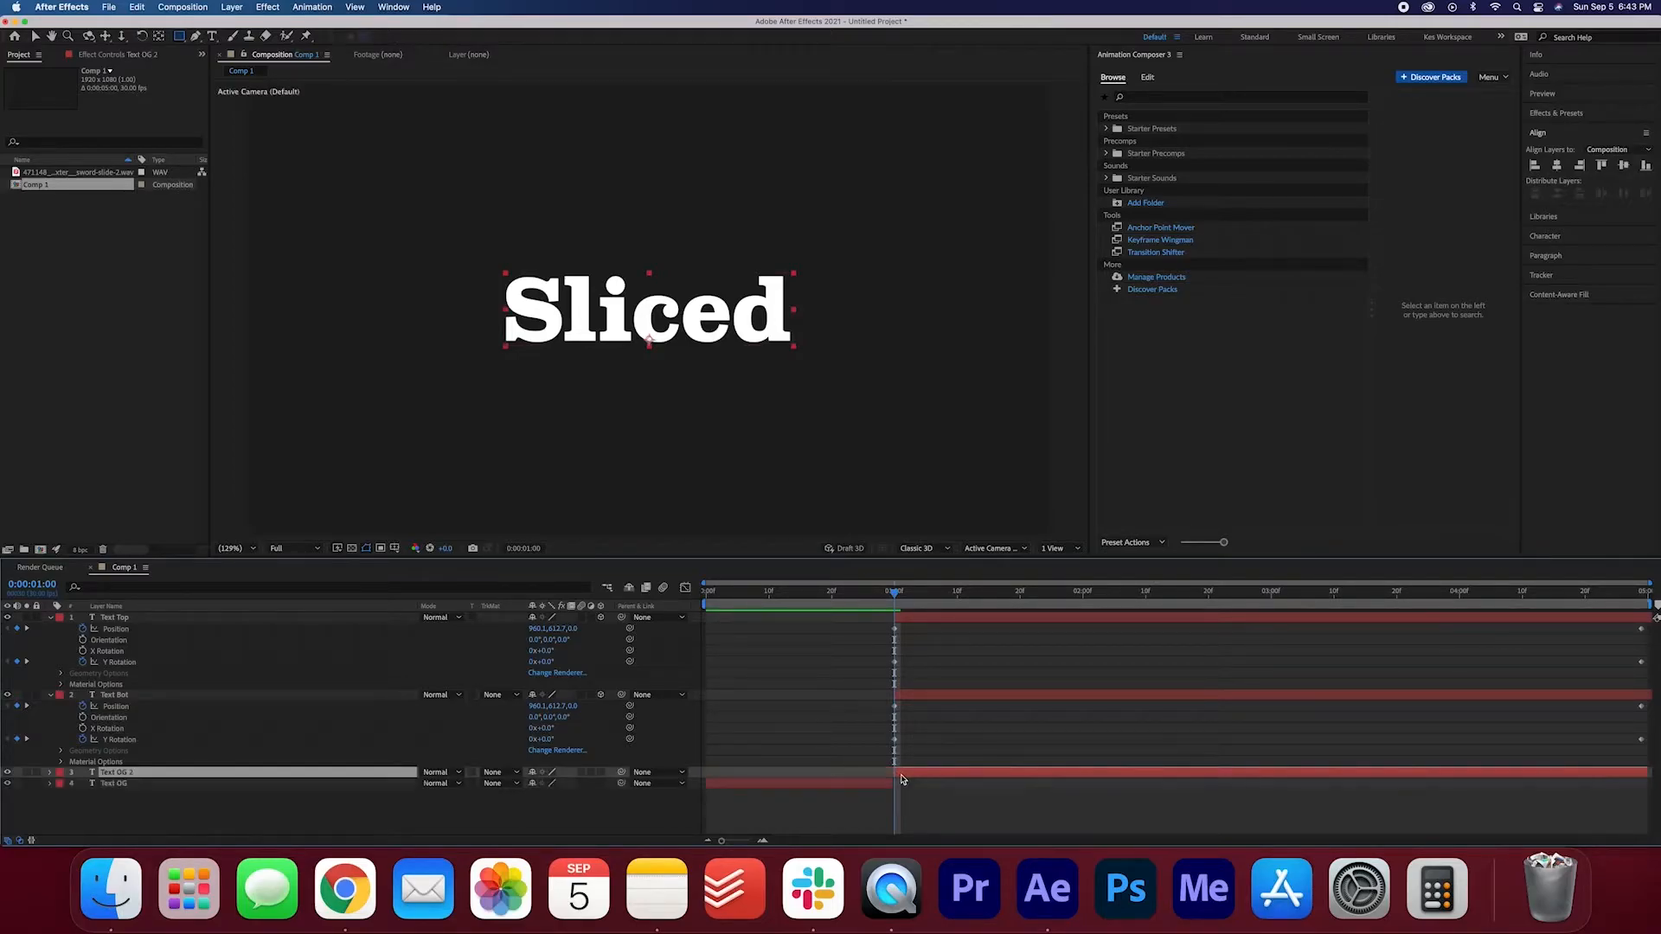
pyautogui.press('Delete')
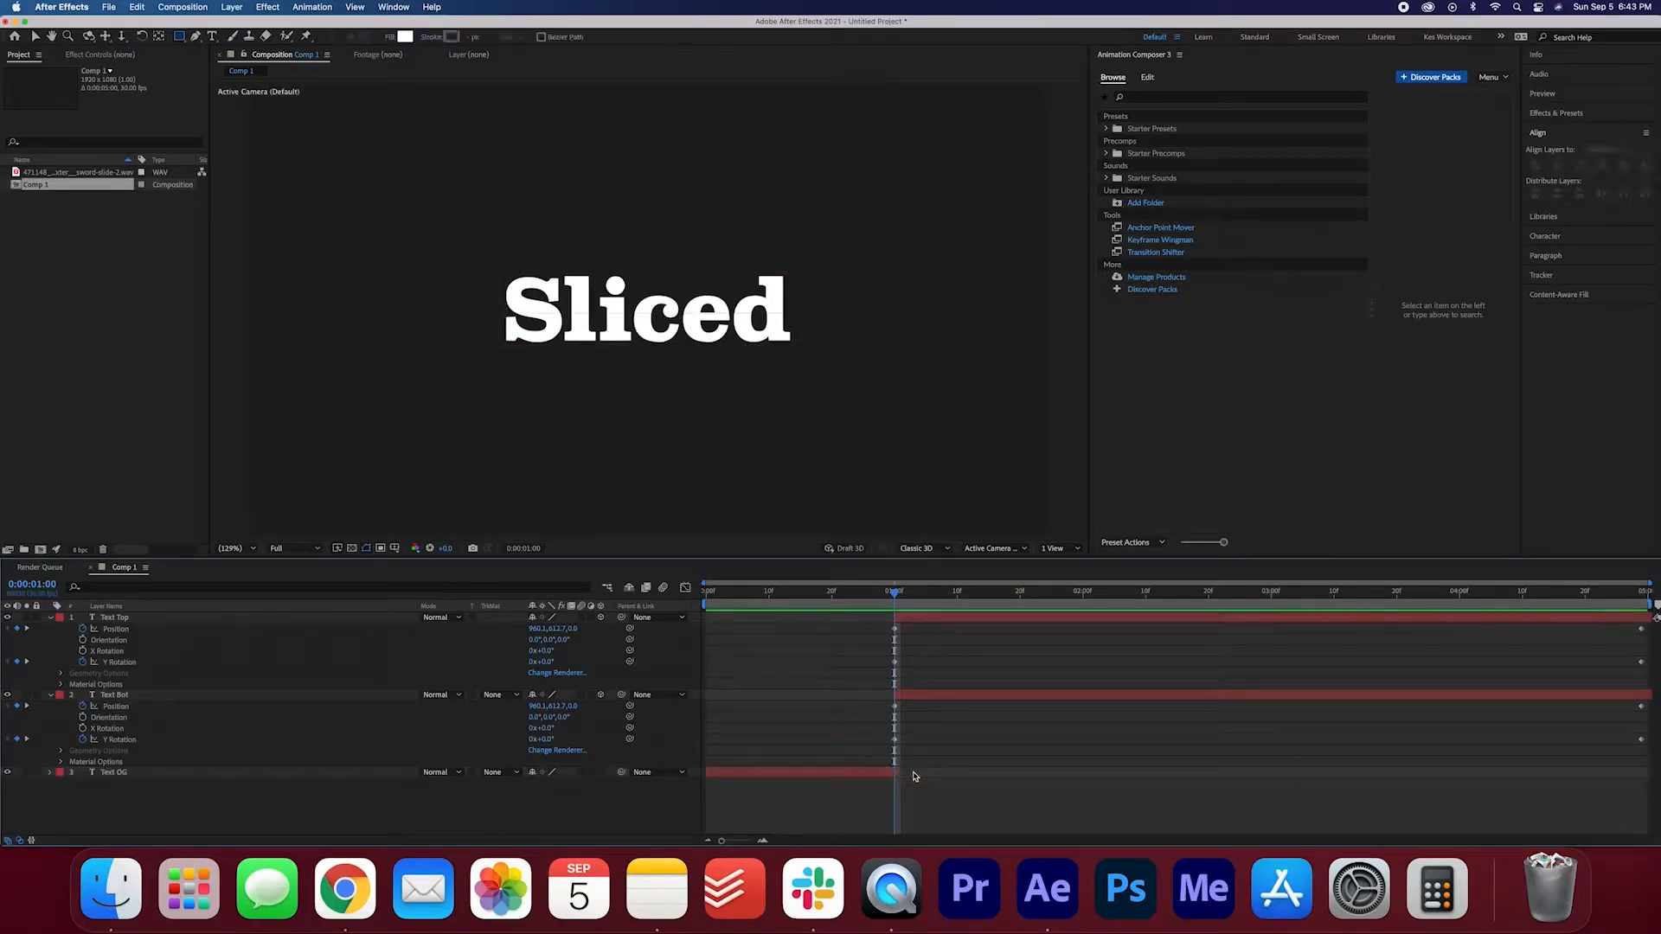
# - Set an Opacity keyframe on Text OG at the first frame and scrub through the layer's first second
pyautogui.press('Home')
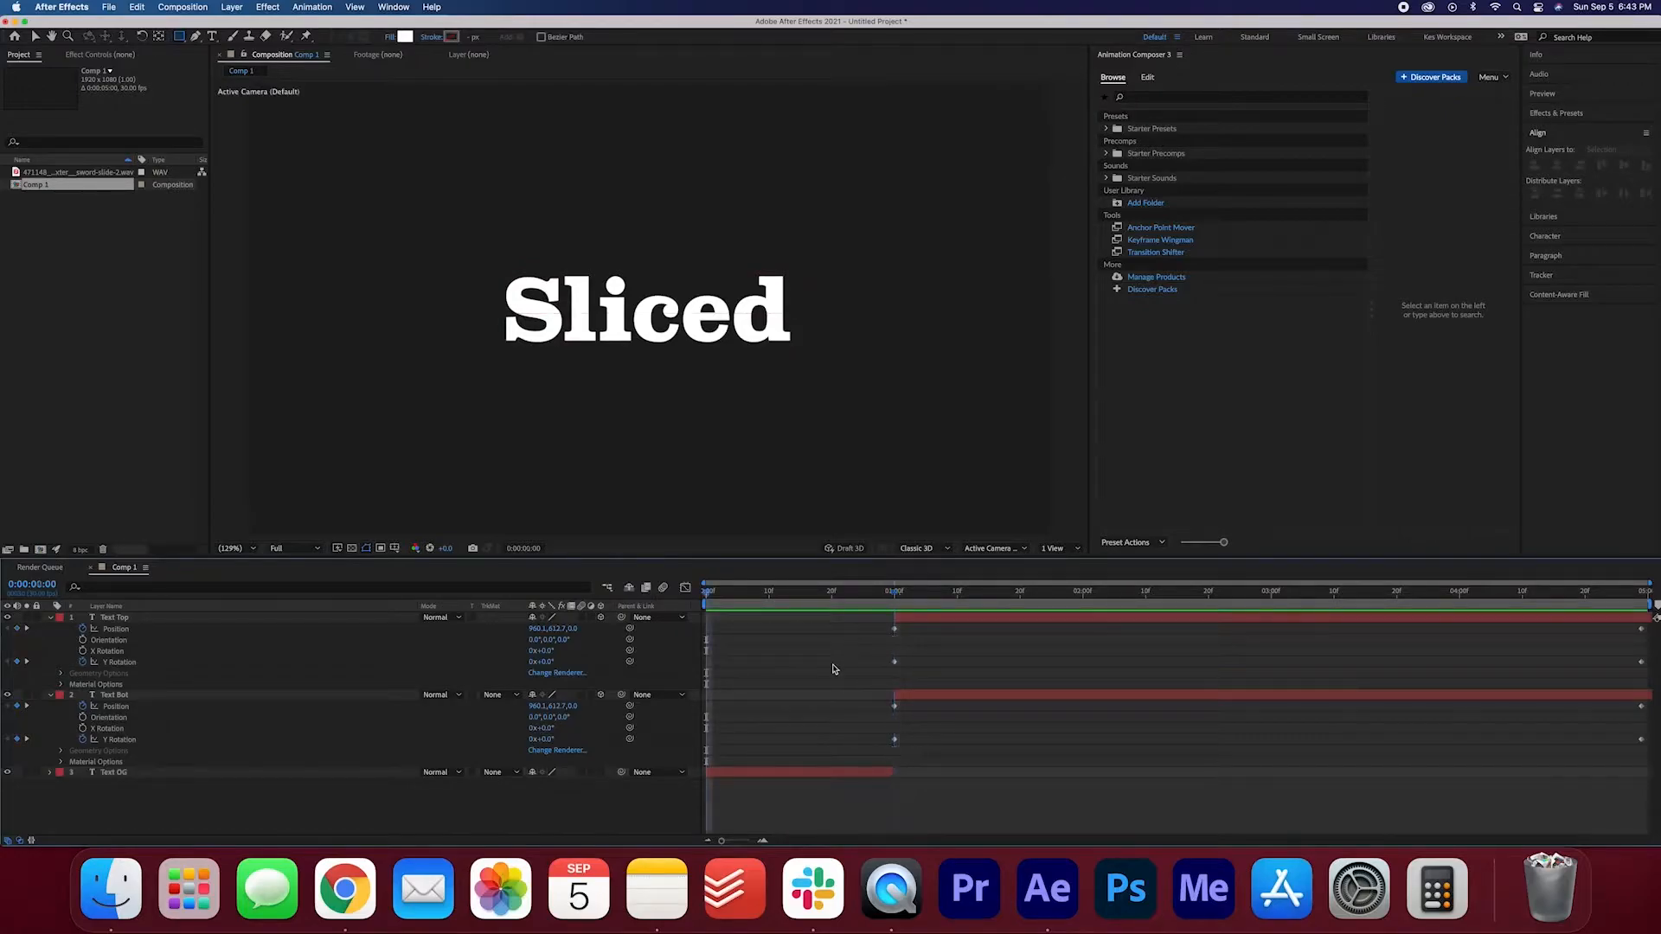
pyautogui.click(146, 774)
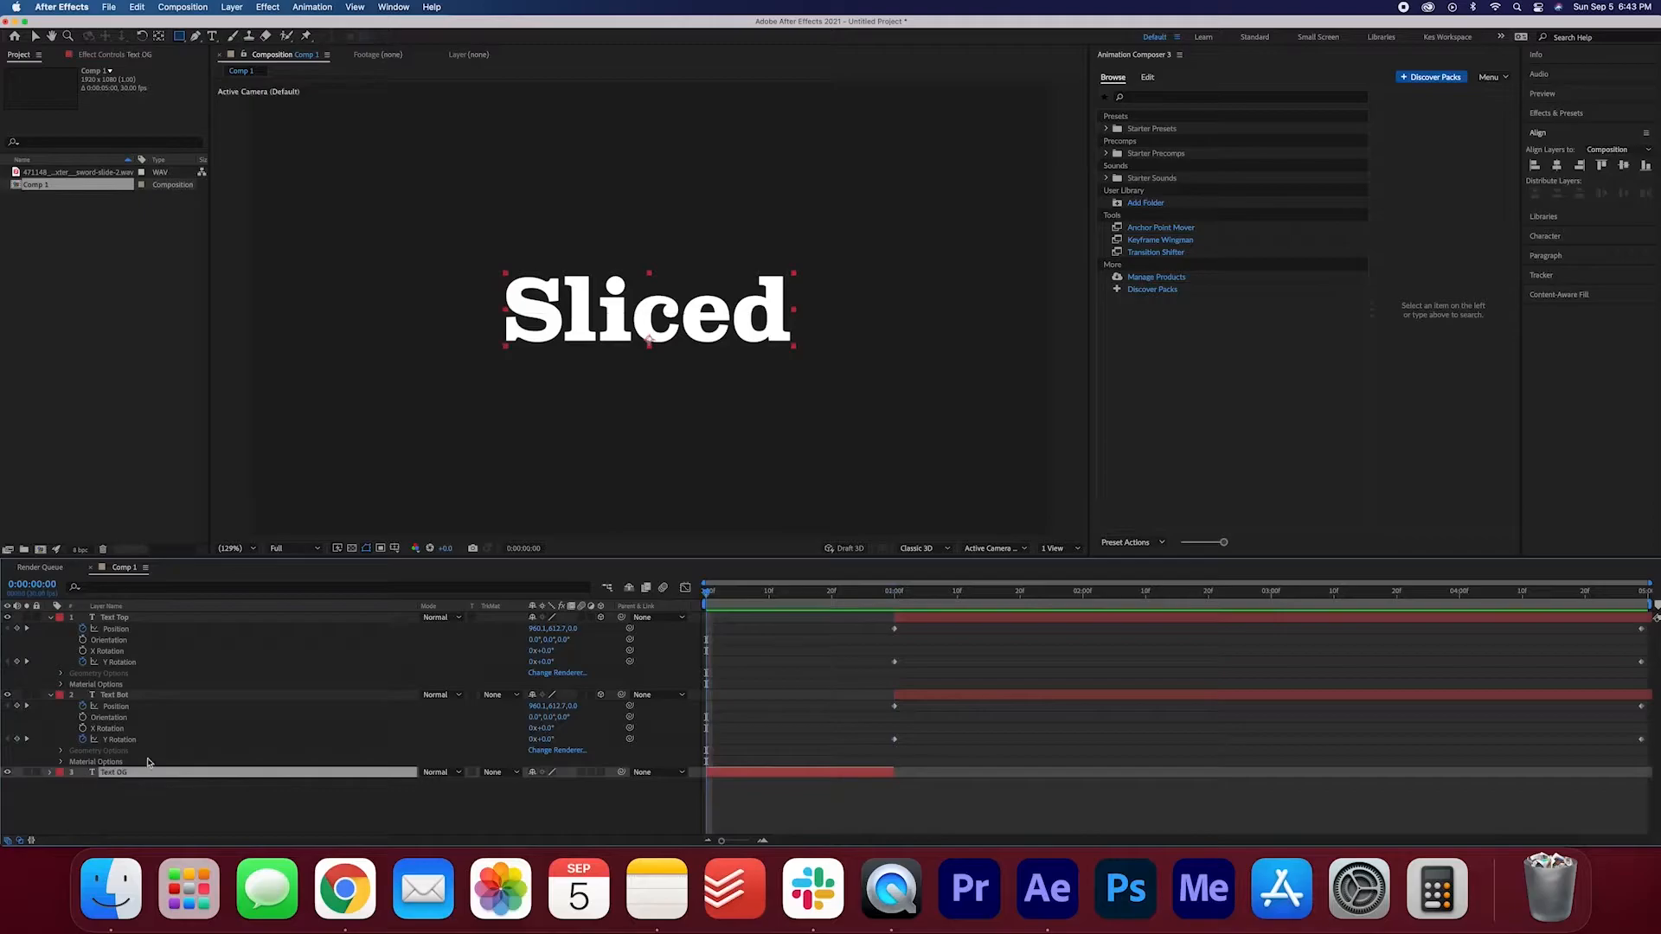
pyautogui.press('t')
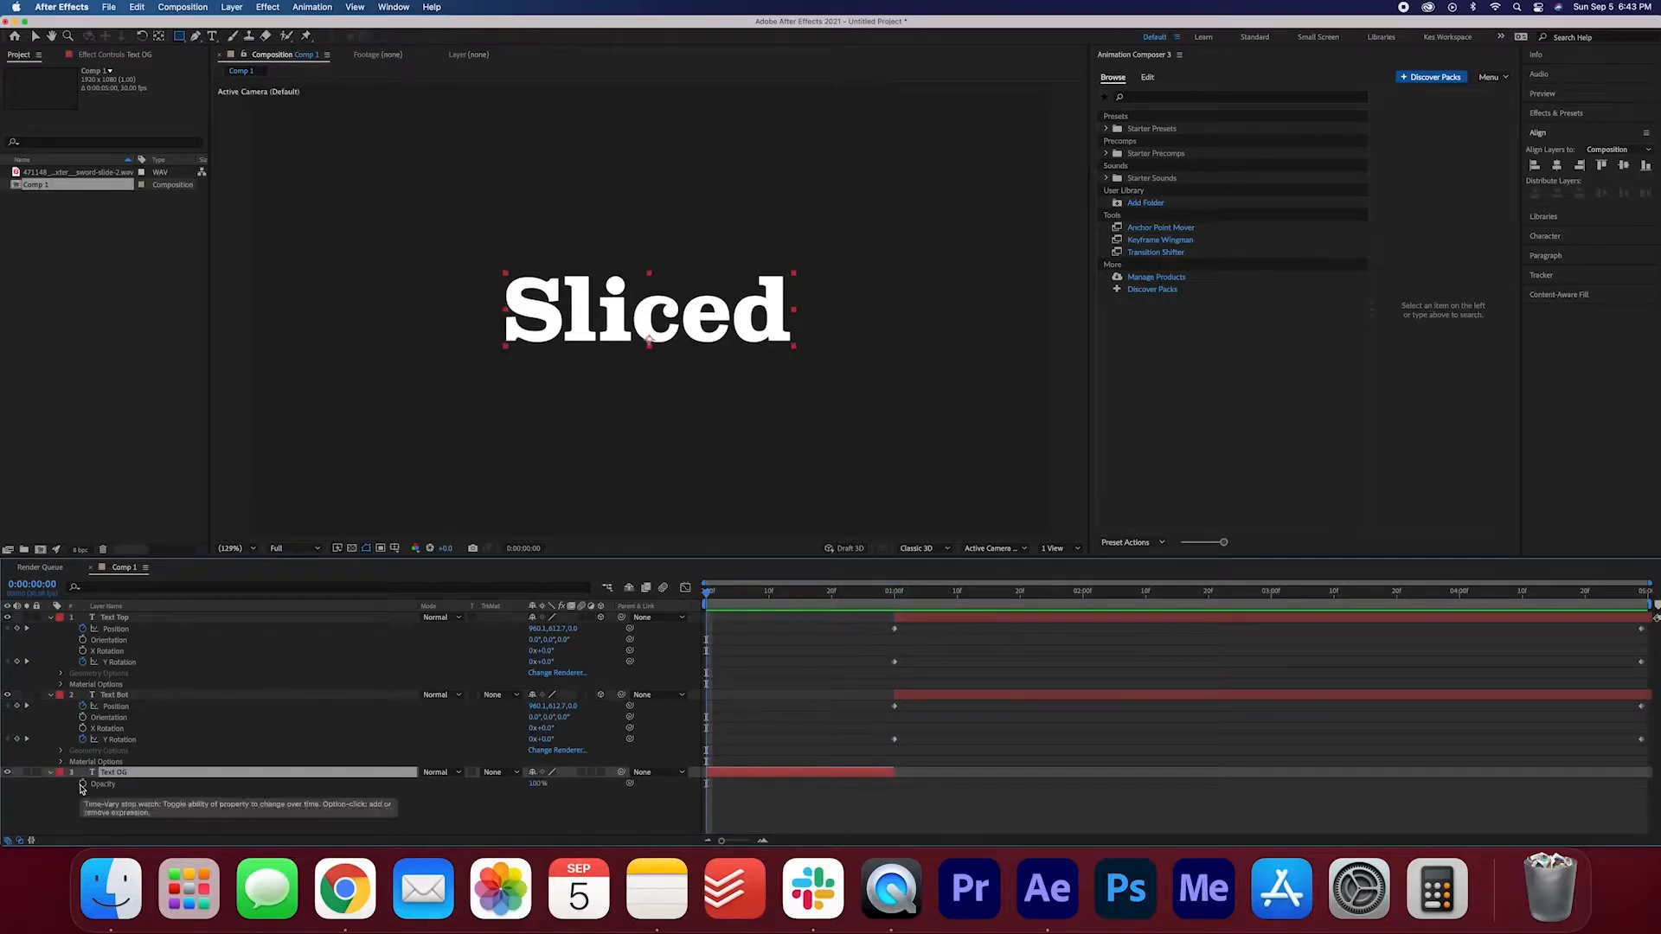
pyautogui.click(82, 785)
pyautogui.moveTo(761, 595); pyautogui.dragTo(895, 596)
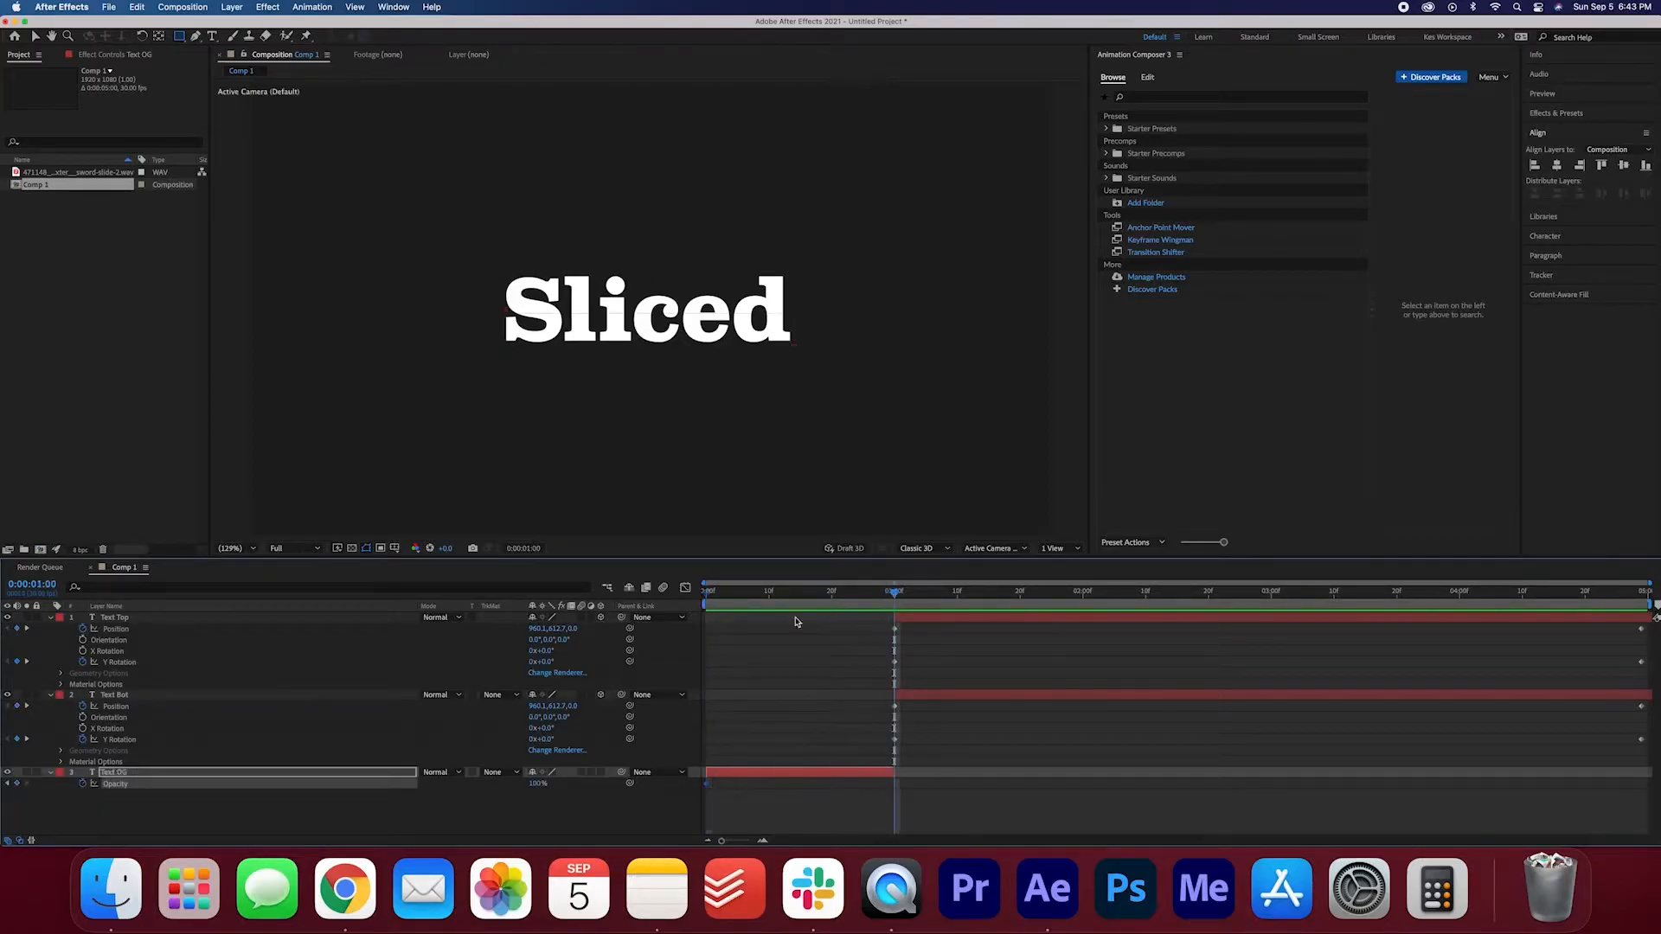
pyautogui.moveTo(767, 596); pyautogui.dragTo(552, 597)
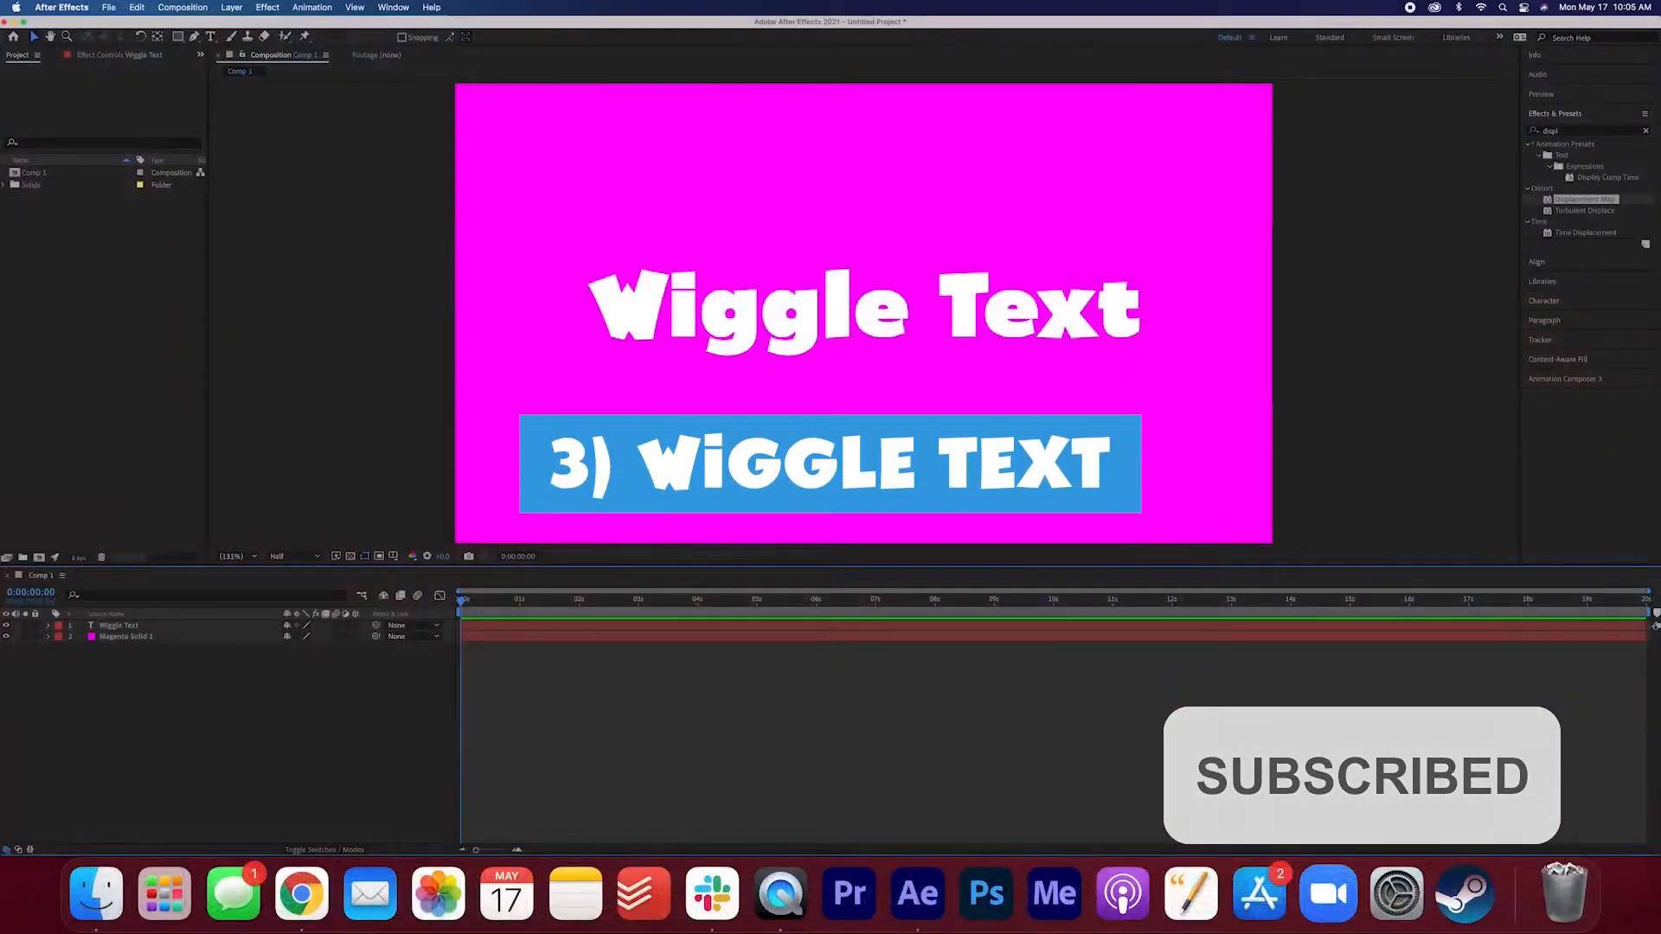
# - Create a black solid layer named "Fractal Noise" in the Wiggle Text composition
pyautogui.click(175, 628)
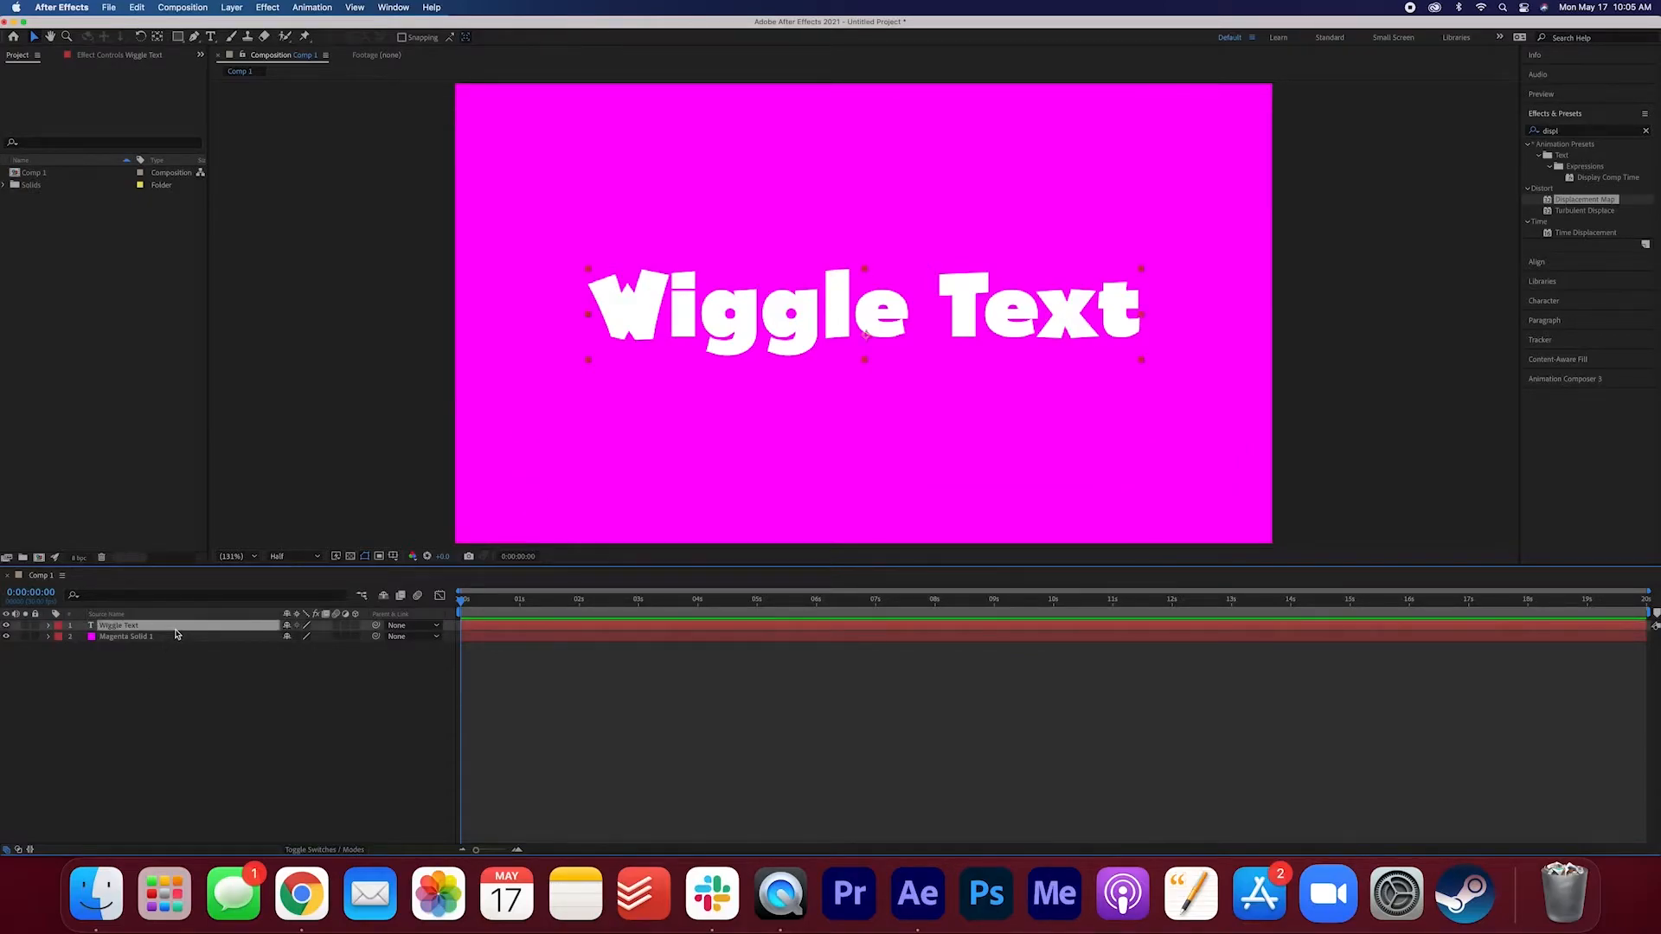
pyautogui.click(195, 657)
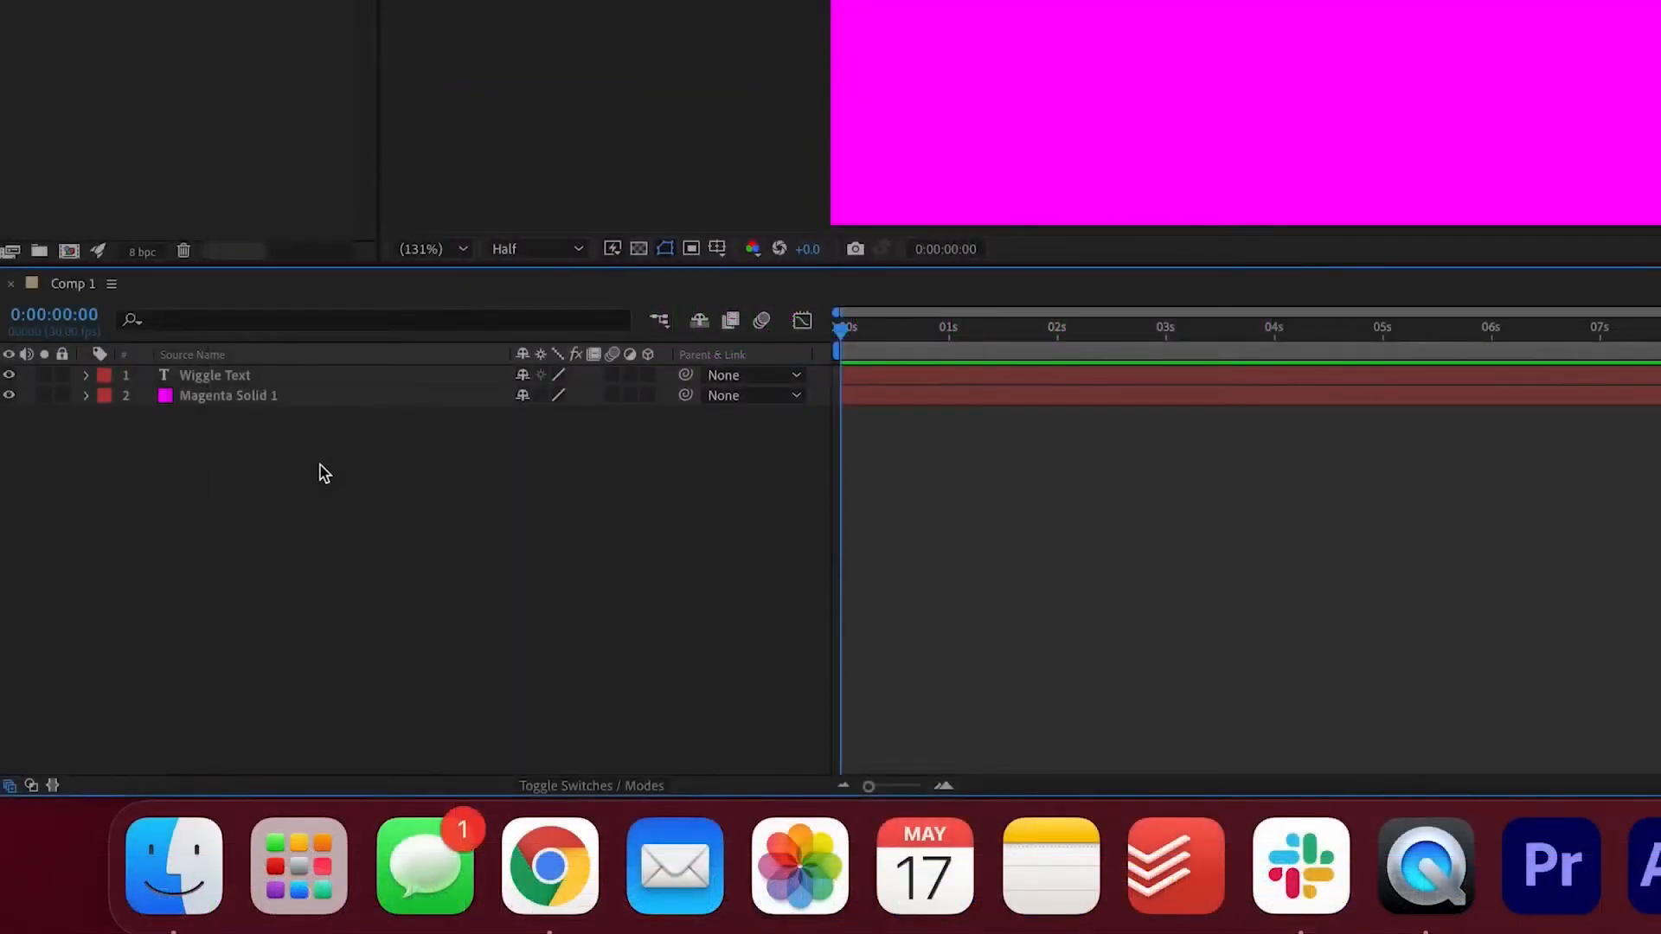
pyautogui.rightClick(325, 473)
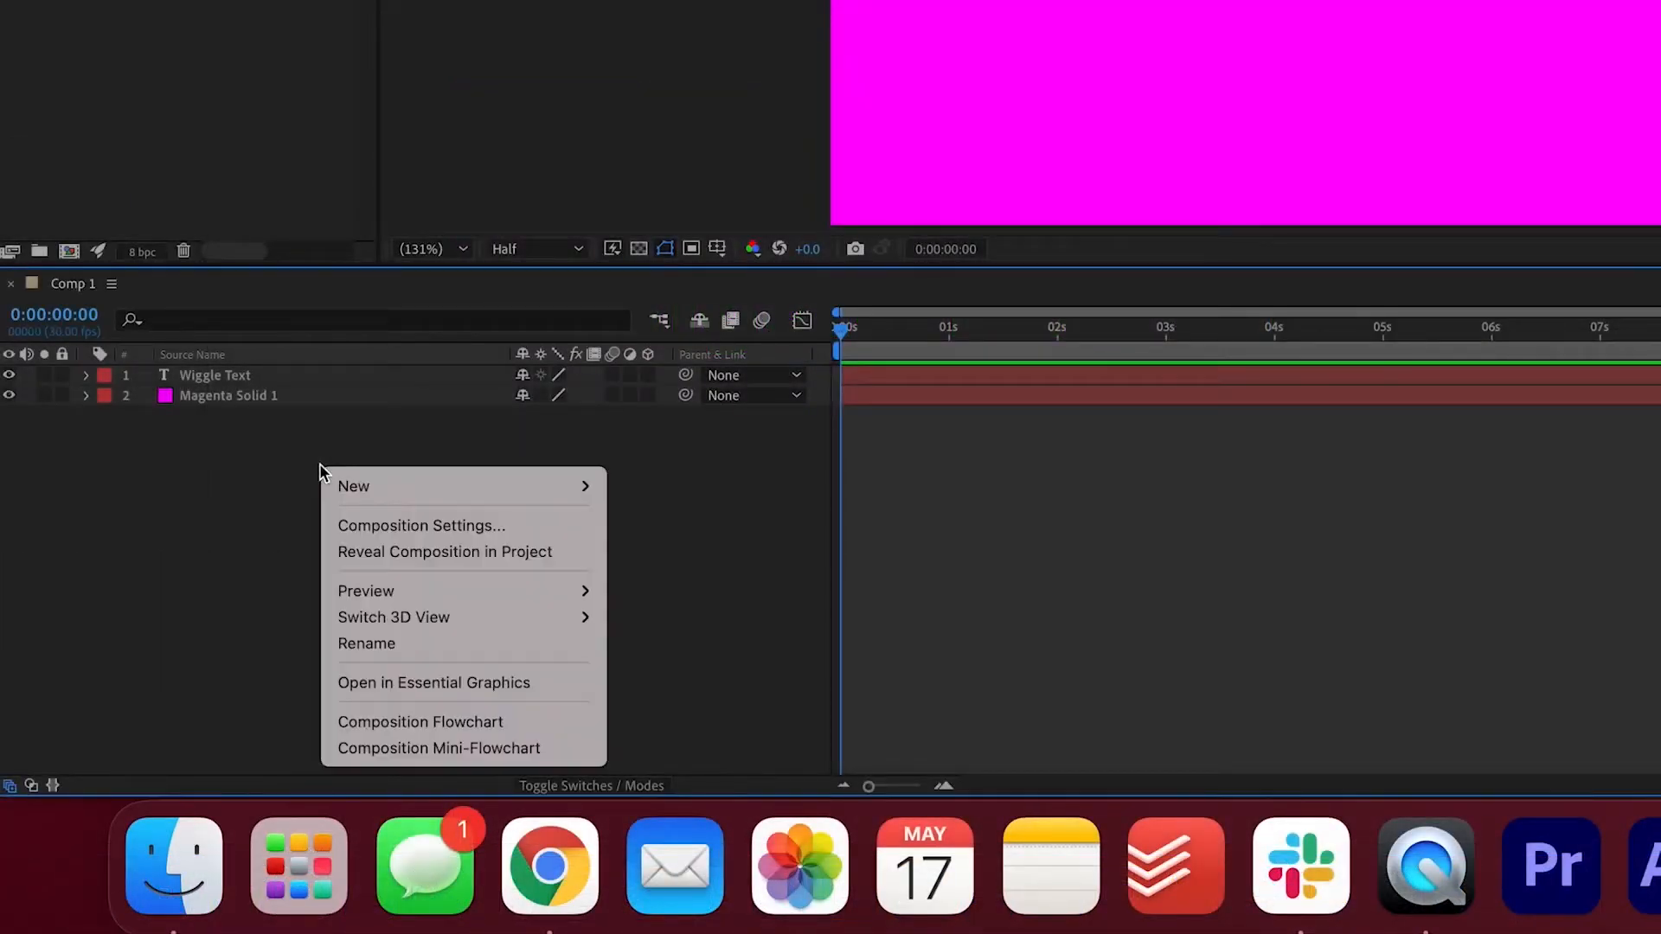
pyautogui.moveTo(426, 488)
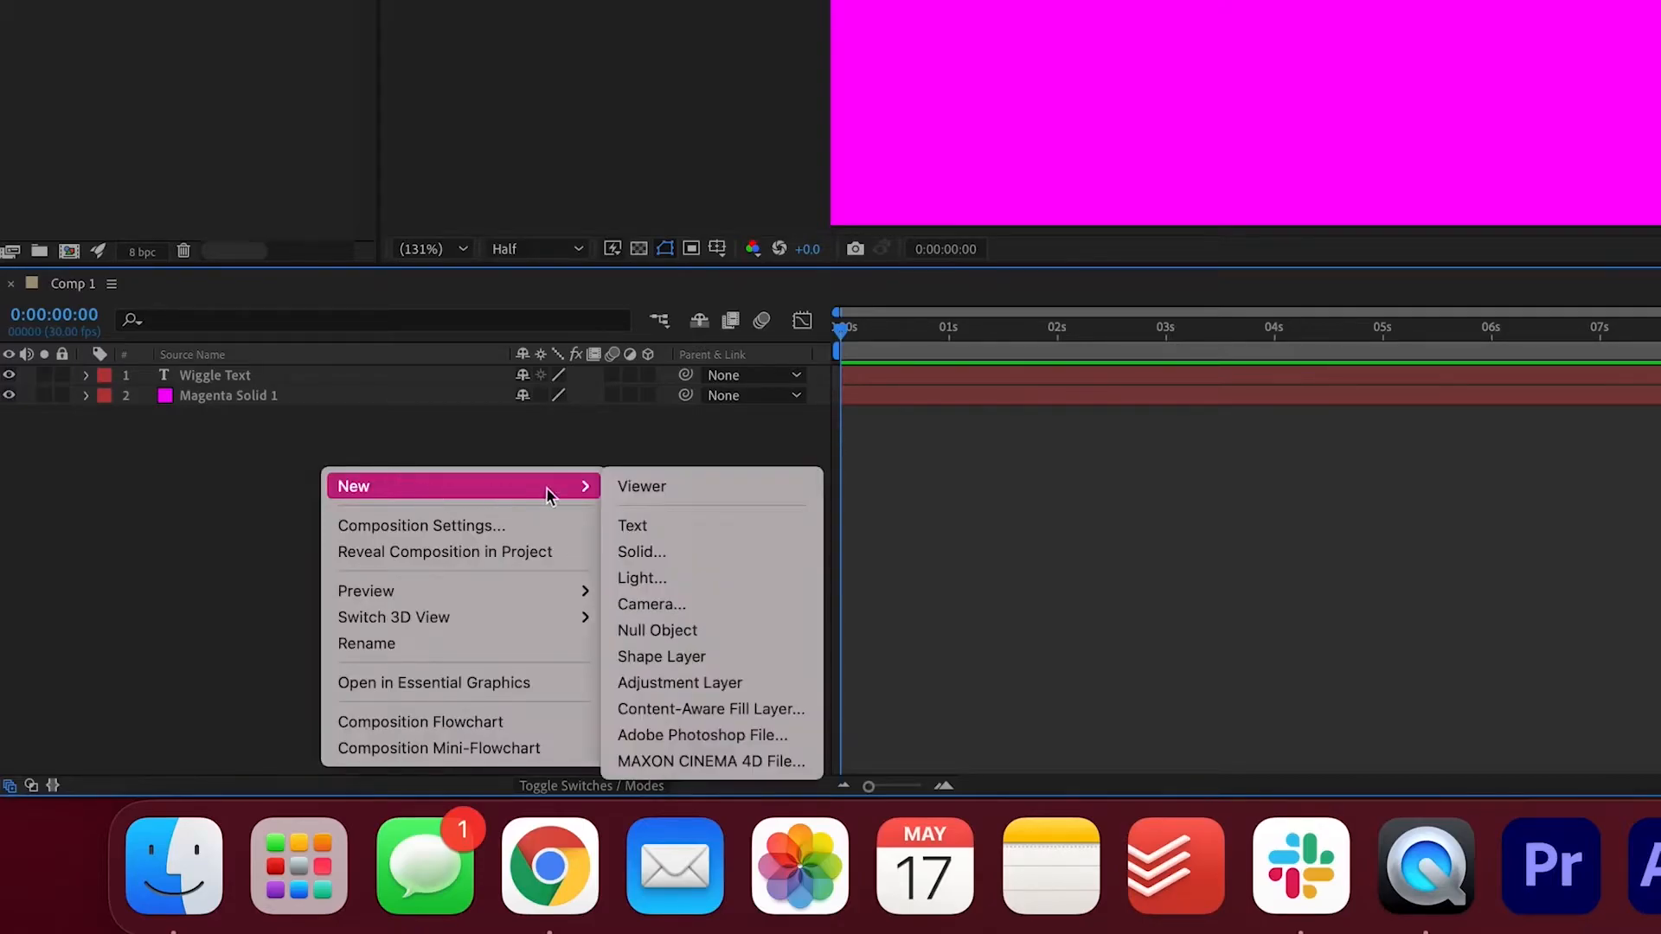
pyautogui.click(749, 551)
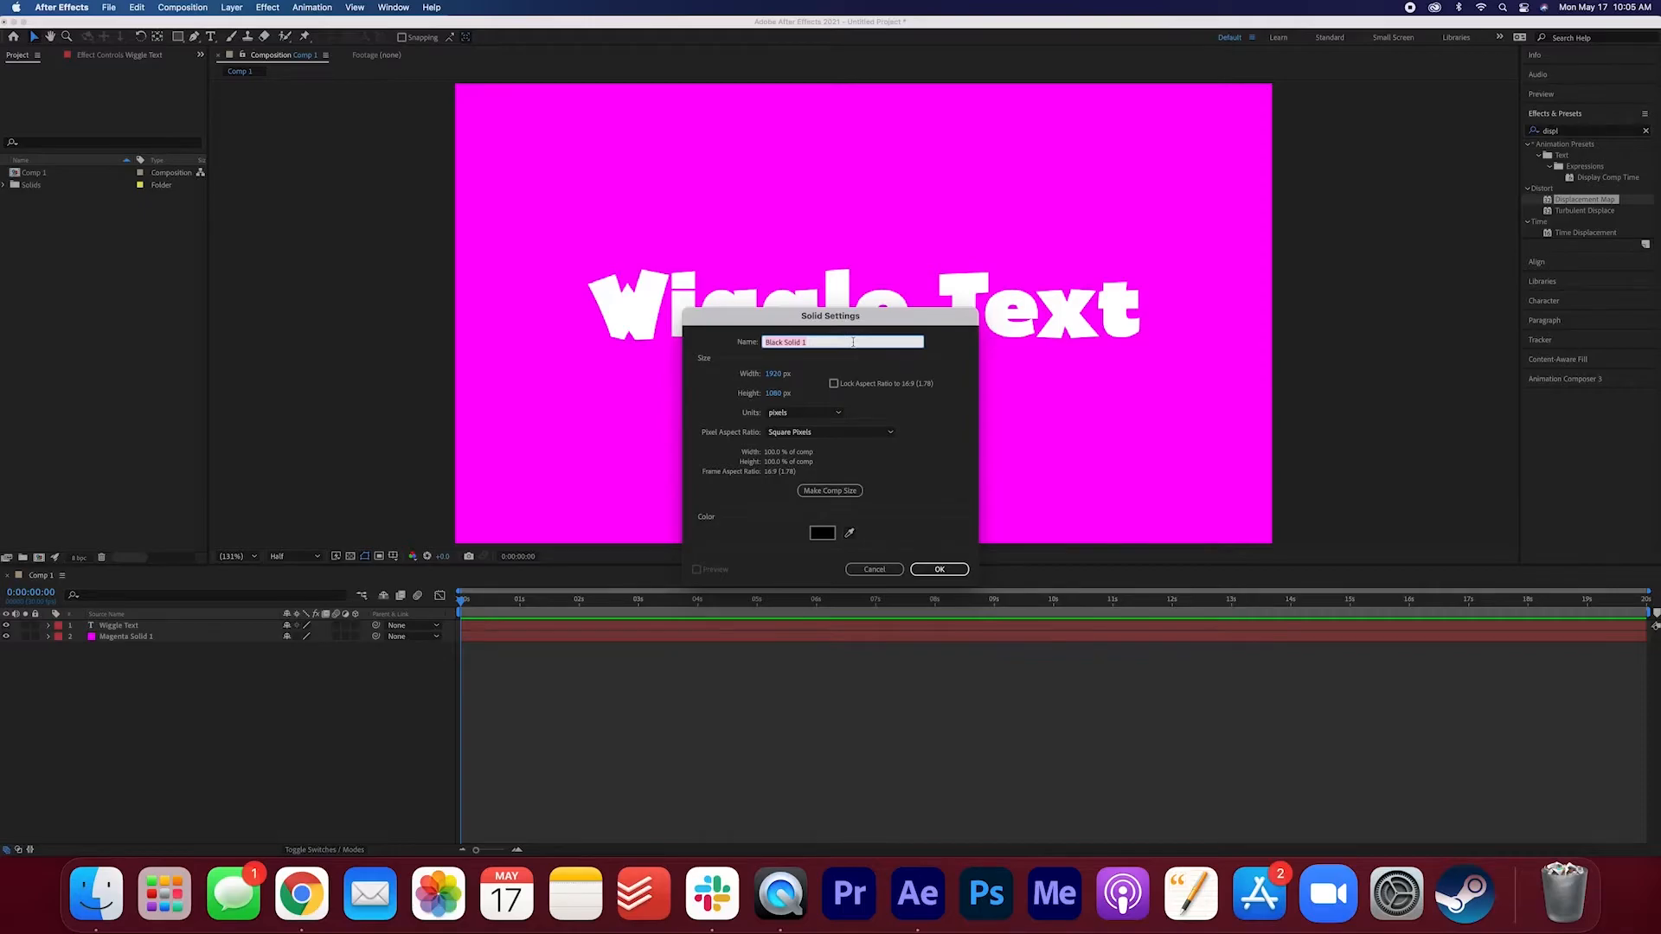
pyautogui.write('Fractal Noise')
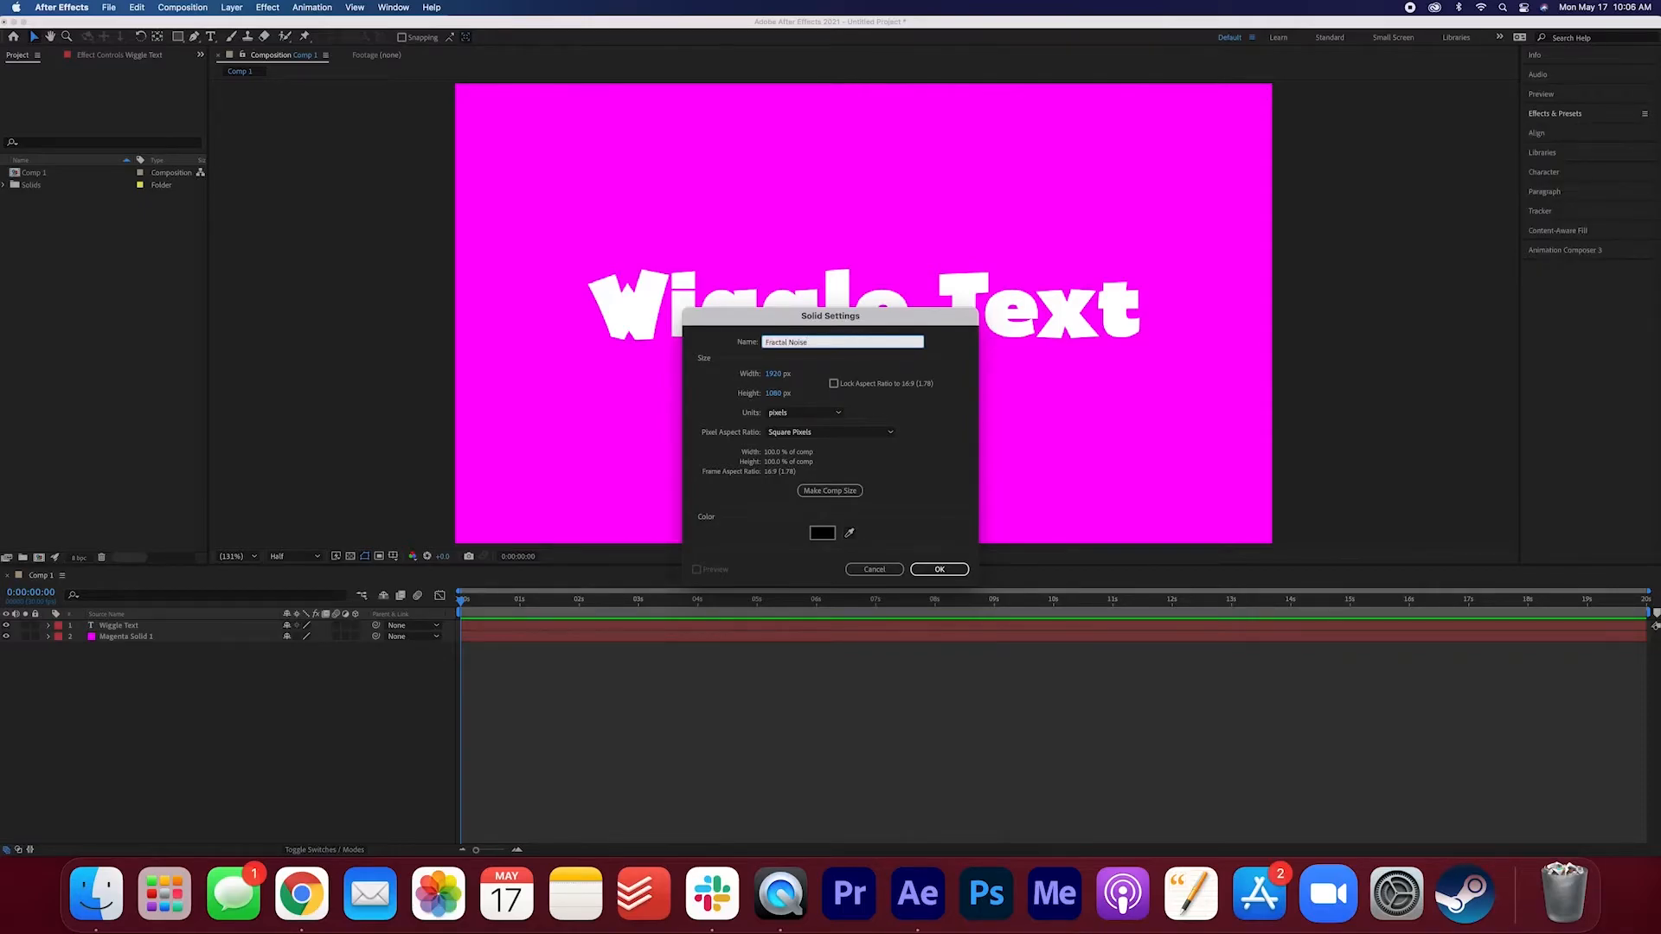
pyautogui.click(939, 568)
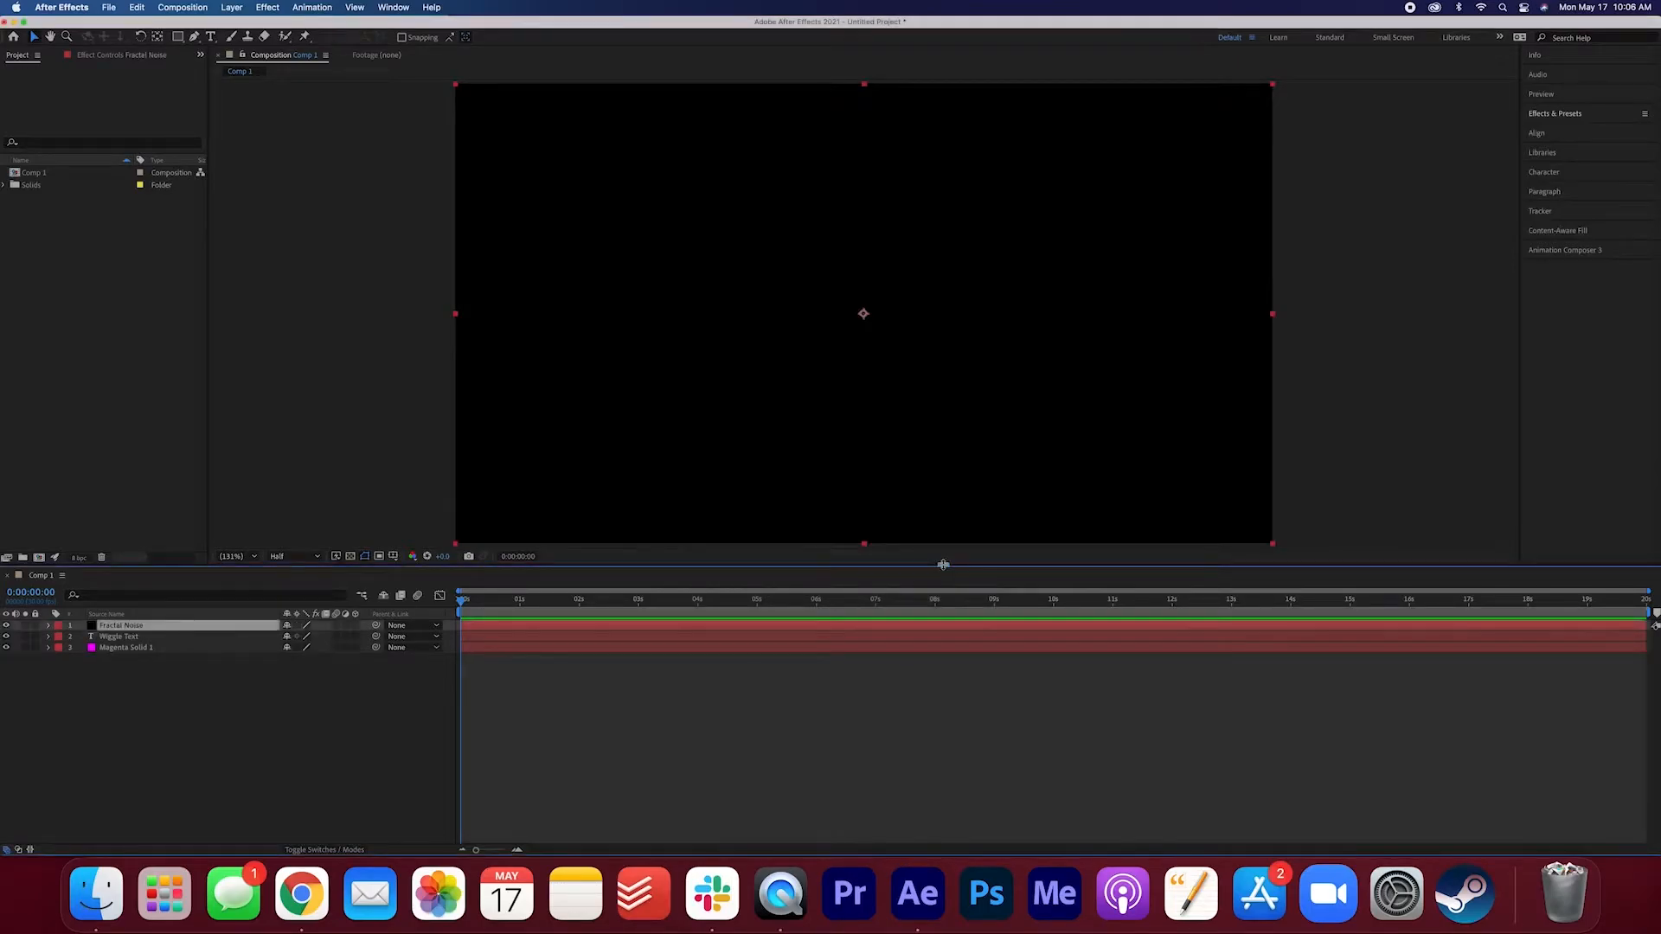
# - Apply the Fractal Noise effect to the Fractal Noise solid and expand its Evolution Options
pyautogui.click(1555, 113)
pyautogui.click(1588, 132)
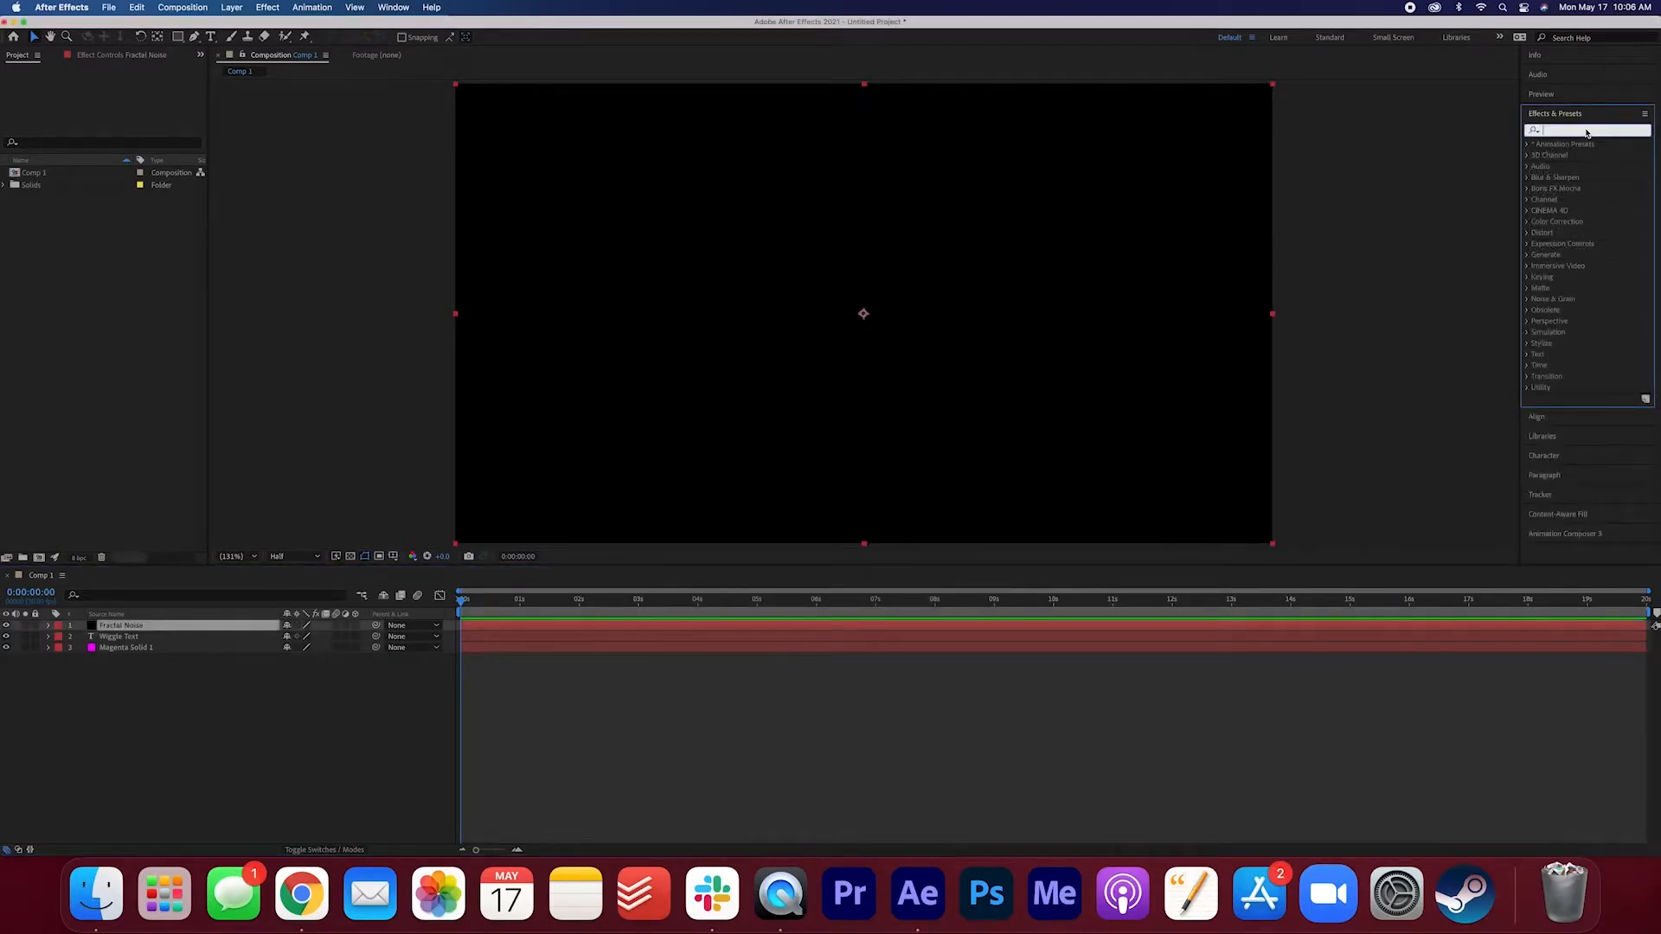
pyautogui.write('fractal')
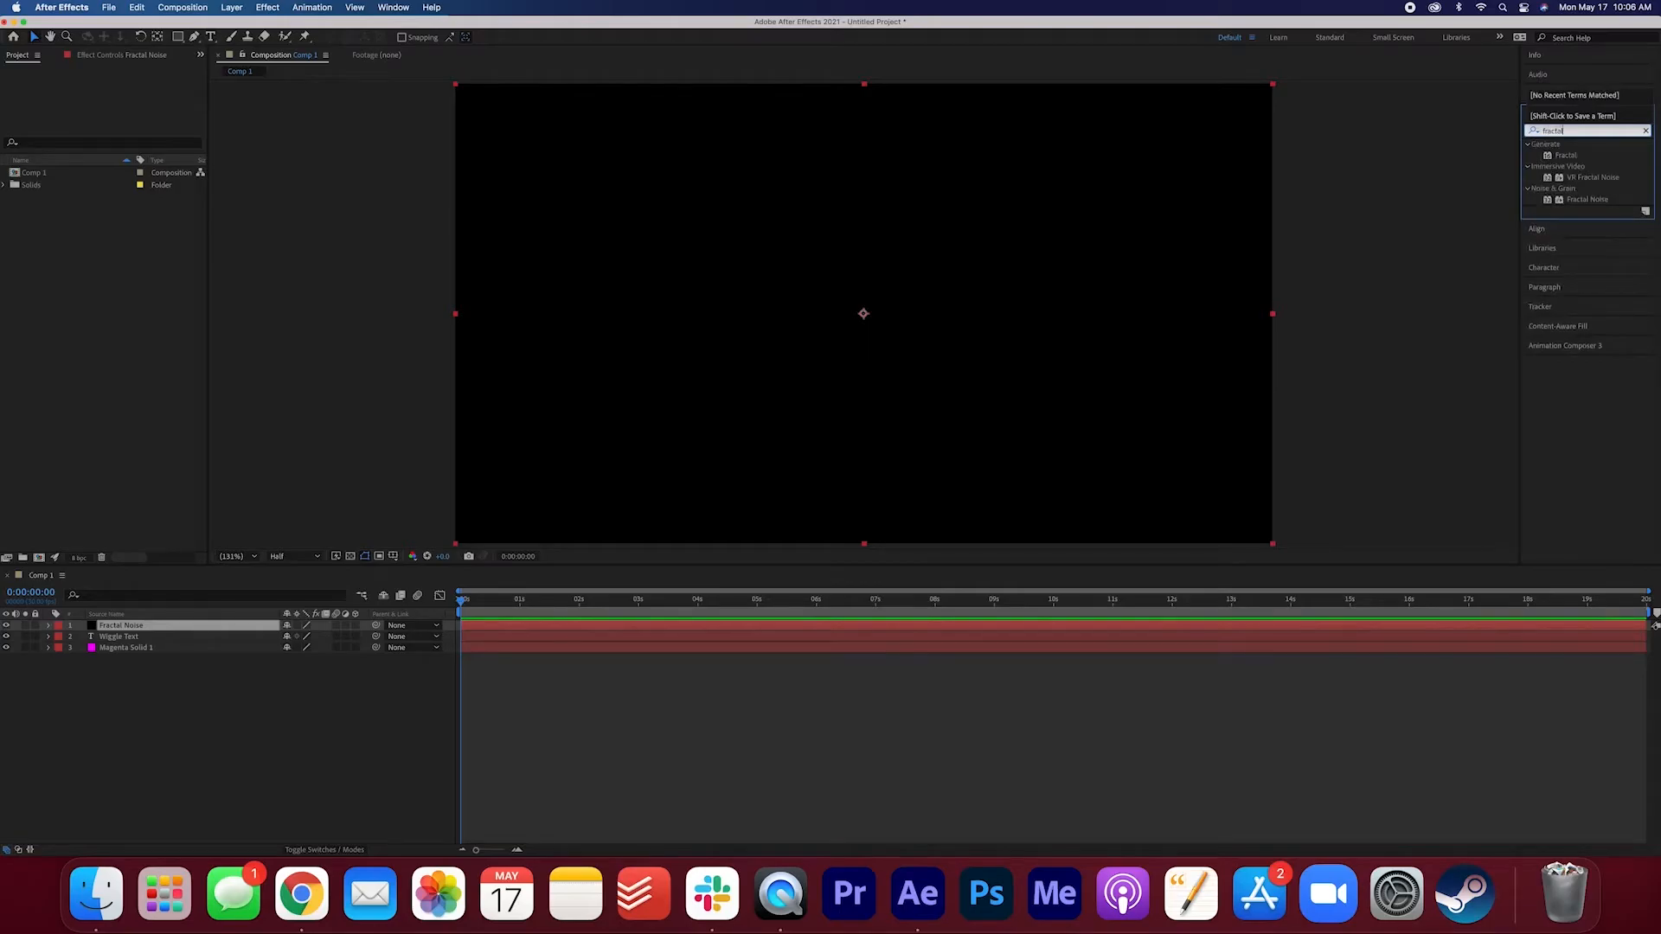
pyautogui.click(1592, 200)
pyautogui.moveTo(1598, 201); pyautogui.dragTo(242, 628)
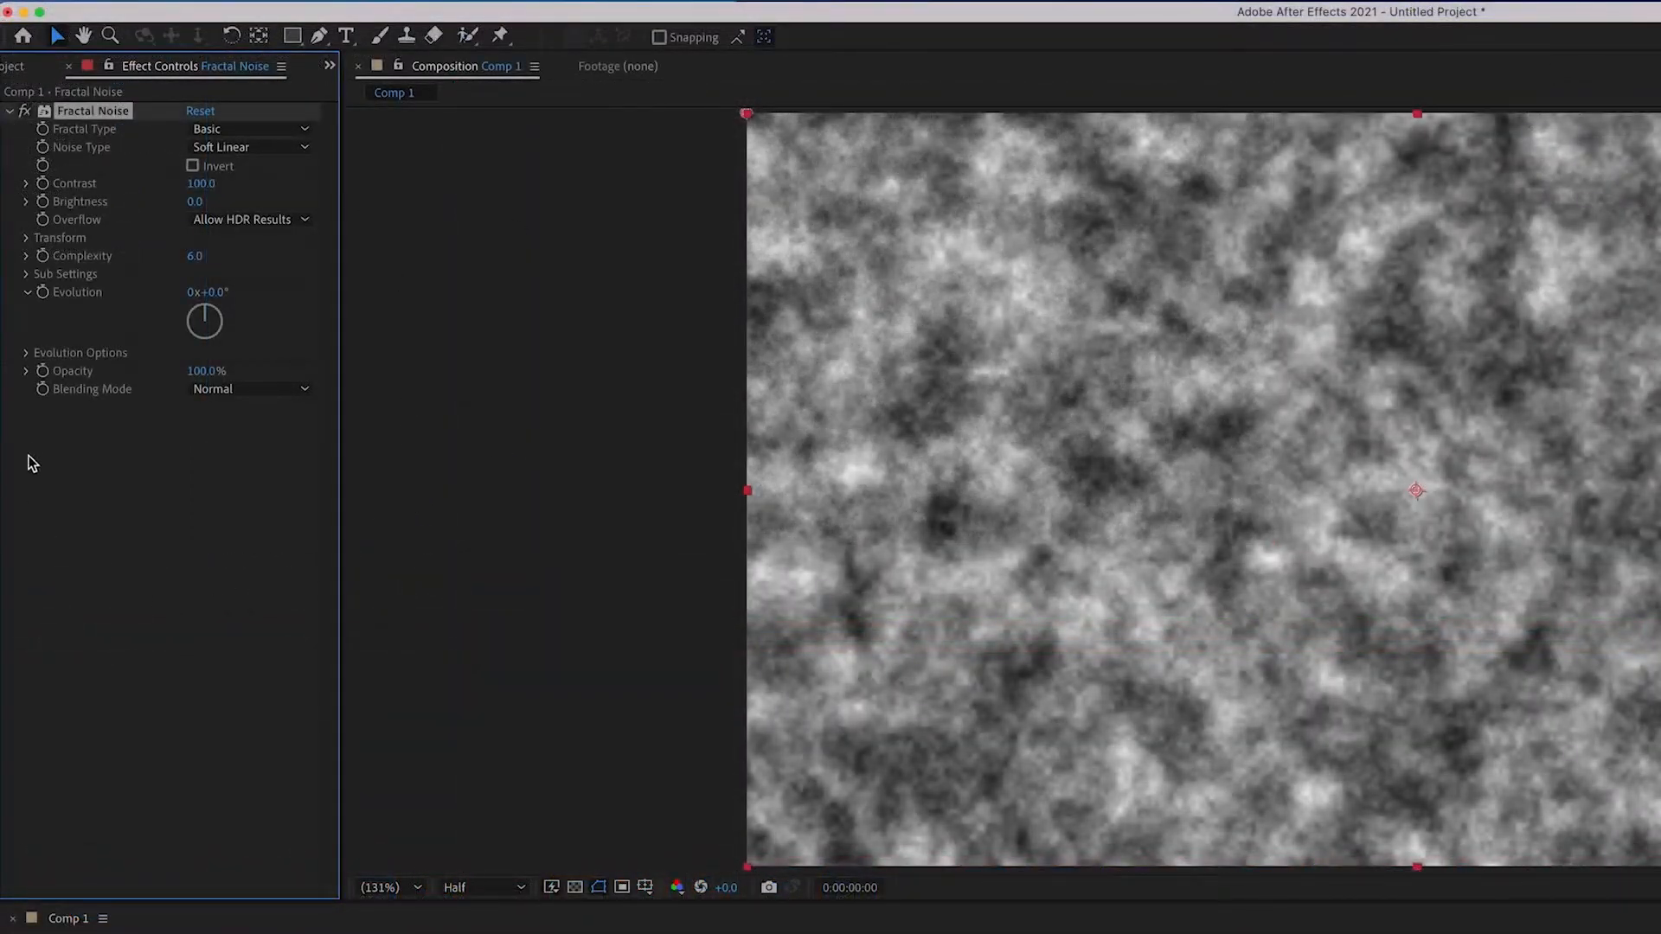
pyautogui.click(26, 354)
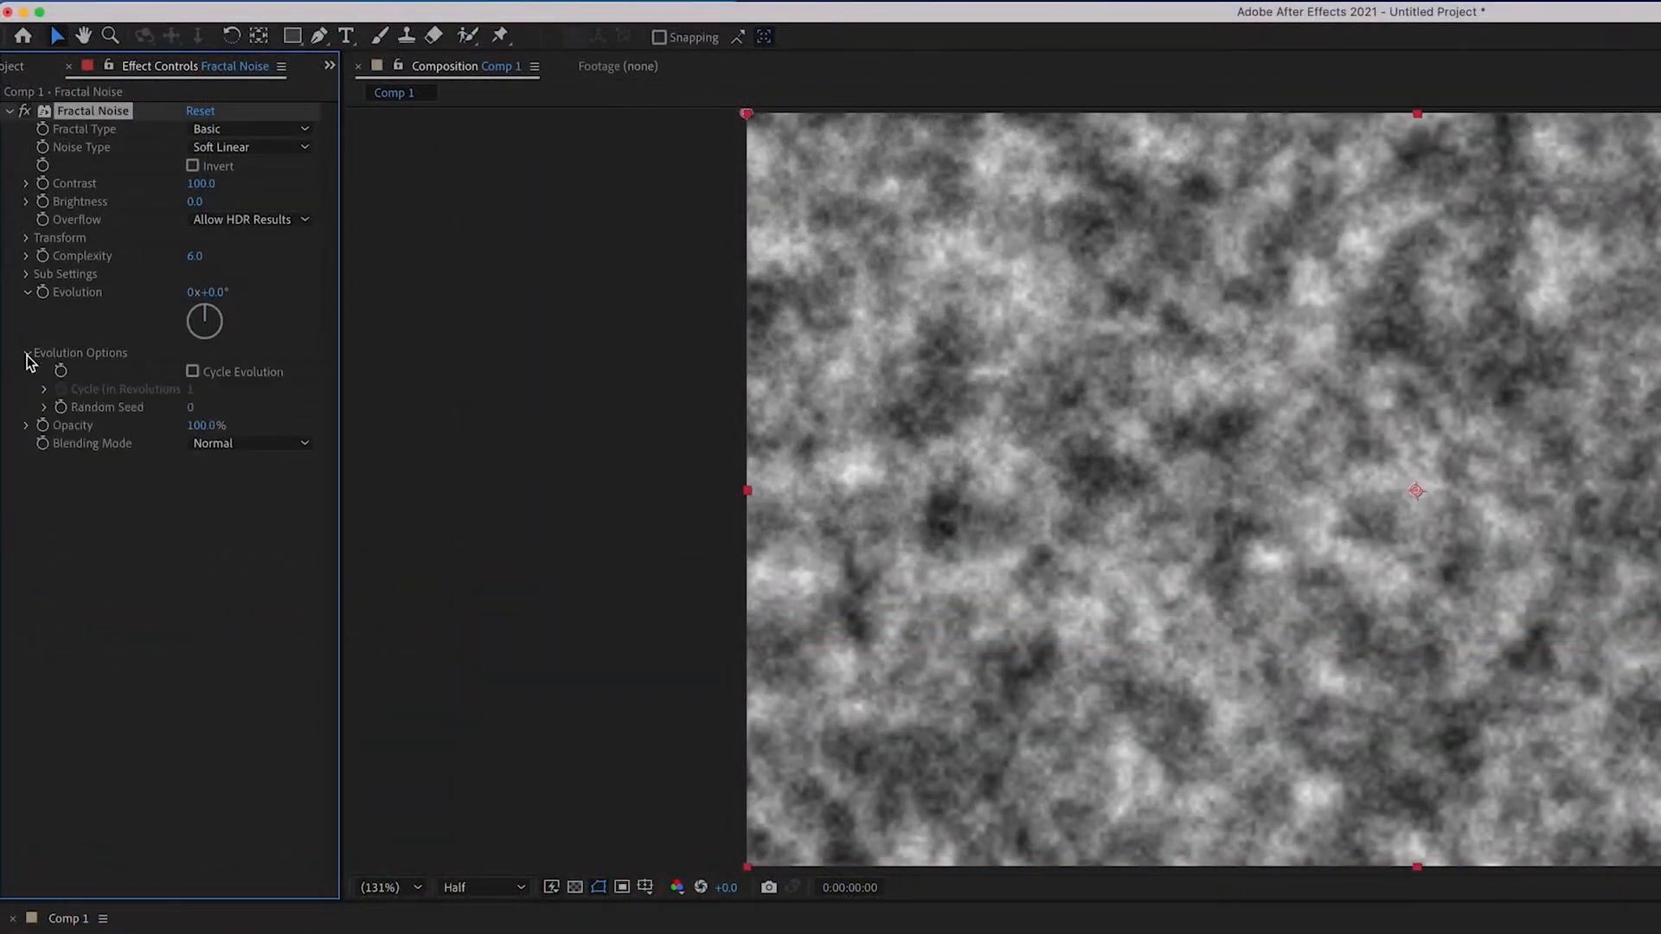
# - Add the expression time*8 to the Random Seed of the Fractal Noise effect
pyautogui.keyDown('alt'); pyautogui.click(62, 406); pyautogui.keyUp('alt')
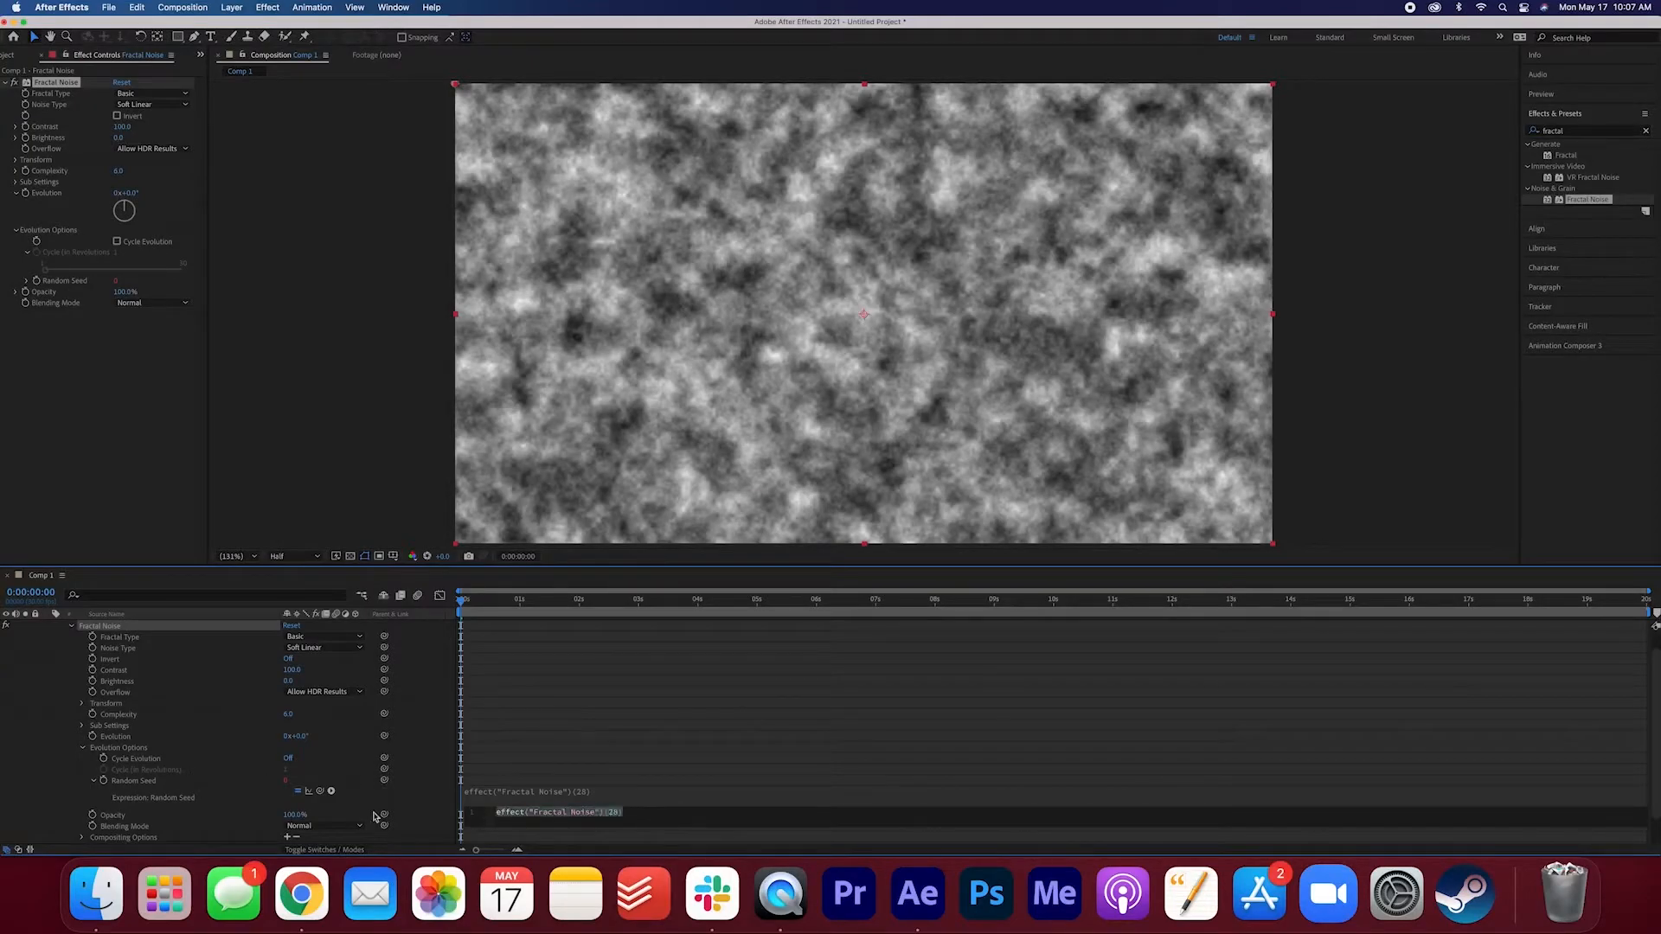
pyautogui.press('BackSpace')
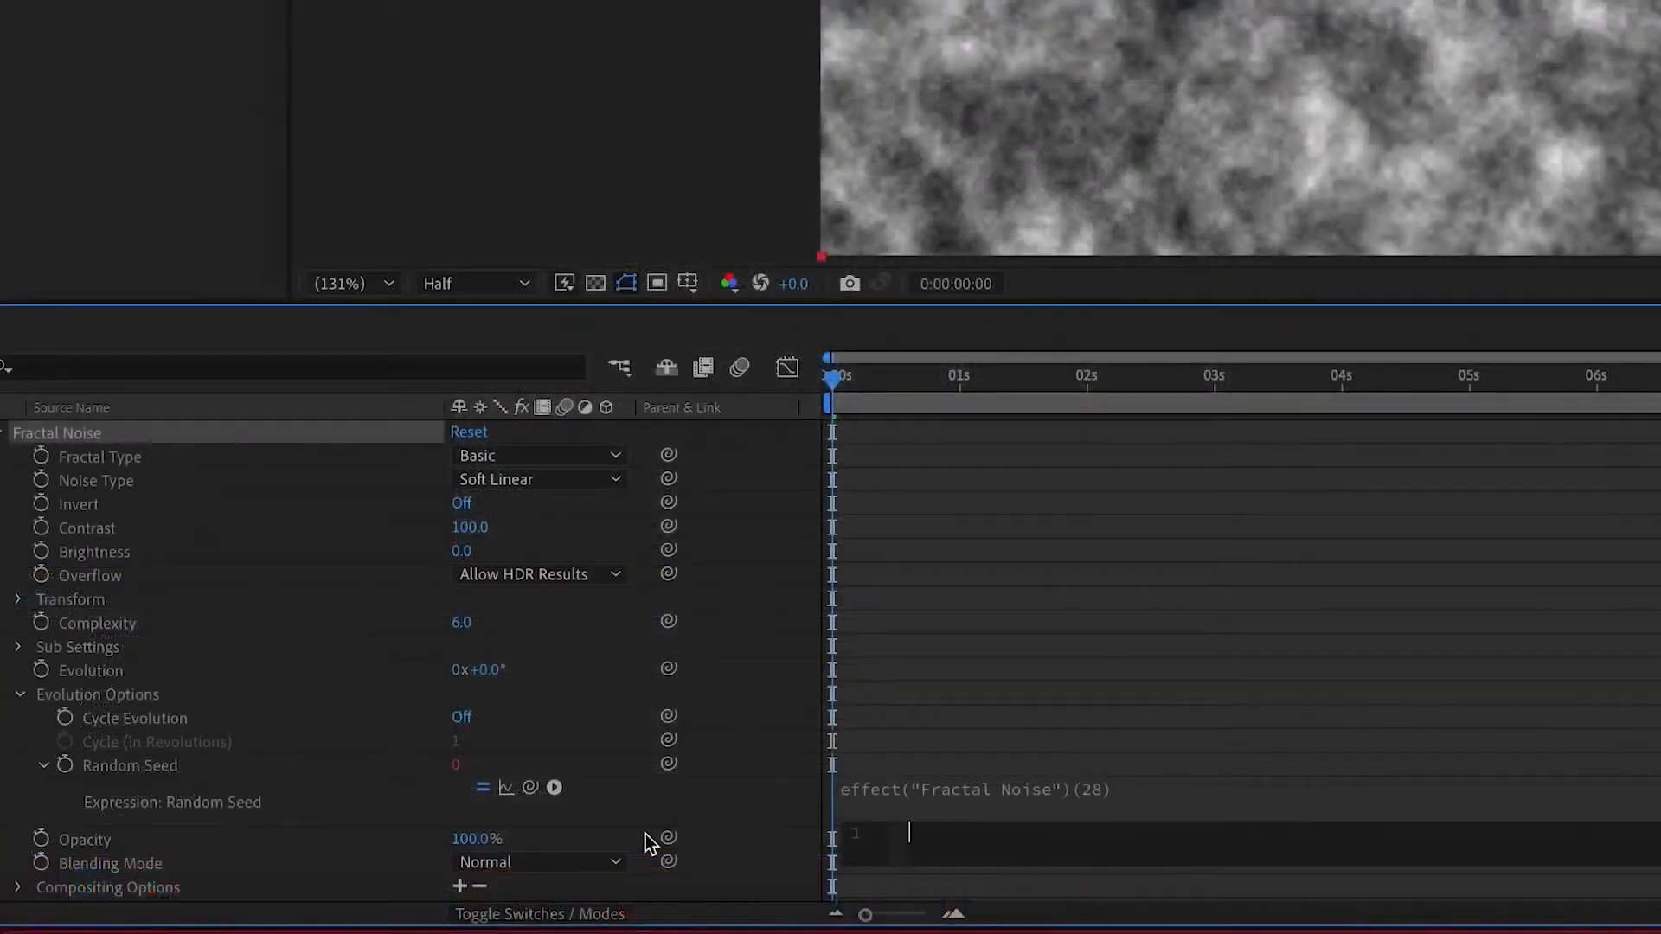
pyautogui.write('time*8')
pyautogui.click(1249, 694)
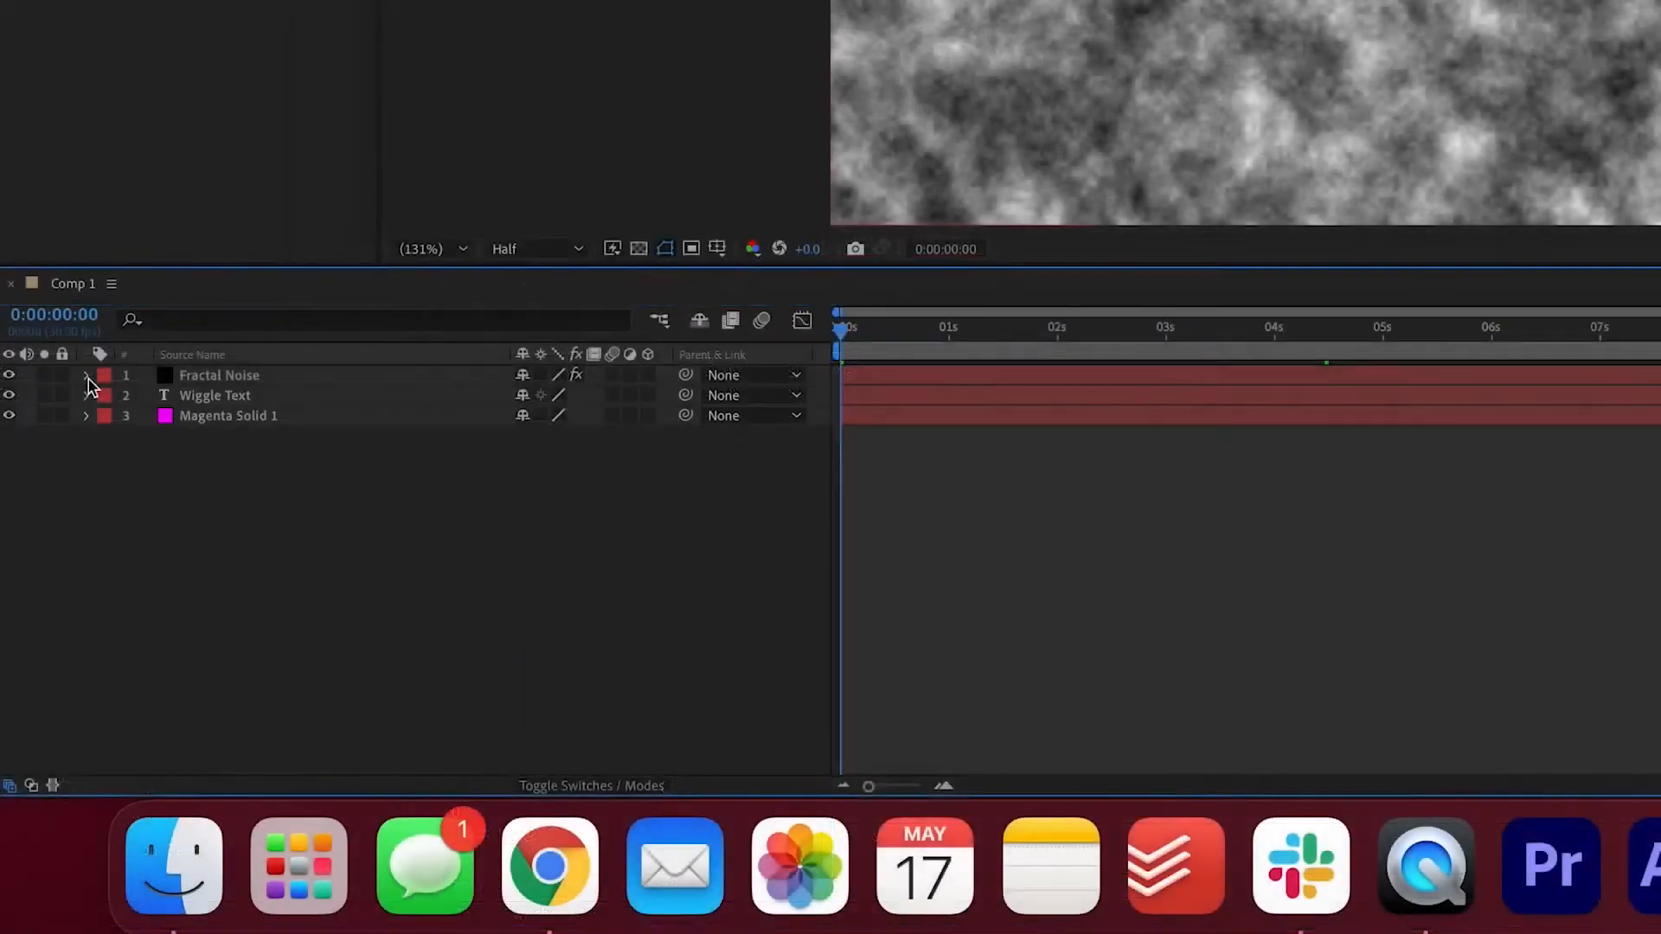
# - Pre-compose the Fractal Noise layer with all attributes moved into the new composition, and hide the resulting layer
pyautogui.click(248, 380)
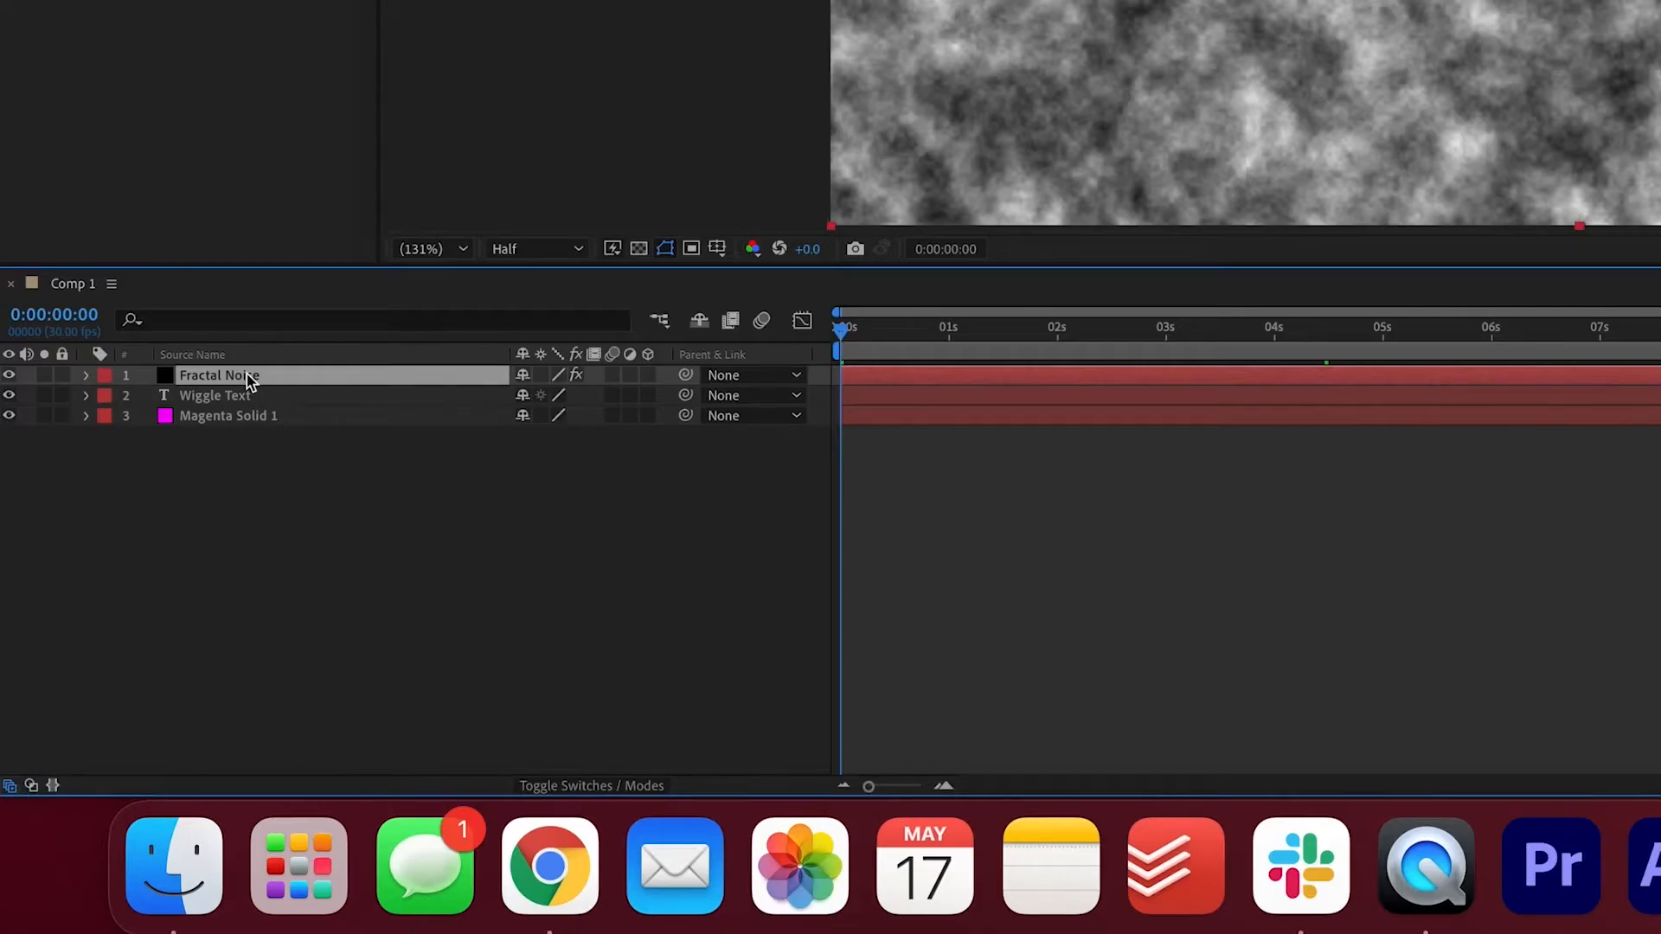
pyautogui.rightClick(249, 381)
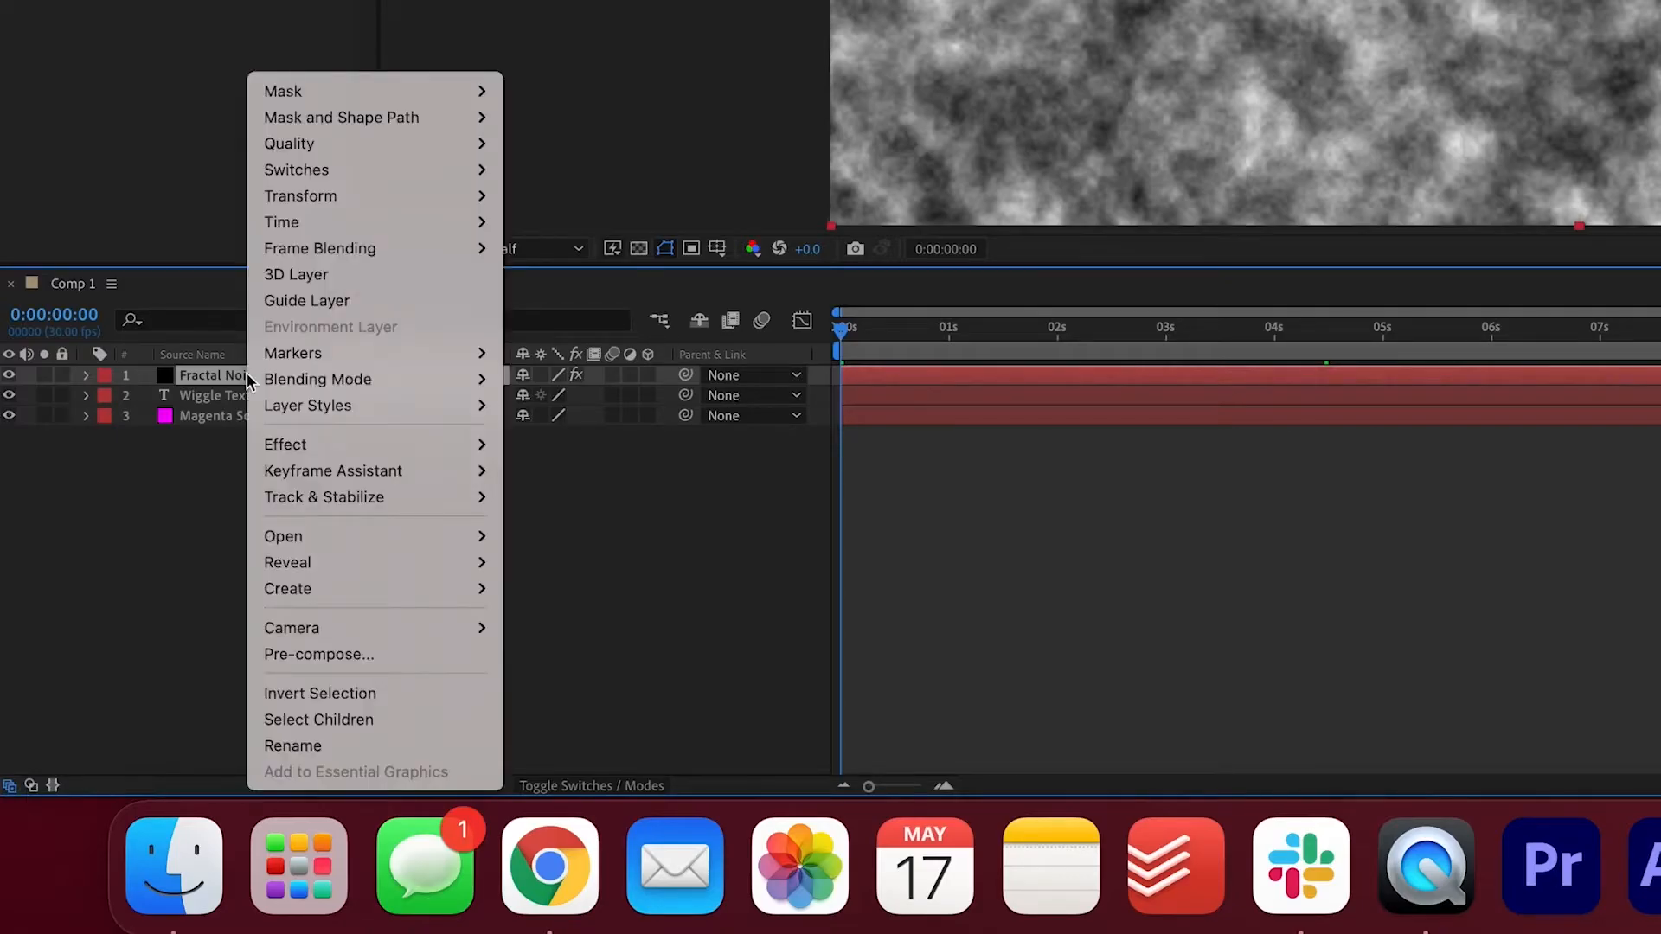
pyautogui.click(390, 654)
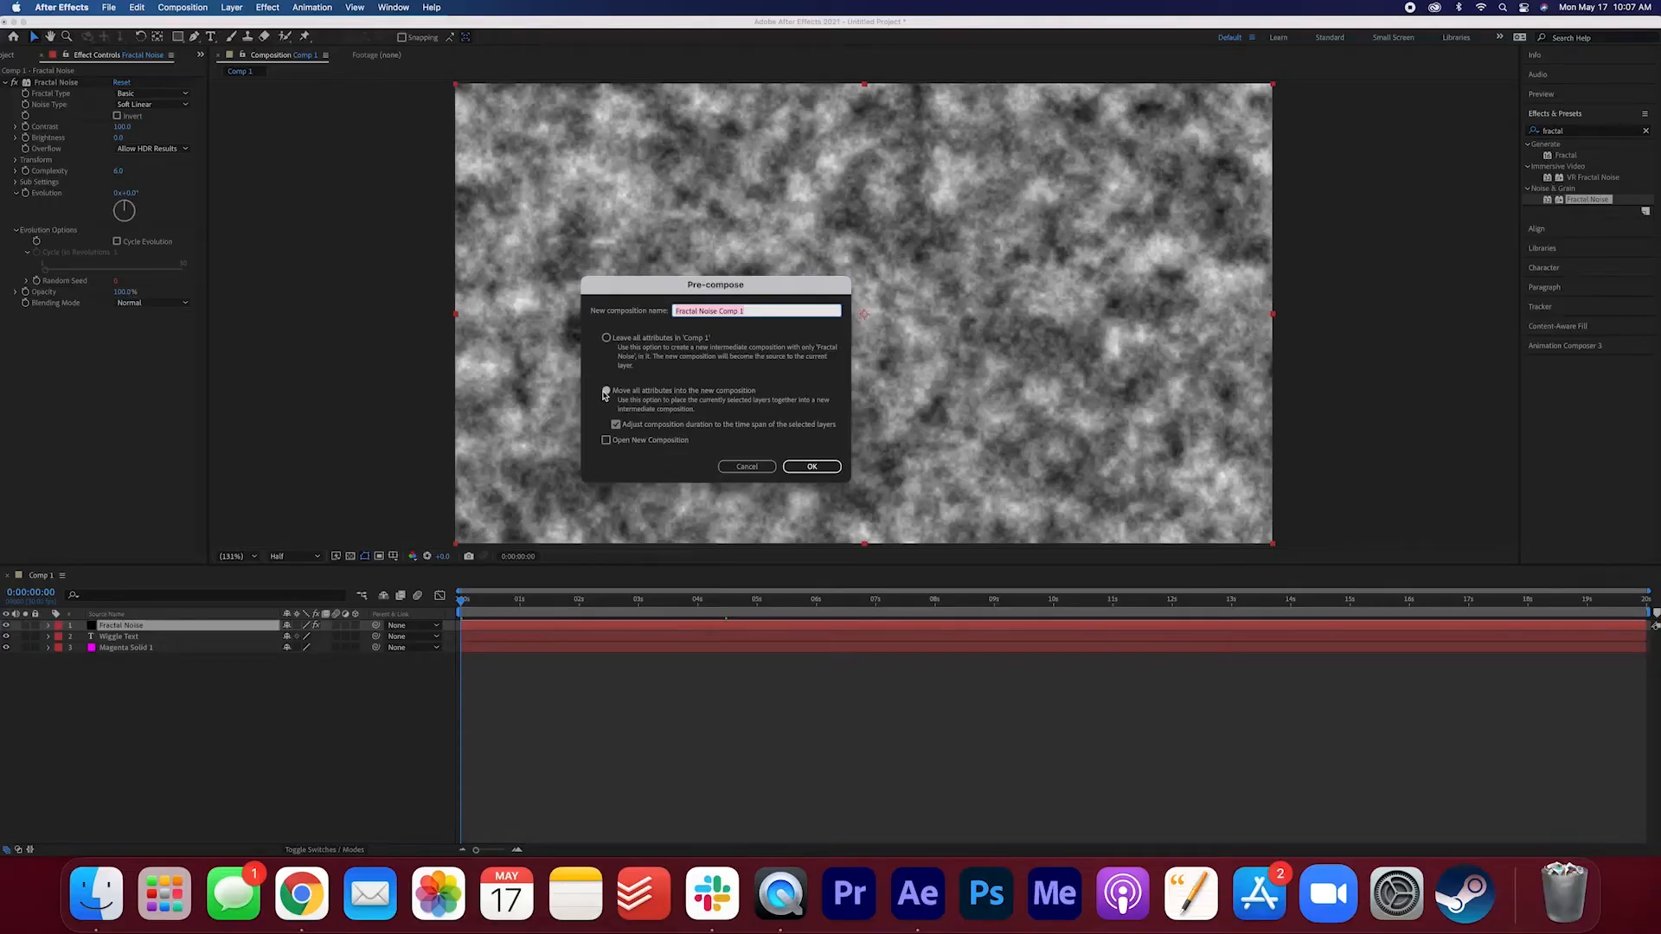
pyautogui.click(809, 468)
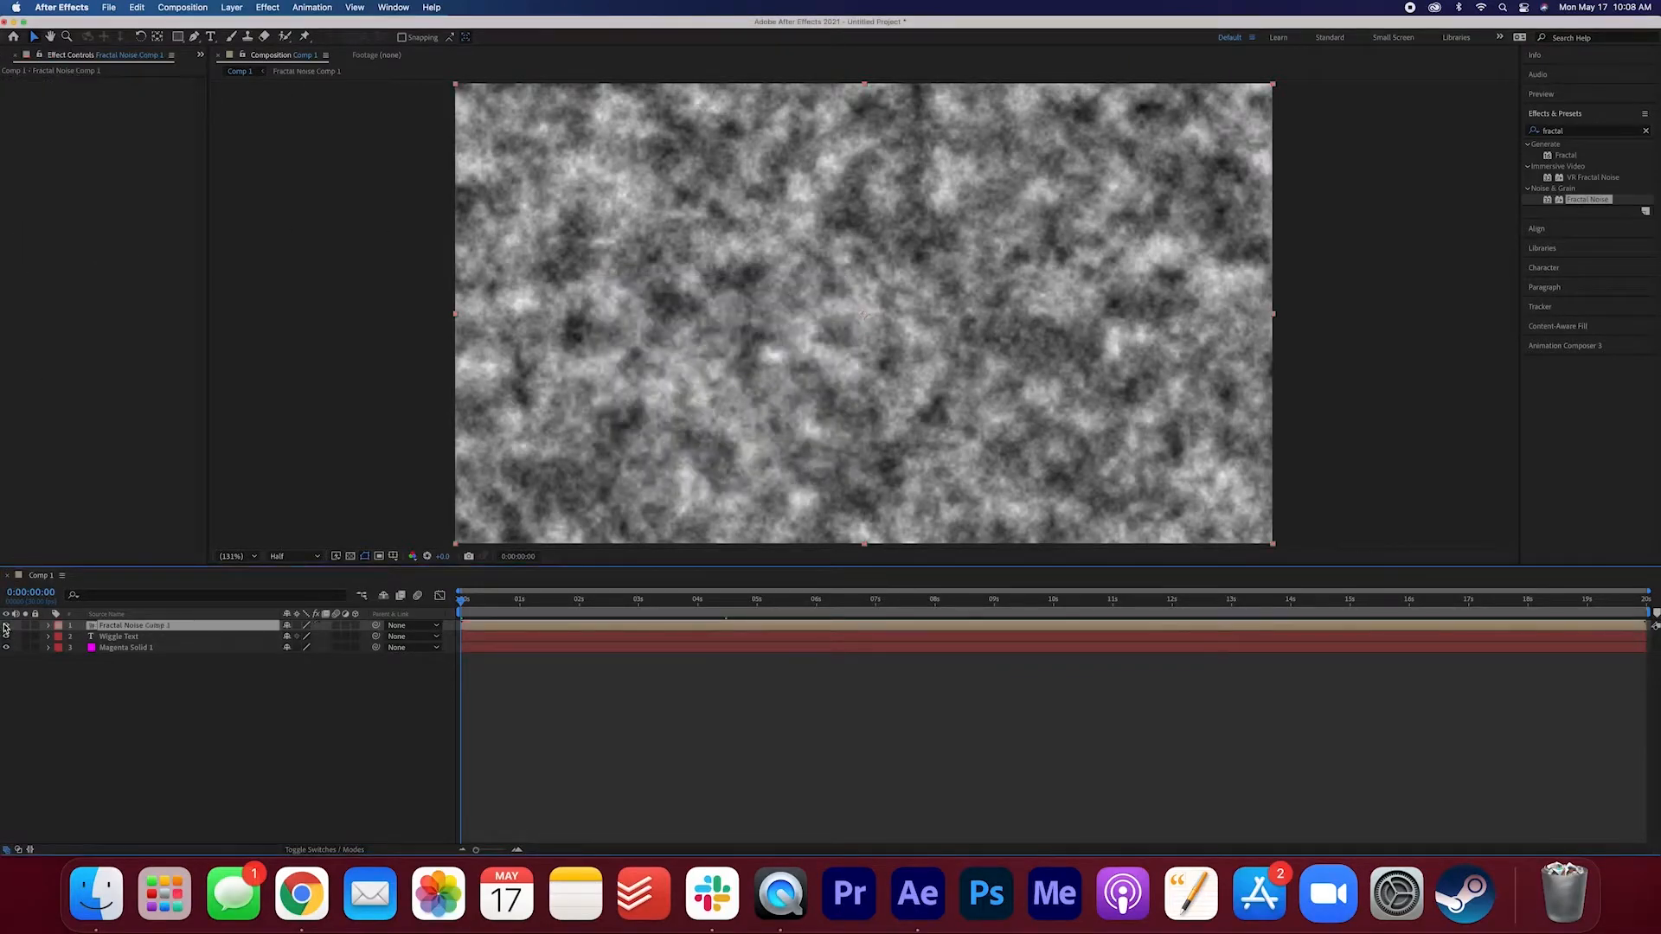
pyautogui.click(6, 624)
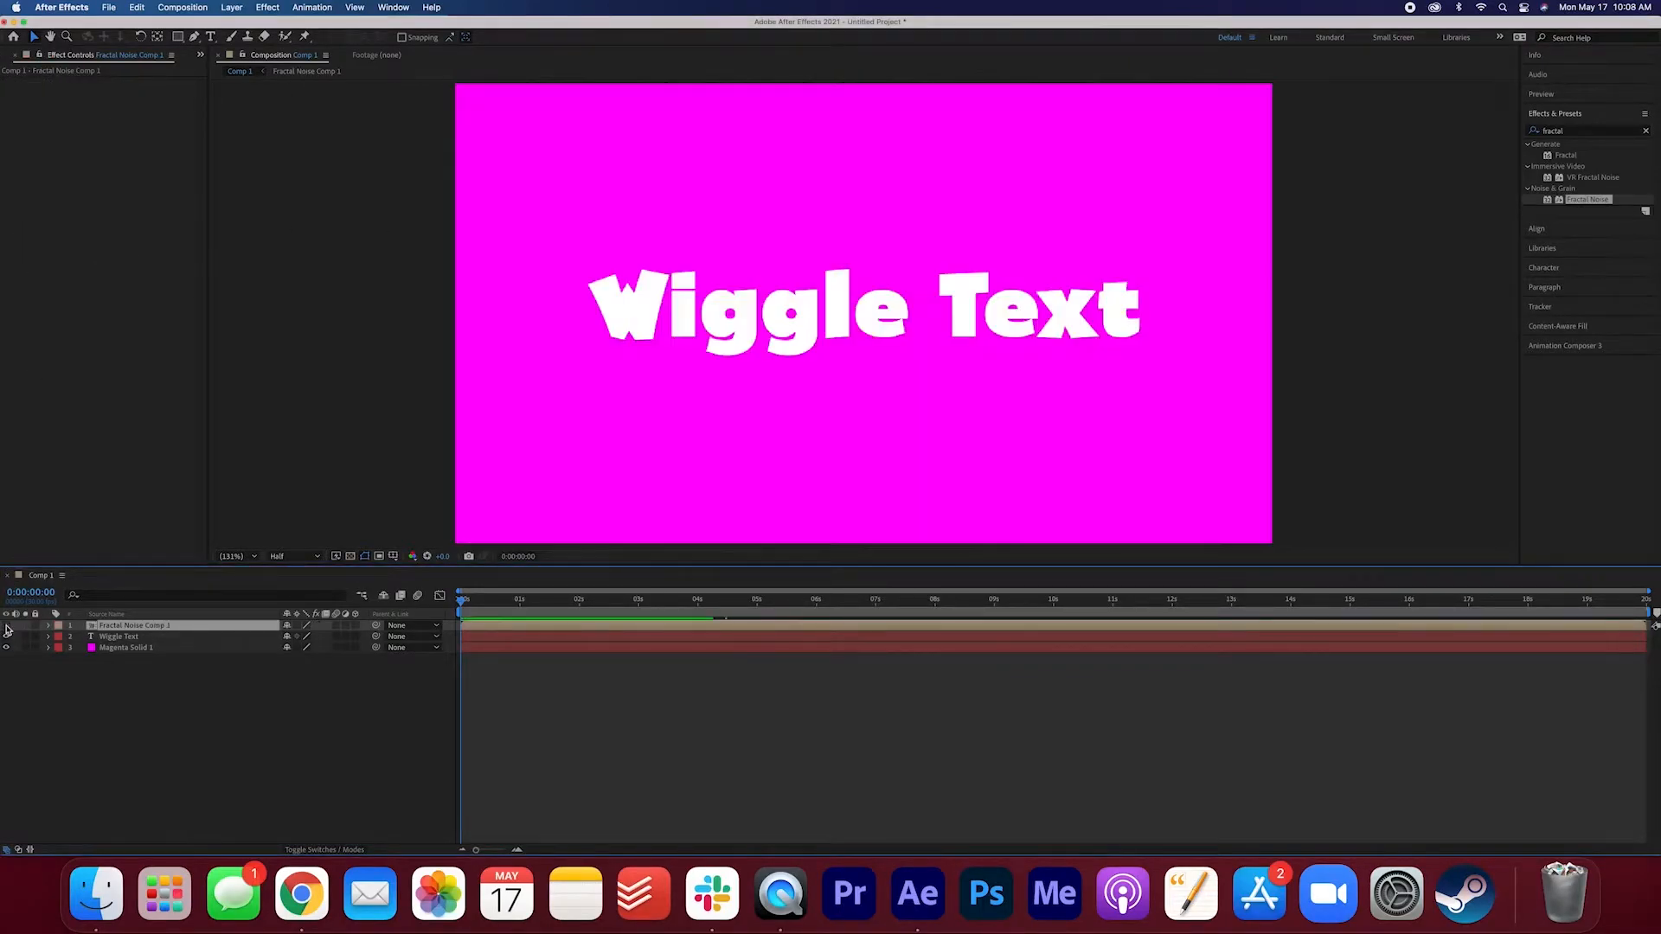
# - Find the Displacement Map effect and apply it to the Wiggle Text layer
pyautogui.click(149, 640)
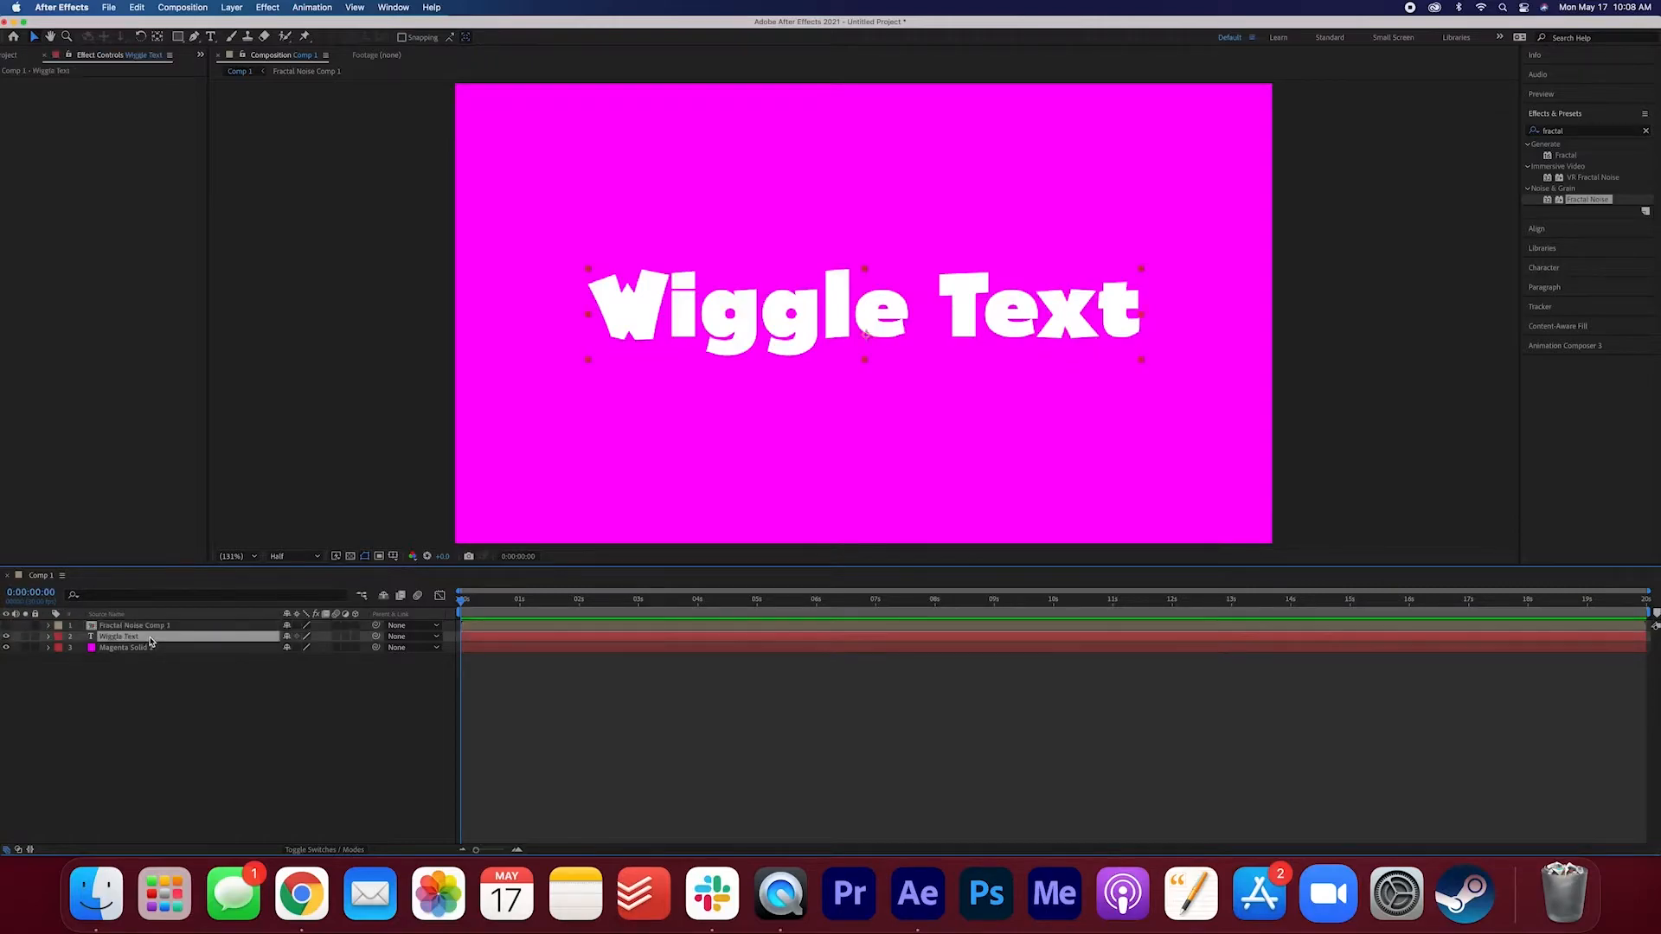
pyautogui.click(1646, 131)
pyautogui.click(1612, 131)
pyautogui.write('displace')
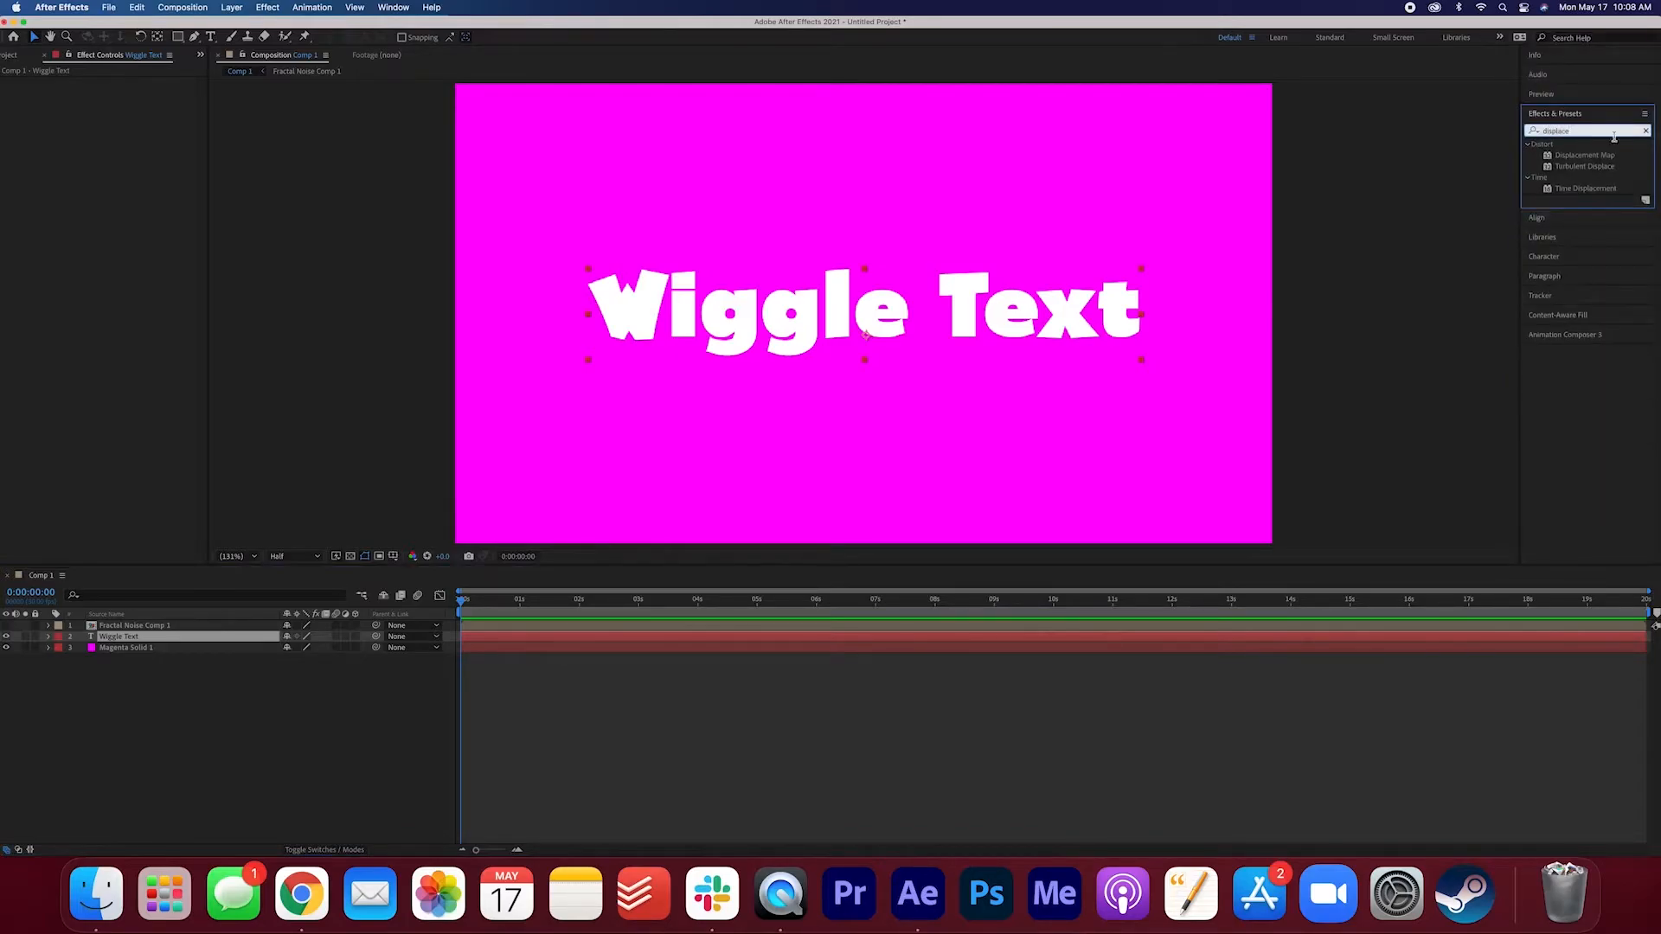
pyautogui.click(1603, 157)
pyautogui.moveTo(1603, 157); pyautogui.dragTo(212, 645)
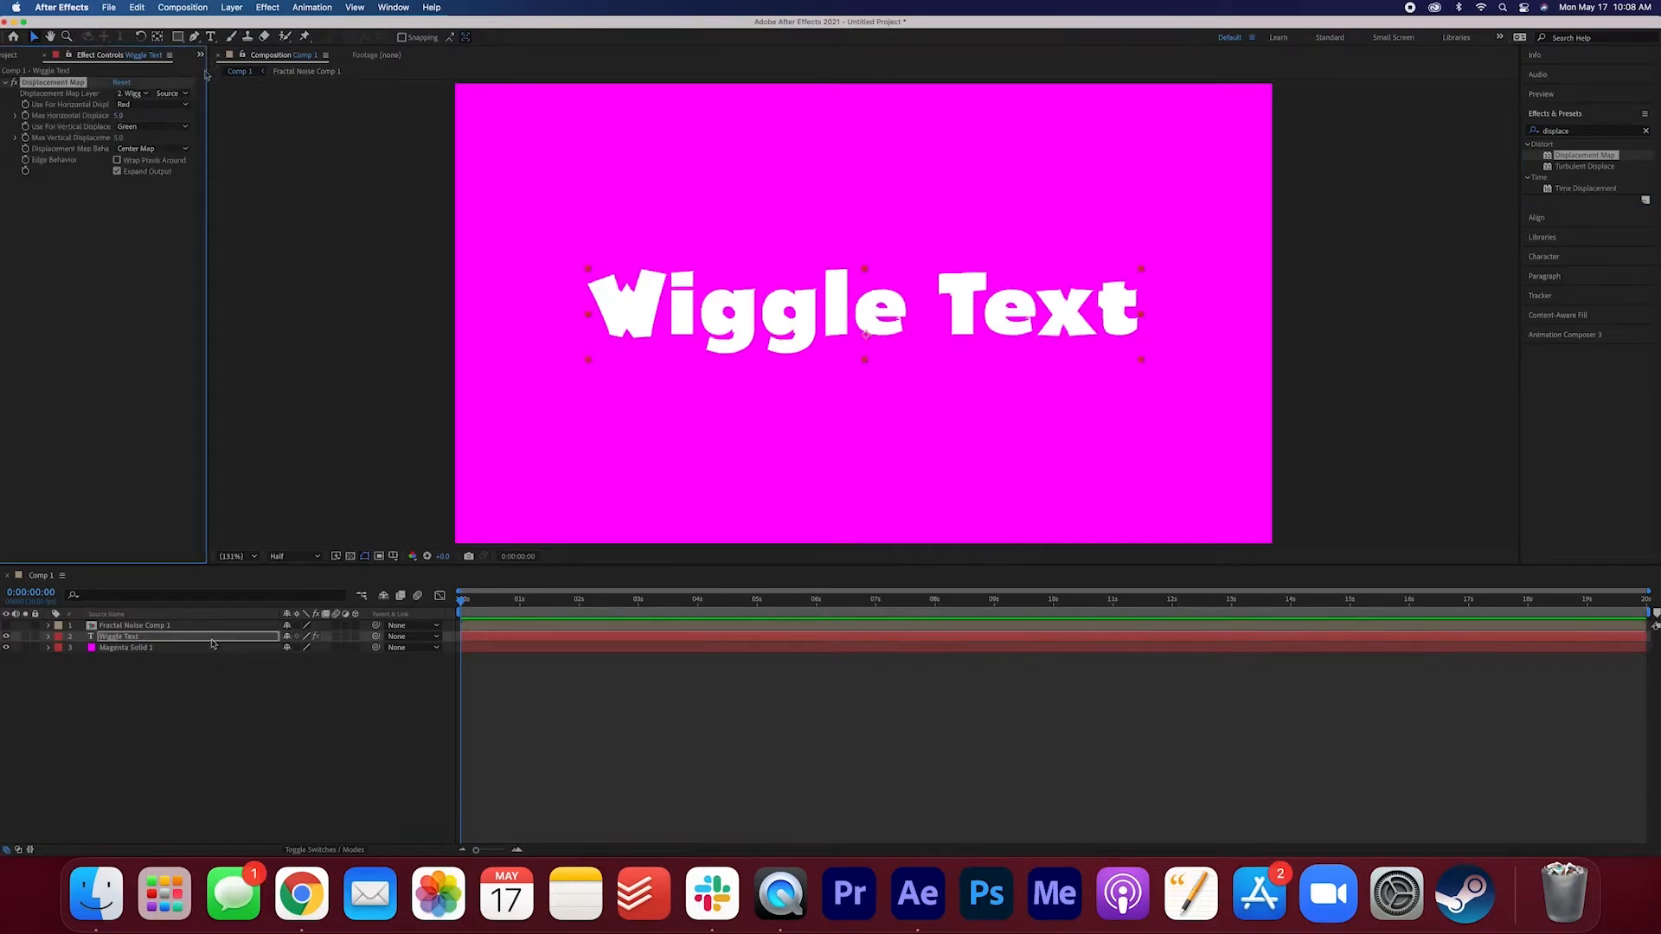
# - Set the Displacement Map Layer to Fractal Noise Comp 1 and preview the wiggling text
pyautogui.click(141, 94)
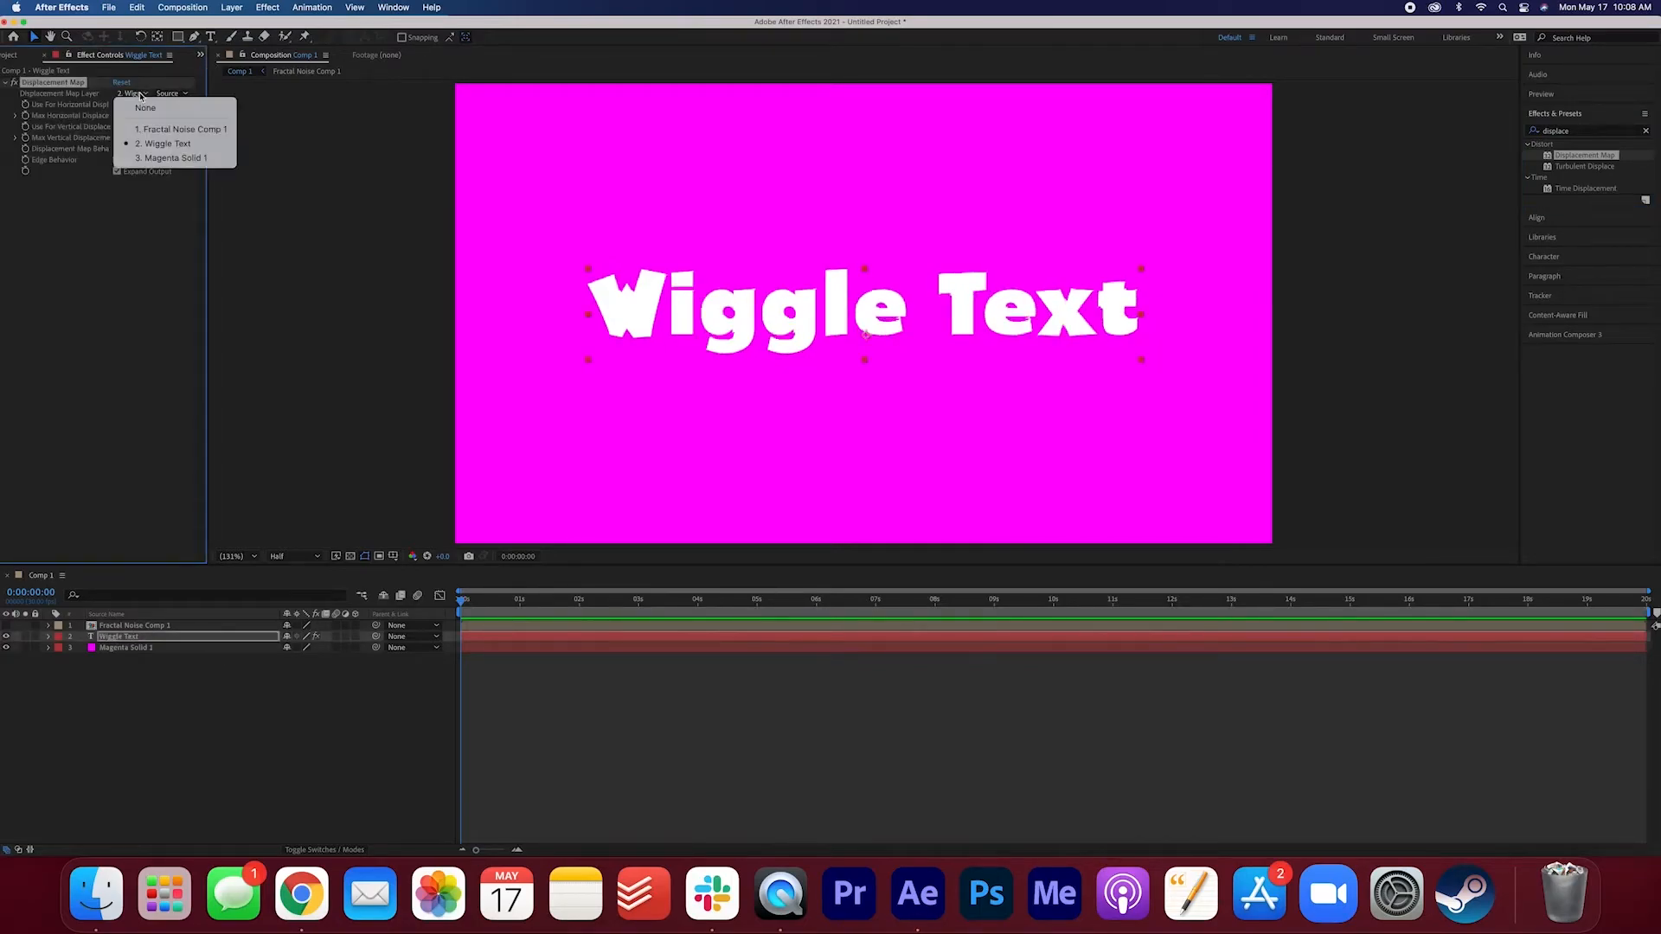
pyautogui.click(168, 130)
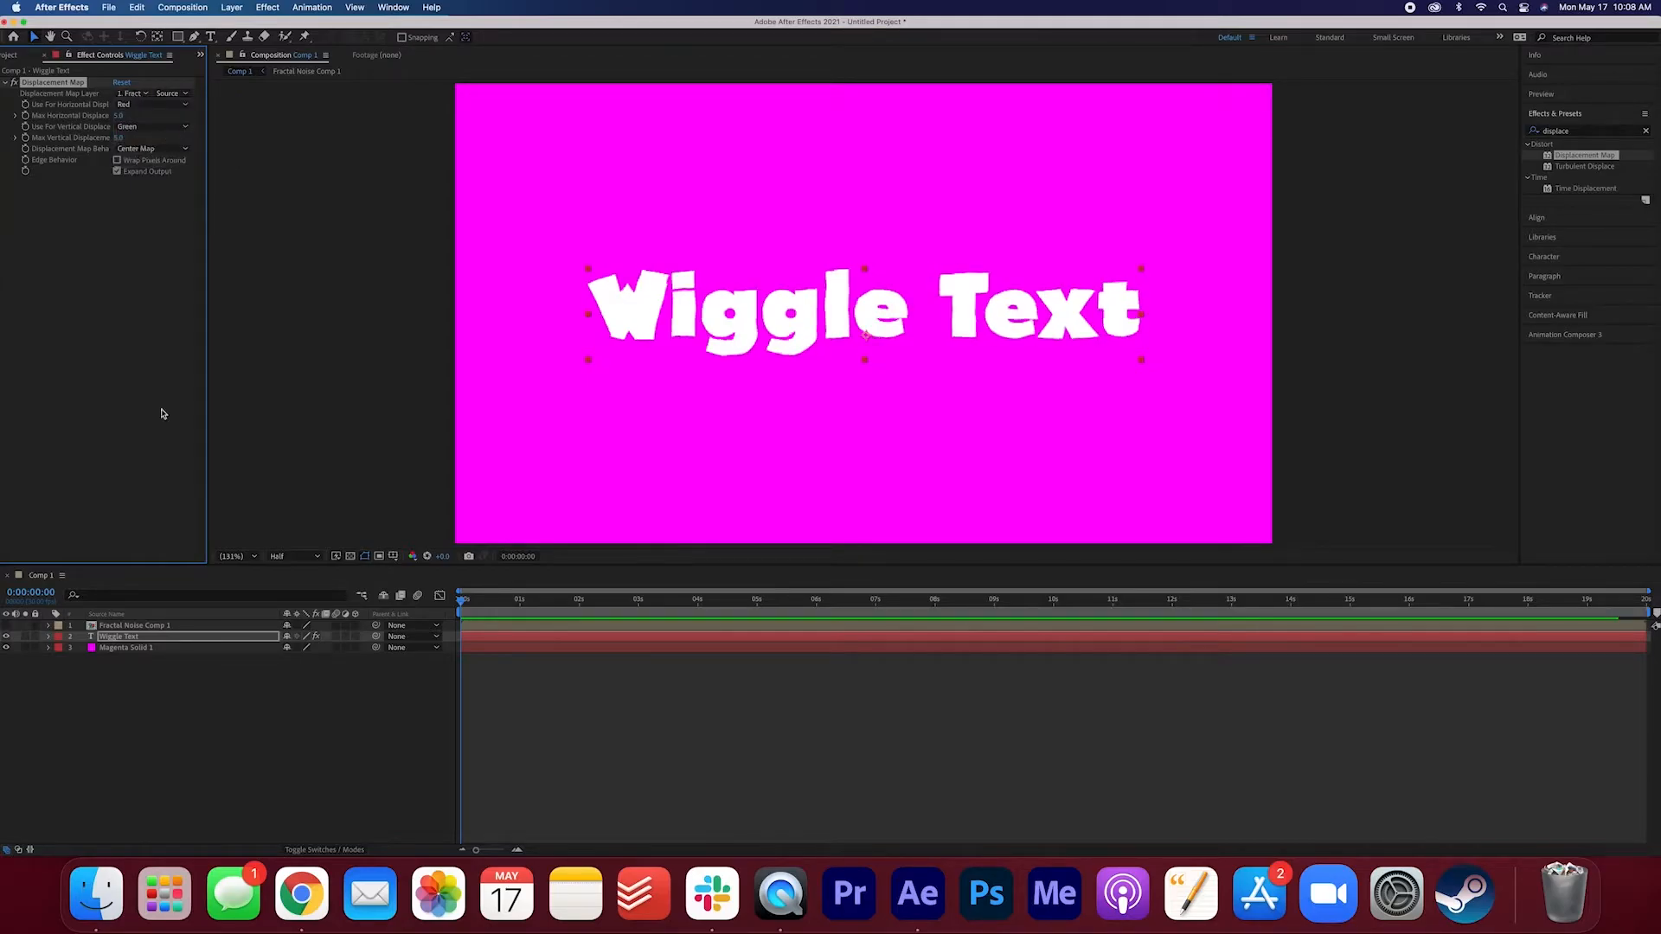
pyautogui.press('space')
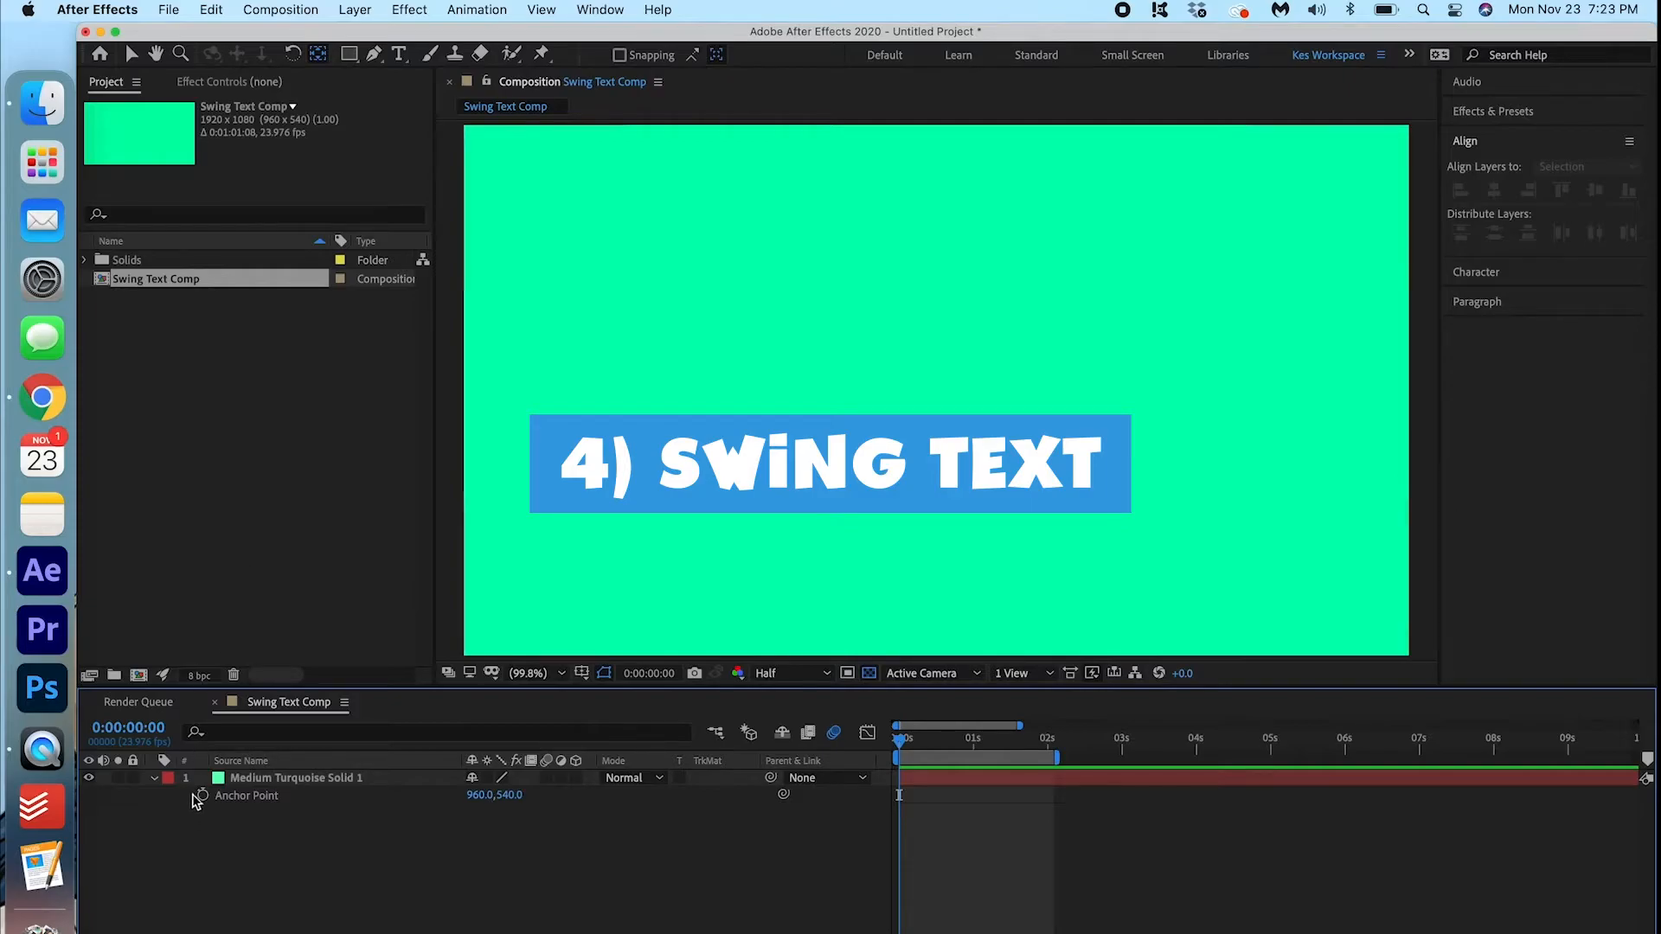
# - Collapse the turquoise solid's properties and add a text layer reading "HOWDY" to Swing Text Comp
pyautogui.click(155, 778)
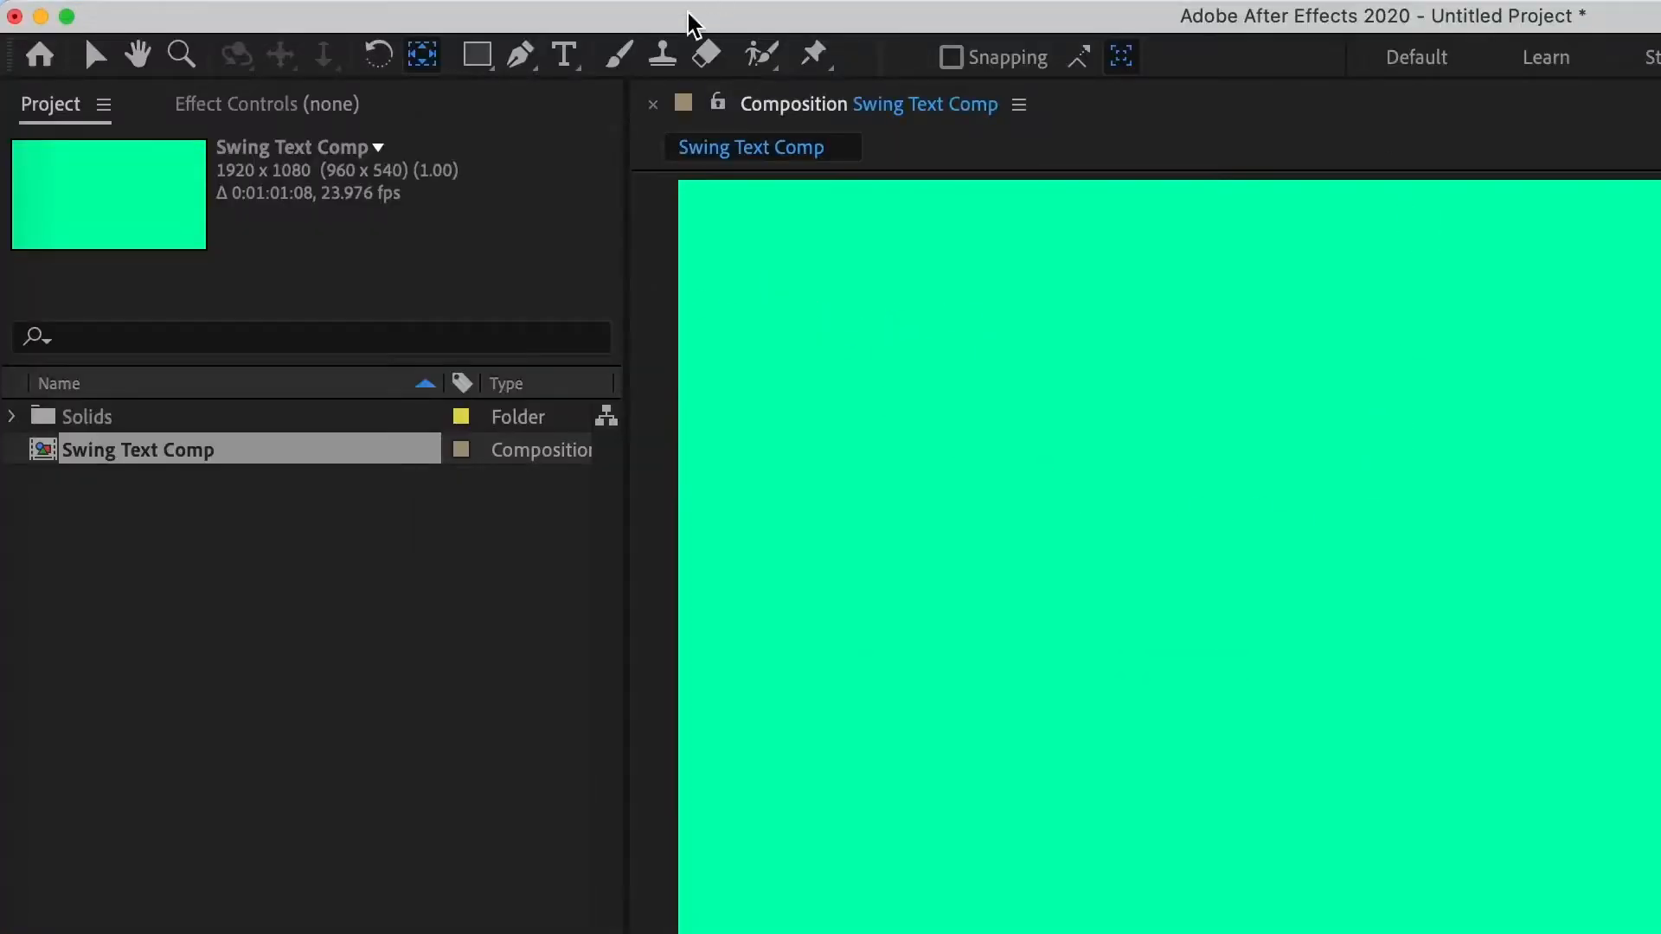
pyautogui.click(563, 57)
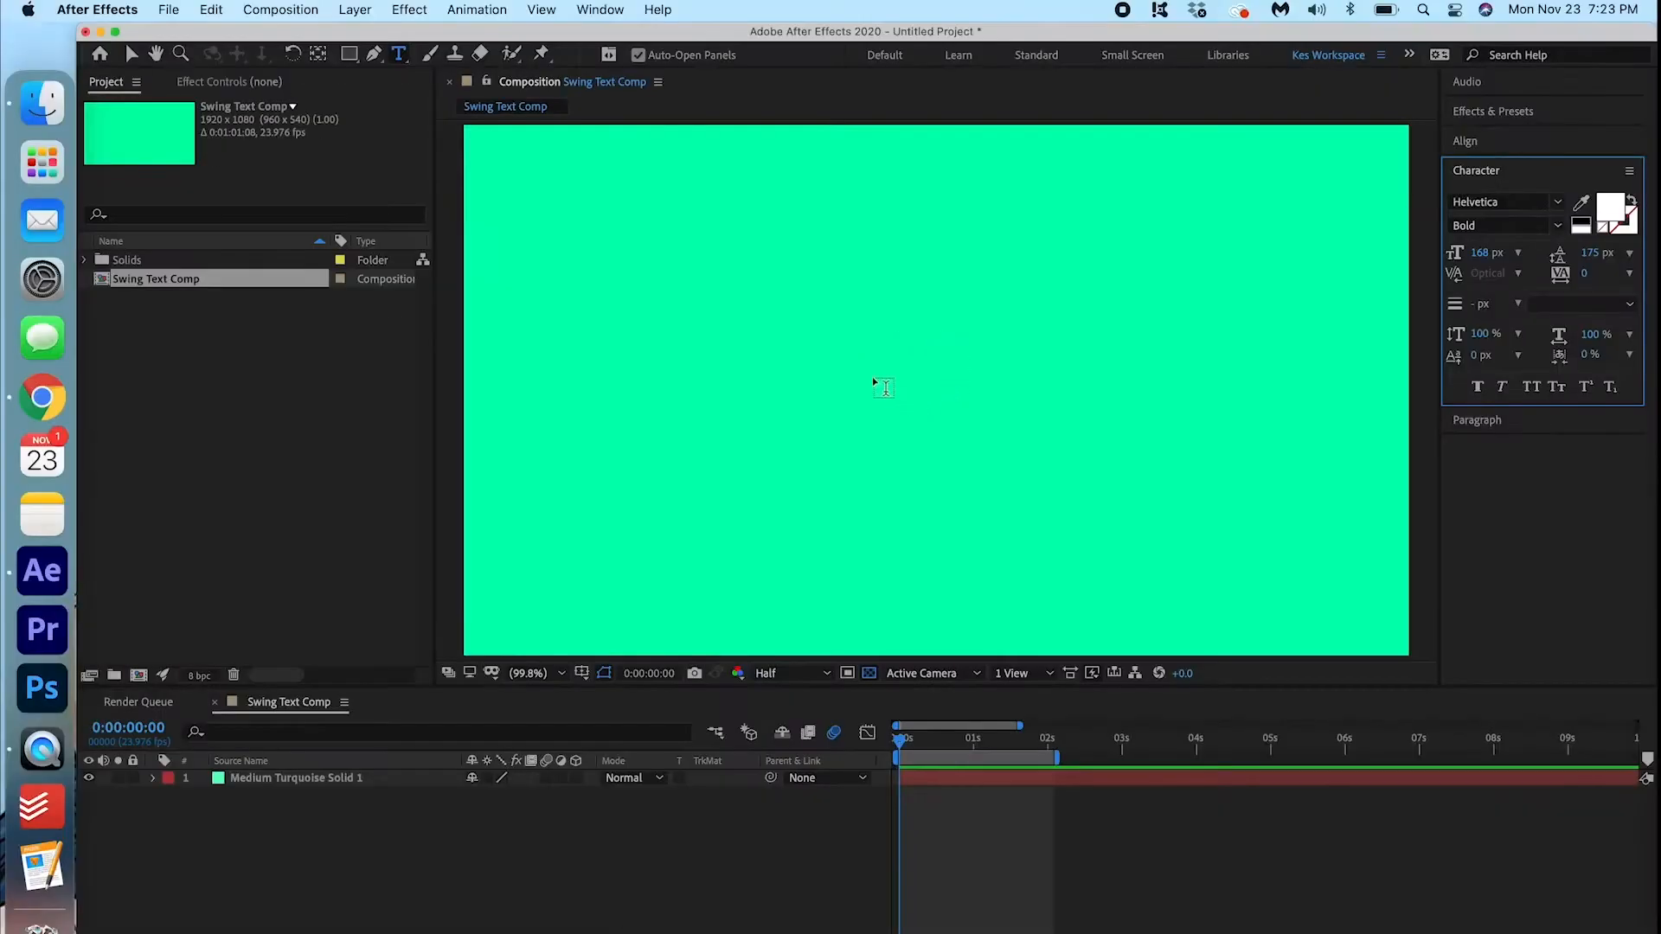
pyautogui.click(1449, 641)
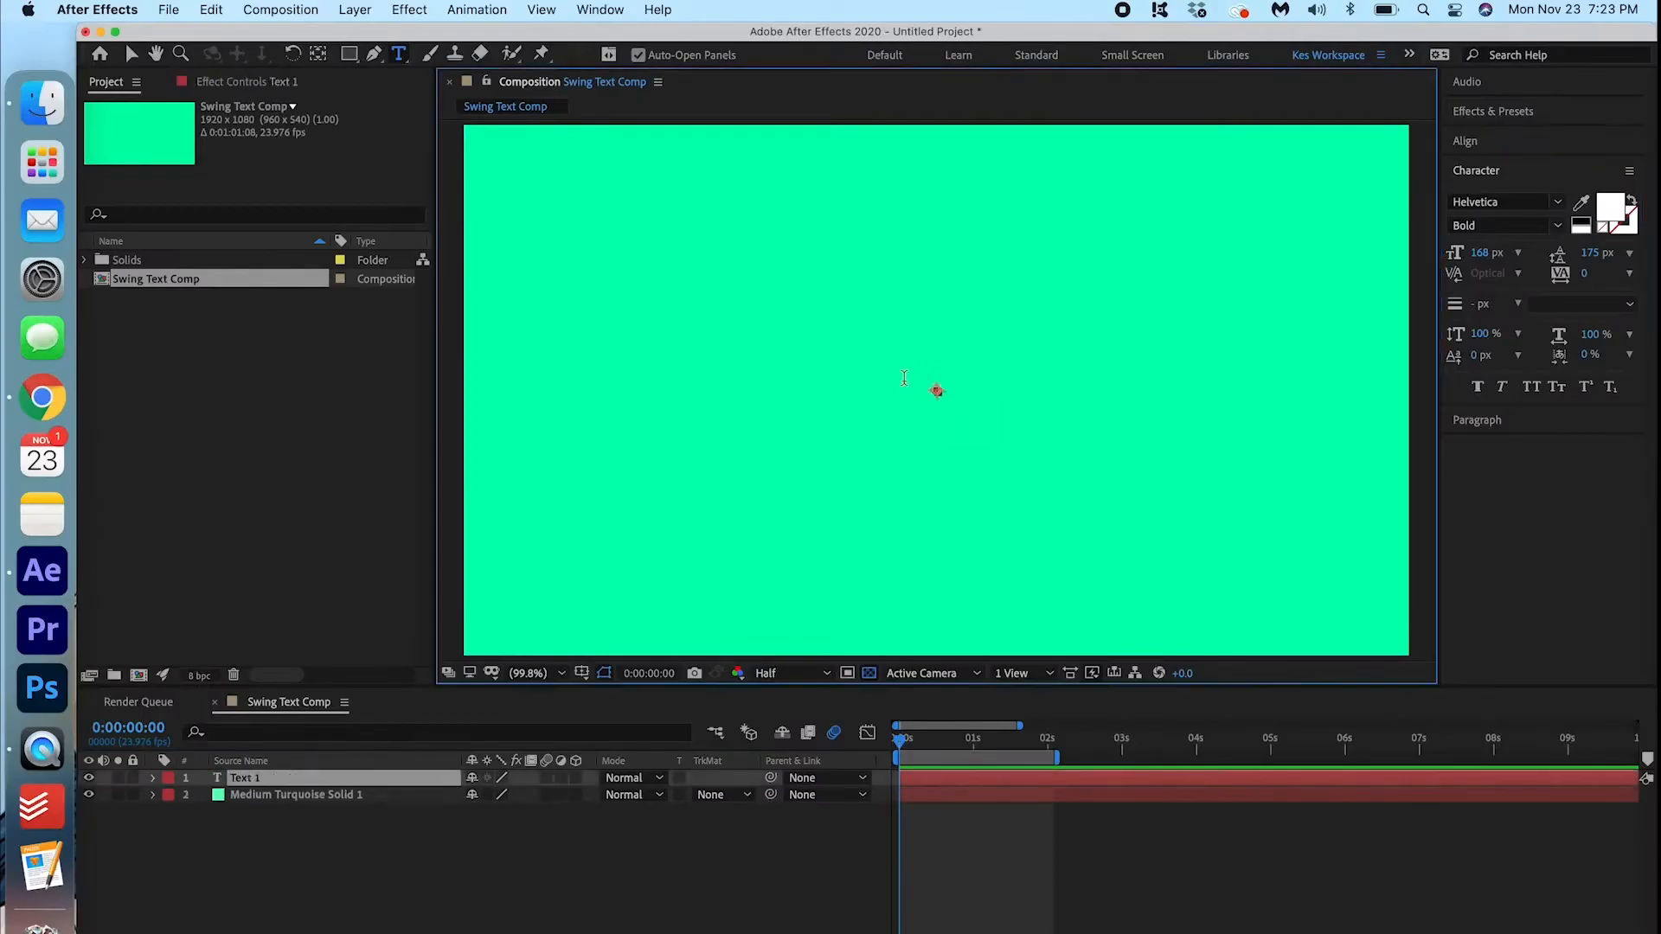
pyautogui.write('HOWDY')
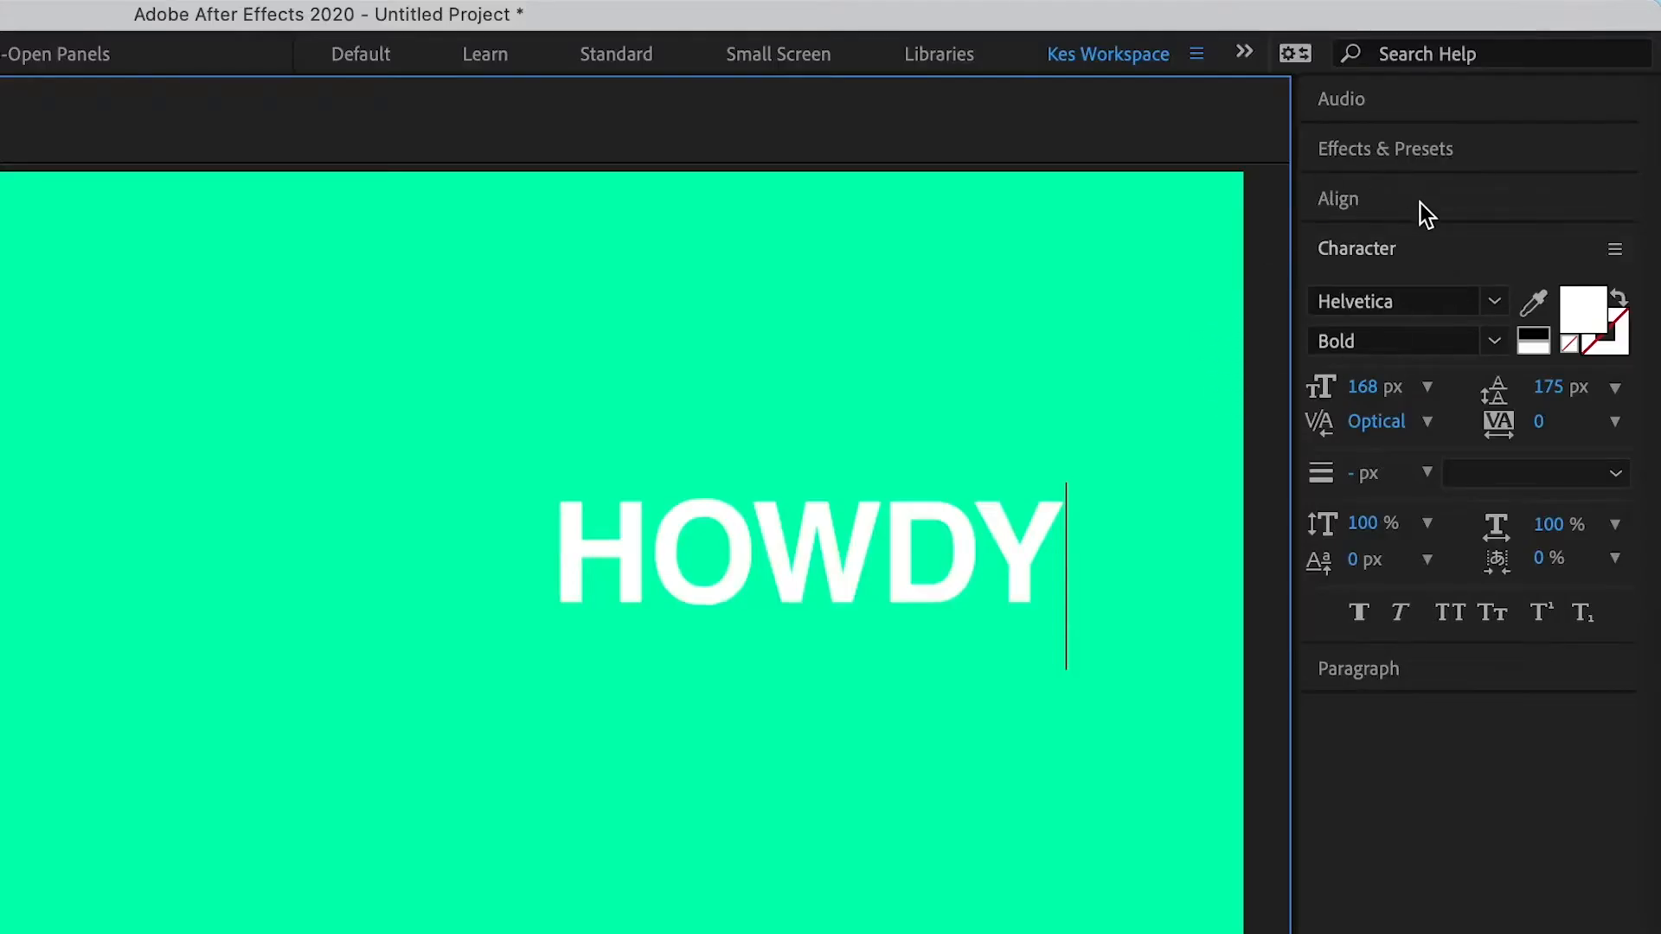
# - Center HOWDY horizontally and vertically in the composition and move its anchor point to the top center of the text
pyautogui.click(1423, 207)
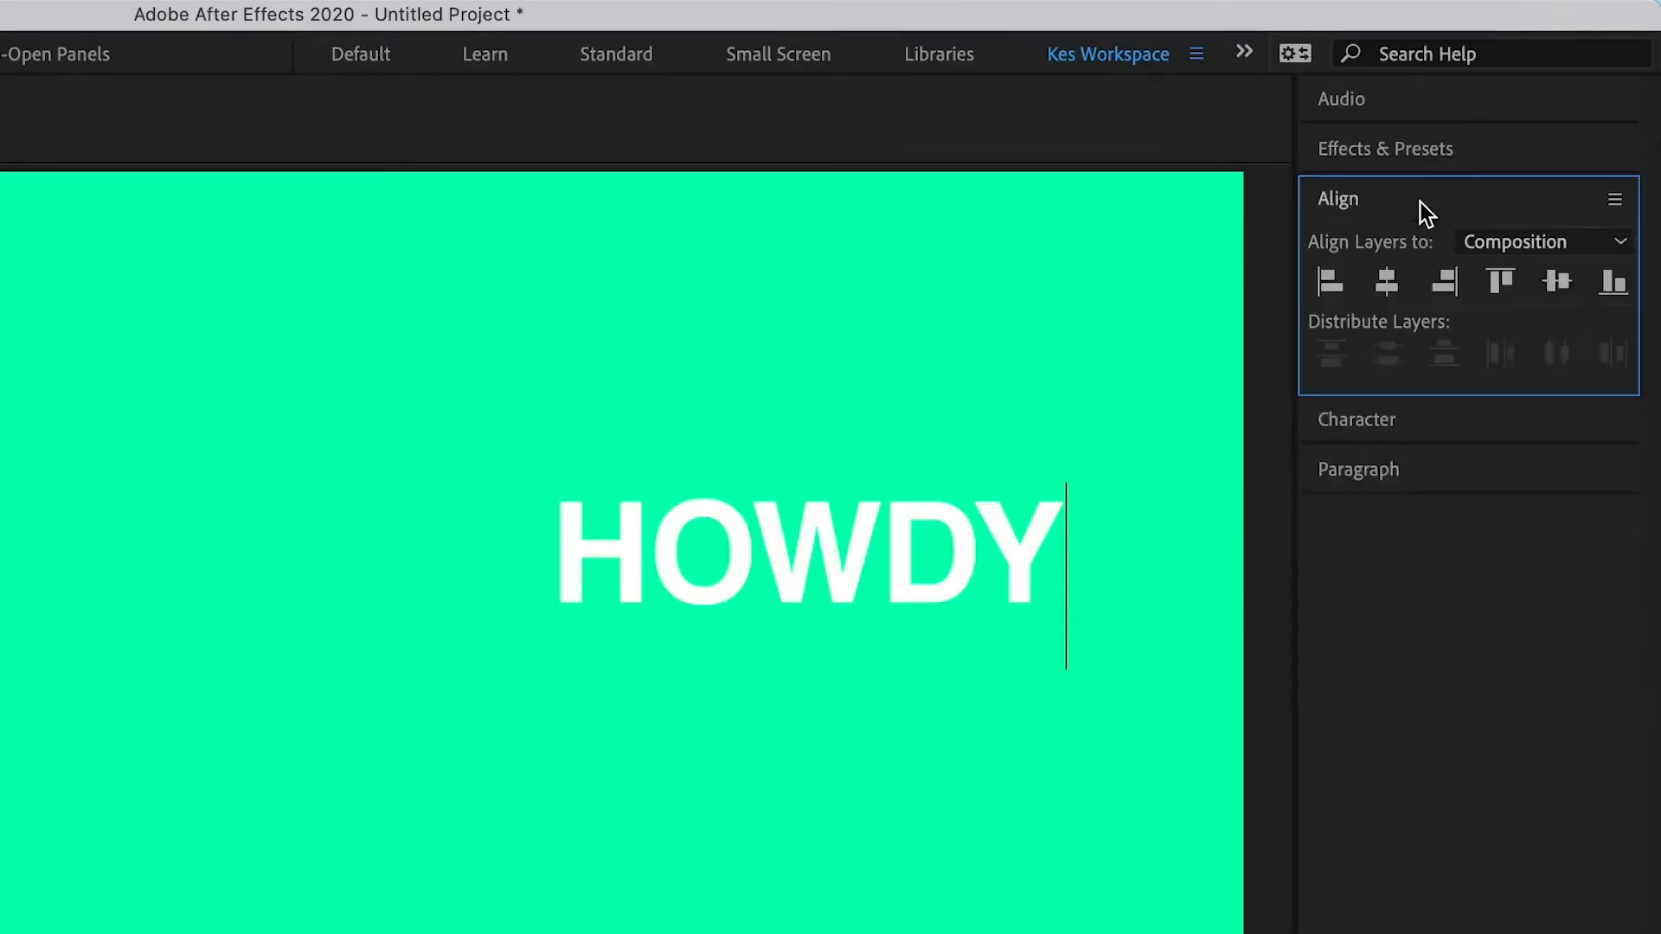
pyautogui.click(1381, 289)
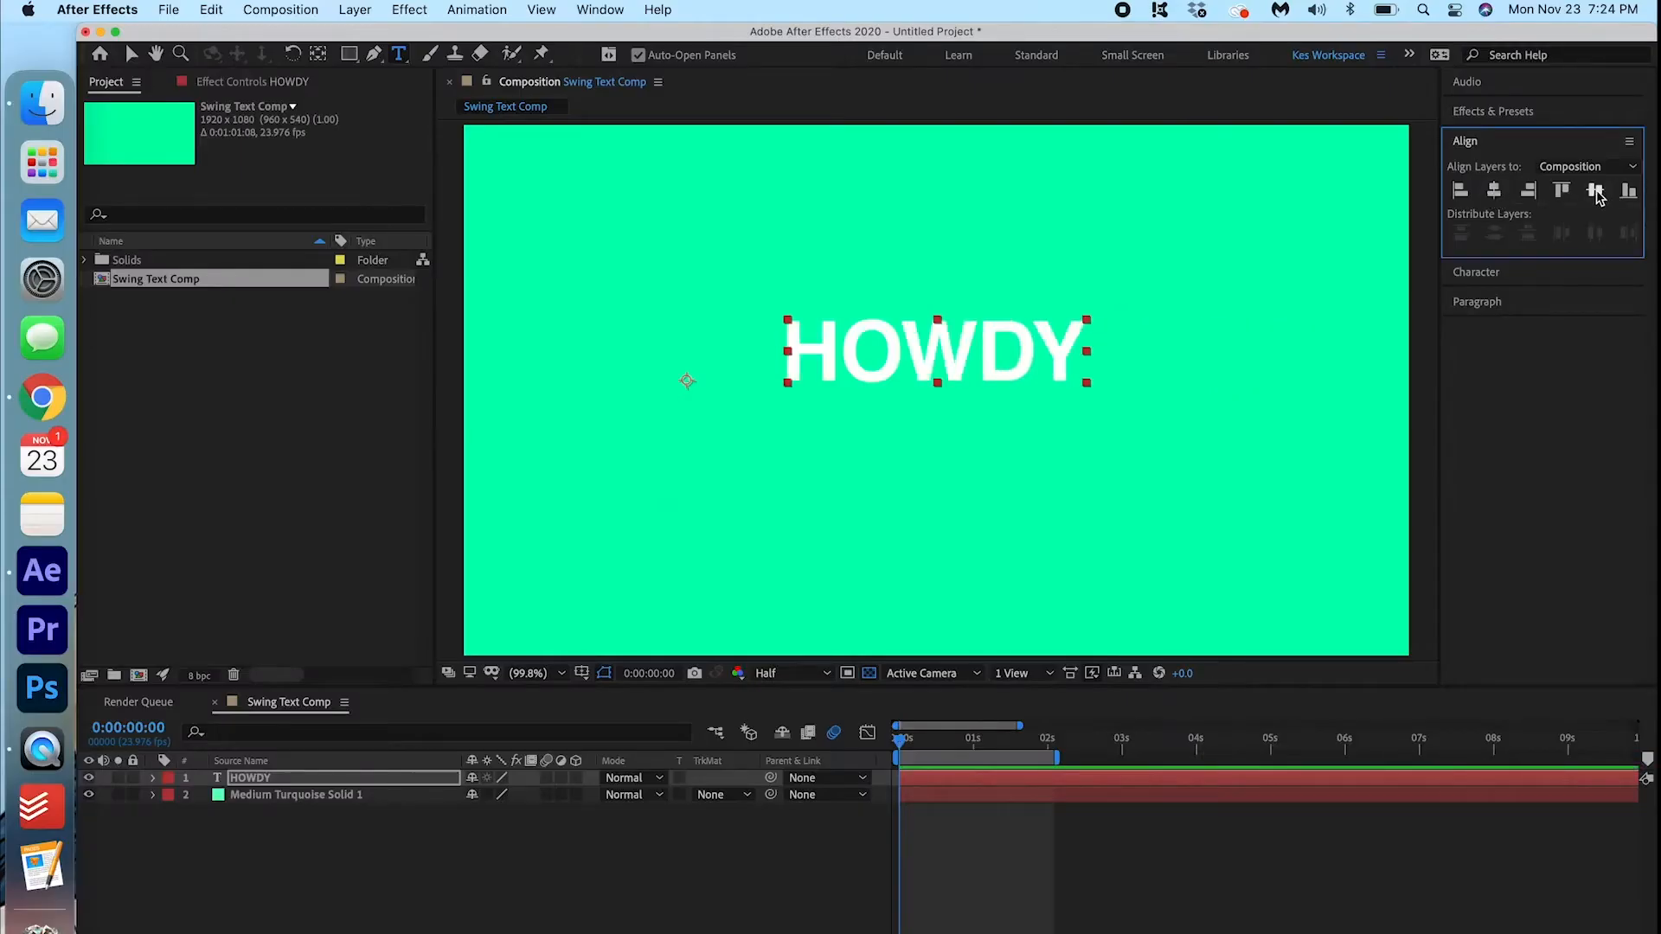
pyautogui.click(1557, 285)
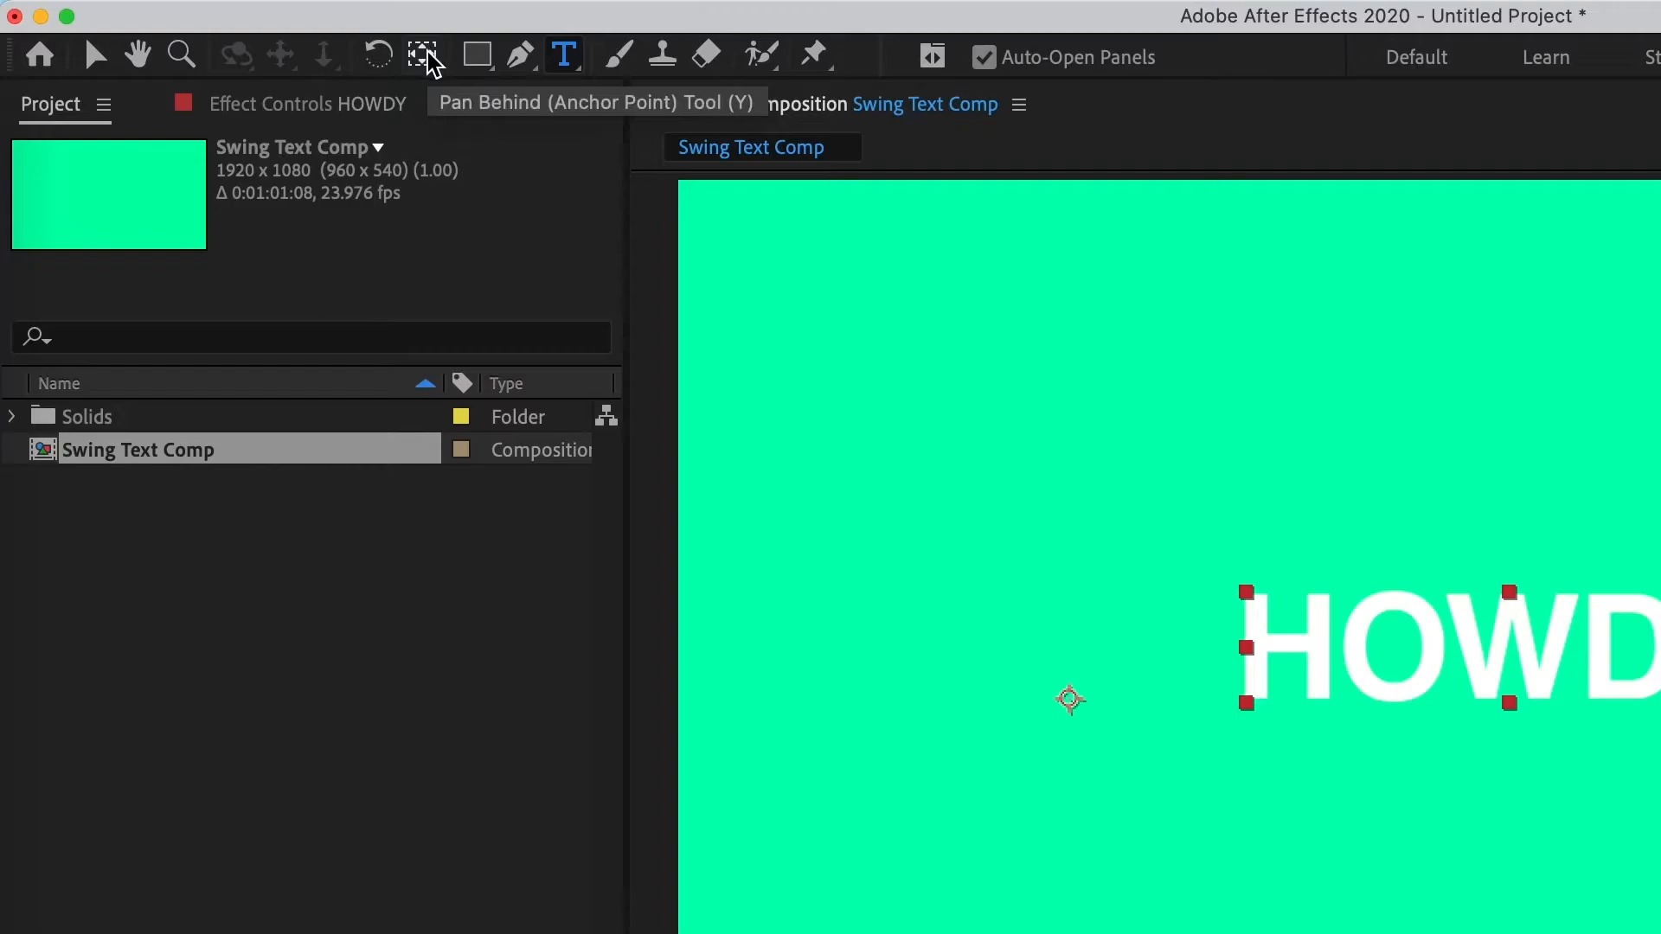
pyautogui.click(429, 58)
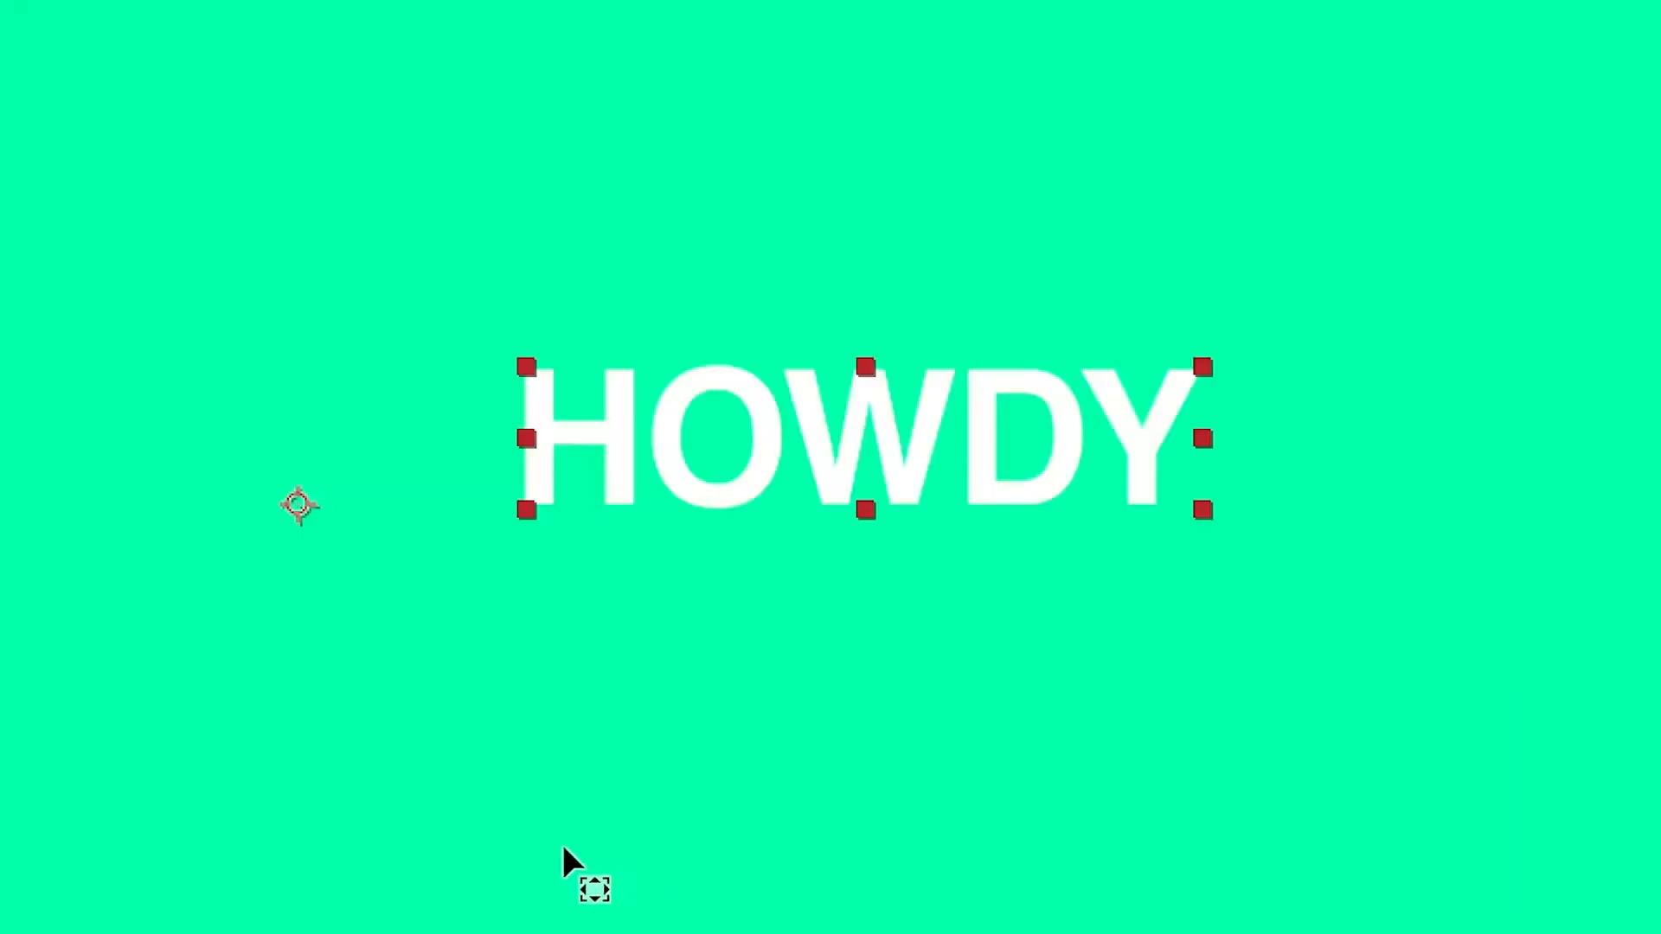
pyautogui.moveTo(292, 504); pyautogui.dragTo(865, 366)
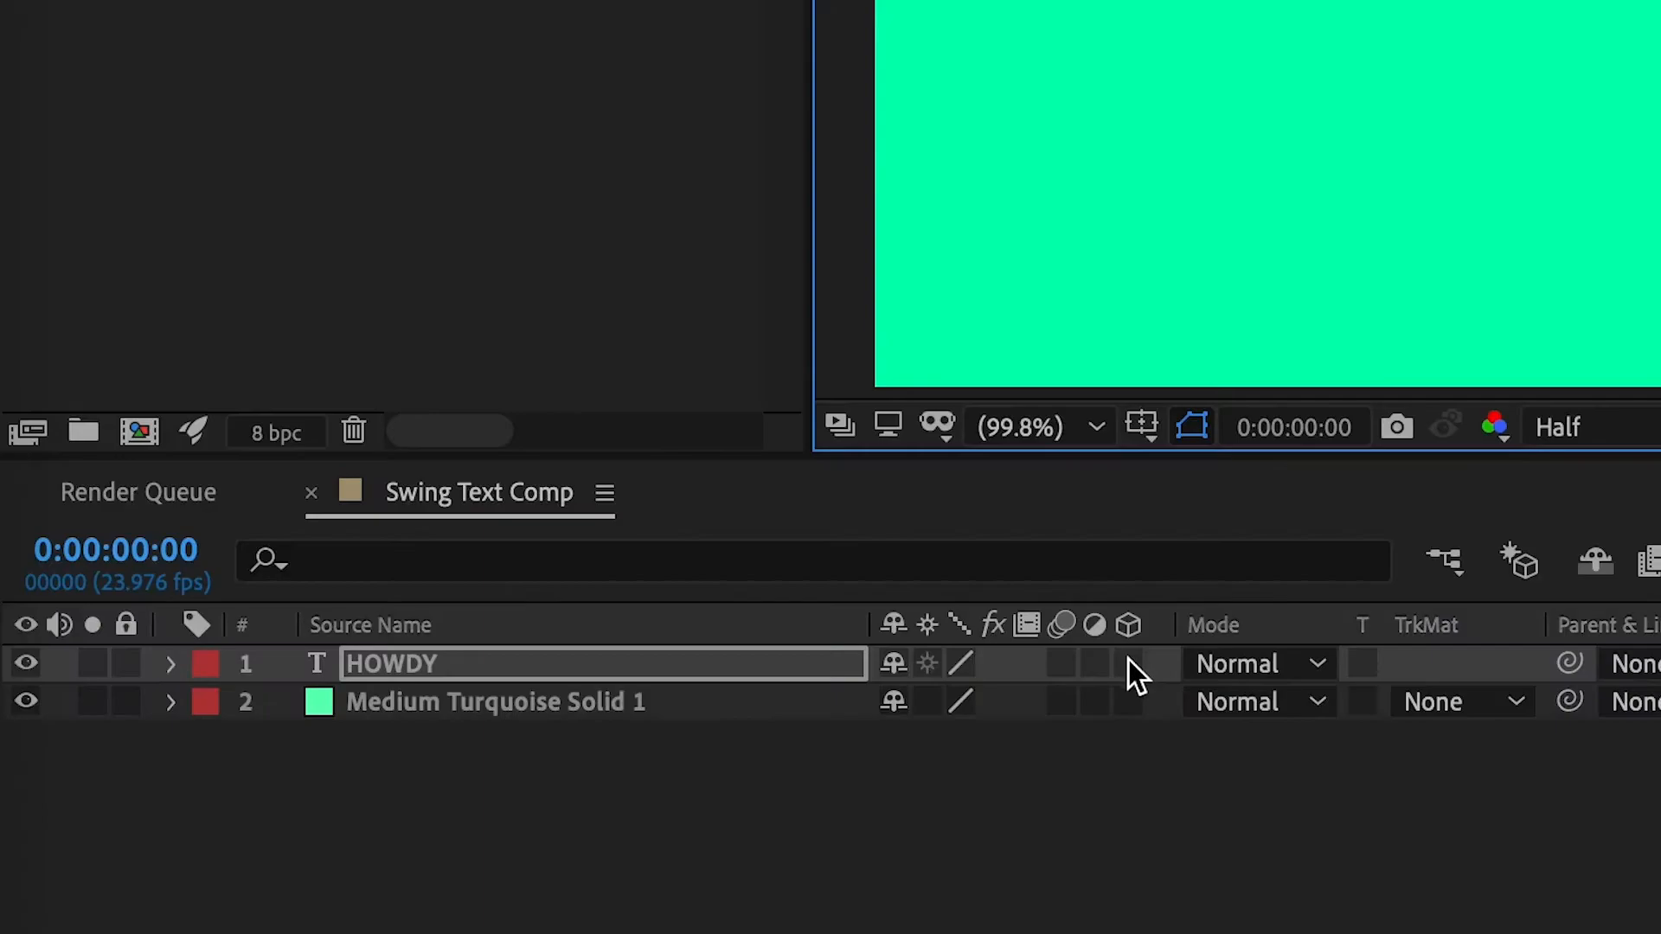
# - Make HOWDY a 3D layer with motion blur and expand its Transform properties
pyautogui.click(1127, 662)
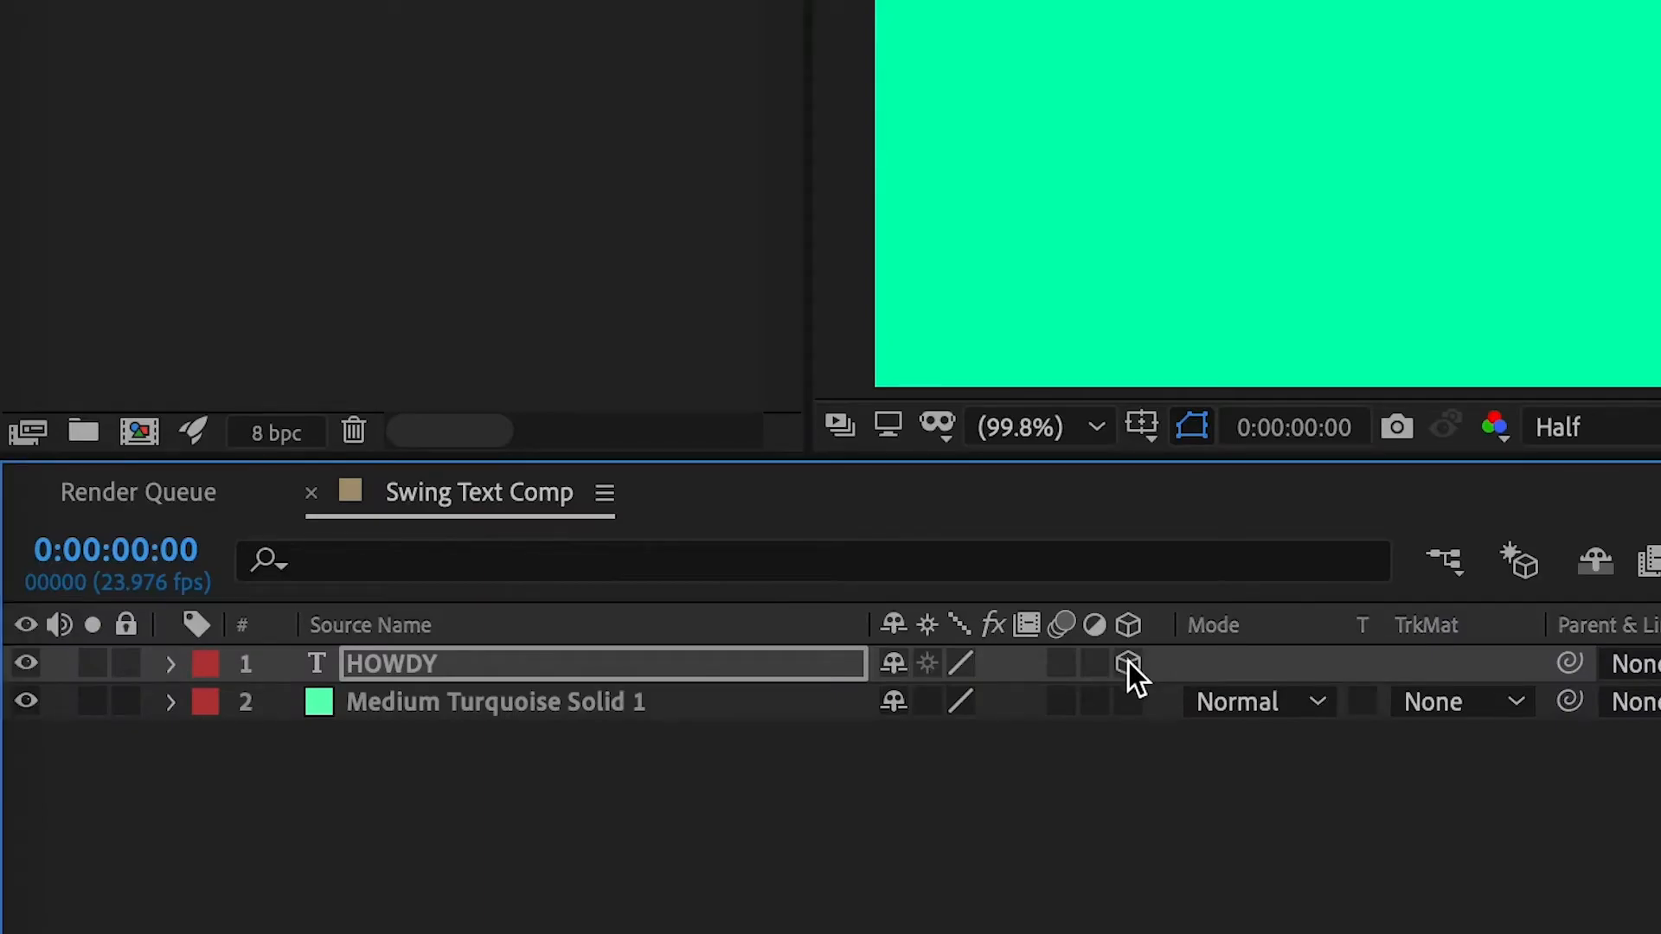
pyautogui.click(1060, 663)
pyautogui.click(172, 666)
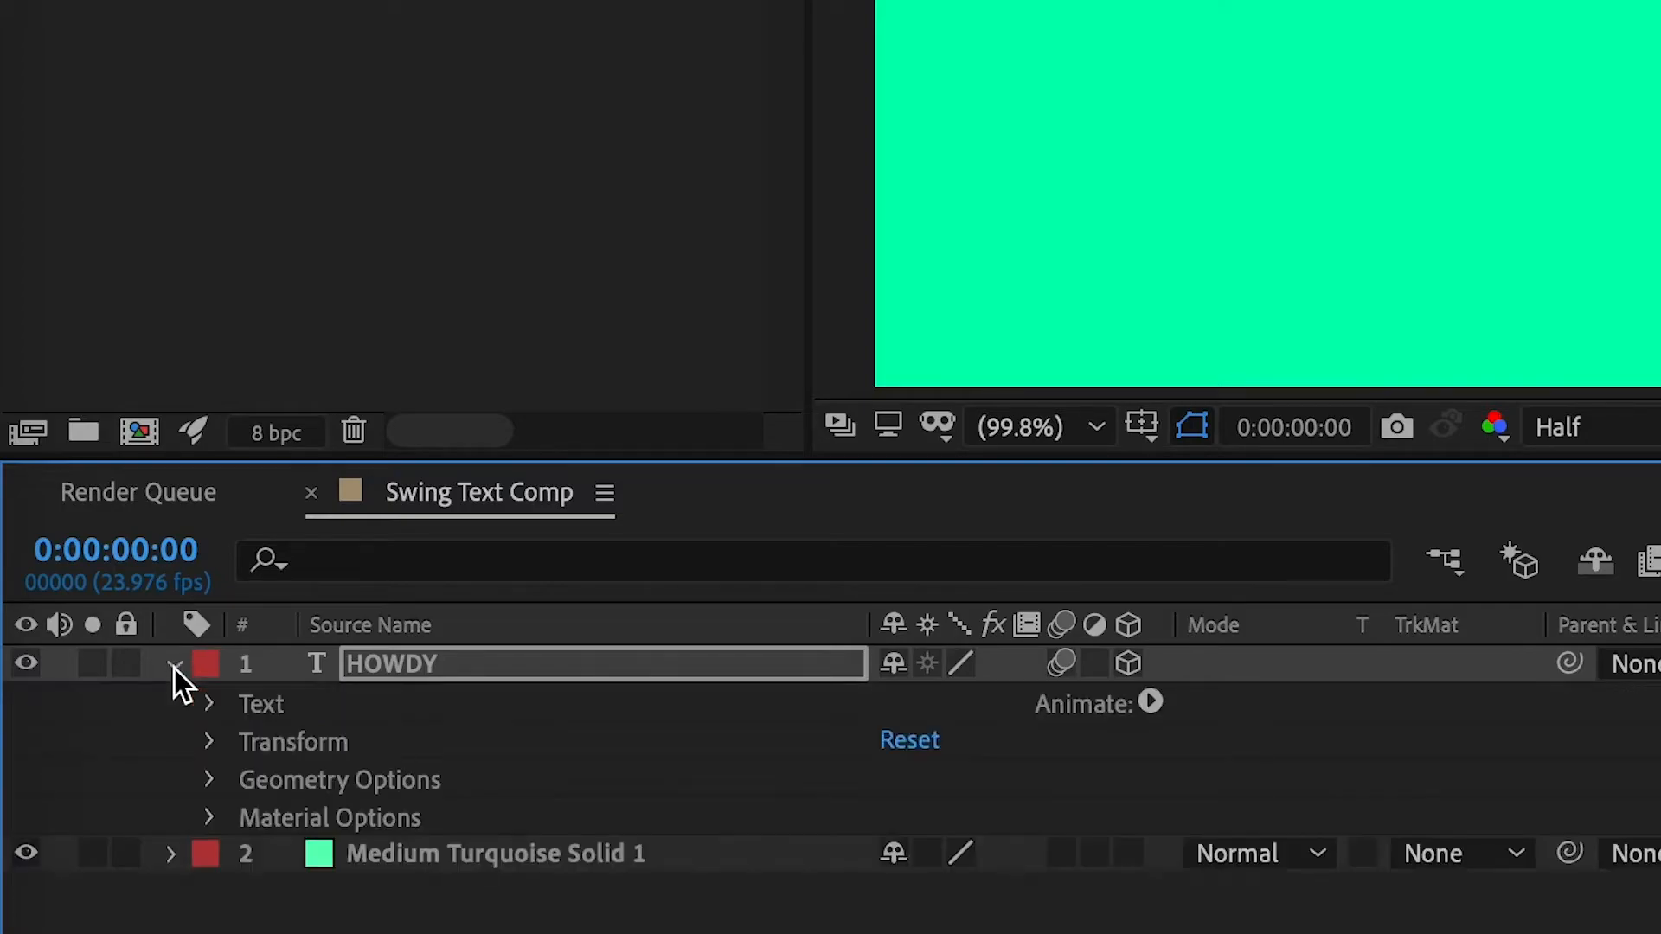
pyautogui.click(209, 741)
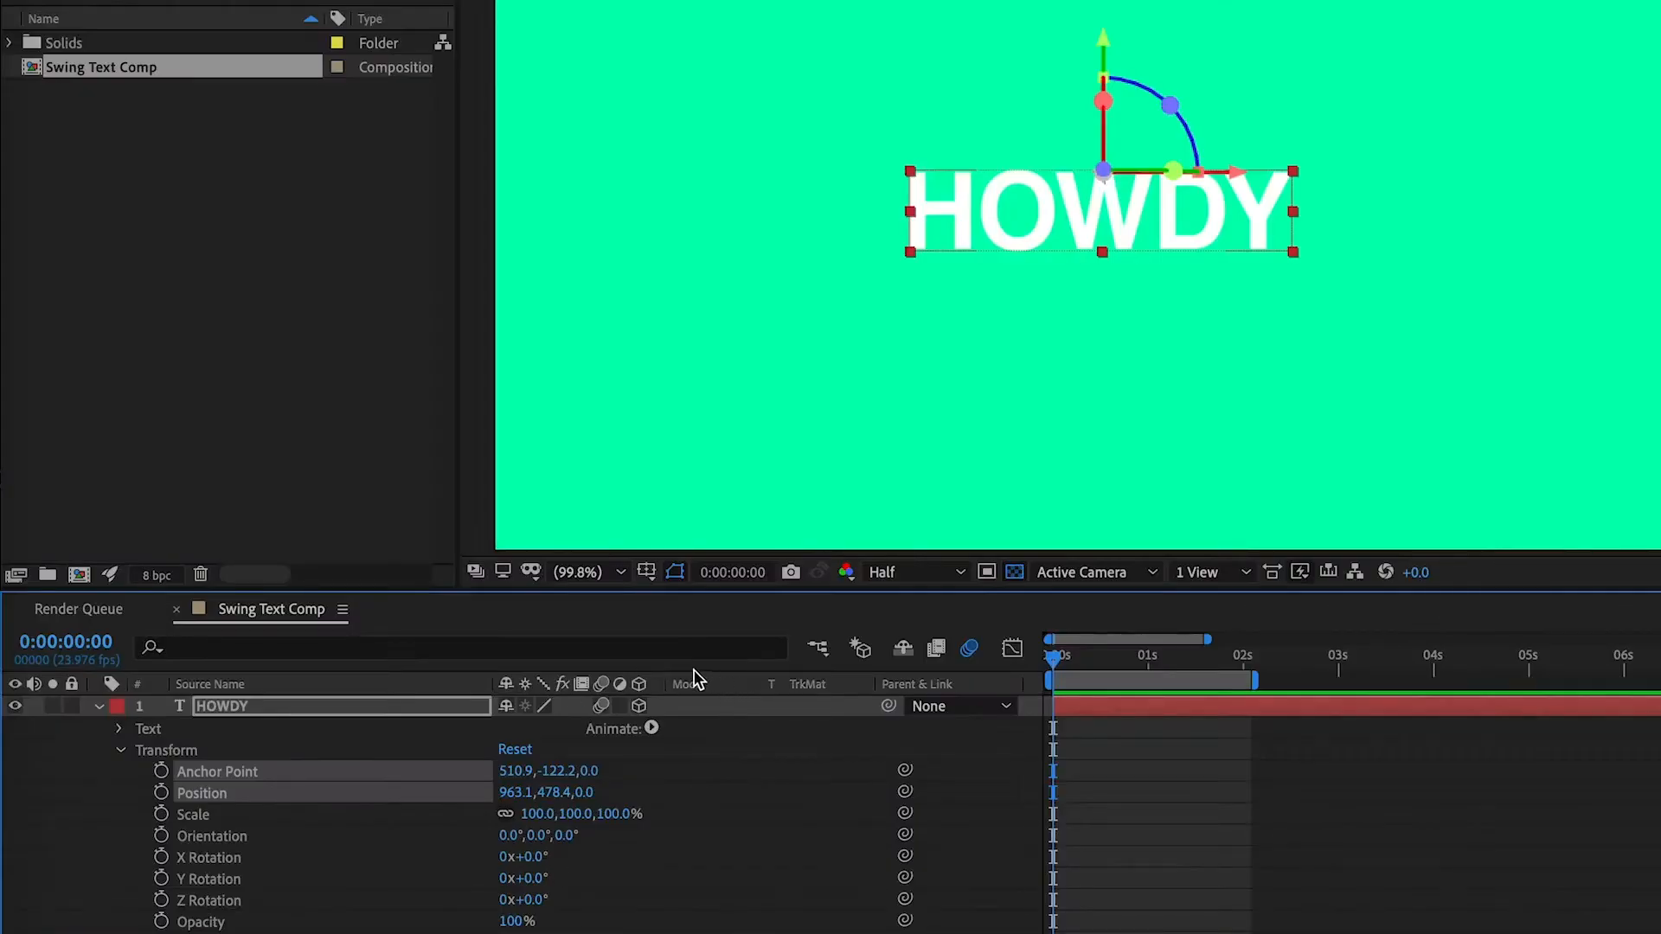
# - Keyframe HOWDY's X Rotation from 90° at the first frame to 0° at 0:00:00:18
pyautogui.moveTo(529, 857); pyautogui.dragTo(635, 854)
pyautogui.hotkey('ctrl', 'z')
pyautogui.click(161, 857)
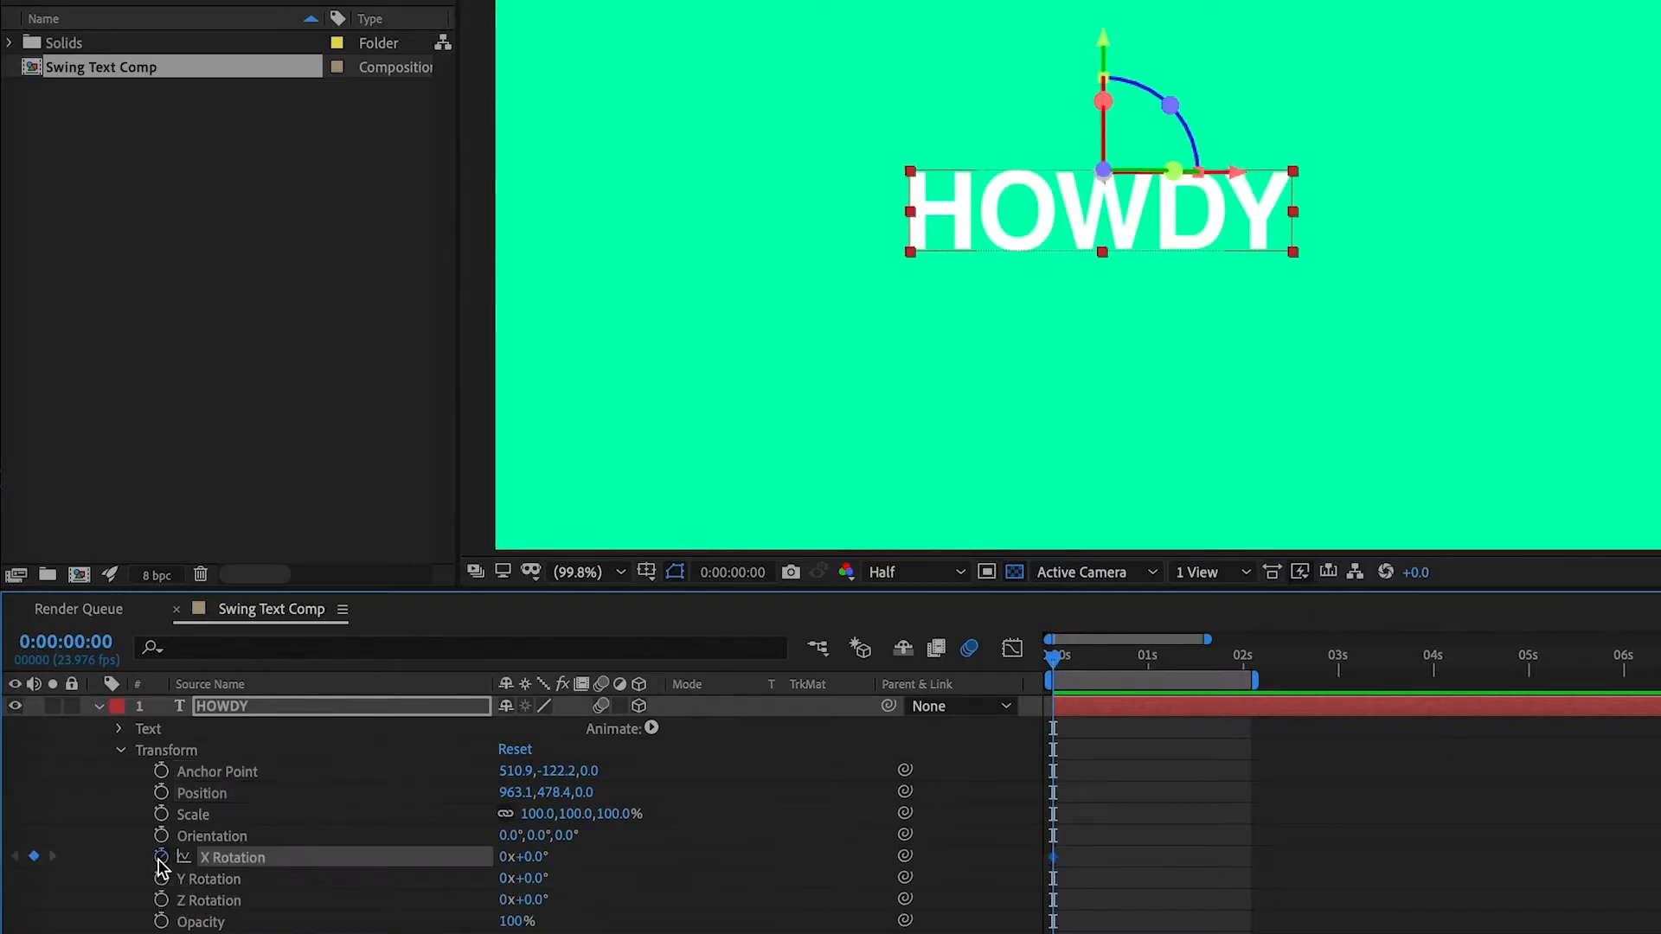
pyautogui.moveTo(1054, 857); pyautogui.dragTo(1126, 872)
pyautogui.moveTo(536, 859); pyautogui.dragTo(642, 846)
pyautogui.click(1131, 794)
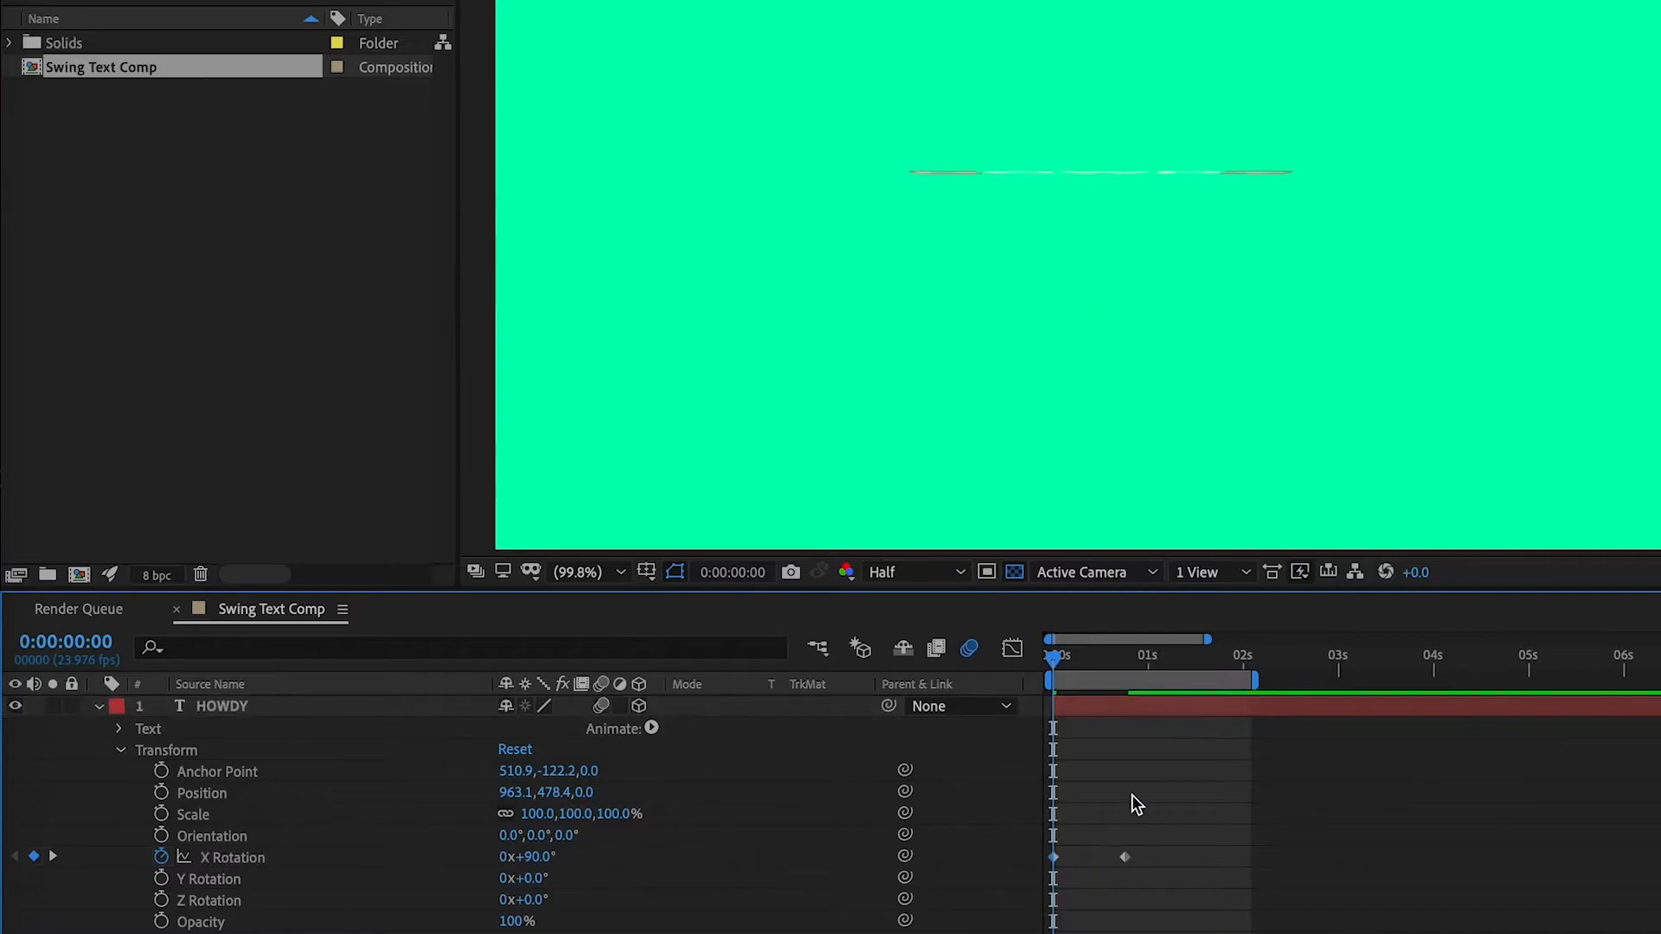
# - Add an X Rotation keyframe of -30° to HOWDY at 0:00:00:12
pyautogui.click(1120, 659)
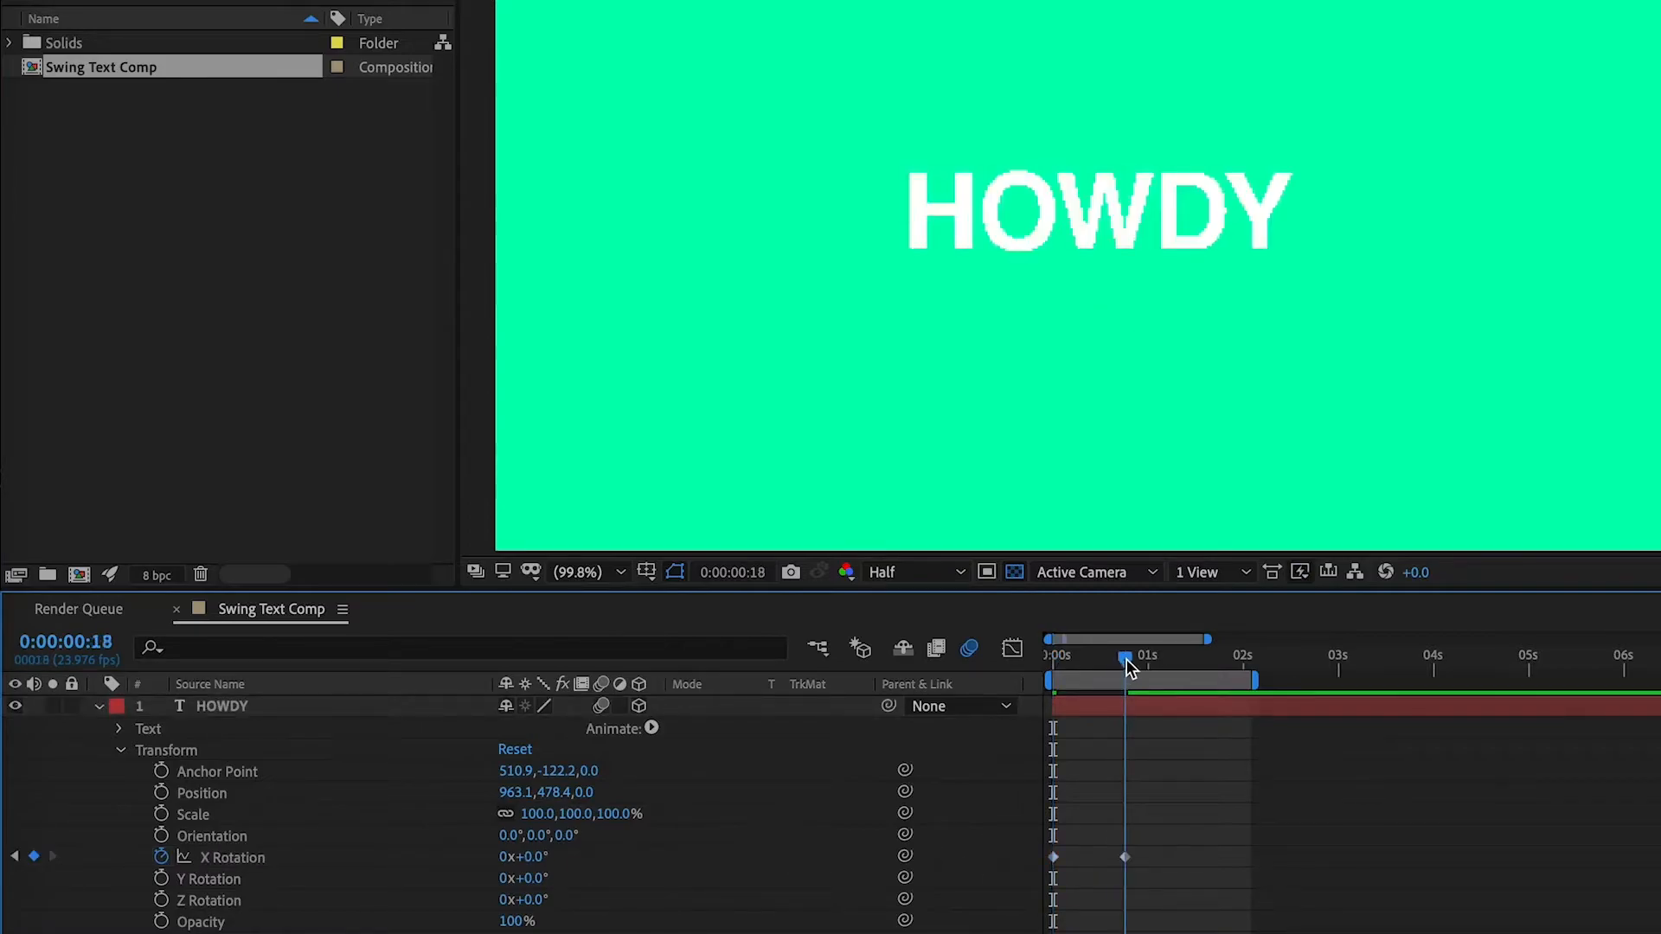
pyautogui.moveTo(1124, 658); pyautogui.dragTo(1102, 659)
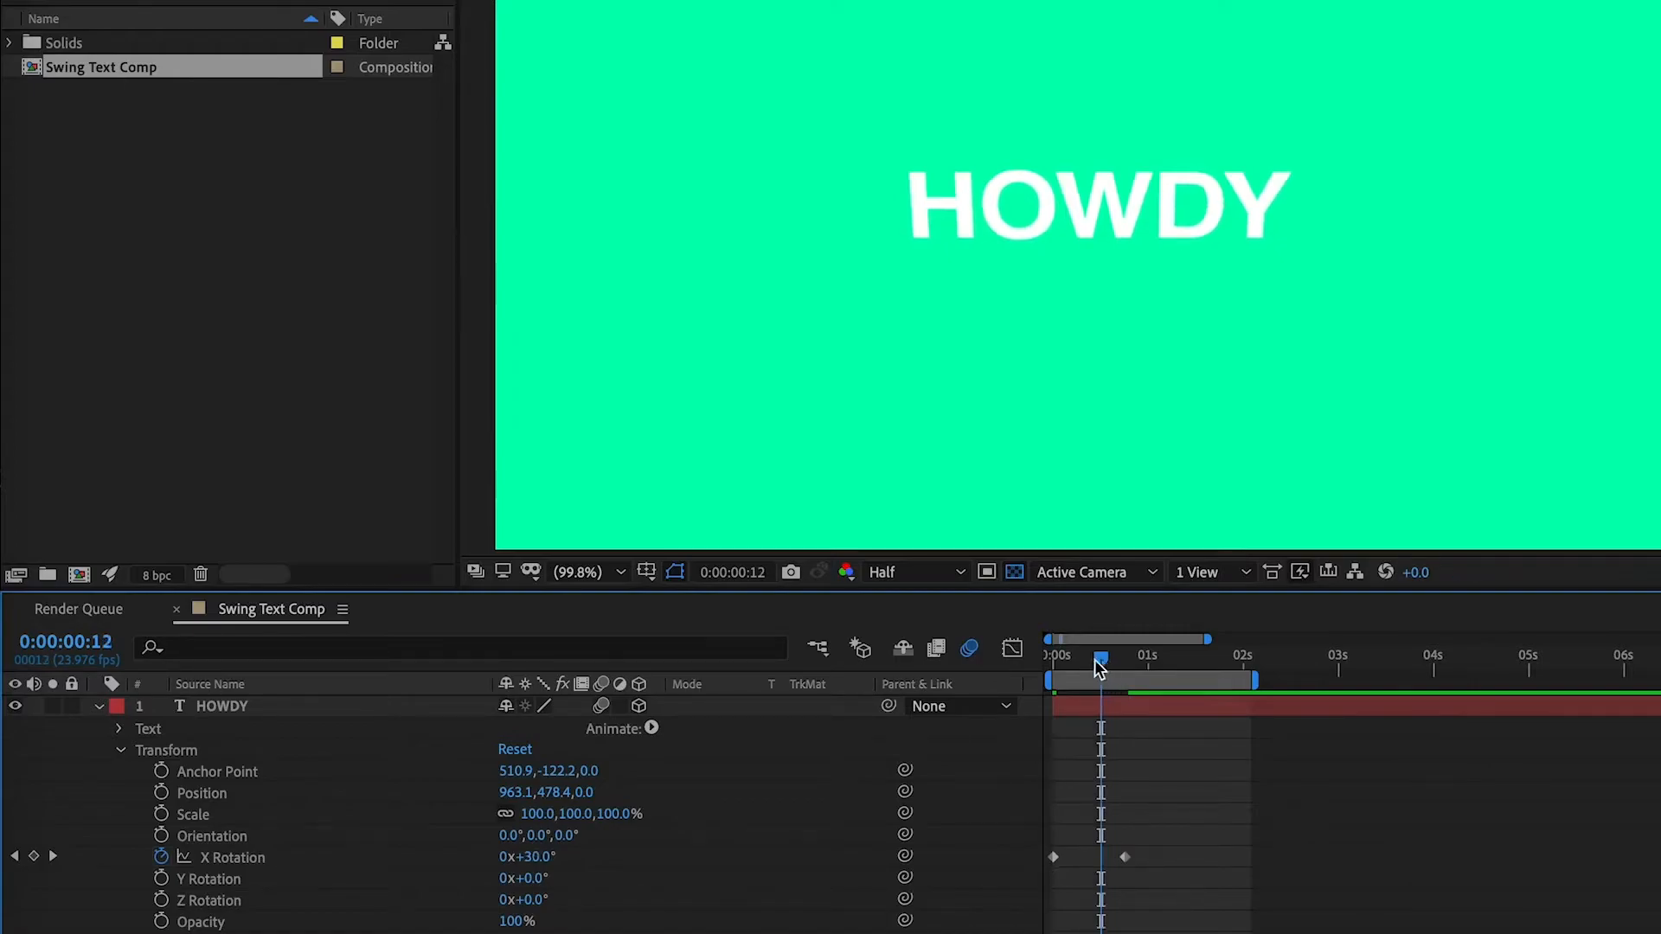
pyautogui.click(35, 857)
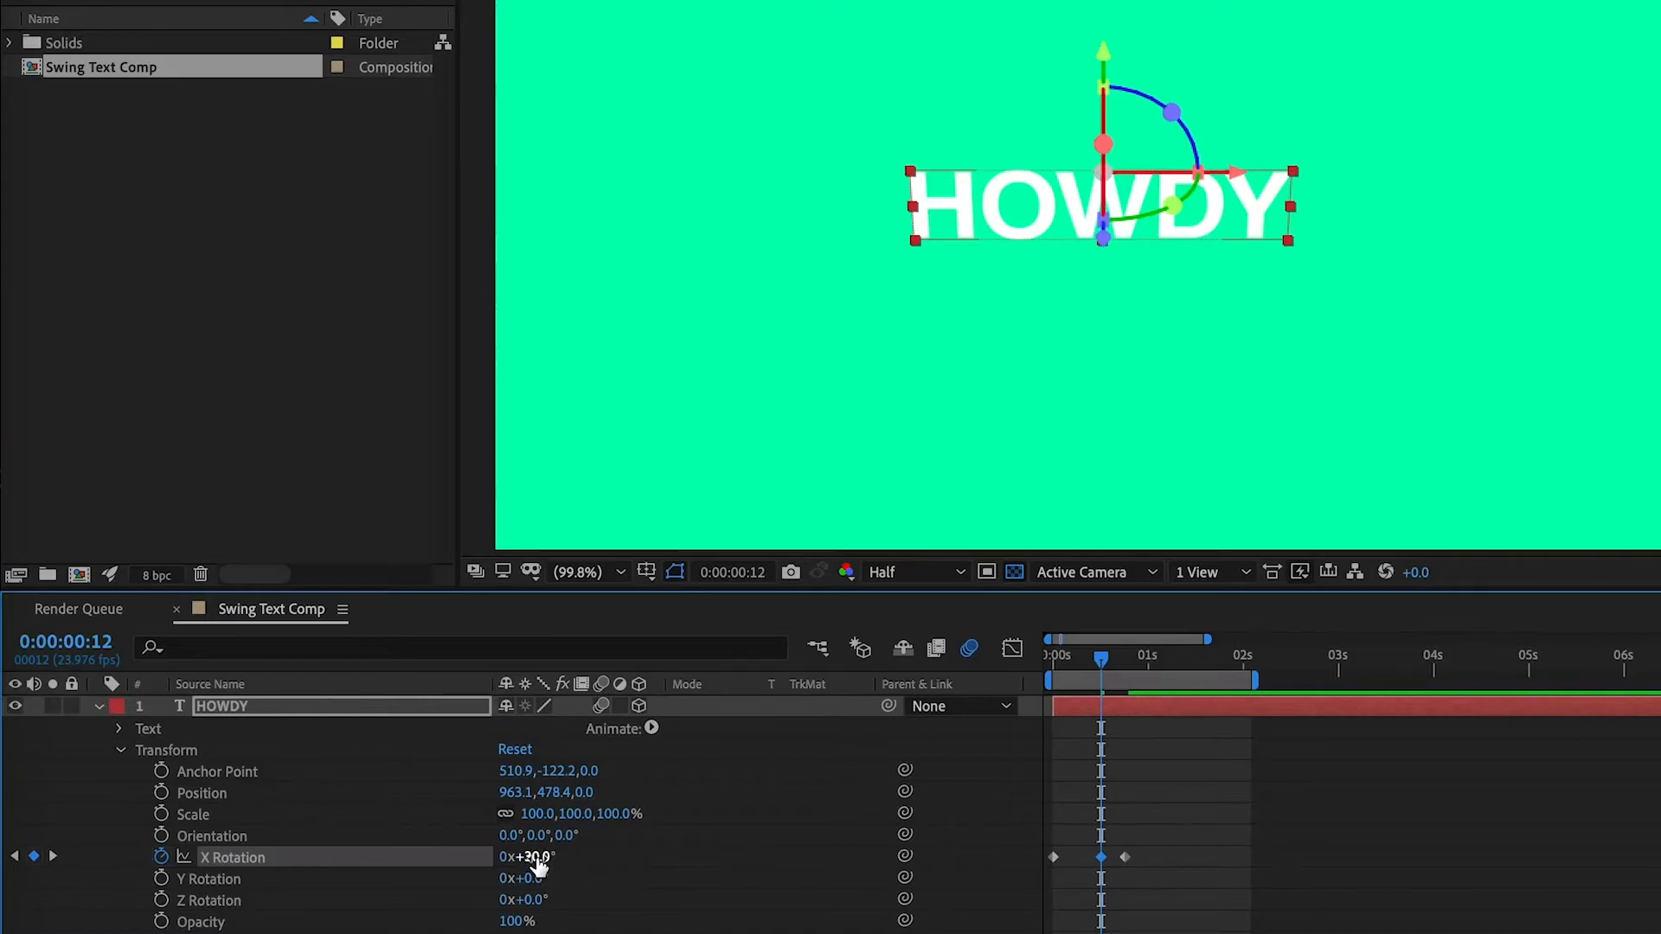
pyautogui.write('-30')
pyautogui.press('Return')
# - Apply Easy Ease to all three X Rotation keyframes and return to the first frame
pyautogui.moveTo(1211, 787); pyautogui.dragTo(968, 923)
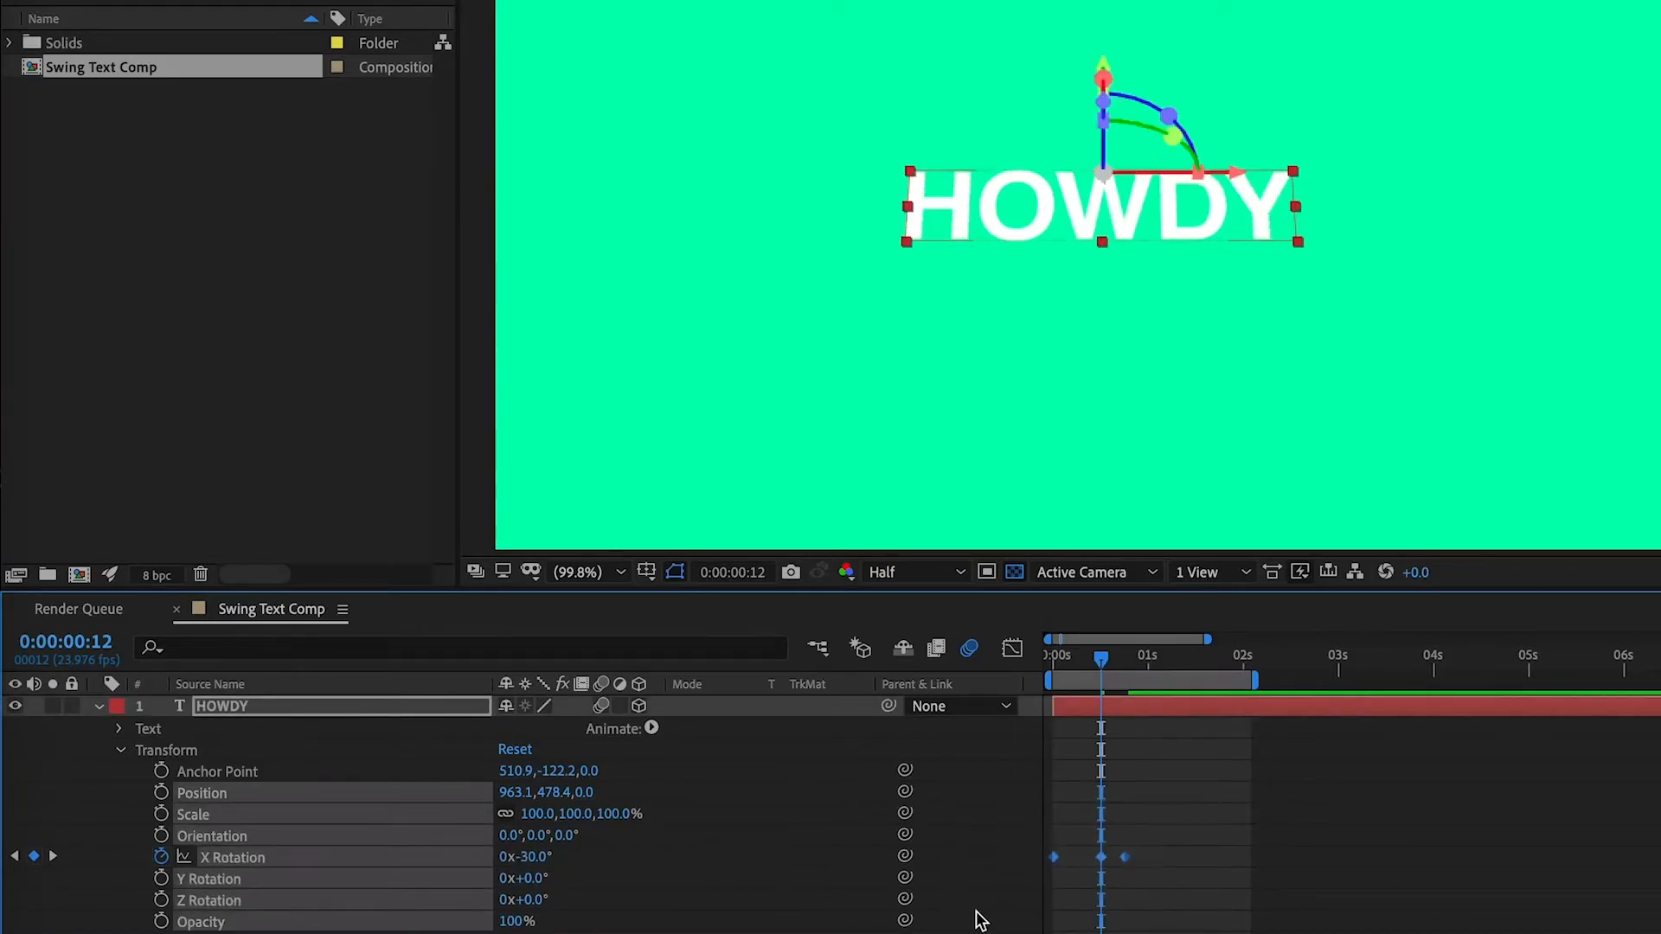
pyautogui.rightClick(1053, 857)
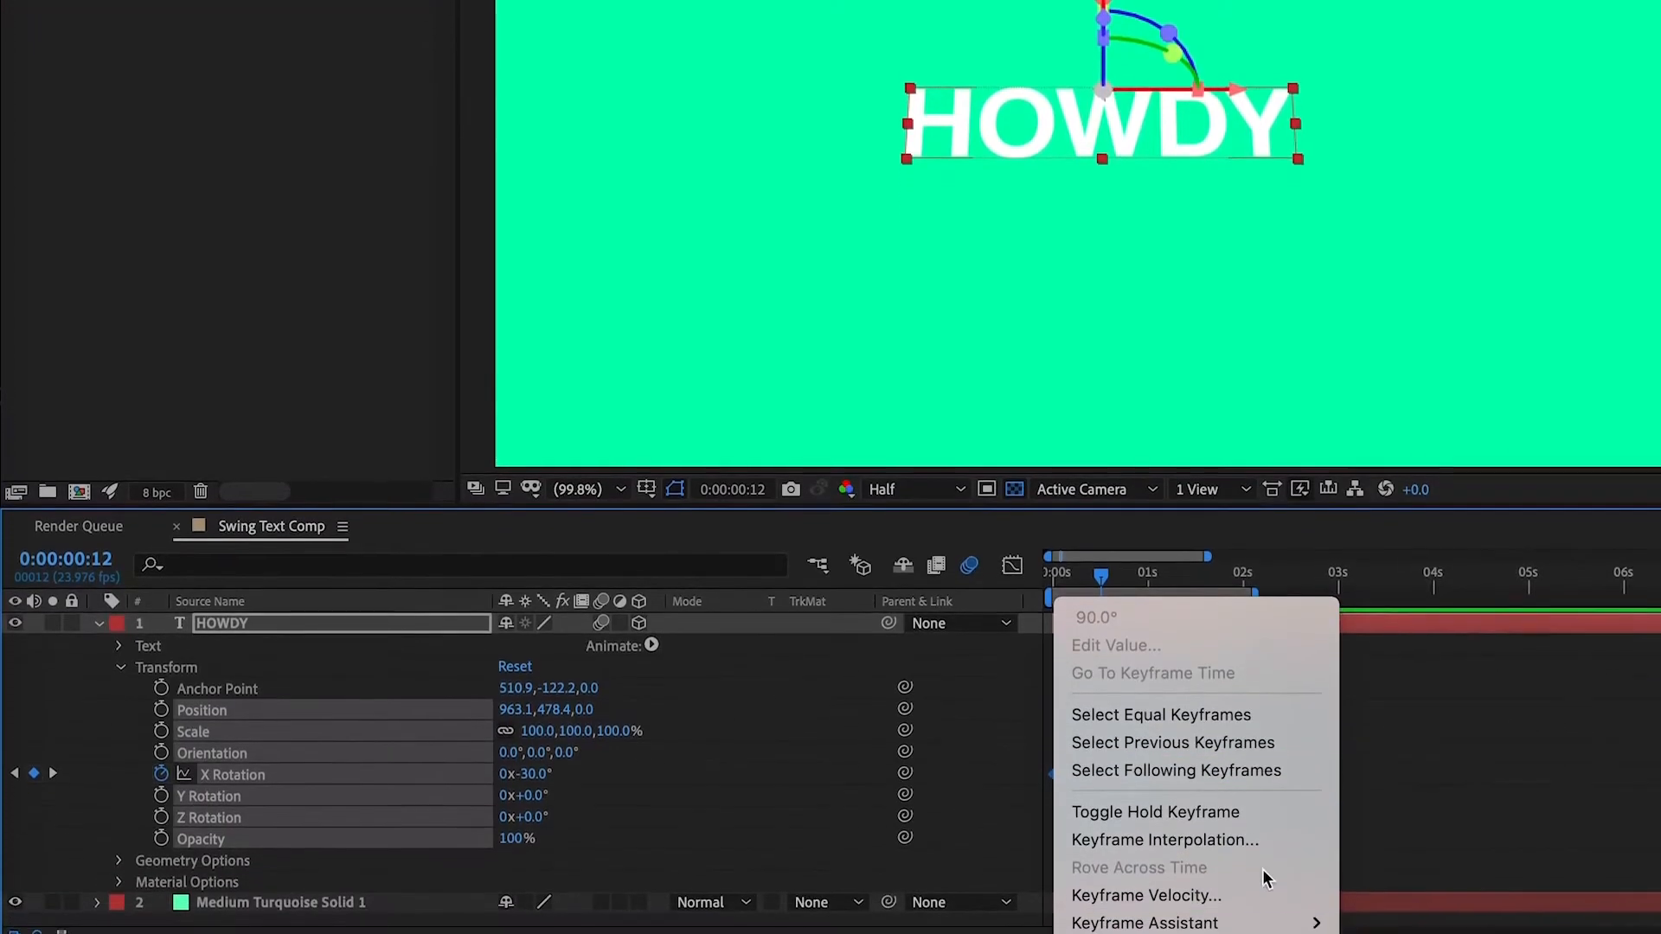
pyautogui.moveTo(1267, 912)
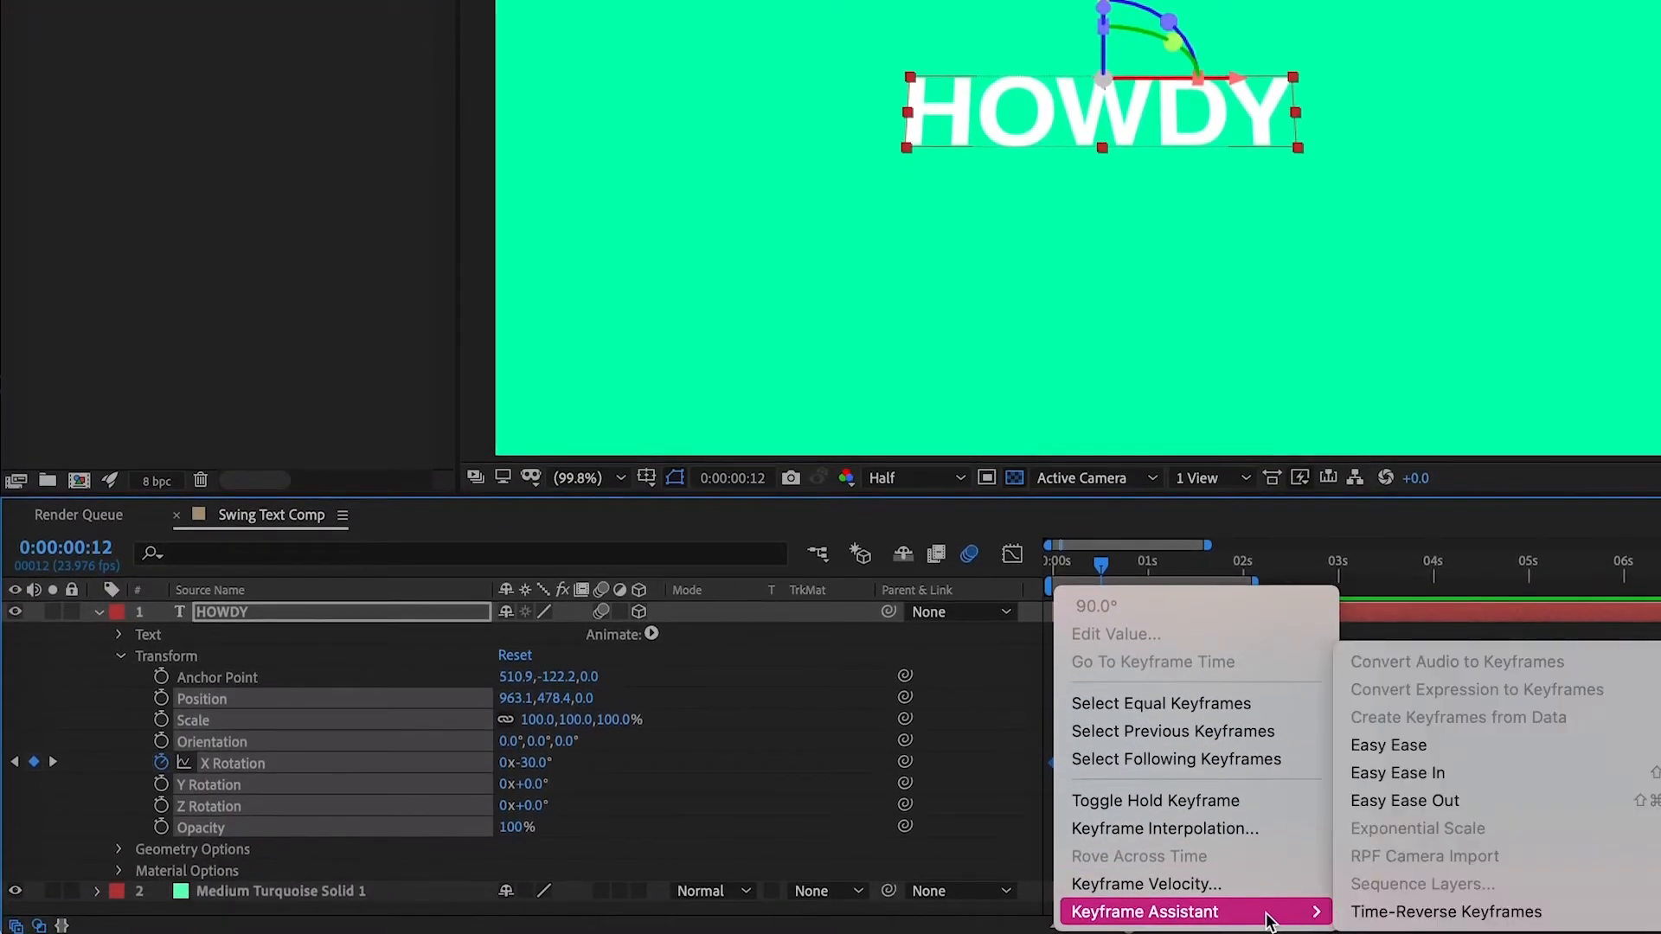
pyautogui.click(1489, 749)
pyautogui.press('pageup')
pyautogui.press('Home')
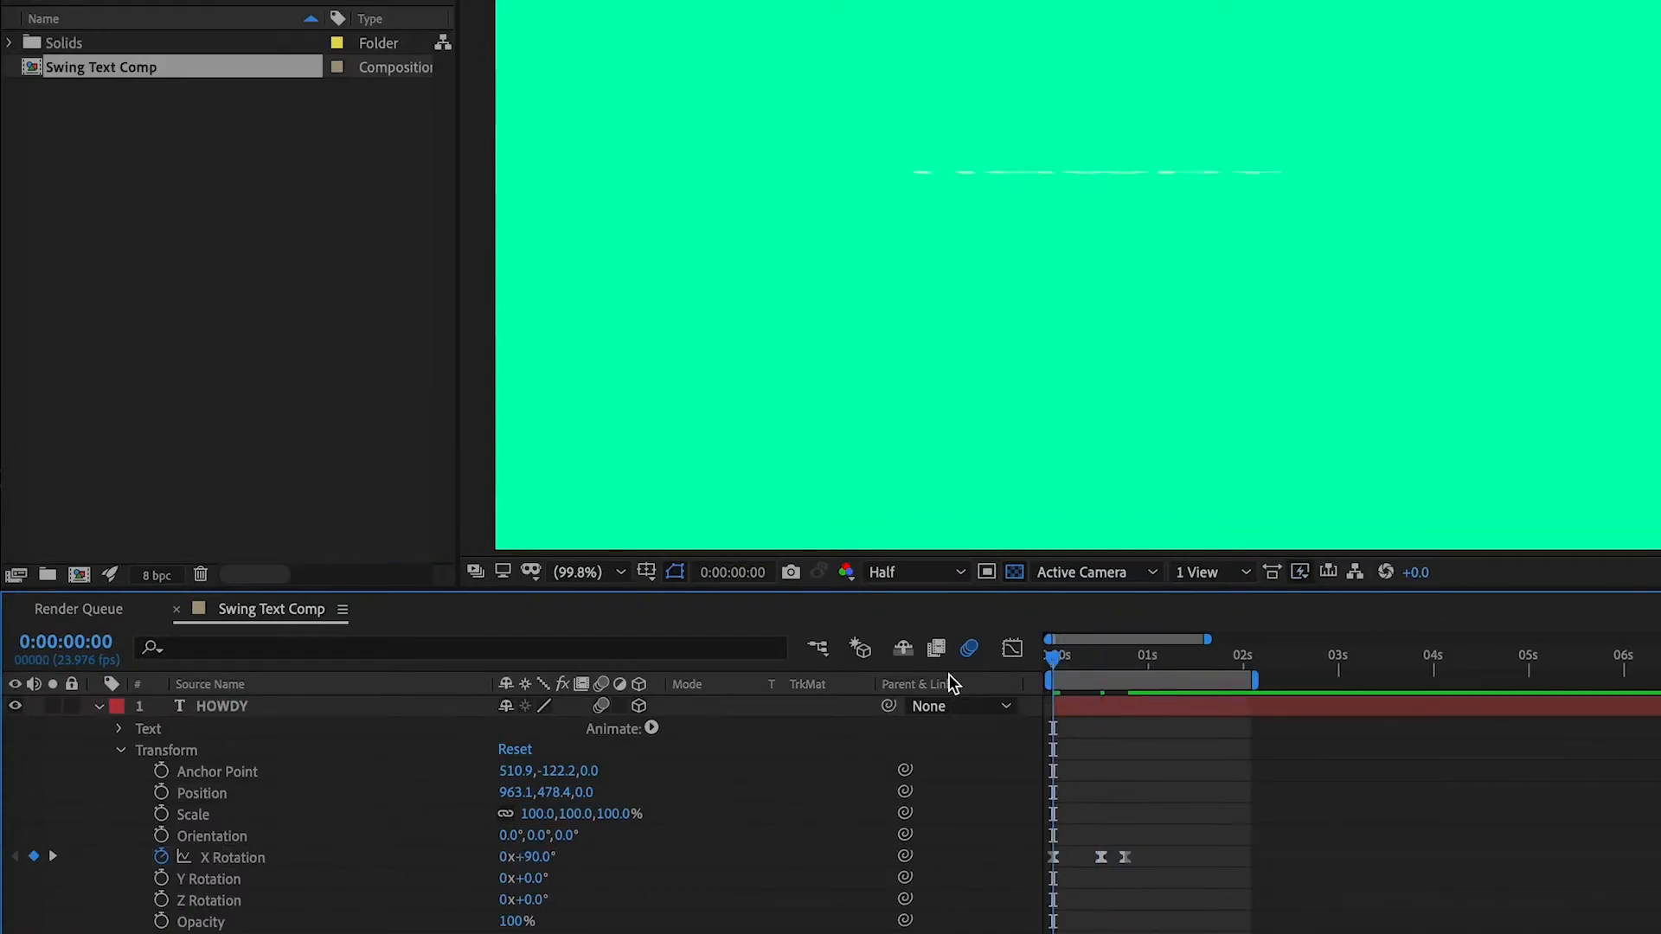
# - Preview HOWDY's eased X Rotation swing from the first frame
pyautogui.press('space')
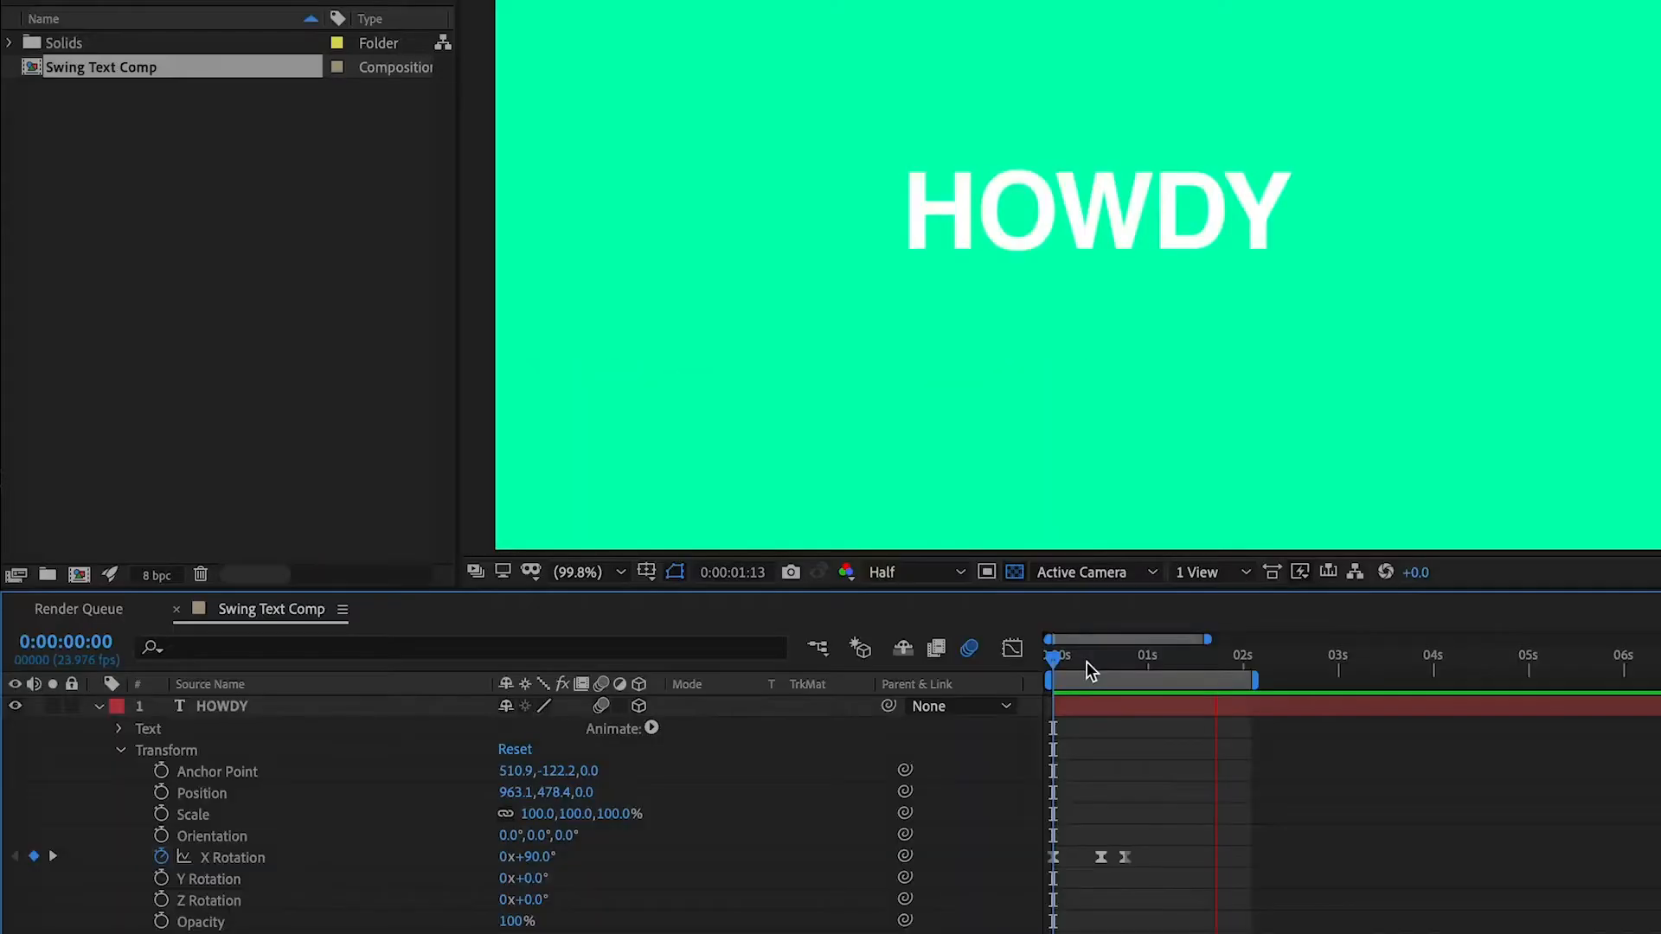
pyautogui.press('space')
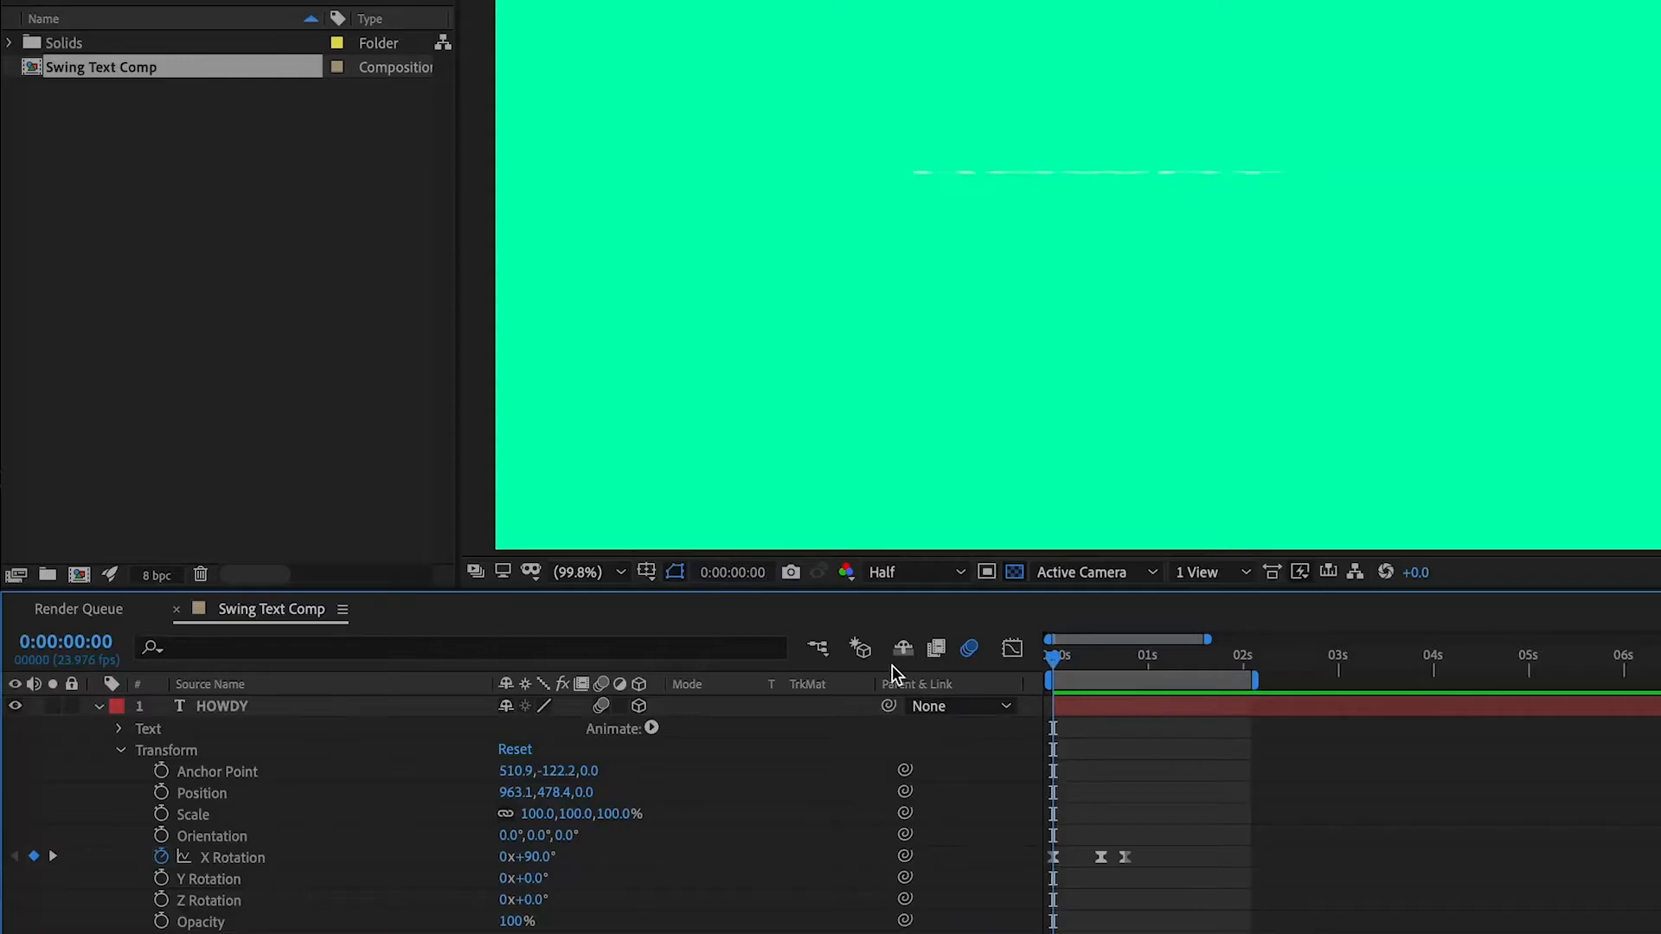
pyautogui.moveTo(1176, 828); pyautogui.dragTo(1082, 860)
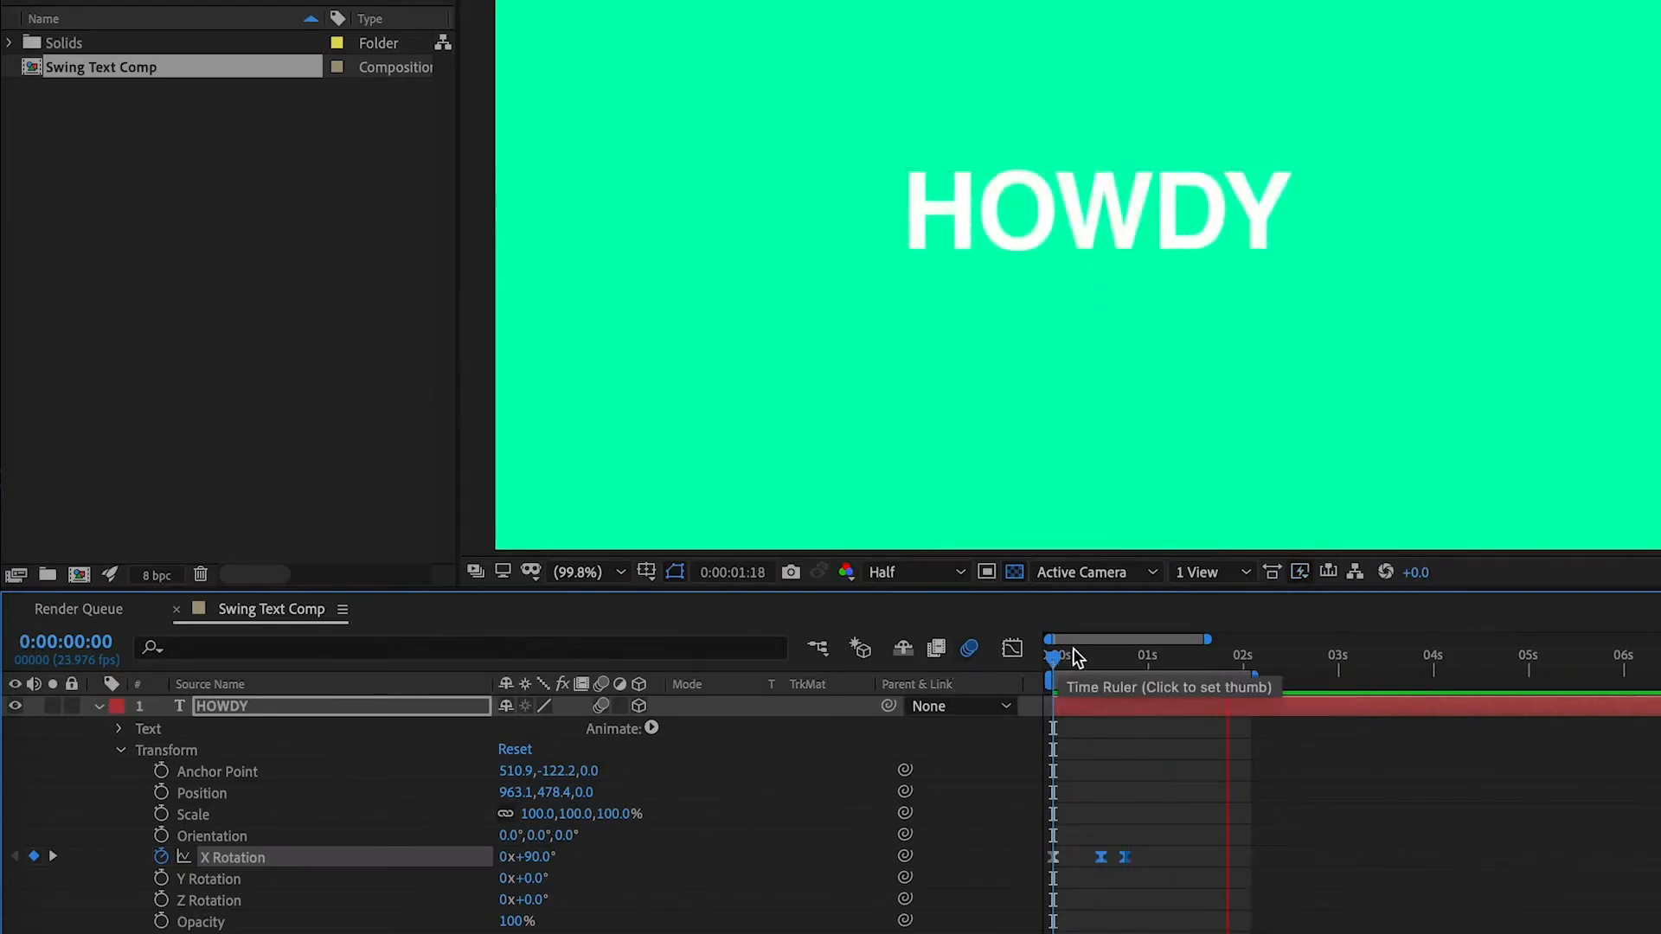
pyautogui.press('space')
pyautogui.click(1026, 52)
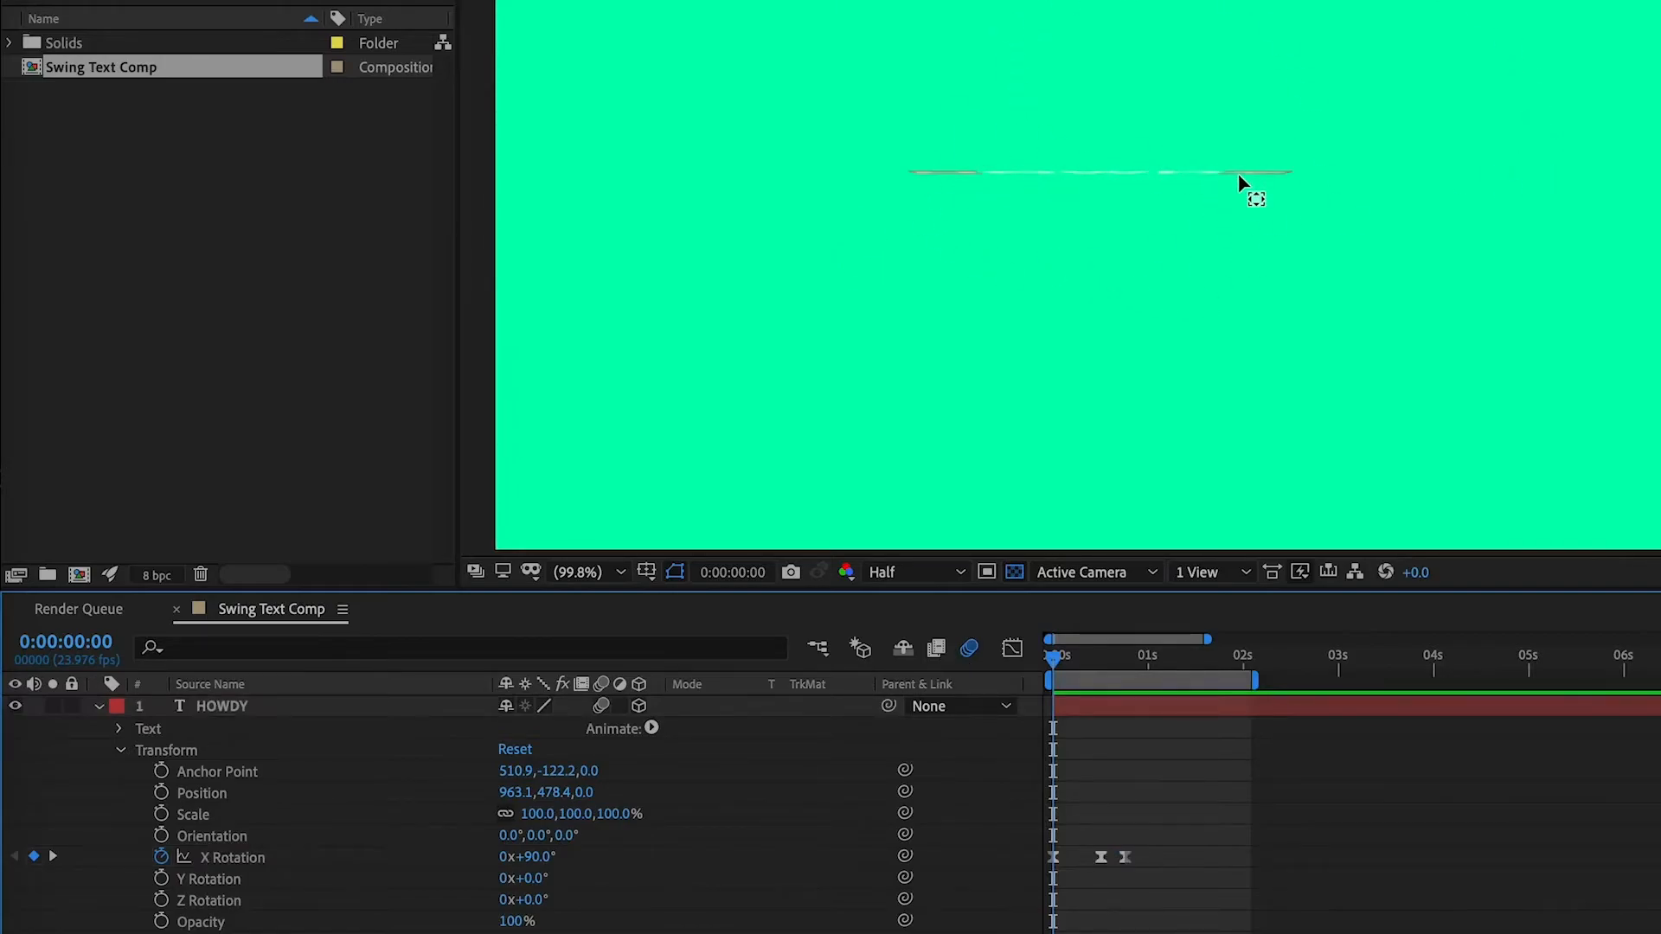
# - Keyframe HOWDY's Opacity from 0% at the first frame to 100% at 0:00:00:03
pyautogui.click(242, 709)
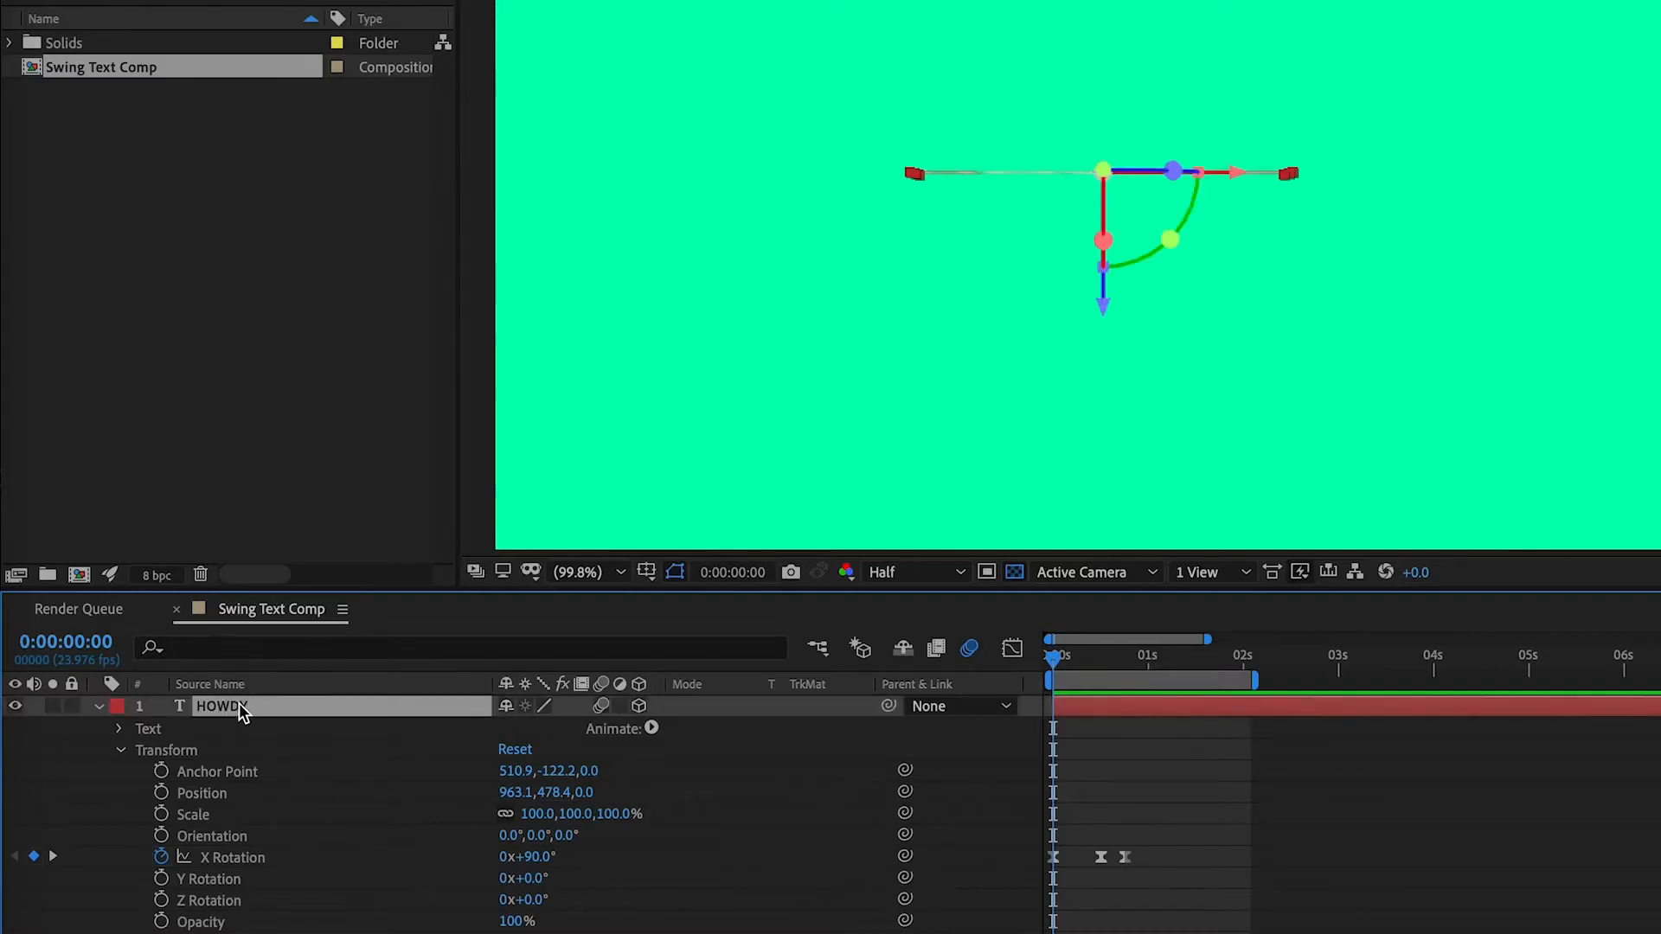
pyautogui.press('t')
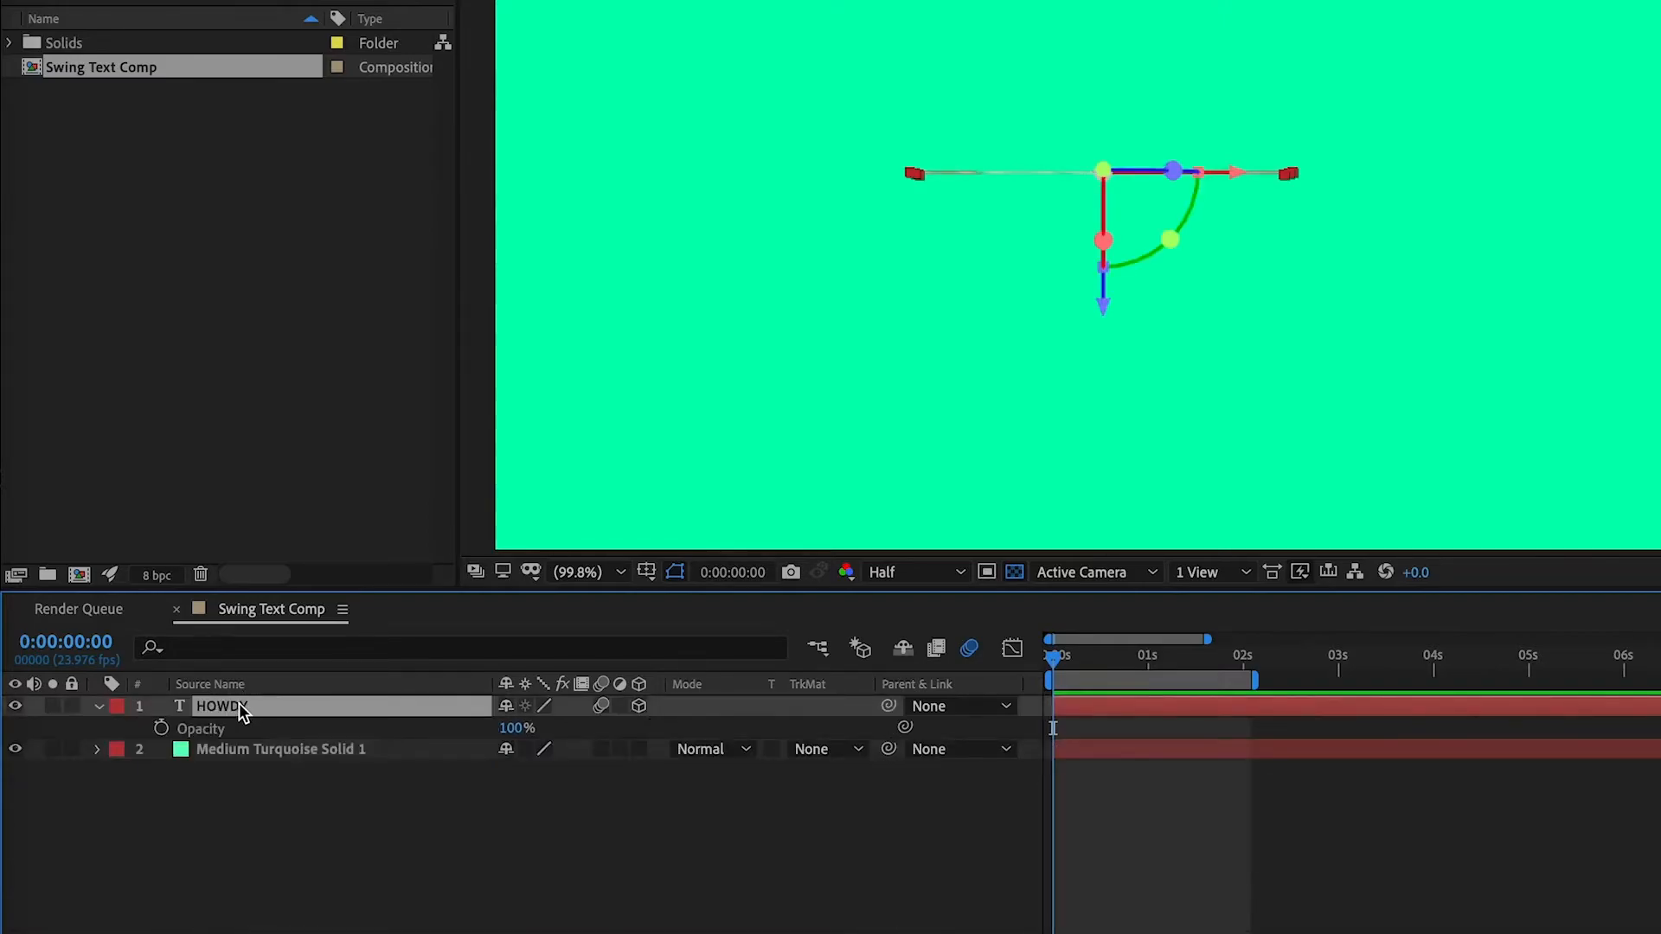
pyautogui.click(161, 730)
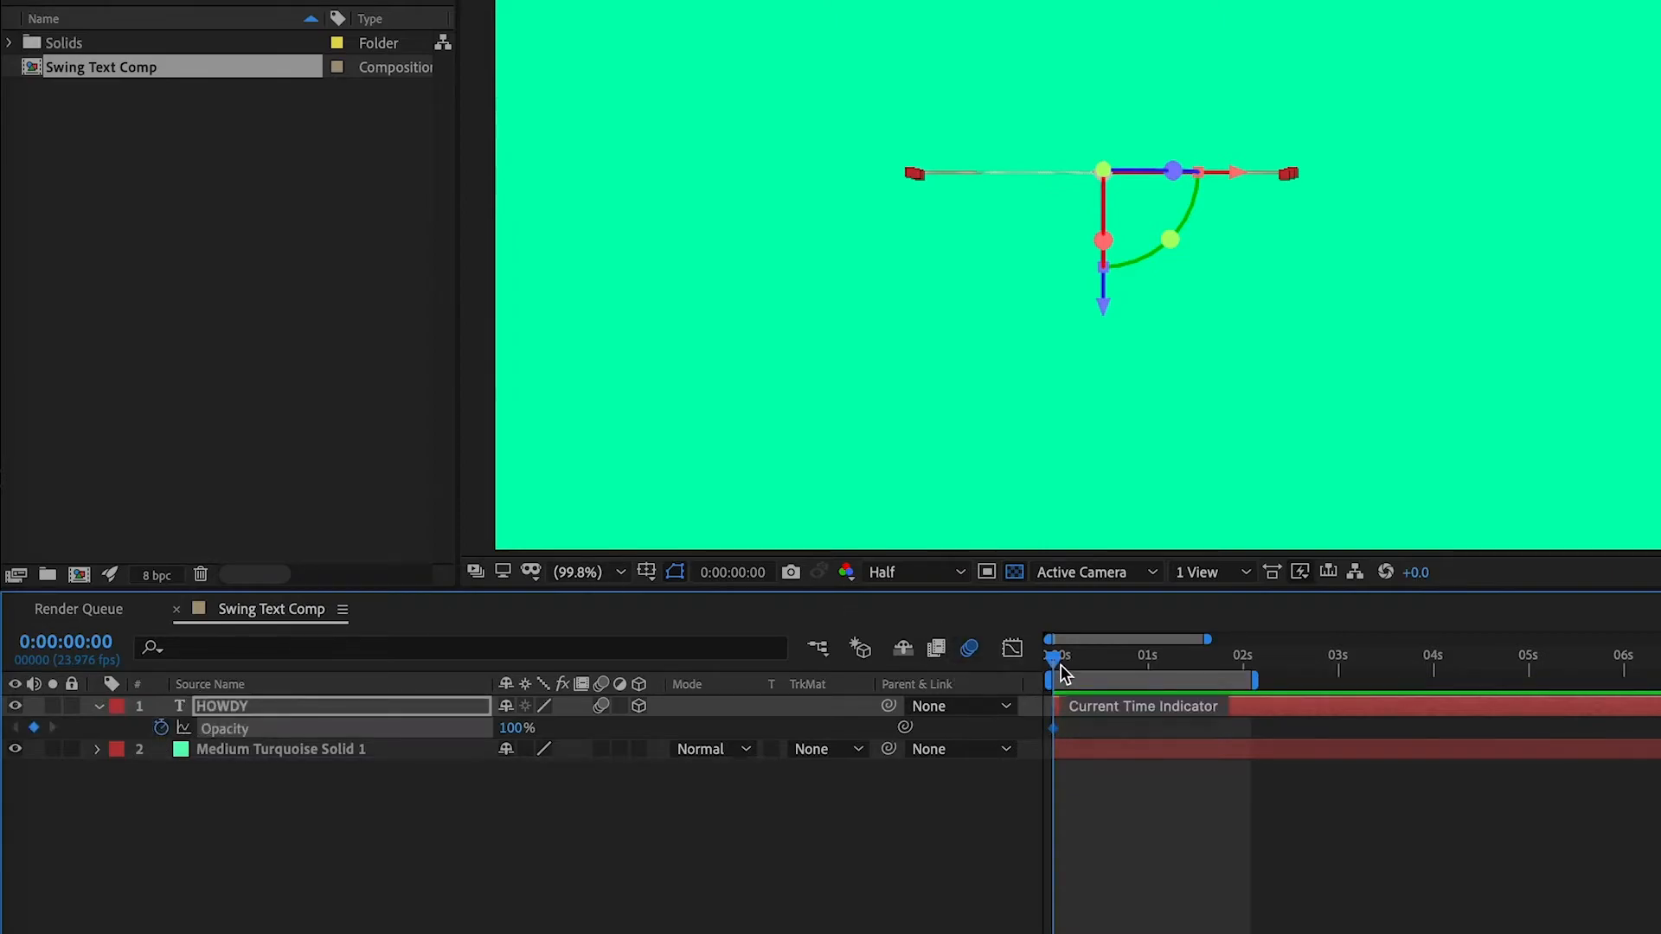
pyautogui.moveTo(1062, 664); pyautogui.dragTo(1076, 670)
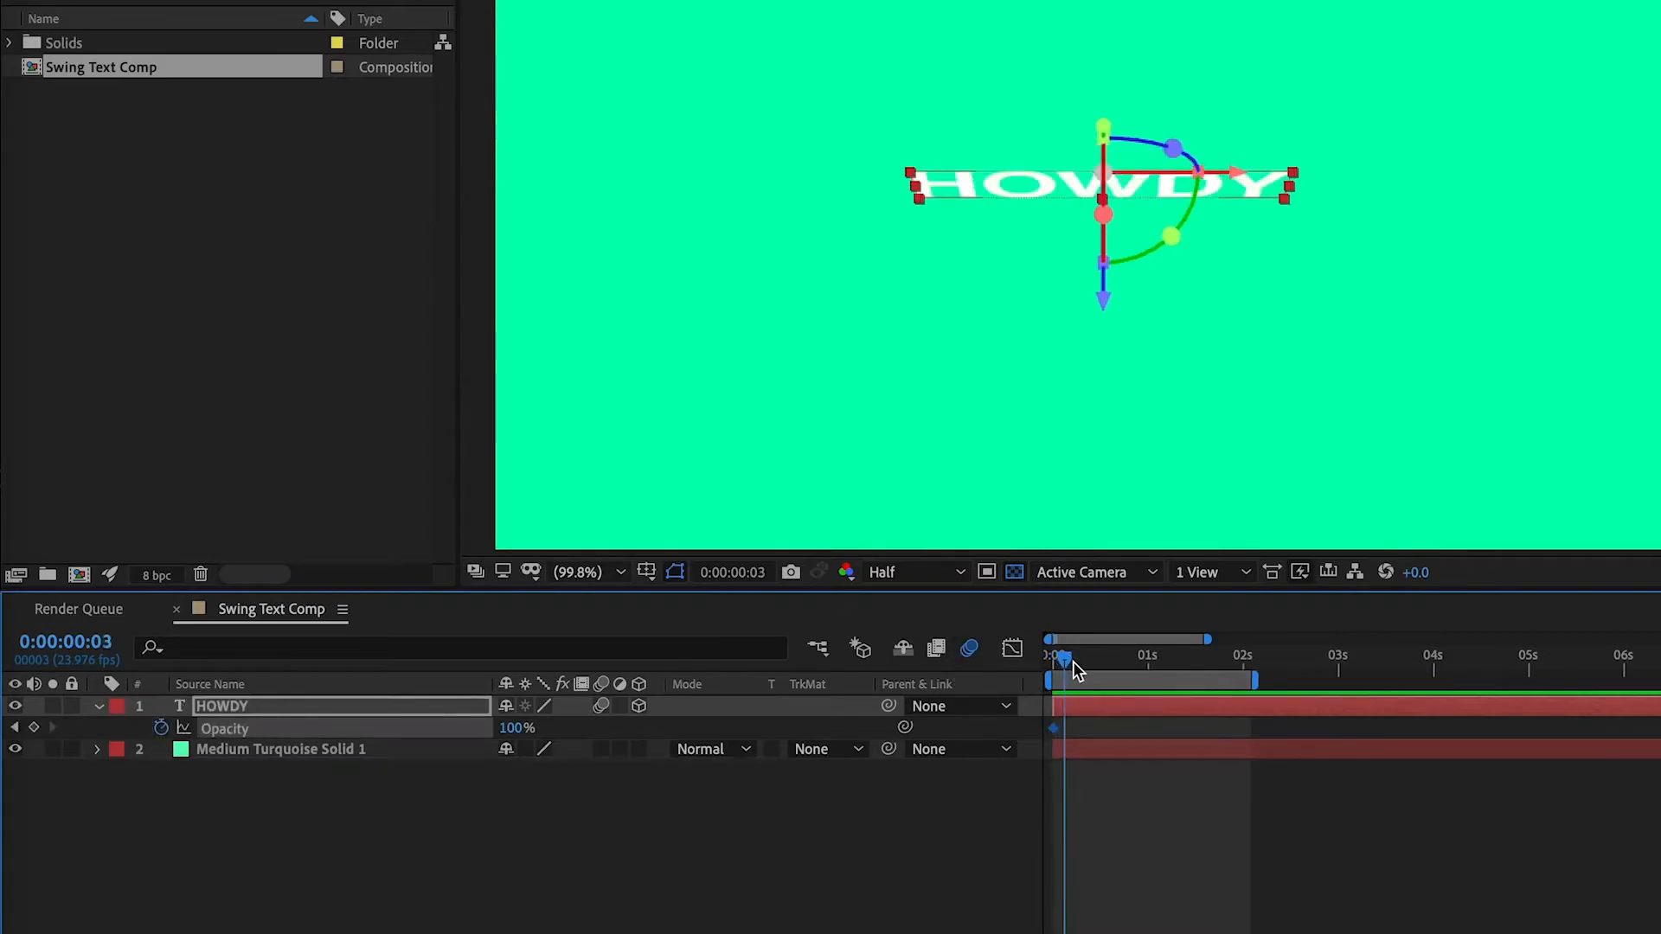
pyautogui.click(35, 729)
pyautogui.moveTo(1067, 663); pyautogui.dragTo(1005, 668)
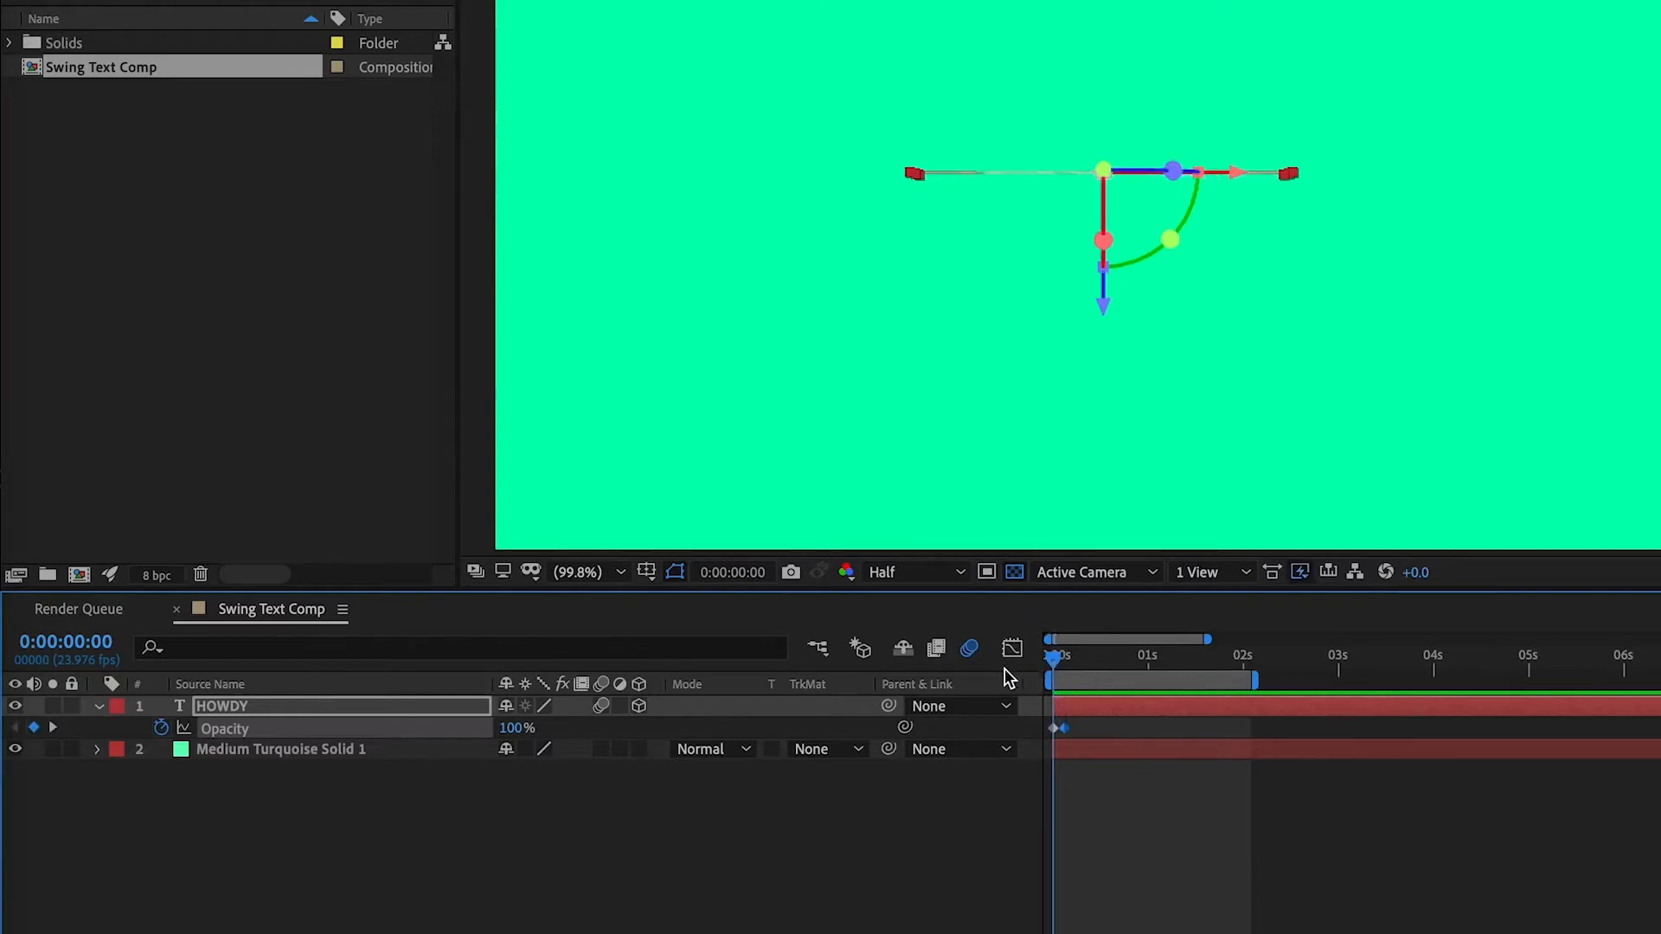
pyautogui.click(512, 729)
pyautogui.write('0')
pyautogui.press('Return')
# - Apply Easy Ease to both Opacity keyframes and show all of HOWDY's keyframed properties
pyautogui.moveTo(1140, 725); pyautogui.dragTo(937, 760)
pyautogui.press('F9')
pyautogui.click(261, 707)
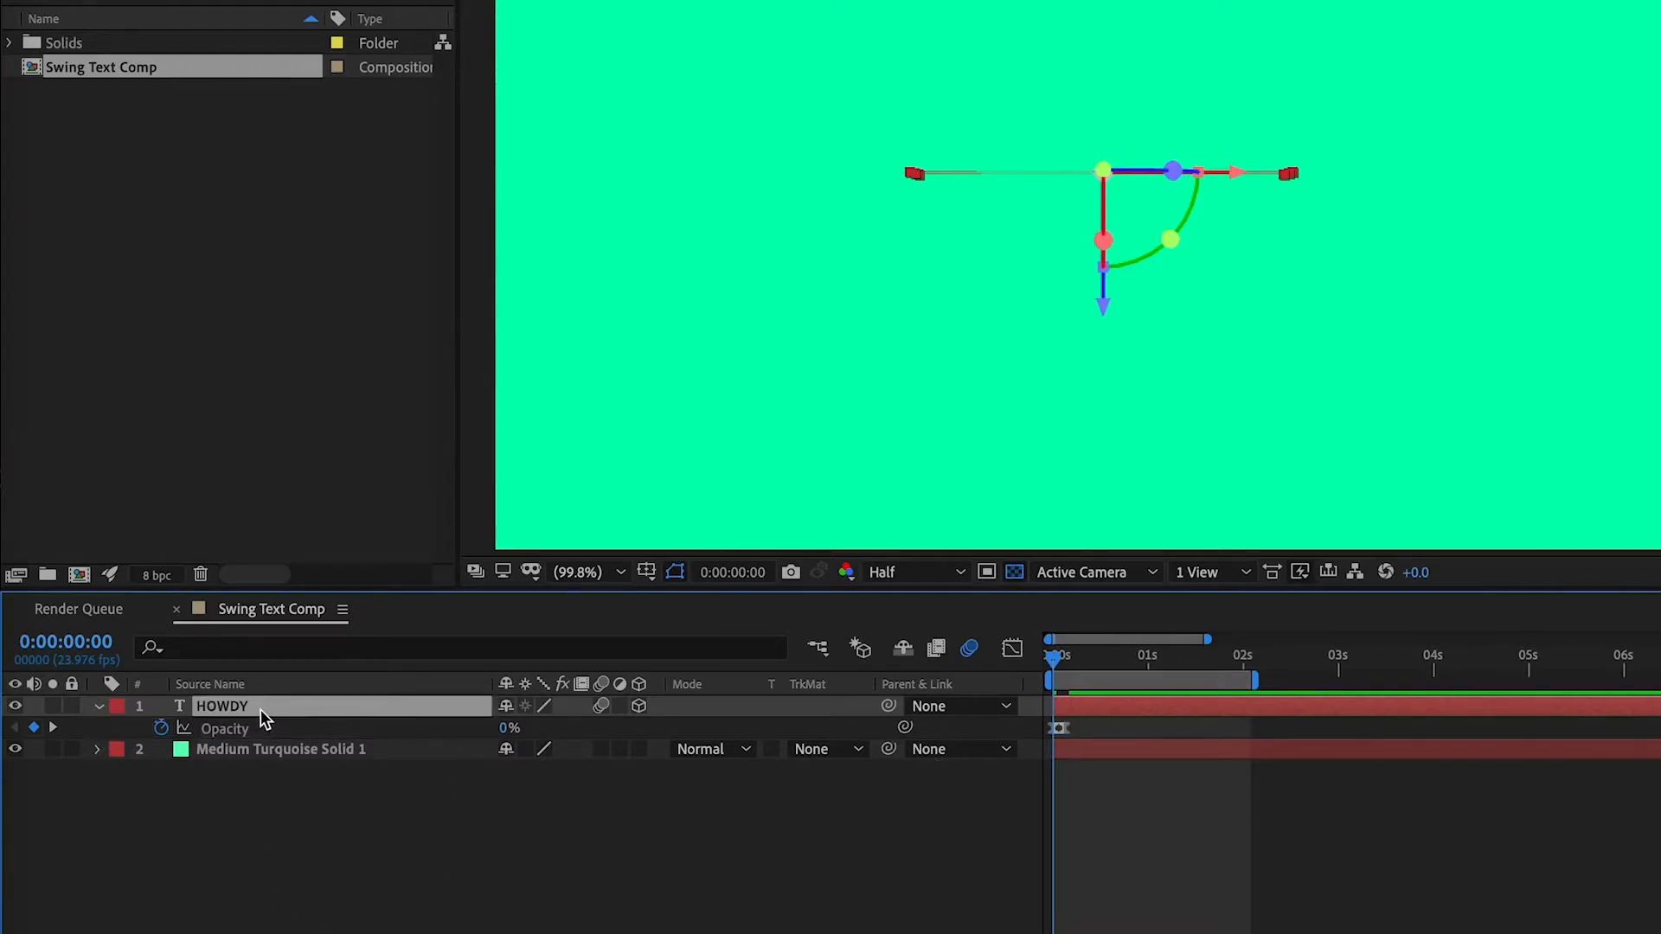
pyautogui.hotkey('ctrl', 'v')
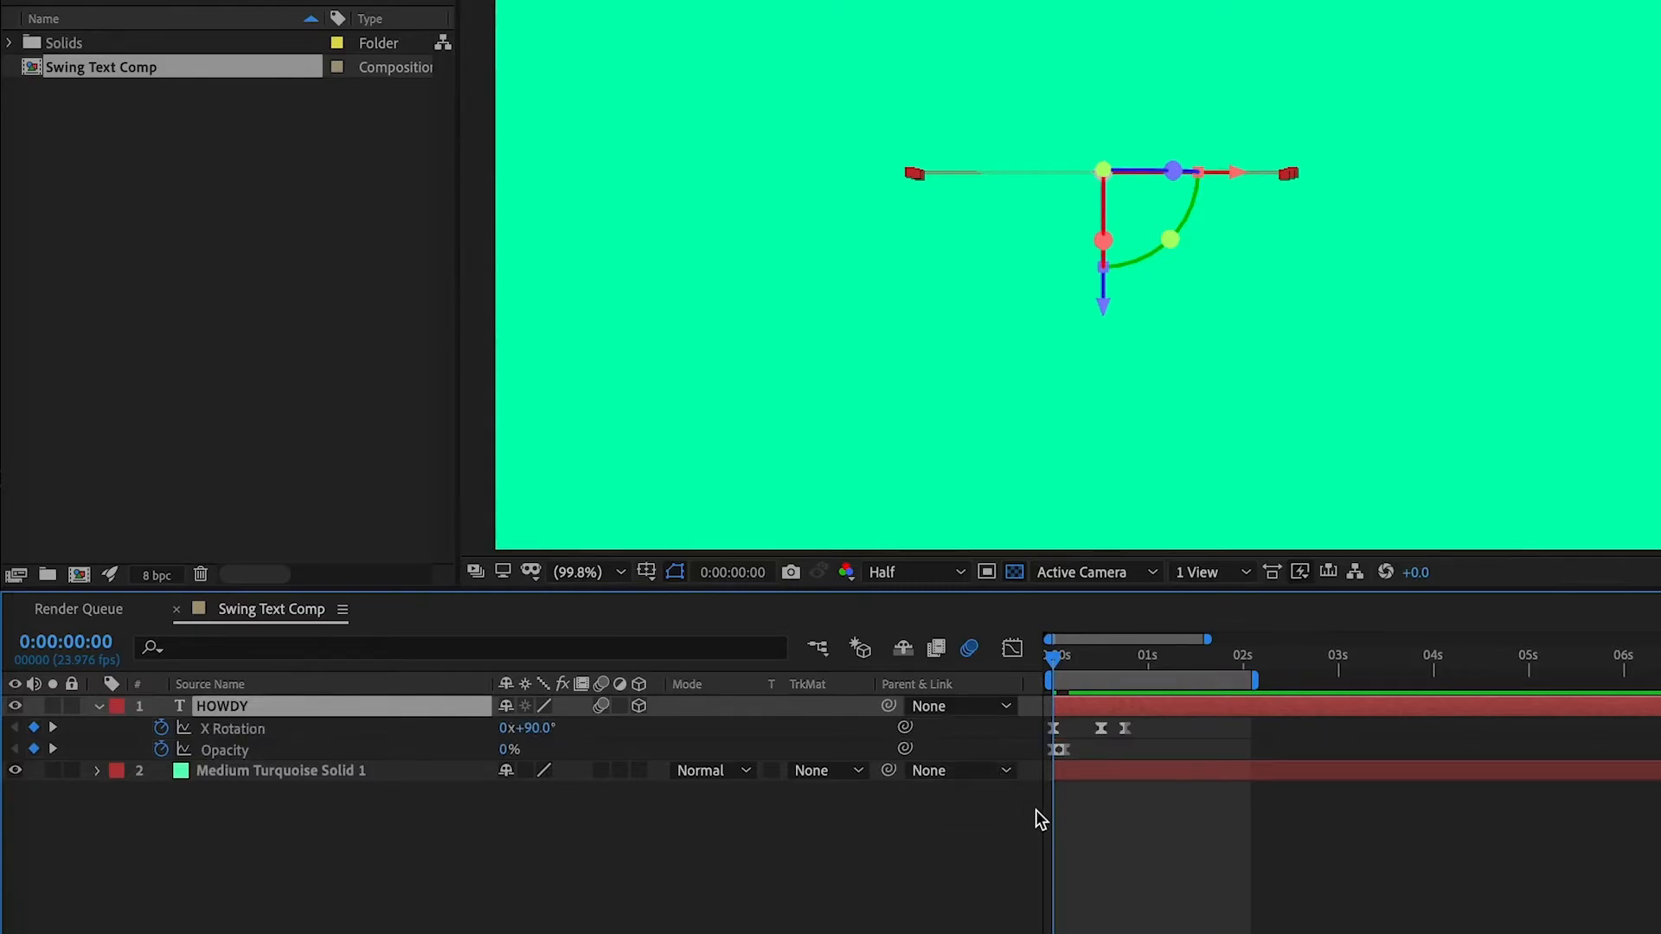
# - Preview the HOWDY swing together with its opacity fade-in
pyautogui.scroll(5, 1088, 812)
pyautogui.scroll(-3, 1088, 811)
pyautogui.scroll(1, 1088, 811)
pyautogui.scroll(1, 1088, 811)
pyautogui.press('space')
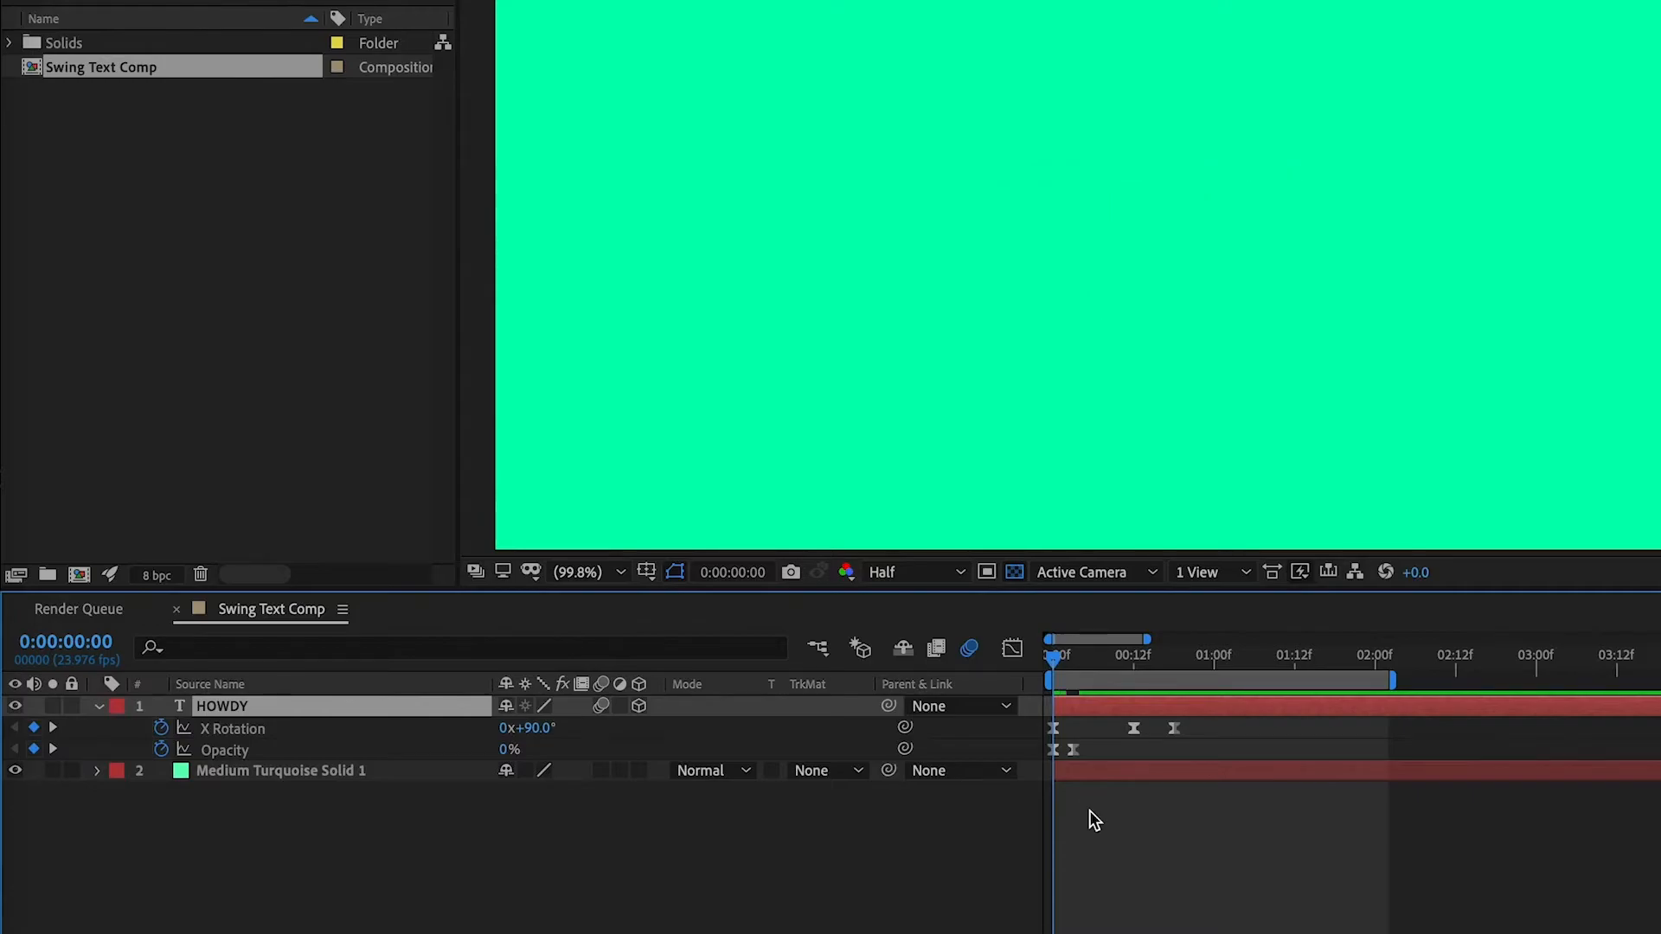
pyautogui.press('space')
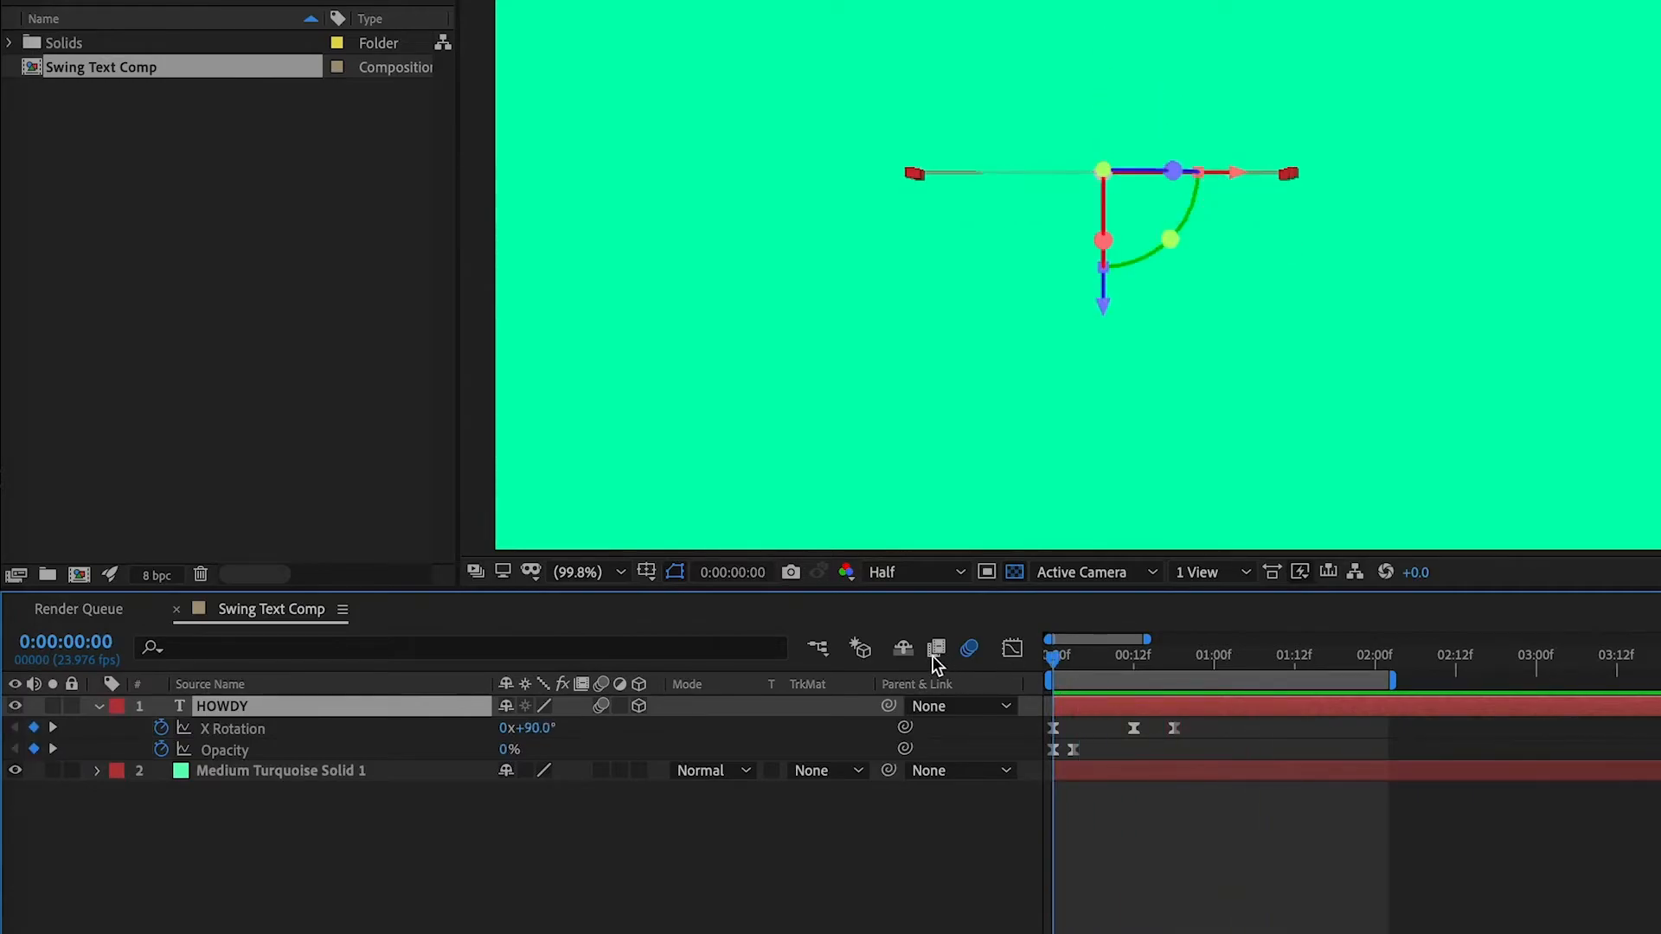
pyautogui.press('space')
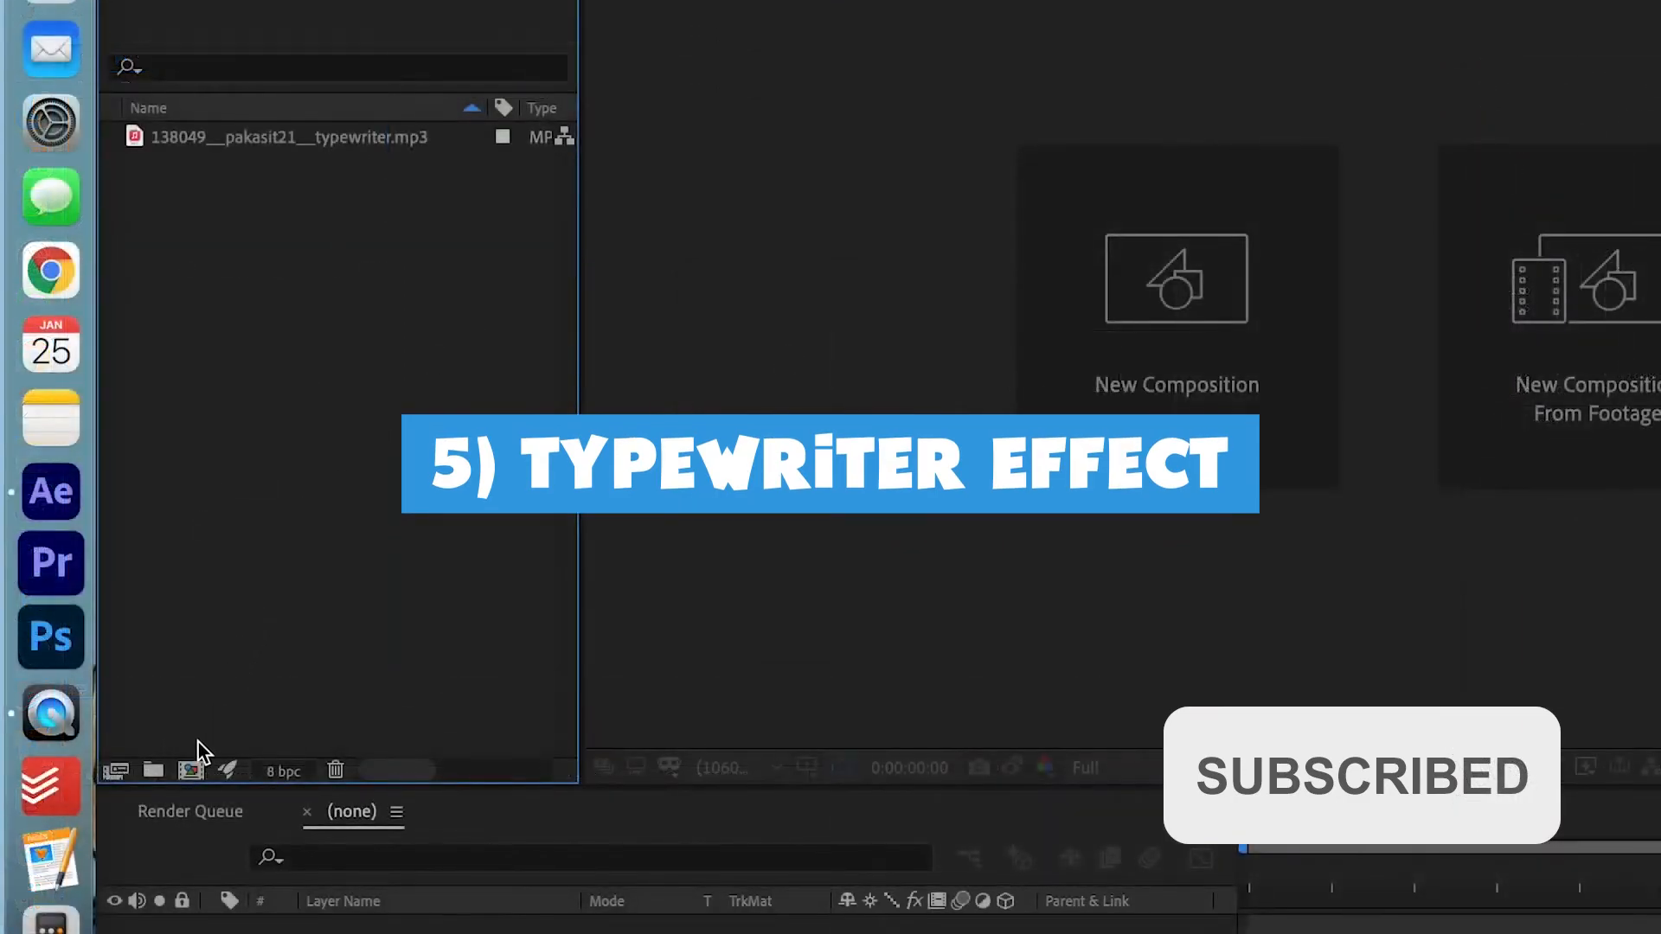
# - Start a new composition with a width of 1920 px and a height of 1080 px
pyautogui.click(191, 768)
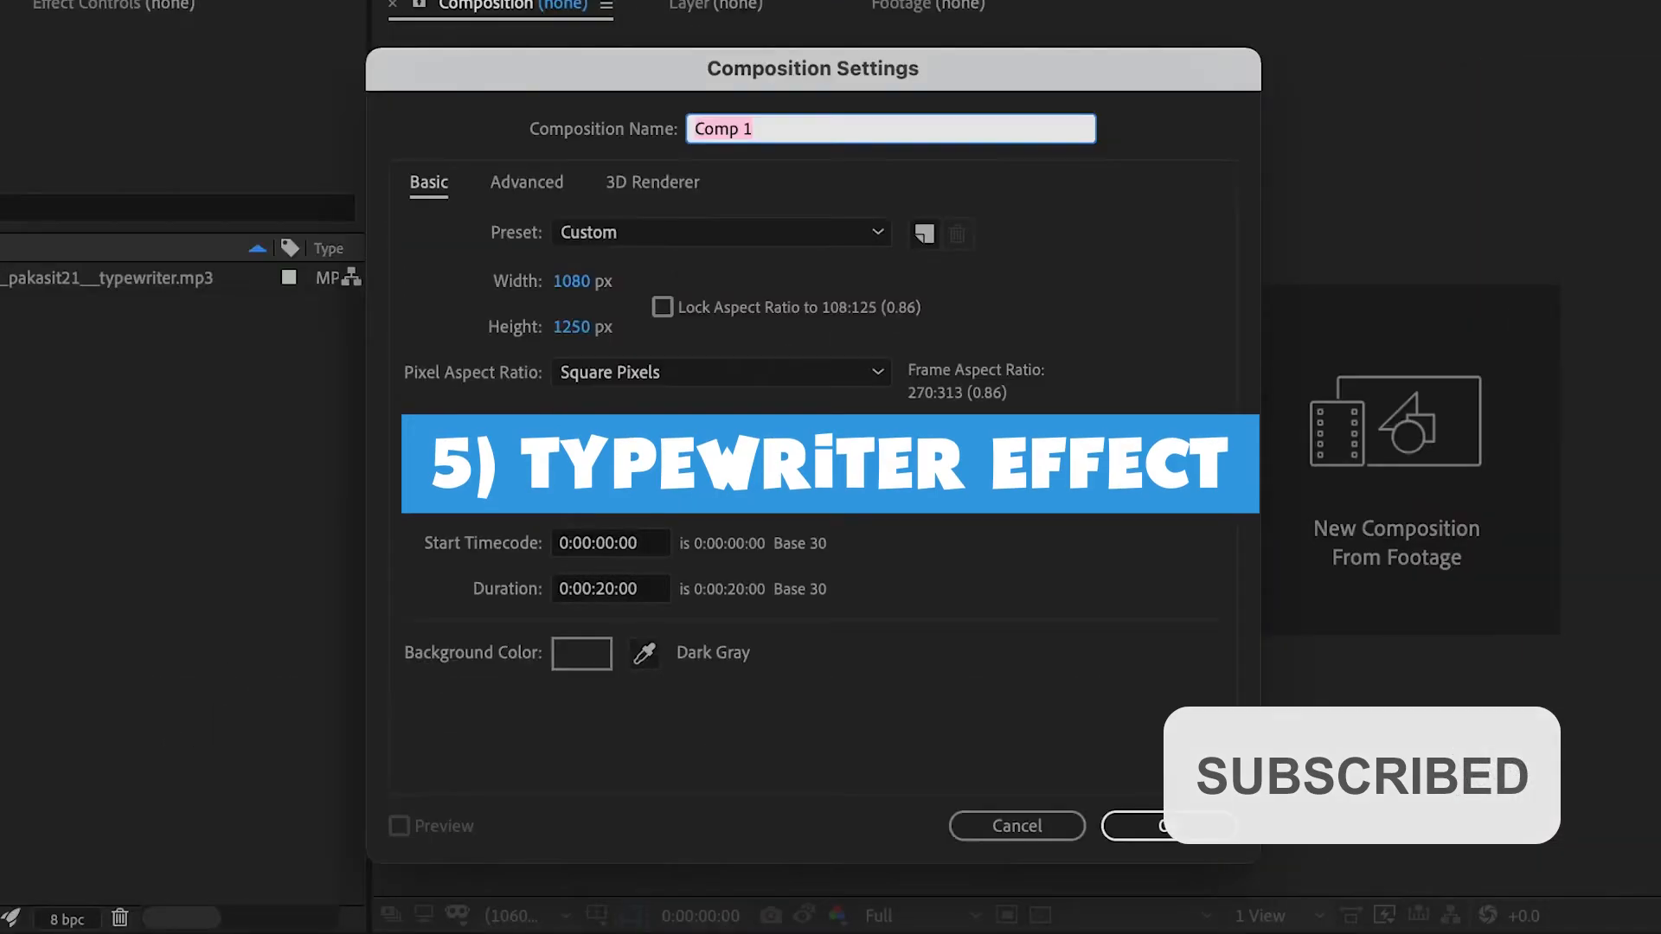
pyautogui.click(578, 285)
pyautogui.write('1920')
pyautogui.click(569, 334)
pyautogui.write('1080')
pyautogui.click(1082, 300)
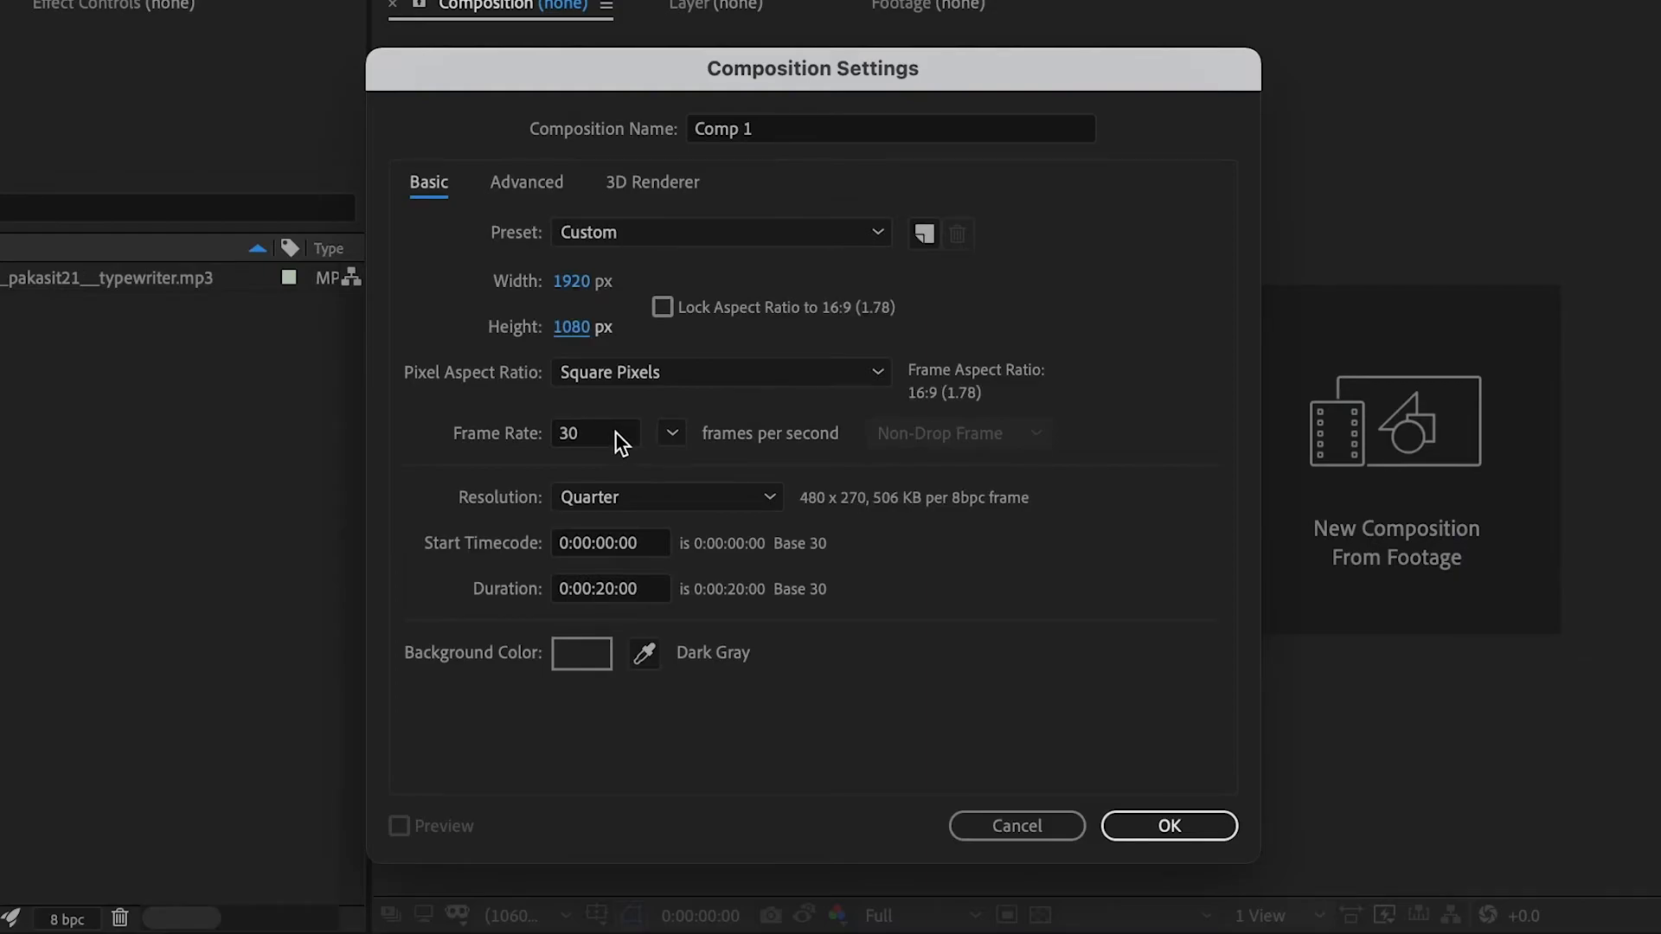
# - Set the composition duration to 0:00:05:00 and create the composition
pyautogui.click(611, 592)
pyautogui.press('BackSpace')
pyautogui.press('BackSpace')
pyautogui.write('05')
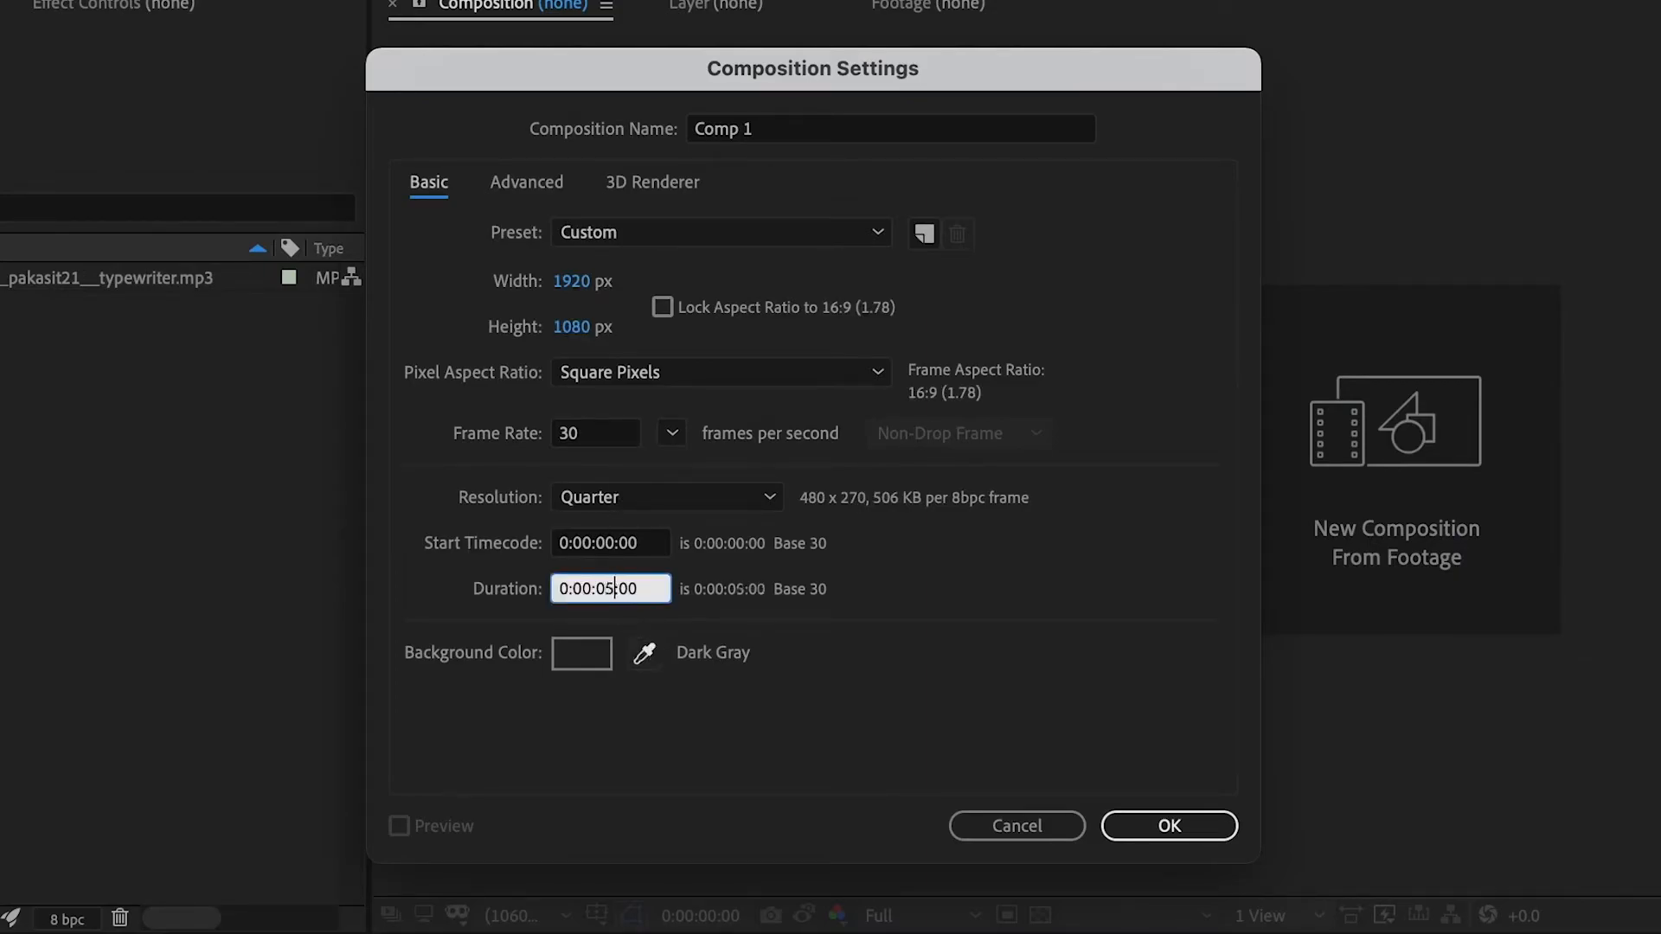
pyautogui.click(1067, 588)
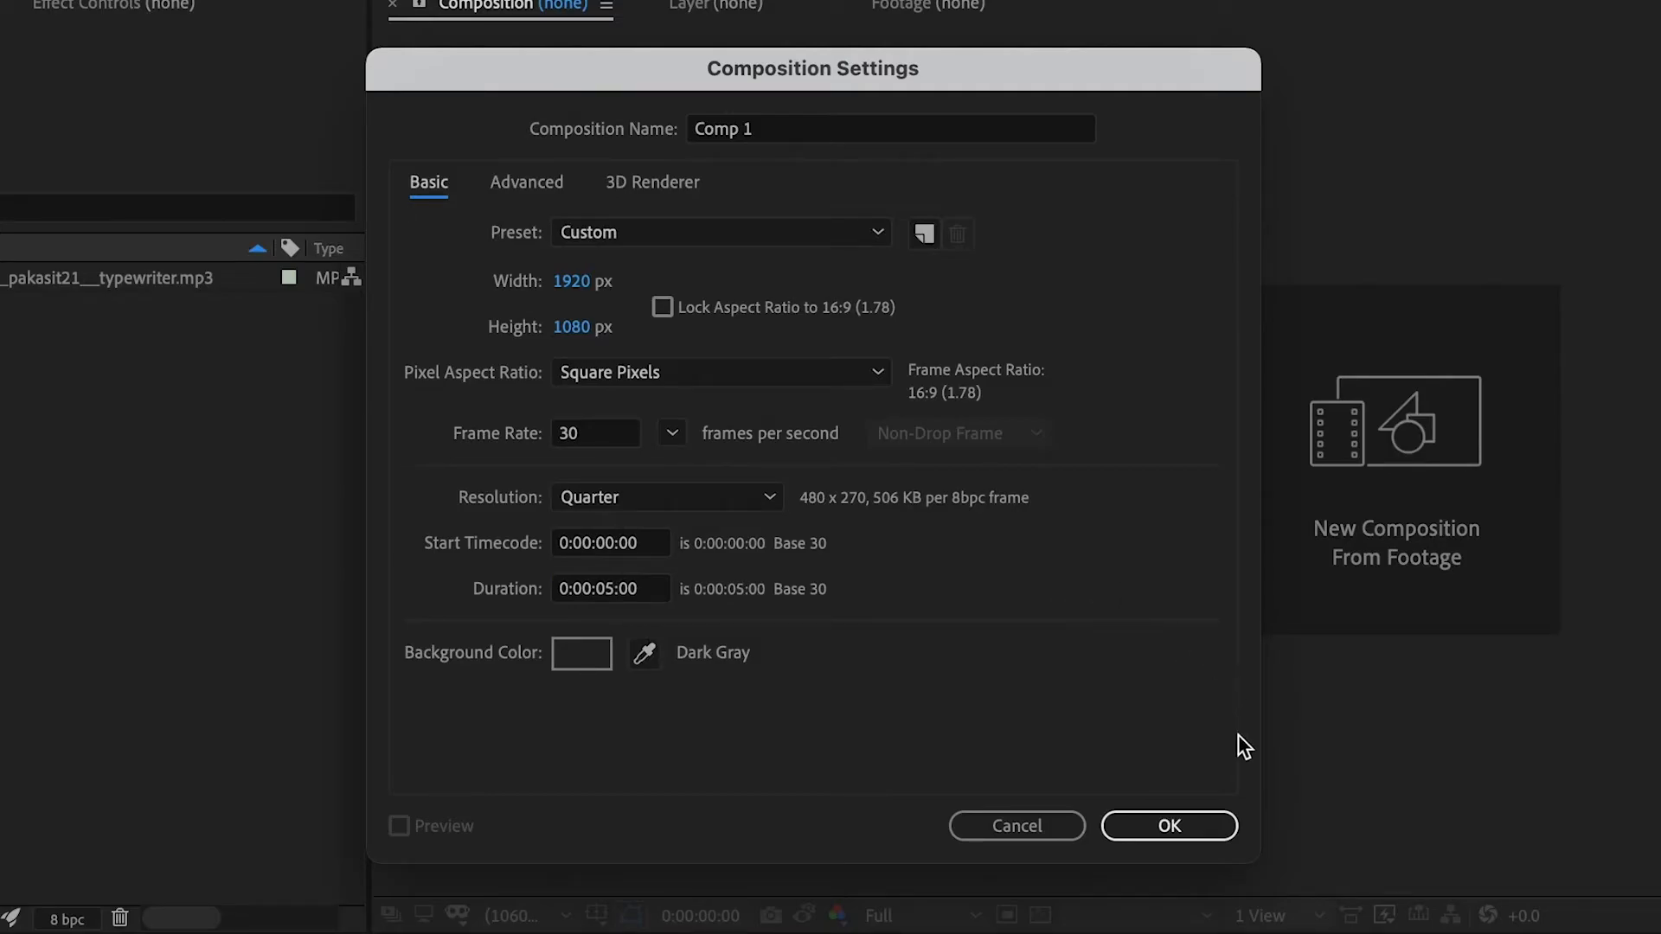
pyautogui.click(1211, 834)
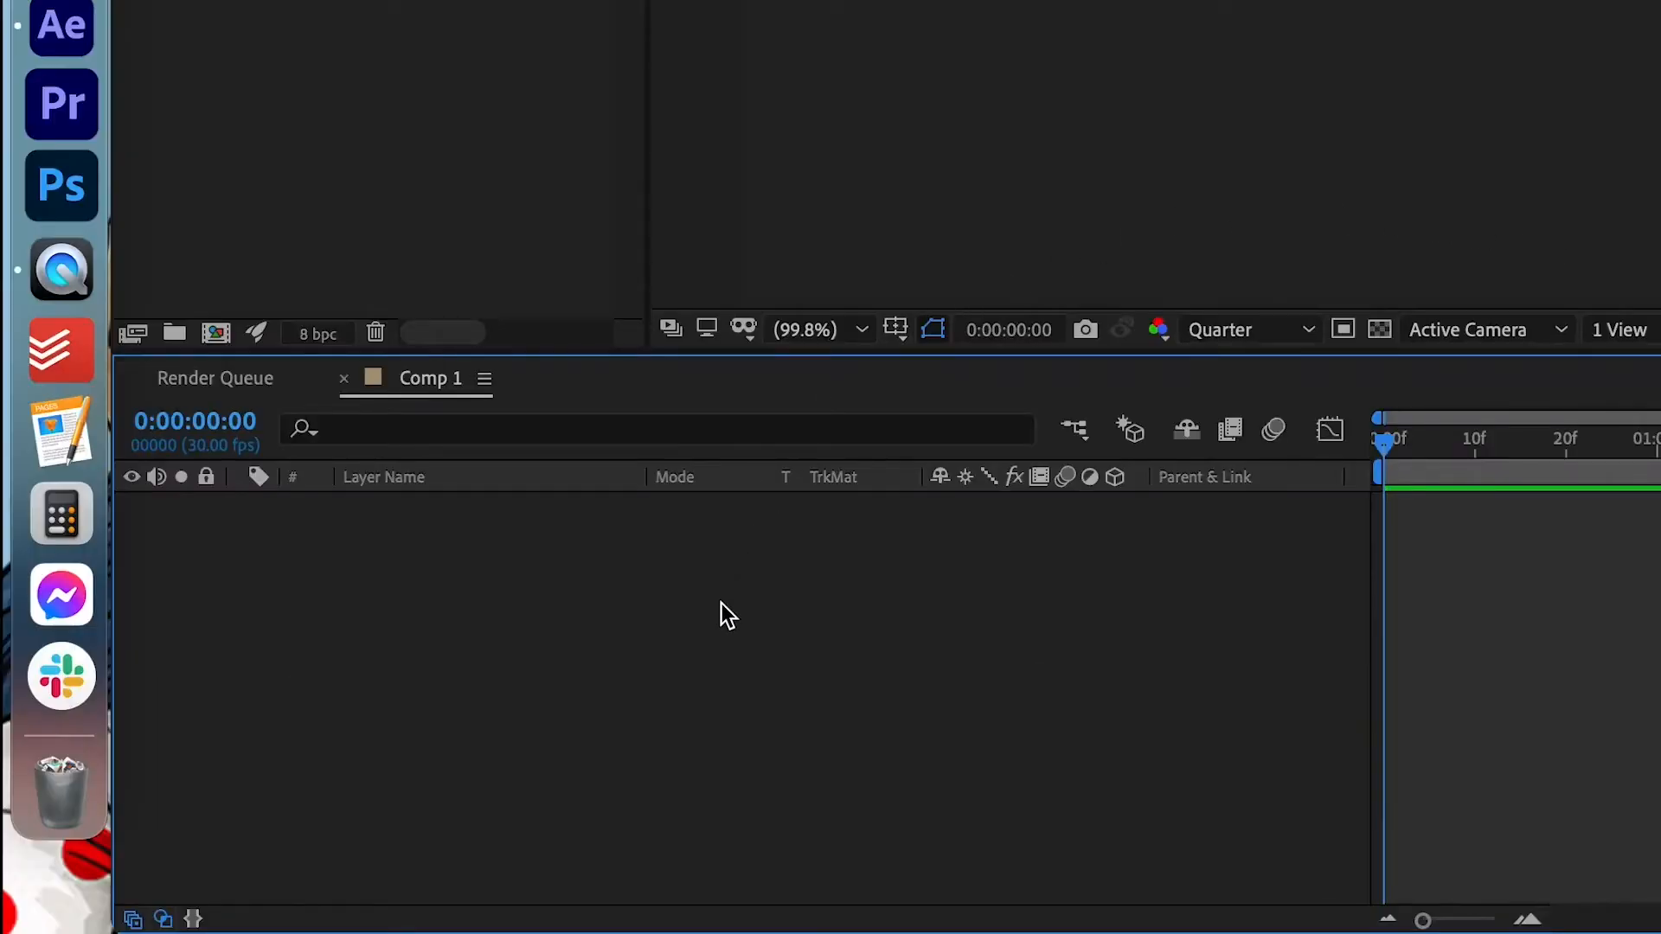
# - Add a white 1920 x 1080 px solid layer named BG to Comp 1
pyautogui.rightClick(721, 604)
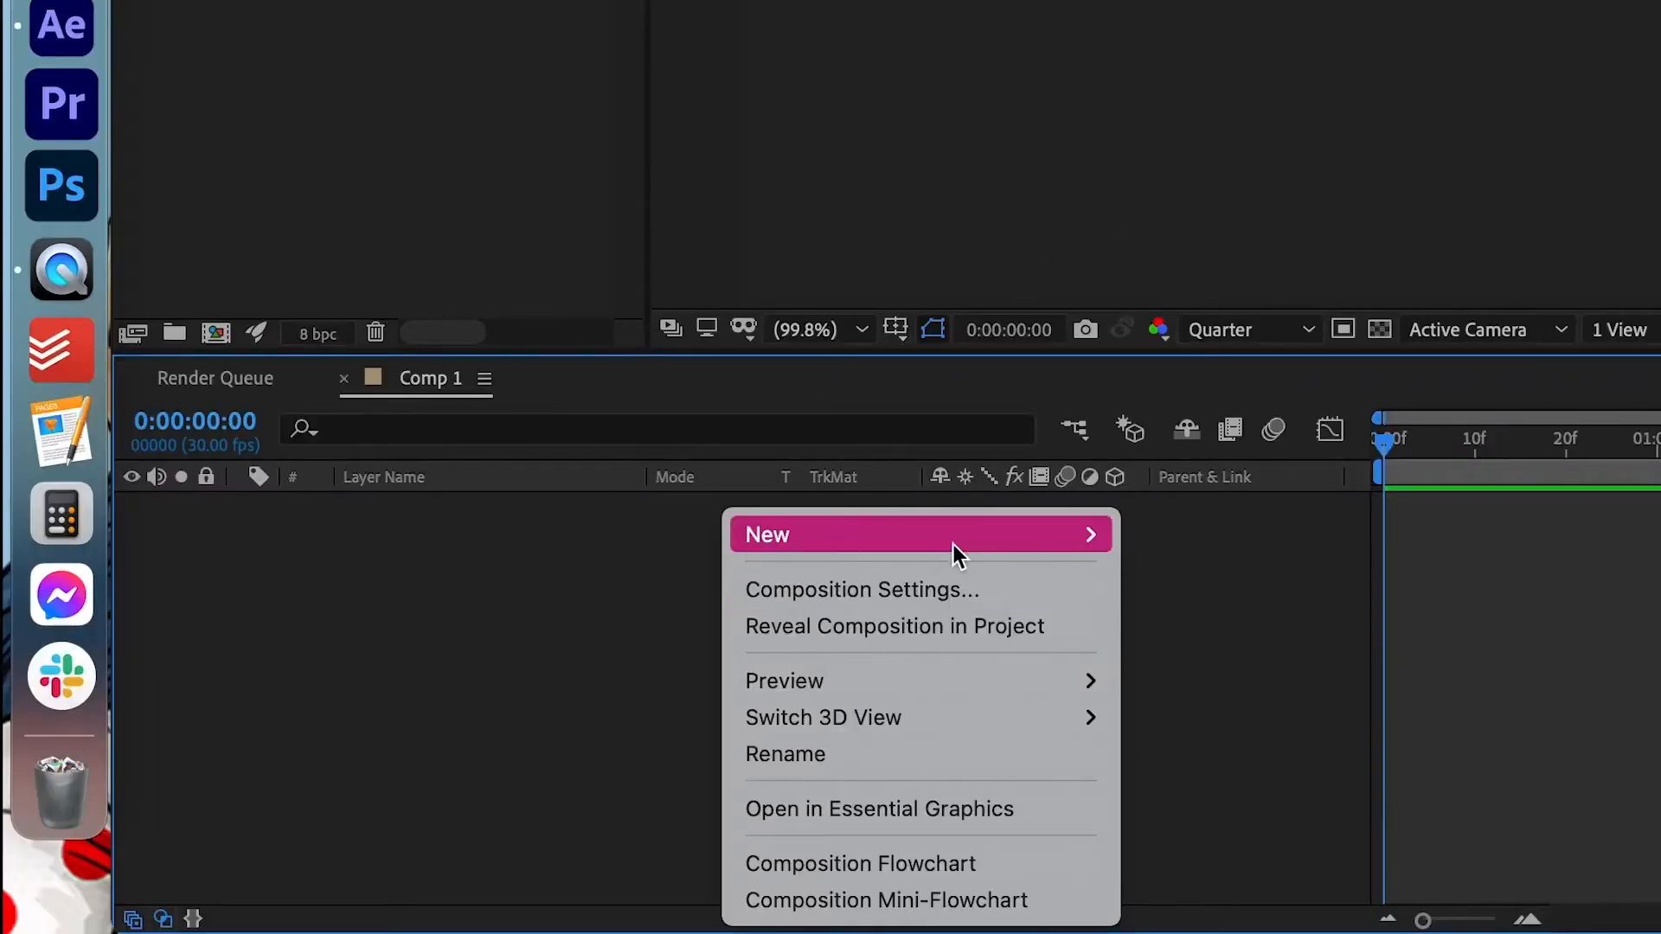
pyautogui.moveTo(957, 540)
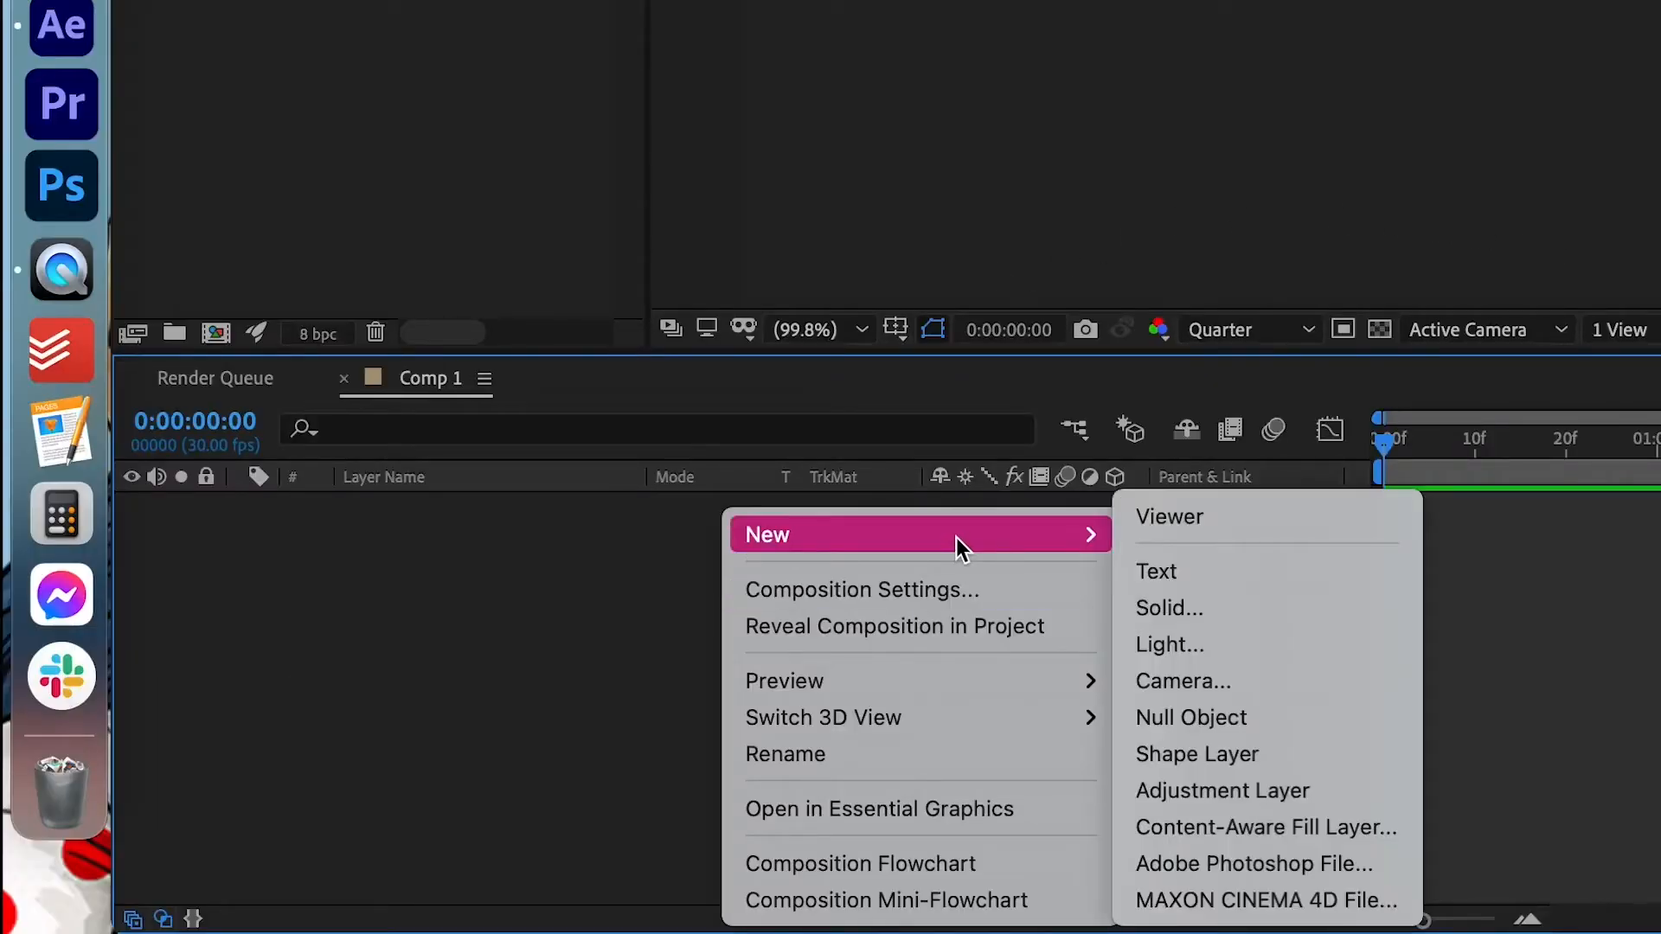
pyautogui.click(1300, 609)
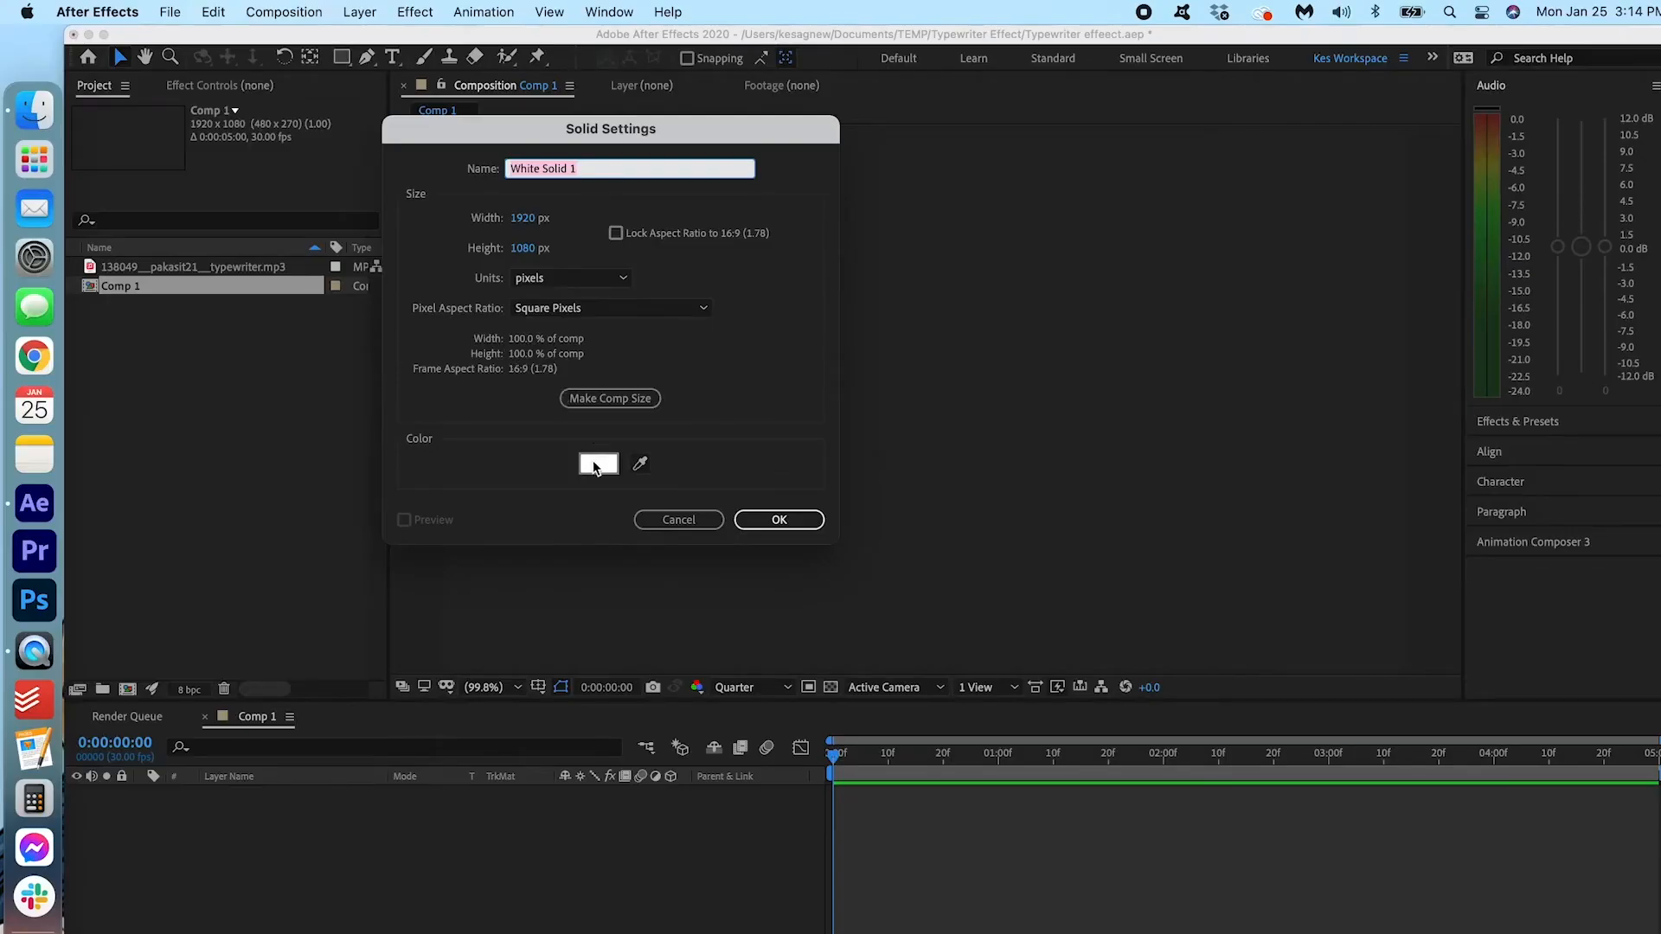
pyautogui.write('BG')
pyautogui.click(797, 519)
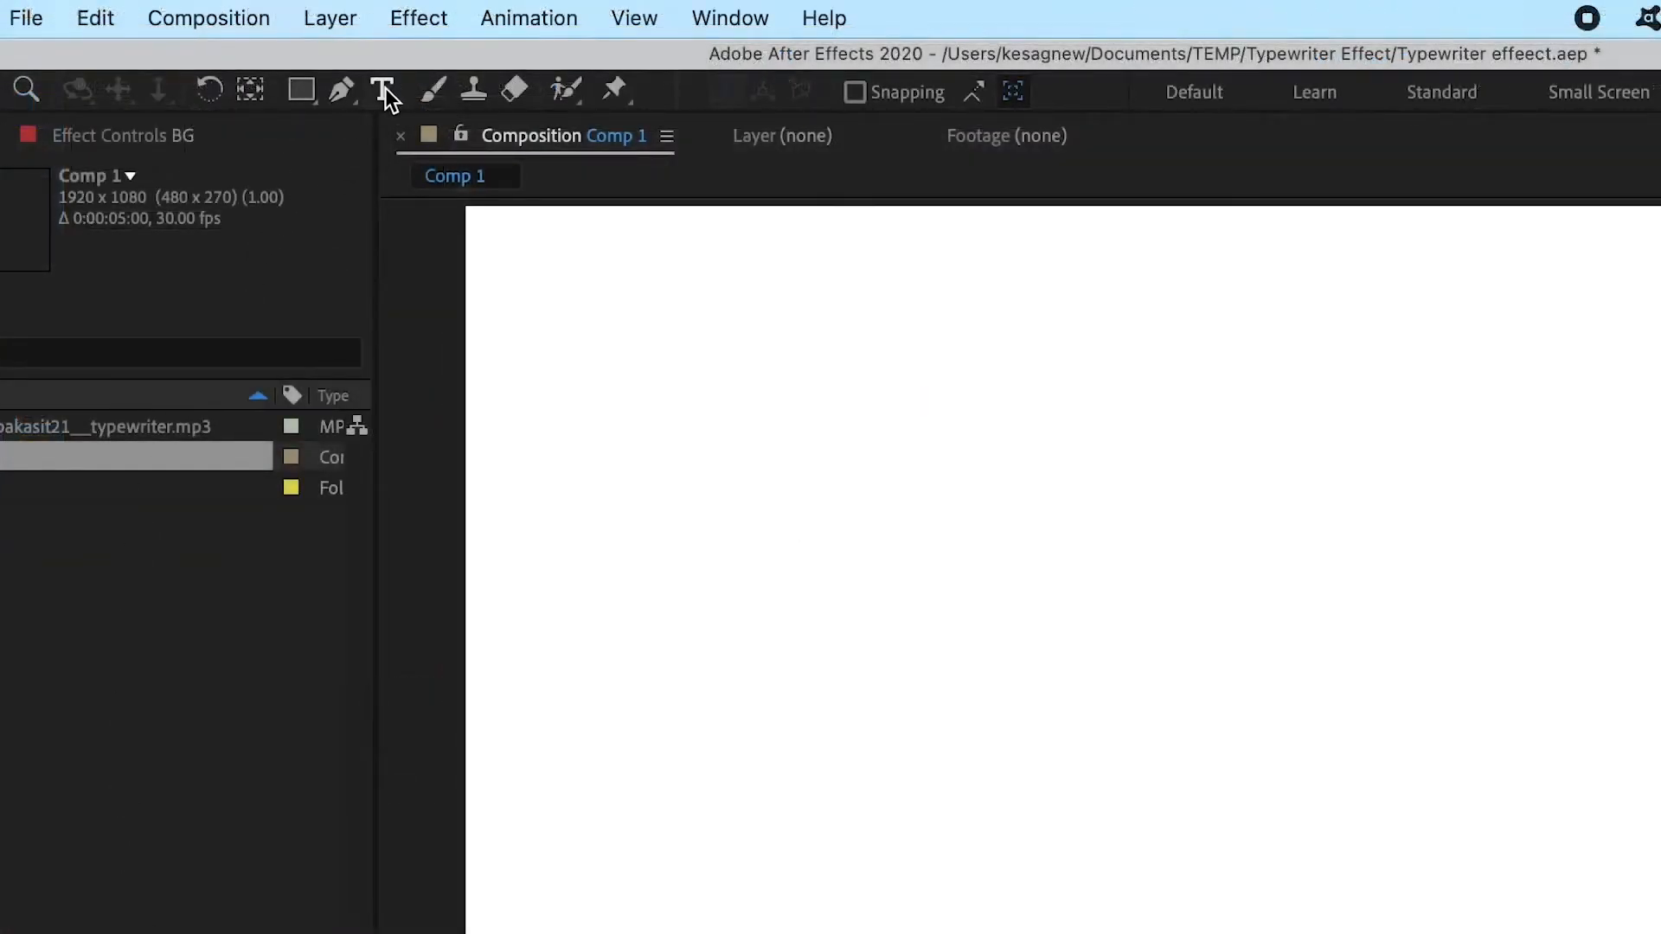
# - Create a text layer reading "Typewriter effect" over the white background
pyautogui.click(383, 89)
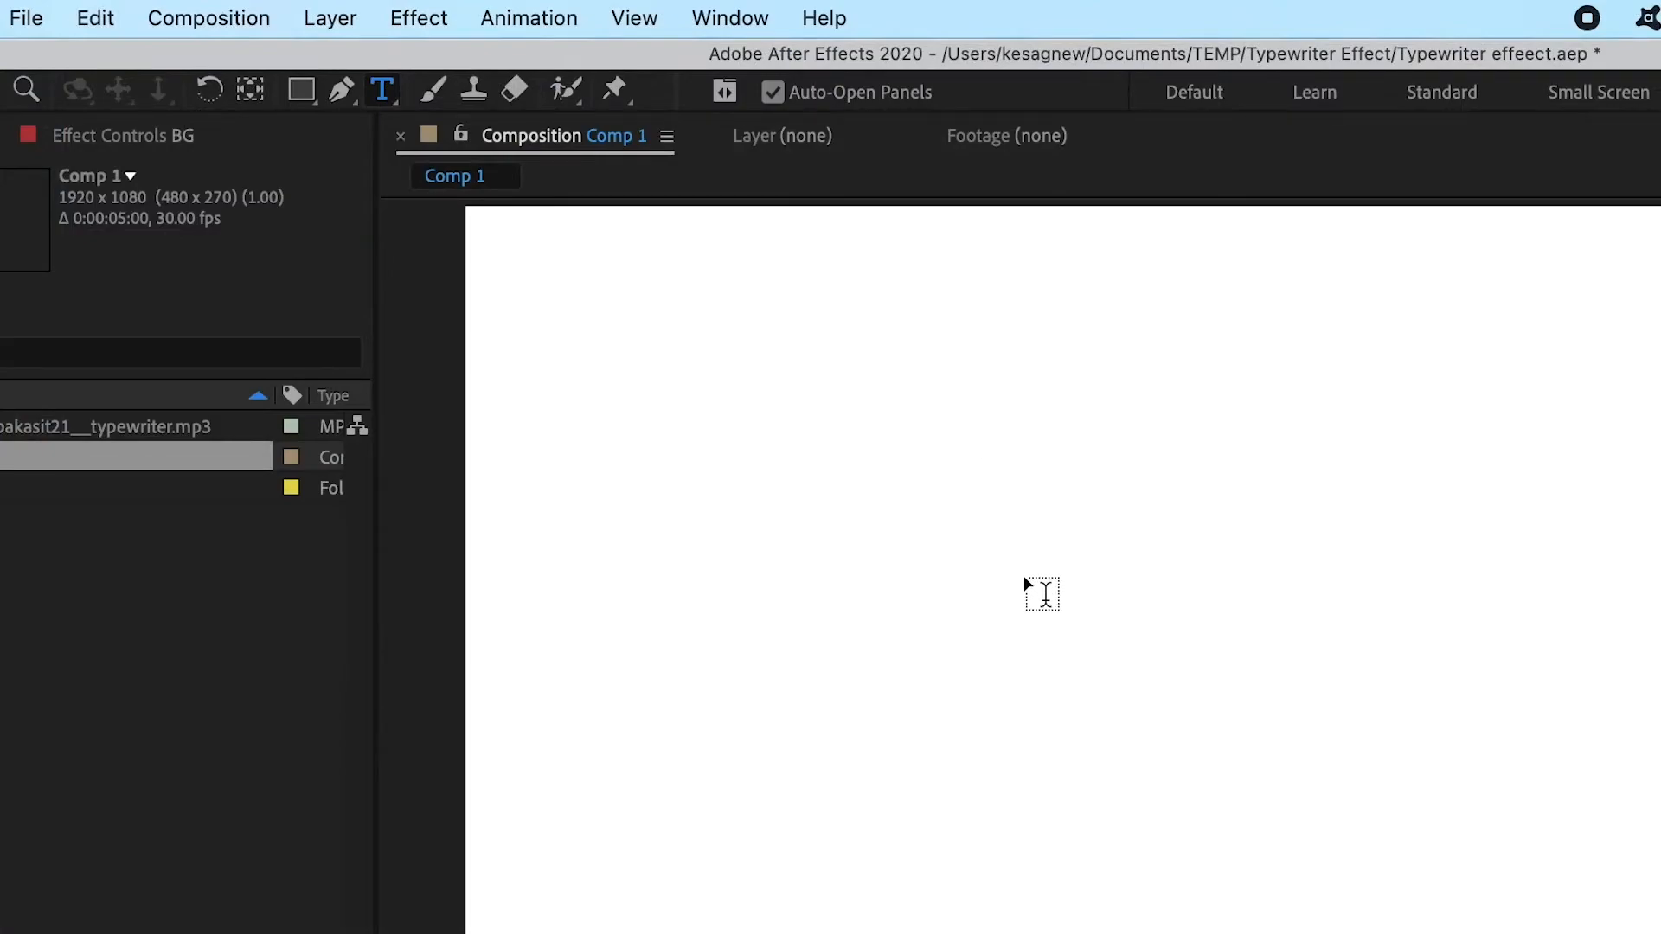
pyautogui.click(1024, 577)
pyautogui.write('Typewri')
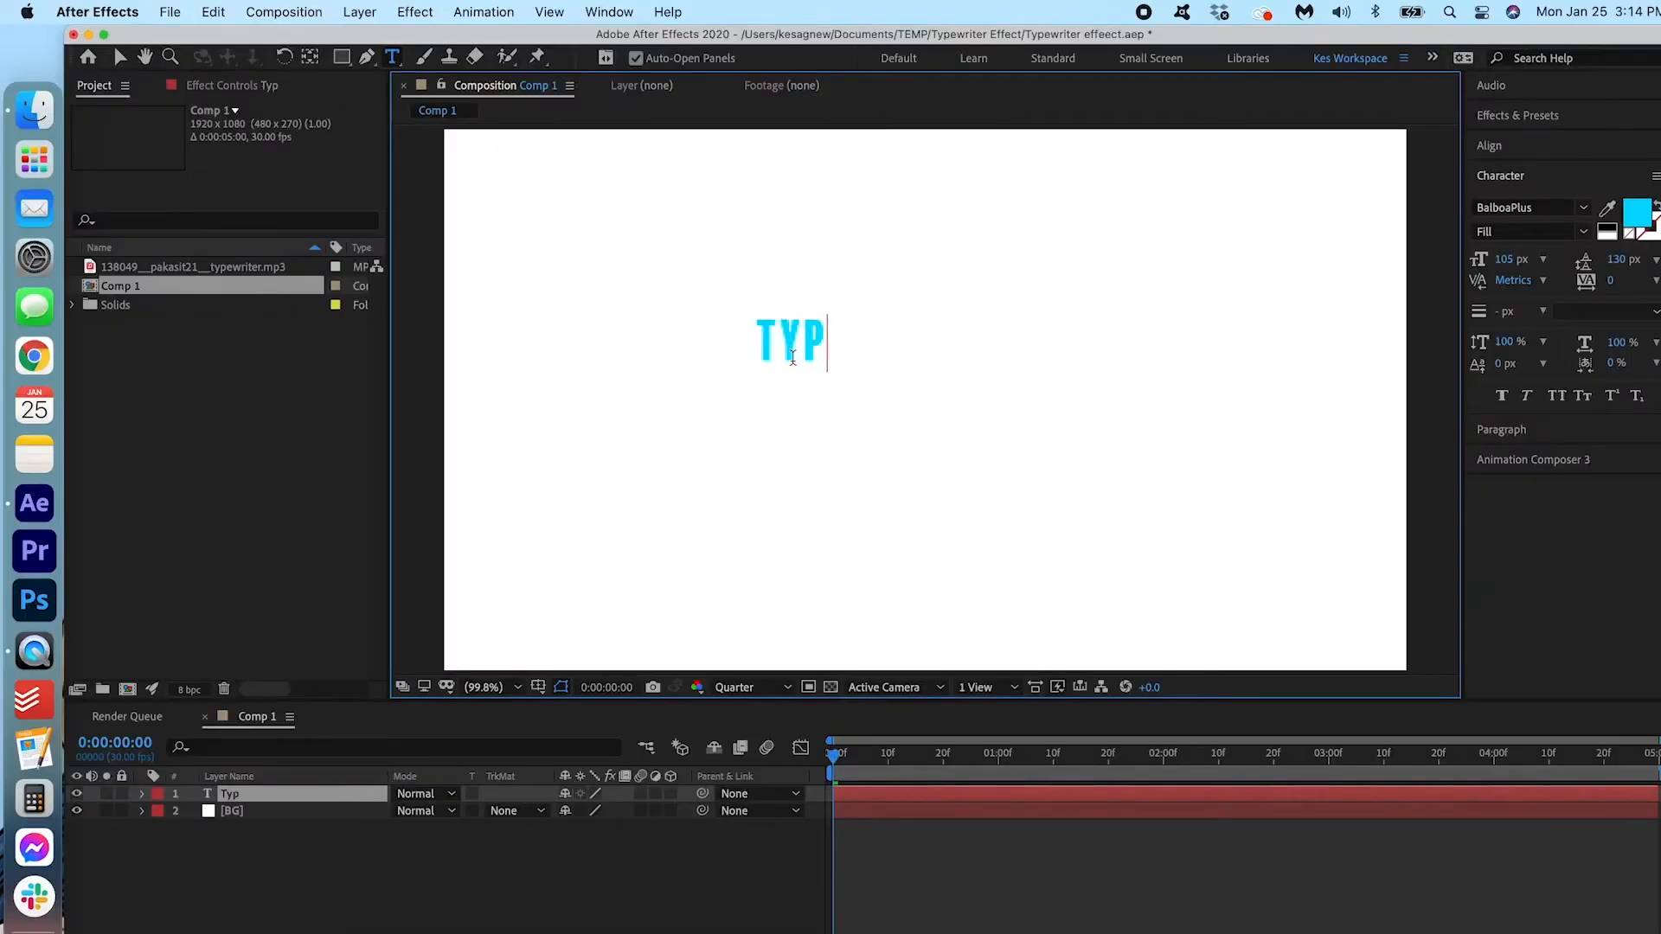
pyautogui.write('te')
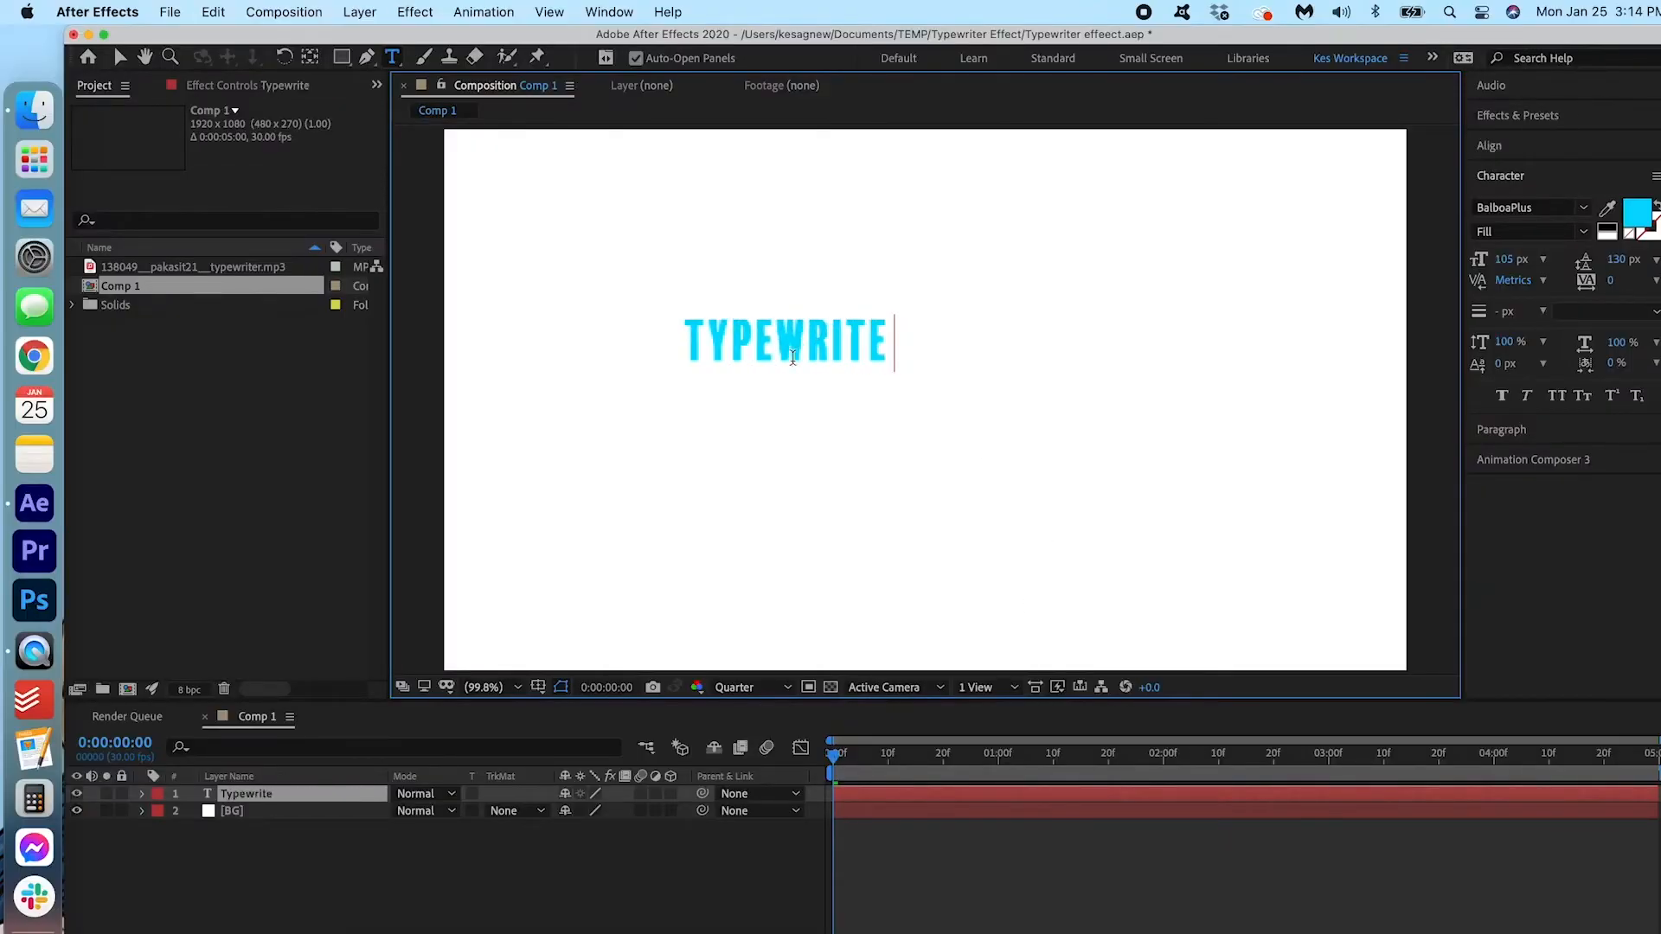
pyautogui.write('r effect')
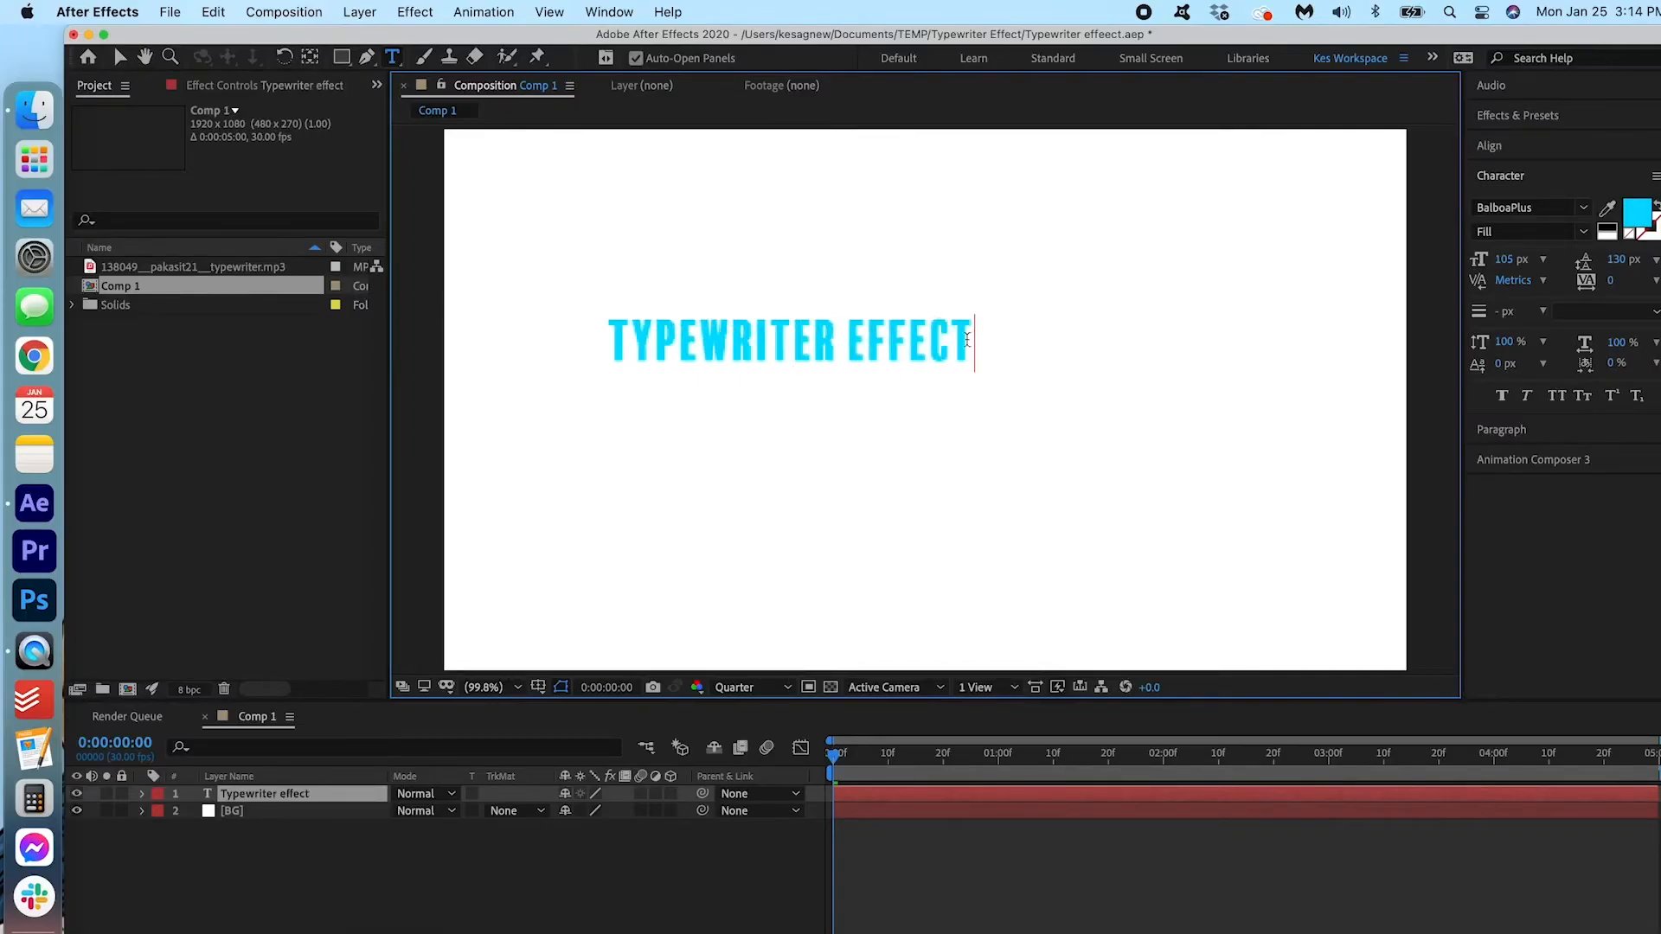
# - Set the fill color of the whole "Typewriter effect" text to black, 000000
pyautogui.moveTo(976, 344); pyautogui.dragTo(541, 345)
pyautogui.click(1636, 212)
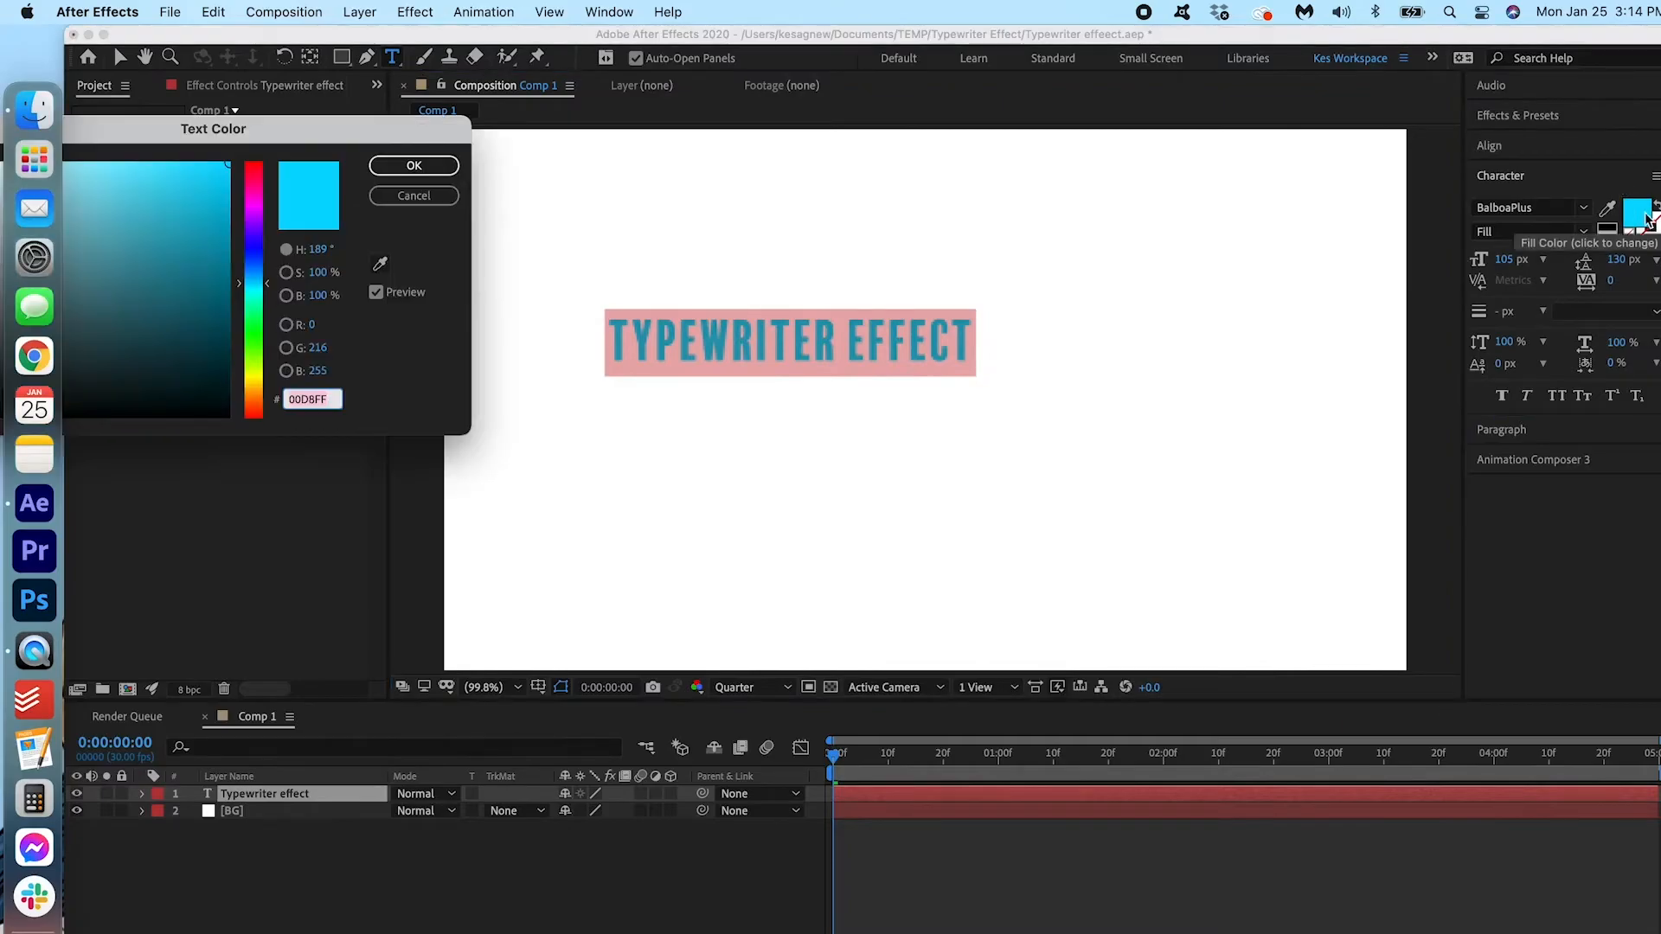
pyautogui.moveTo(242, 128); pyautogui.dragTo(835, 206)
pyautogui.moveTo(630, 371); pyautogui.dragTo(530, 537)
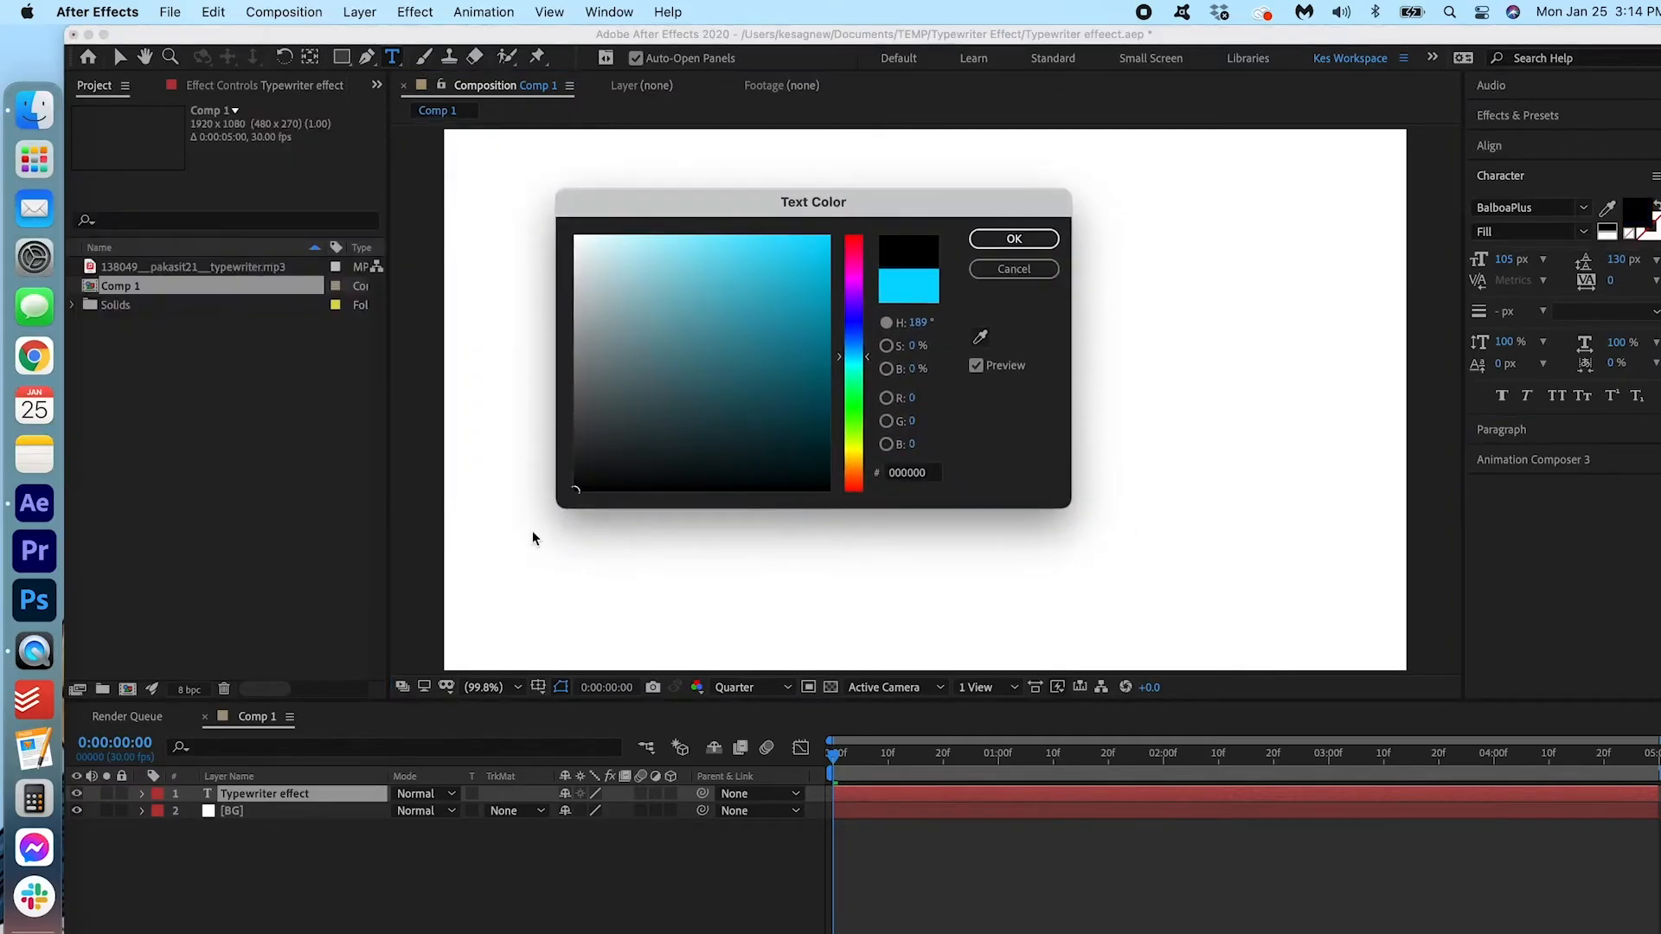
pyautogui.click(1014, 240)
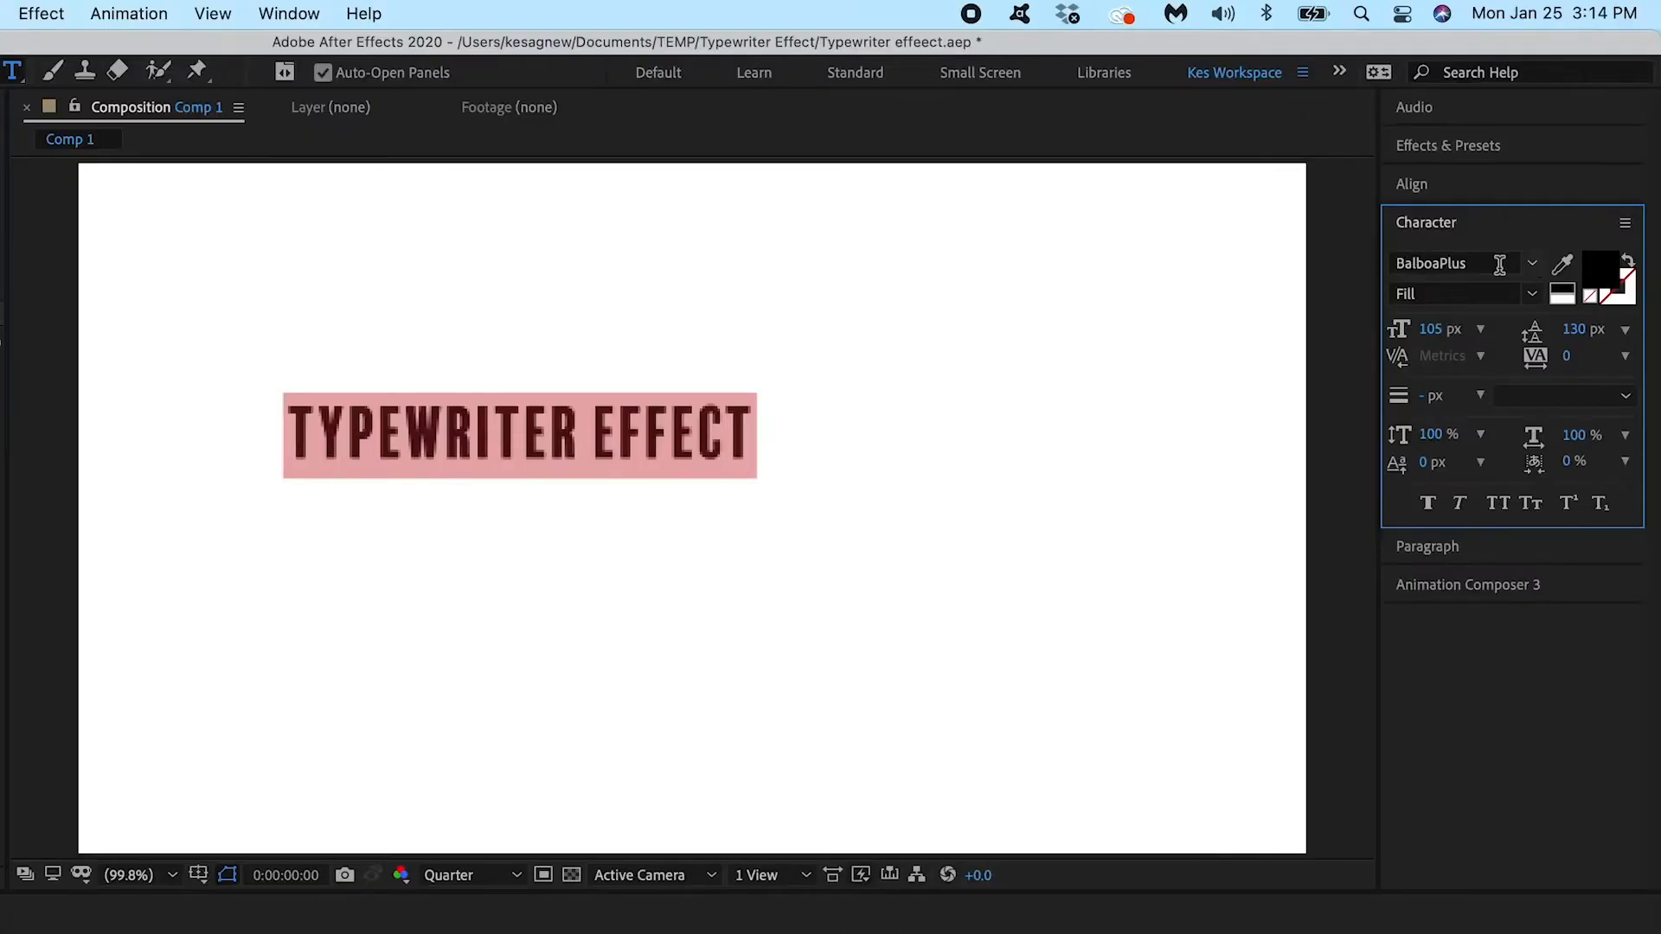
# - Set the text's font to American Typewriter Regular and its size to 157 px
pyautogui.click(1558, 208)
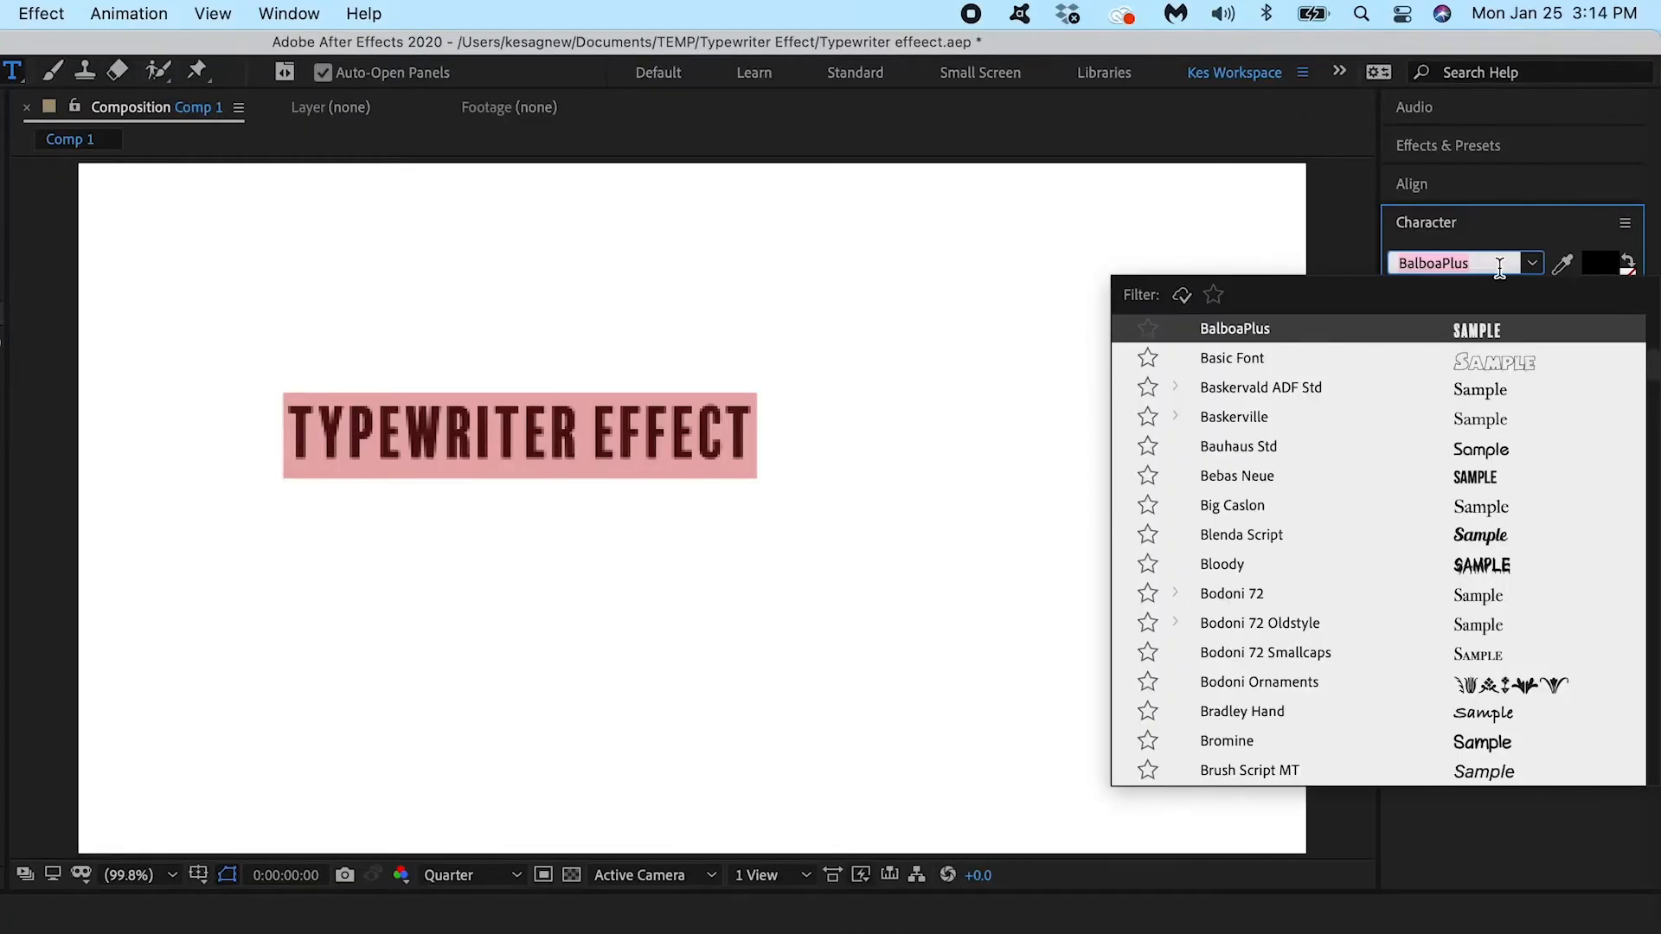
pyautogui.write('type')
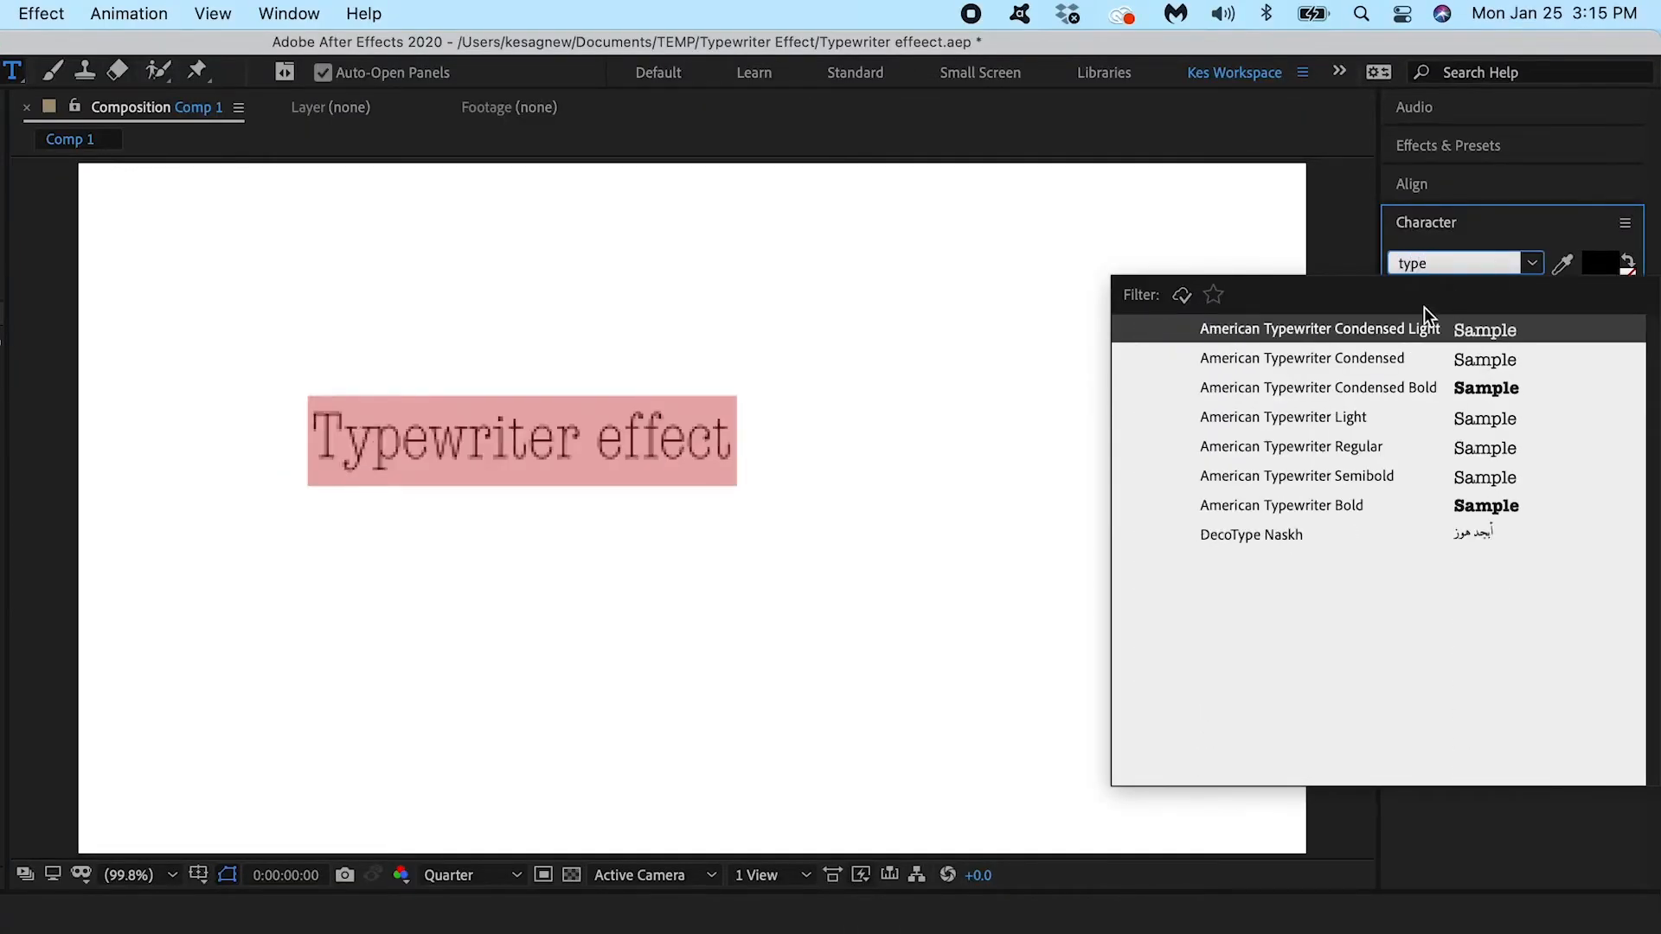
pyautogui.click(1384, 447)
pyautogui.moveTo(1439, 343); pyautogui.dragTo(1515, 340)
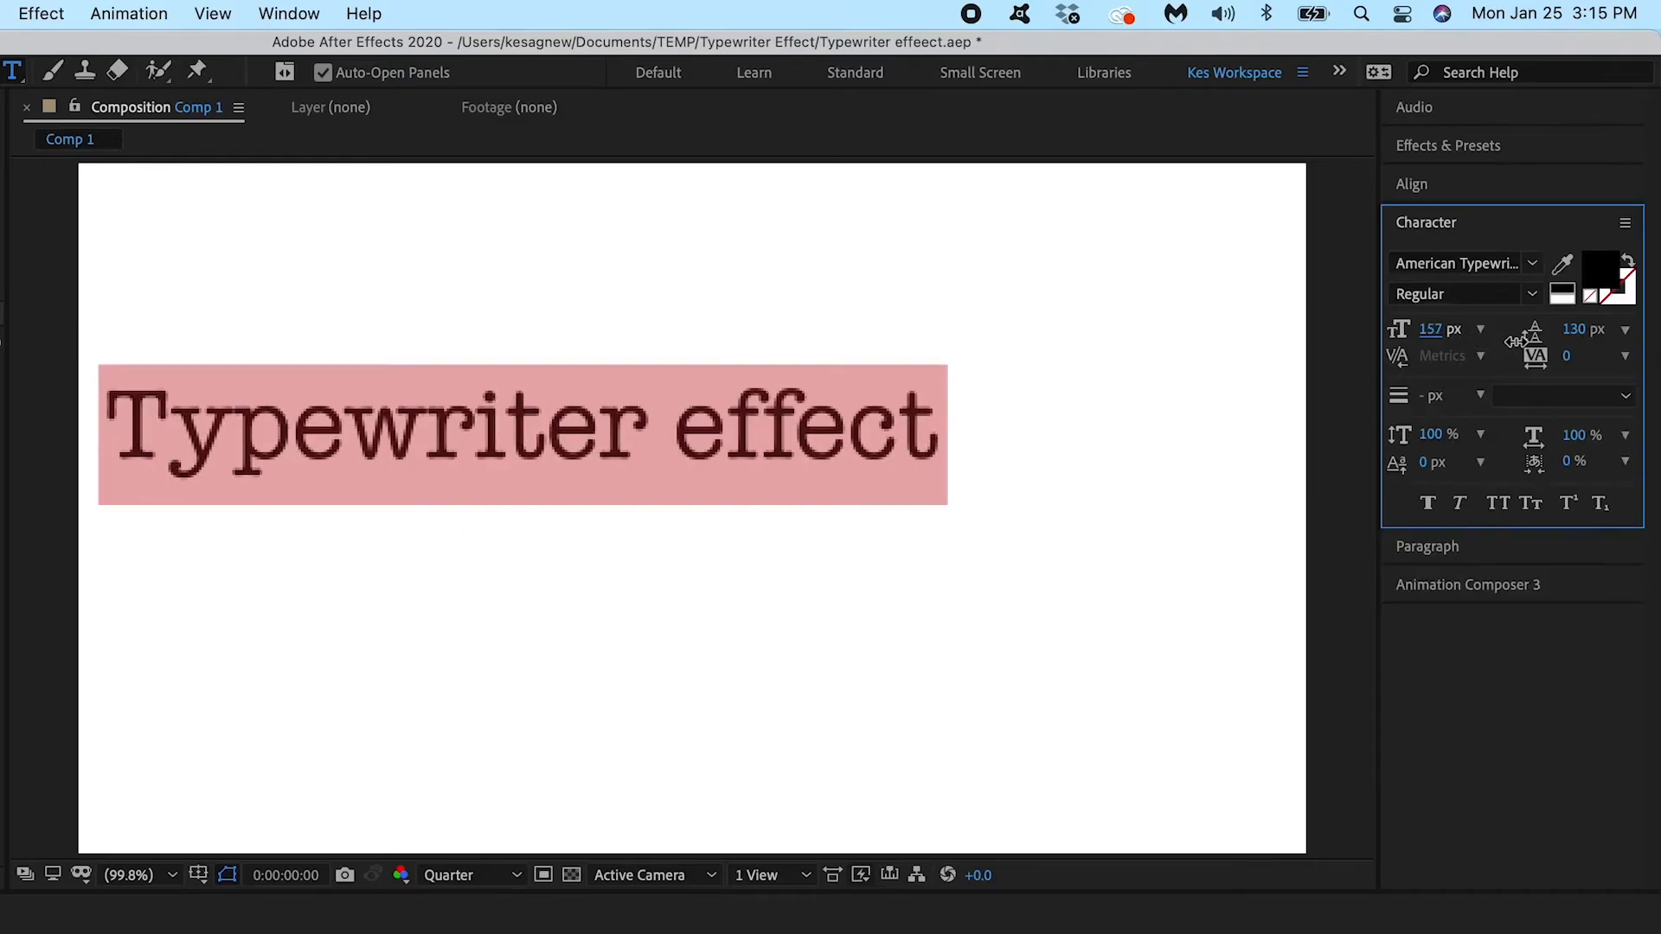
# - Center the "Typewriter effect" text layer horizontally in the composition
pyautogui.click(1554, 185)
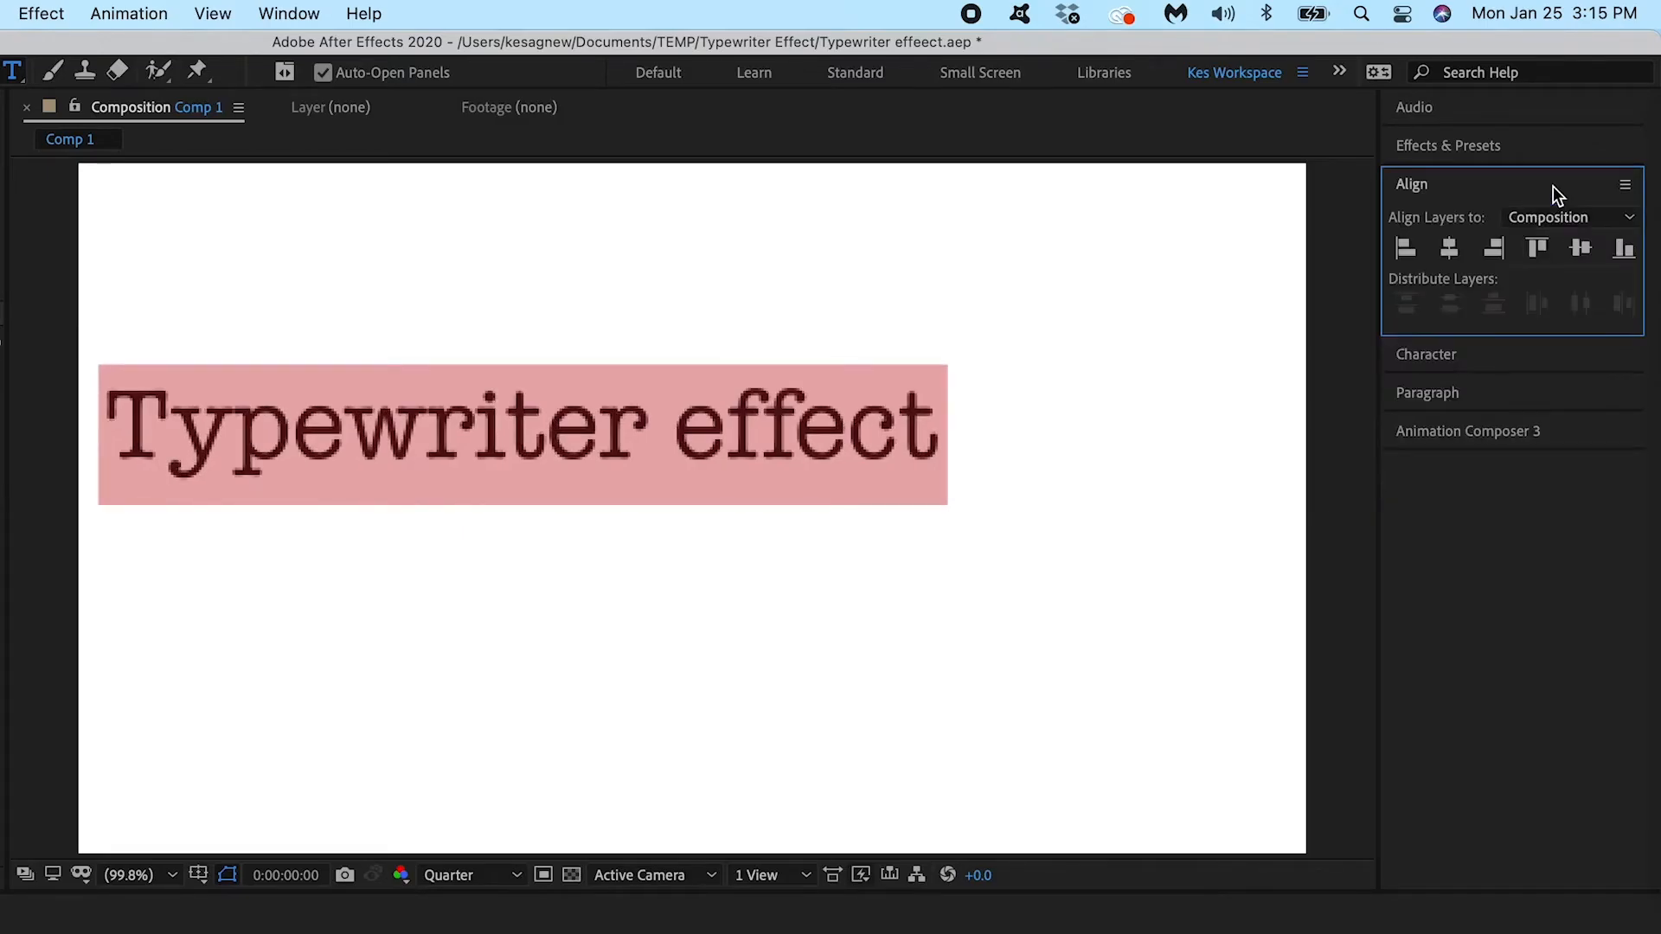
pyautogui.click(1456, 253)
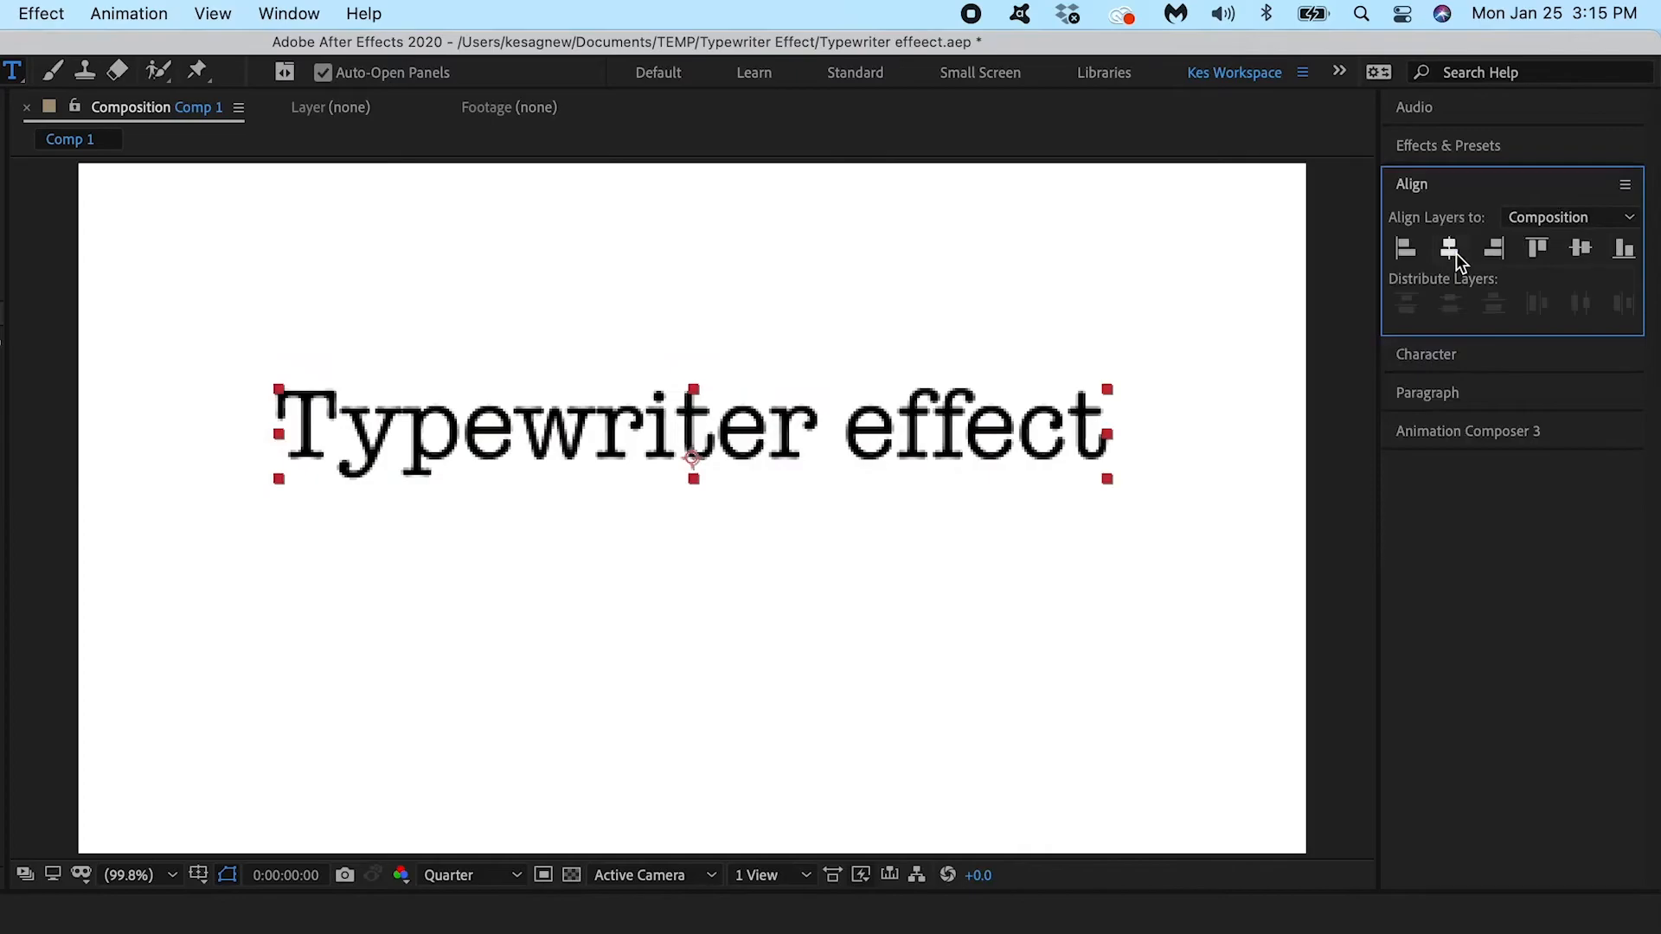
# - Center the text layer vertically in the composition and set the preview resolution to Full
pyautogui.click(1580, 251)
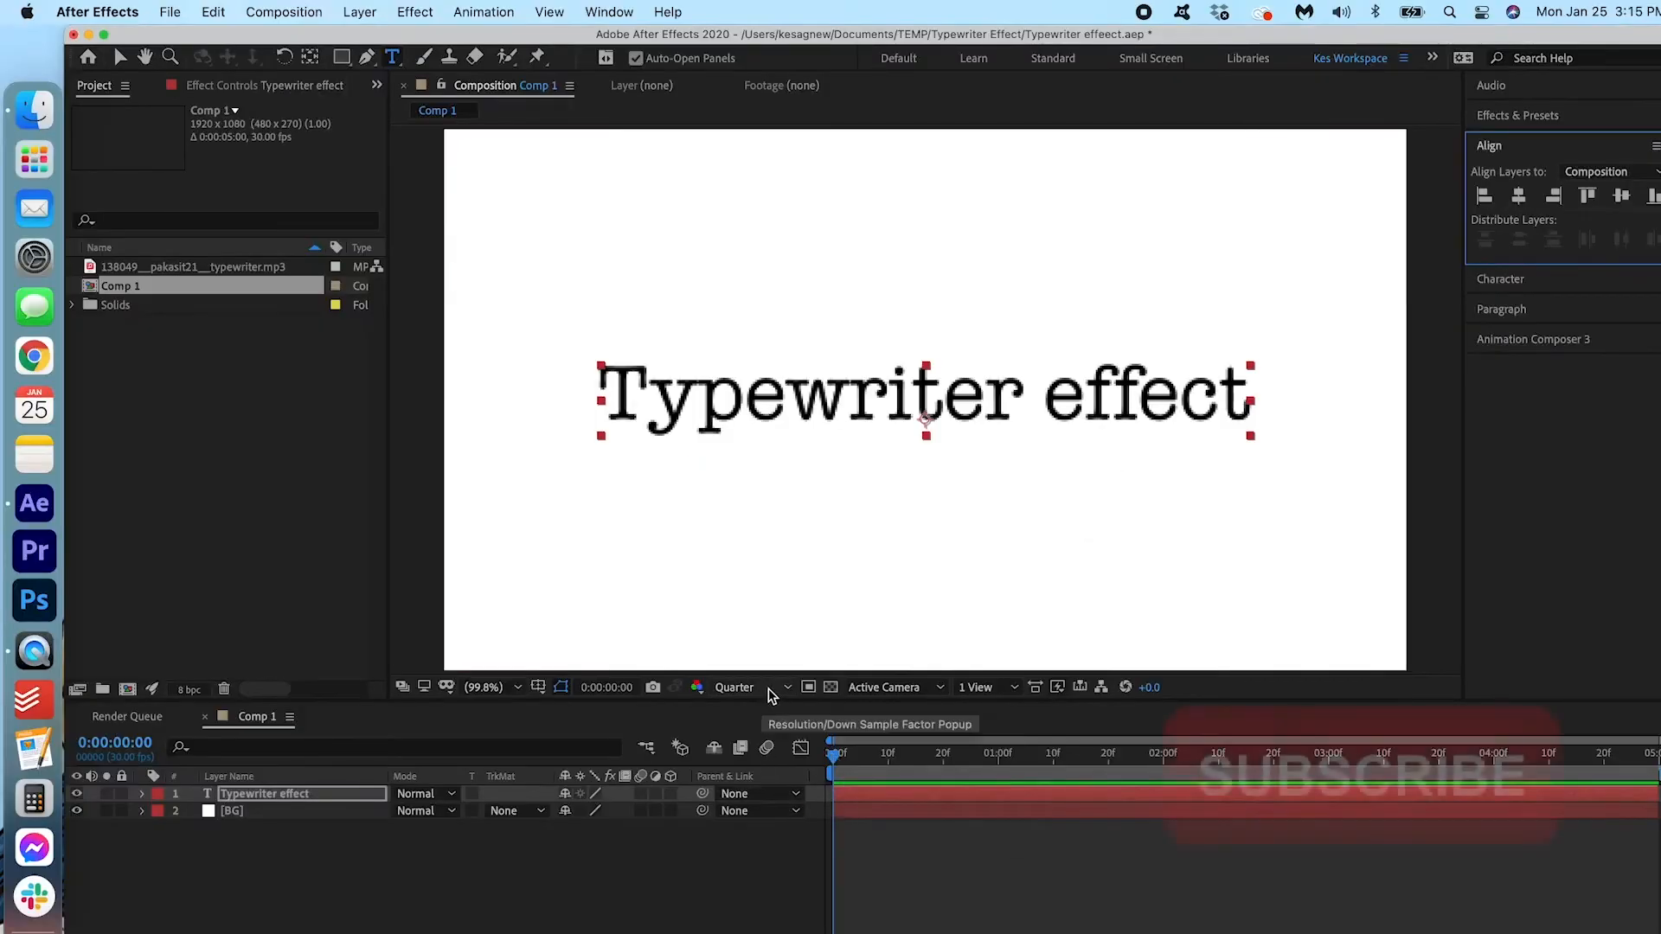
pyautogui.click(483, 874)
pyautogui.click(768, 731)
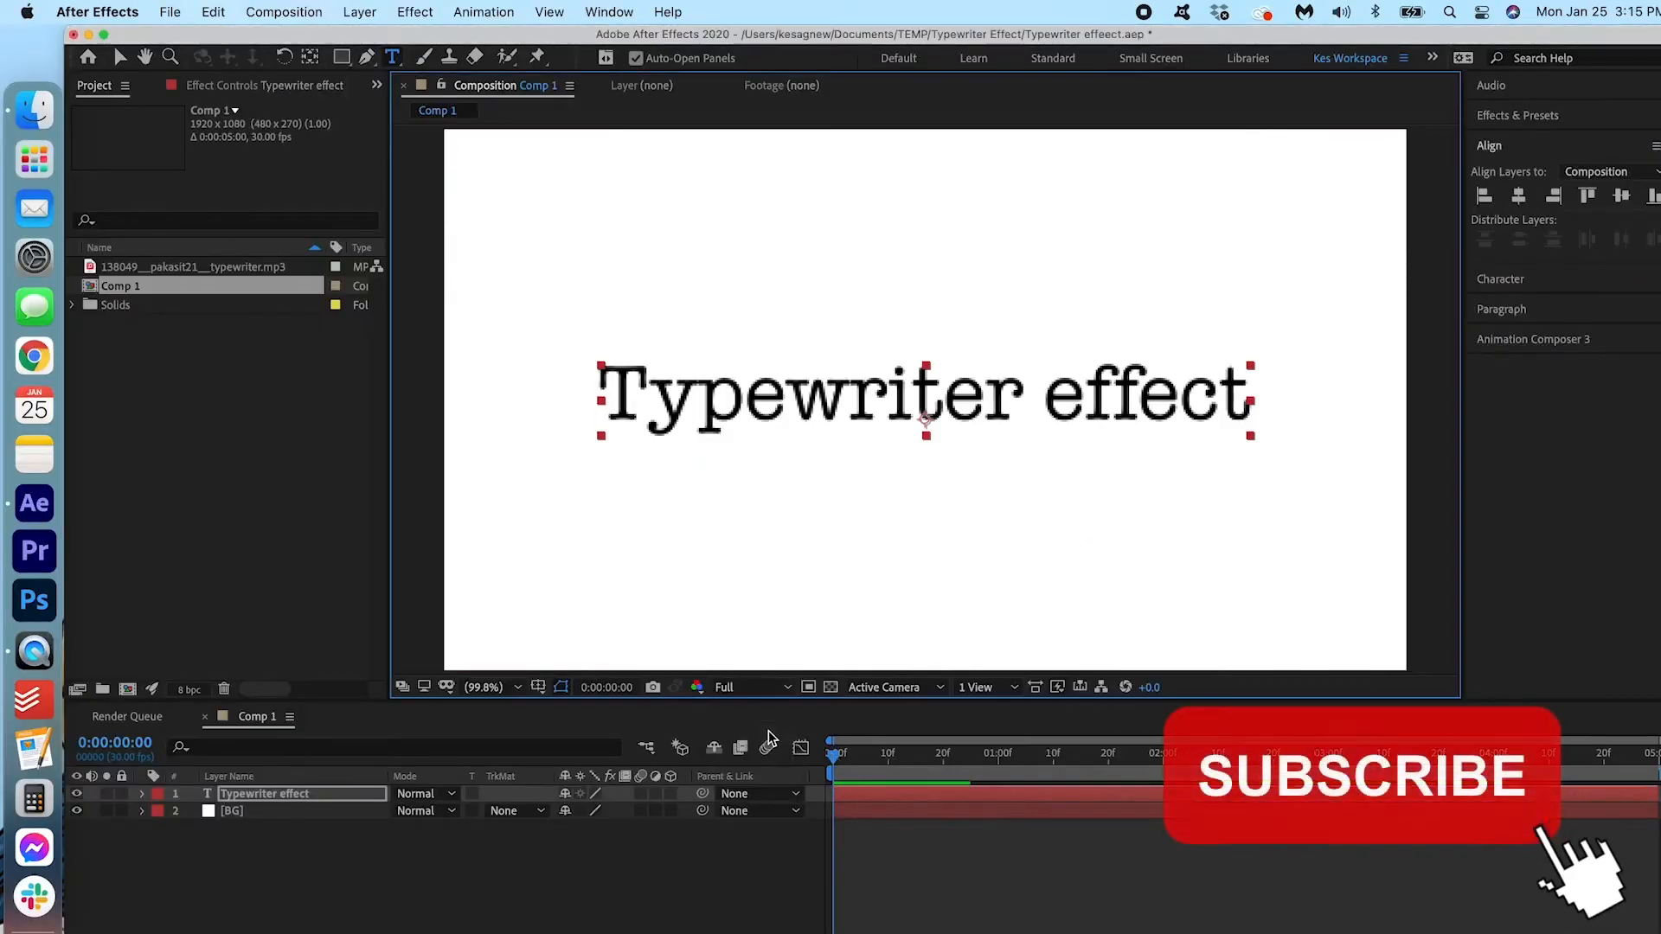
pyautogui.click(740, 841)
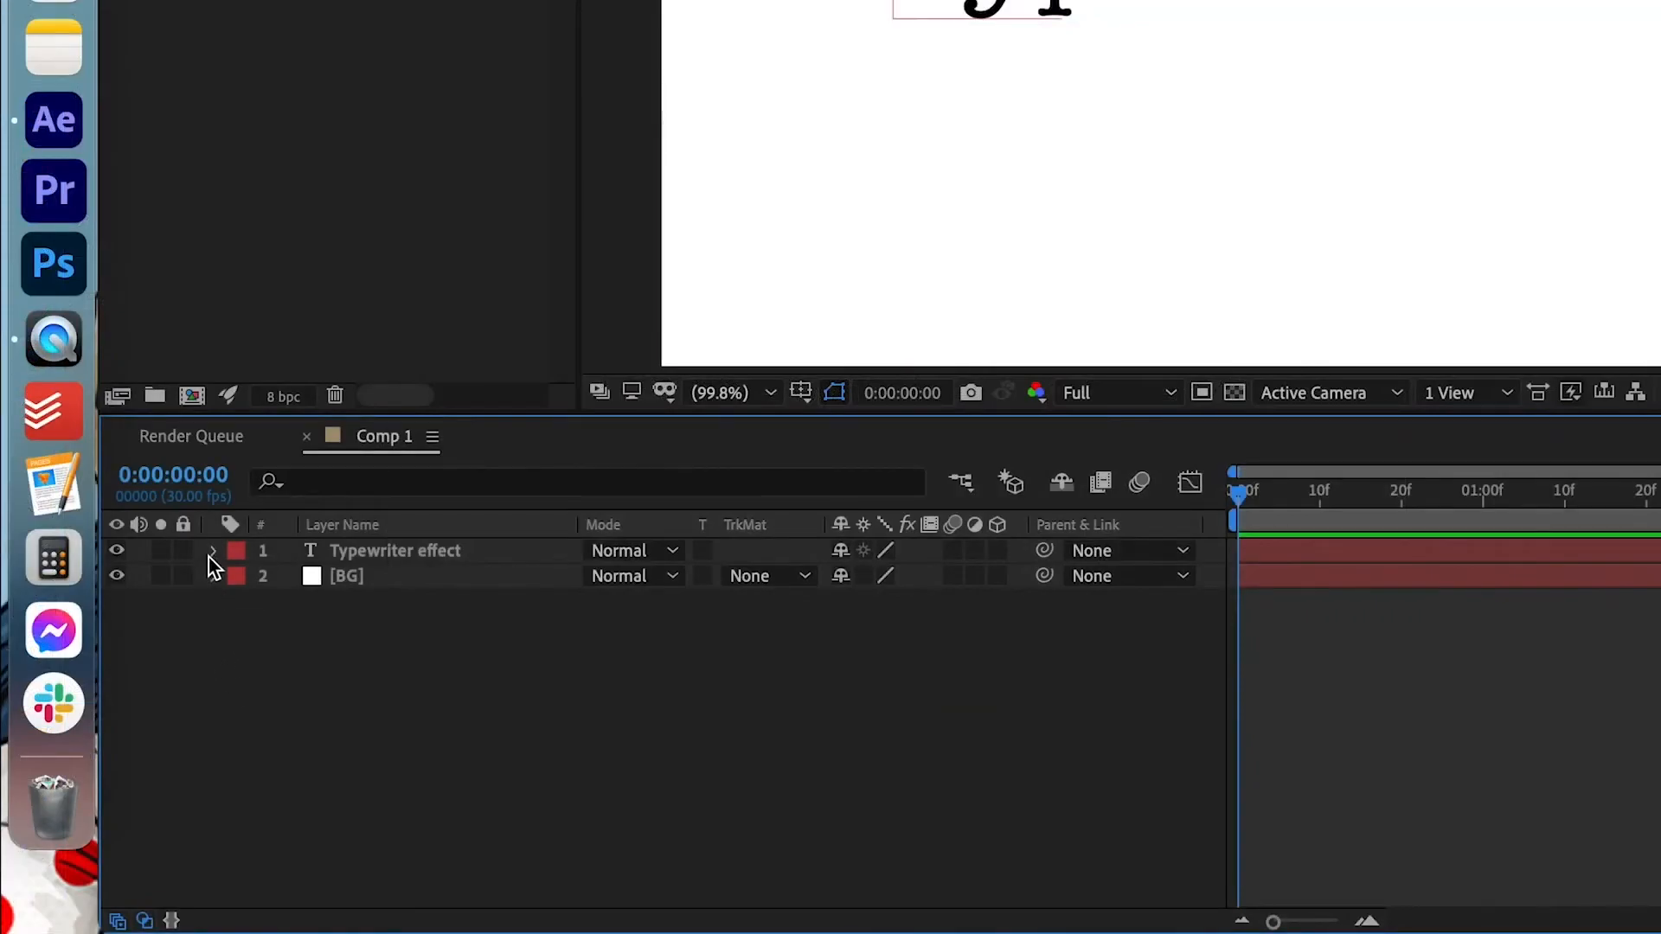
# - Add a Character Offset animator to the "Typewriter effect" text layer
pyautogui.click(213, 551)
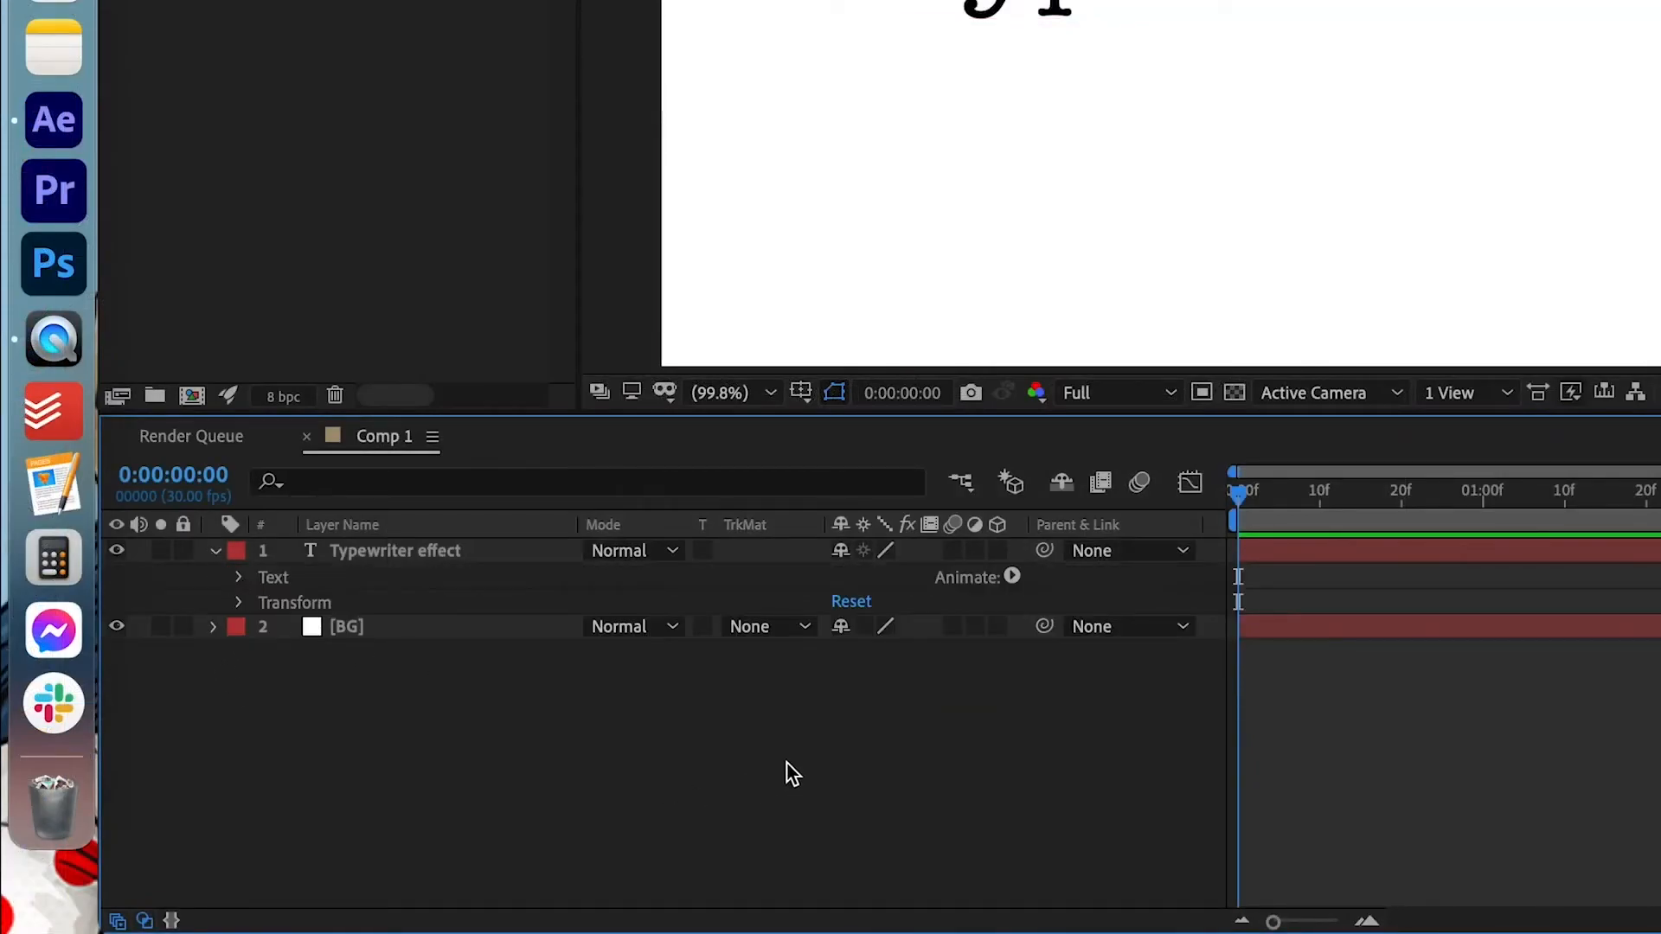
pyautogui.click(1012, 577)
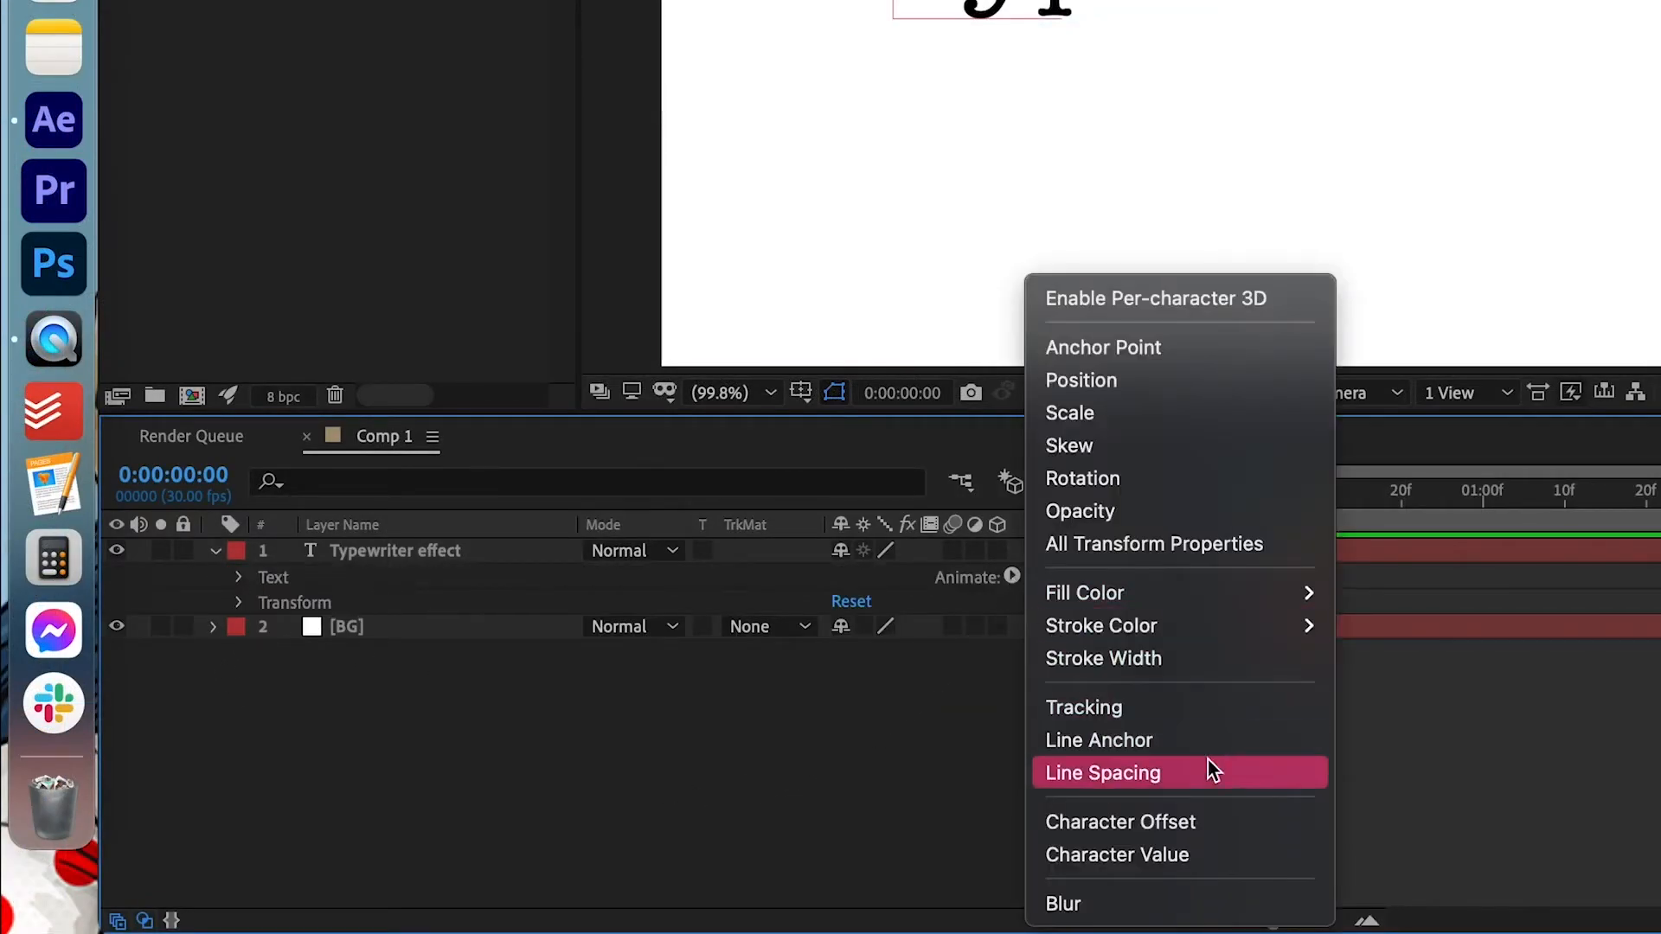
pyautogui.click(1237, 821)
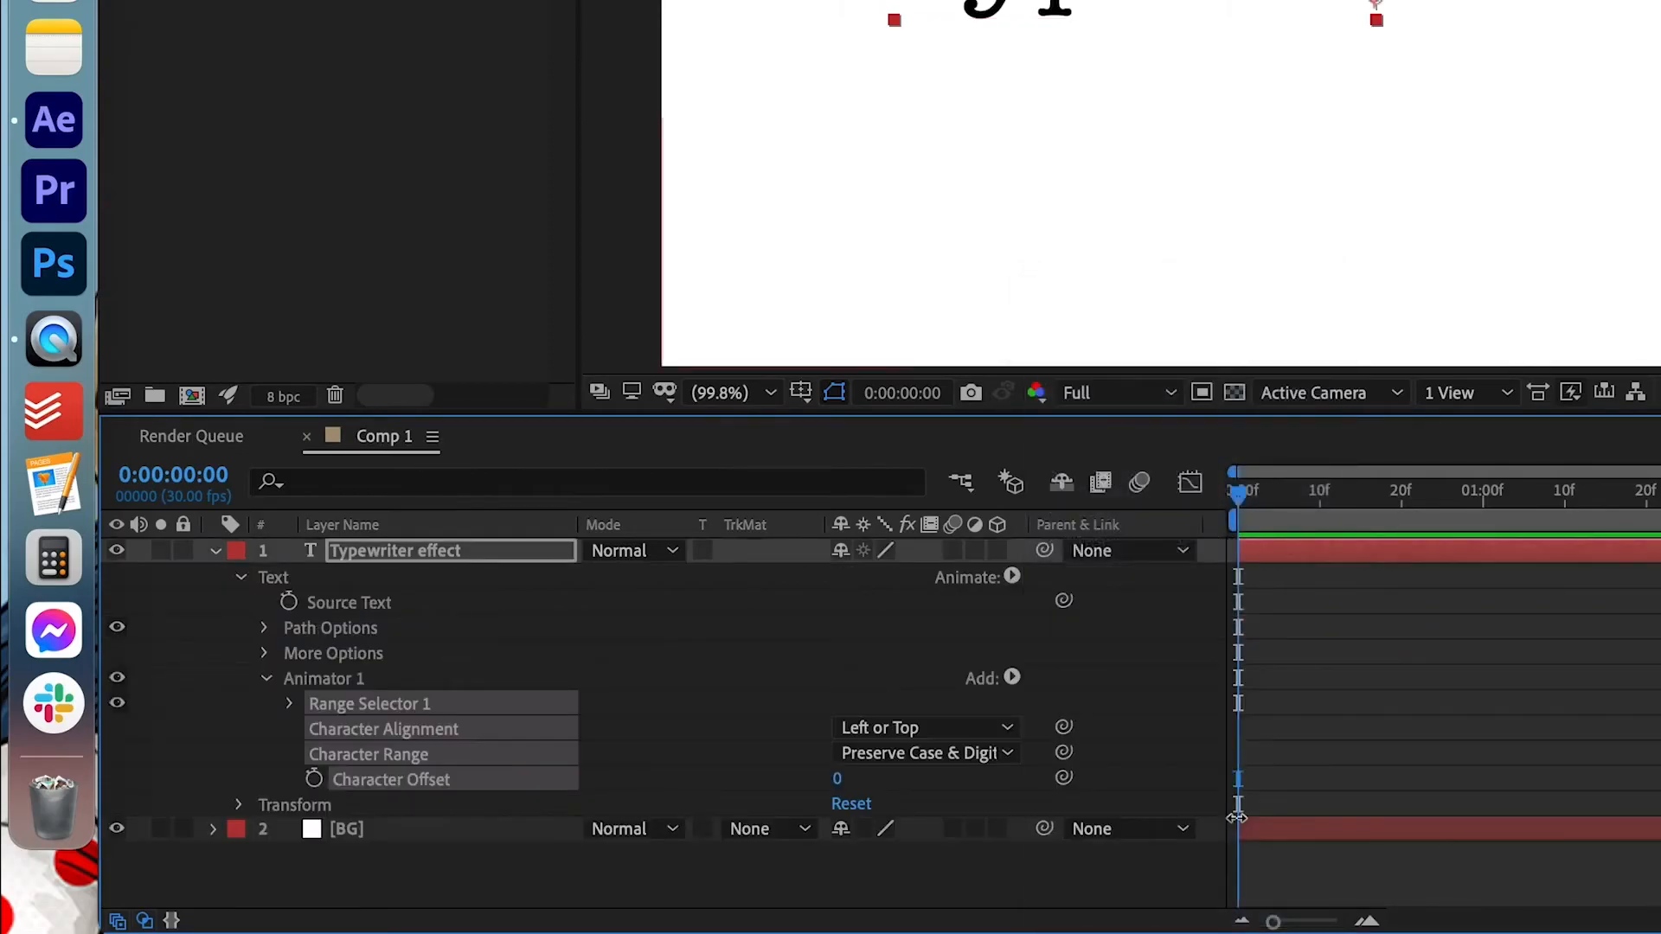
# - Add an Opacity property to Animator 1 and set it to 0%
pyautogui.click(407, 682)
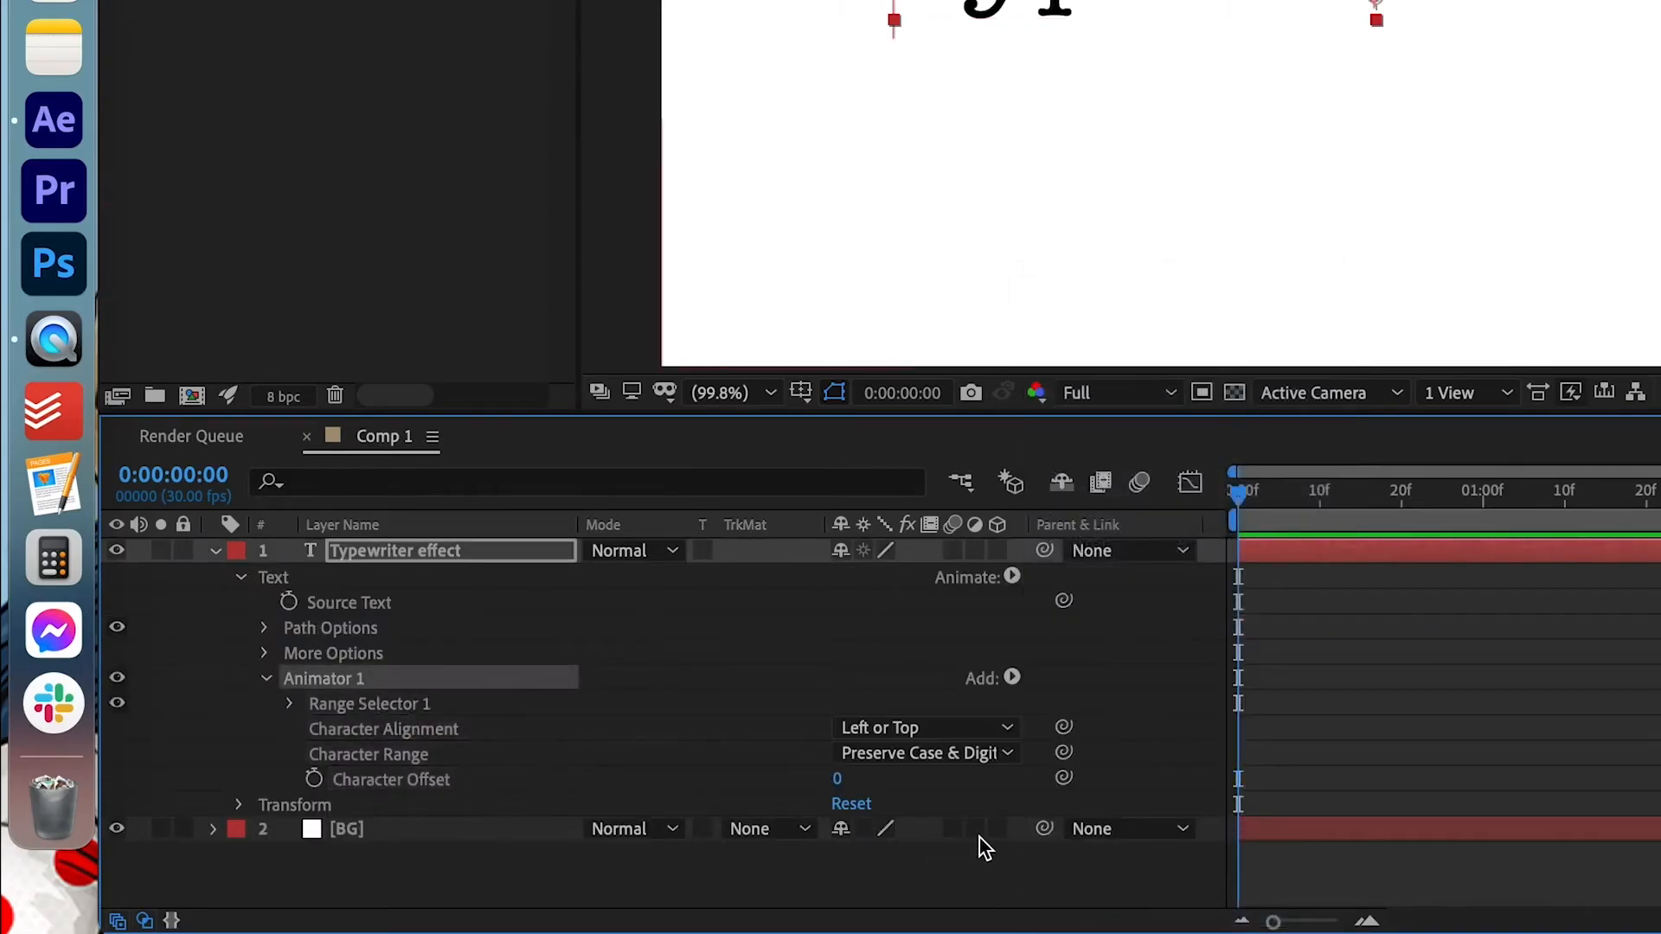
pyautogui.click(1012, 678)
pyautogui.moveTo(1015, 682)
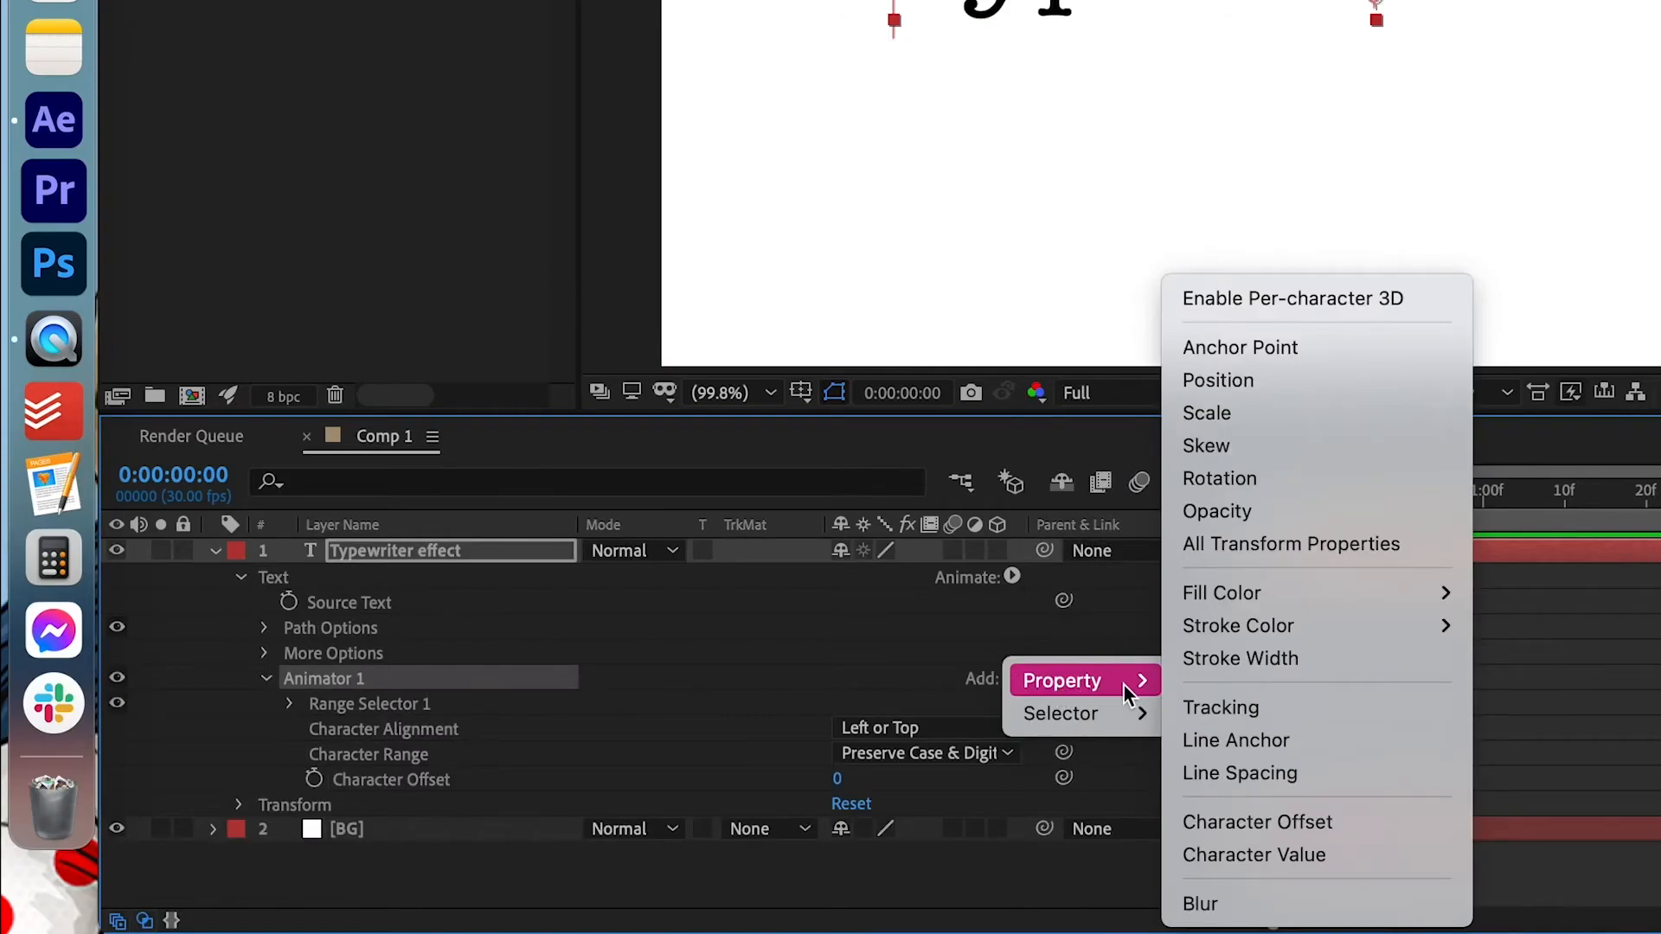
pyautogui.click(1347, 509)
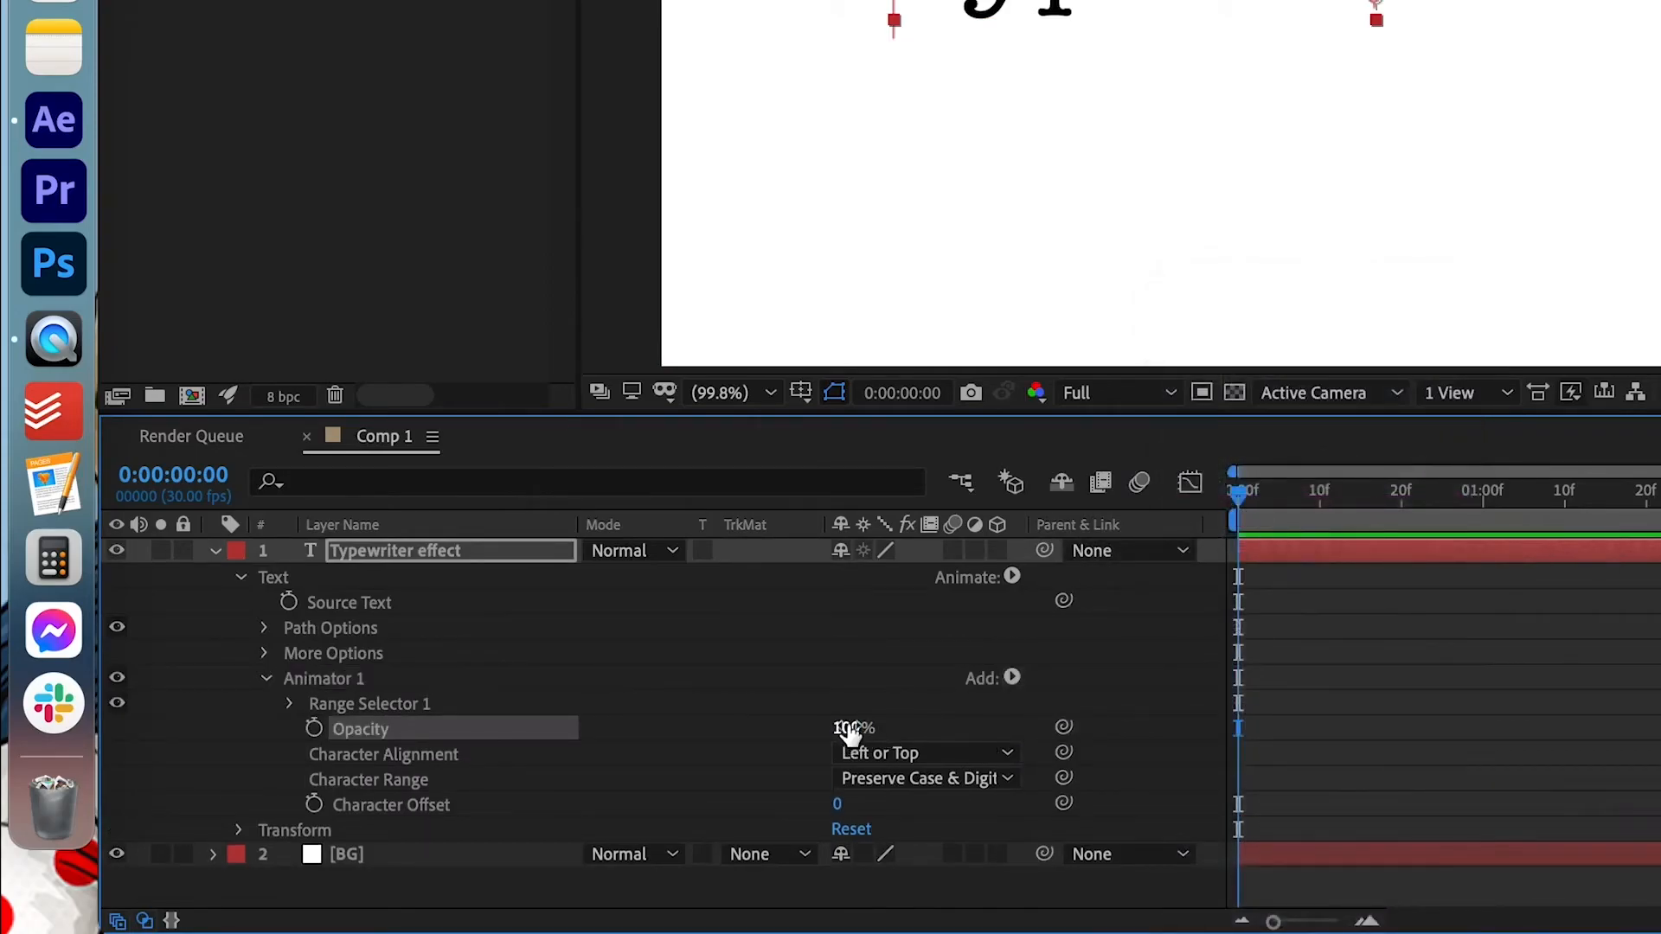
pyautogui.click(845, 727)
pyautogui.write('0')
pyautogui.press('Return')
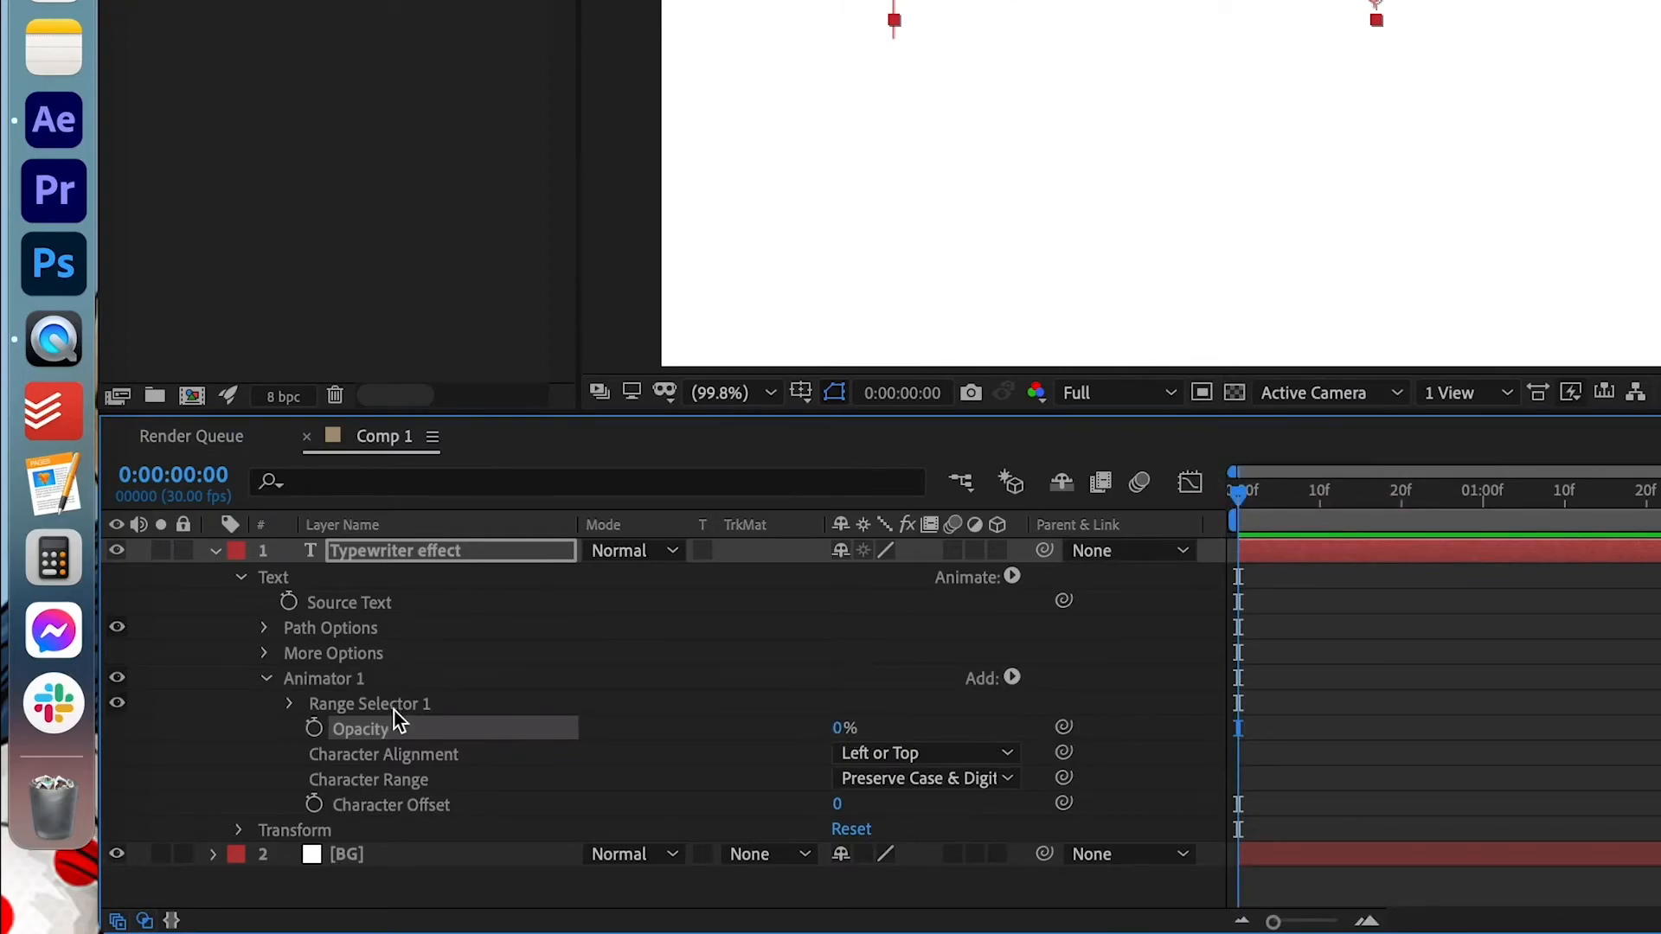
# - Keyframe Range Selector 1's Start at 0% on the first frame and at 100% on 0:00:04:10
pyautogui.click(291, 703)
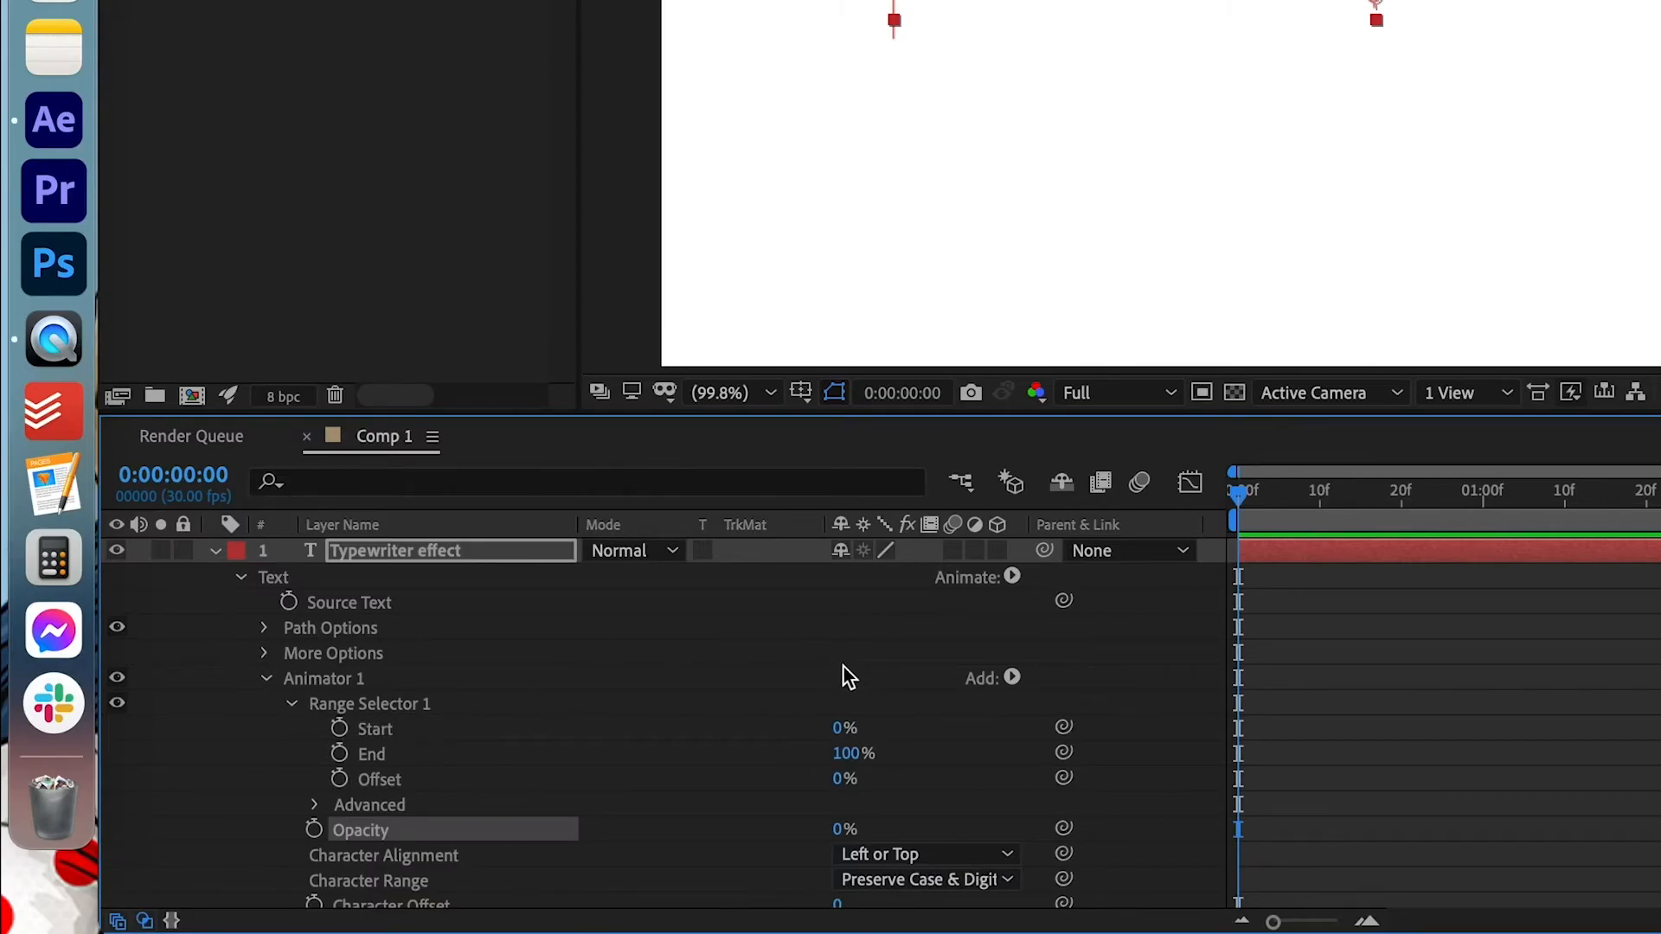
pyautogui.click(341, 731)
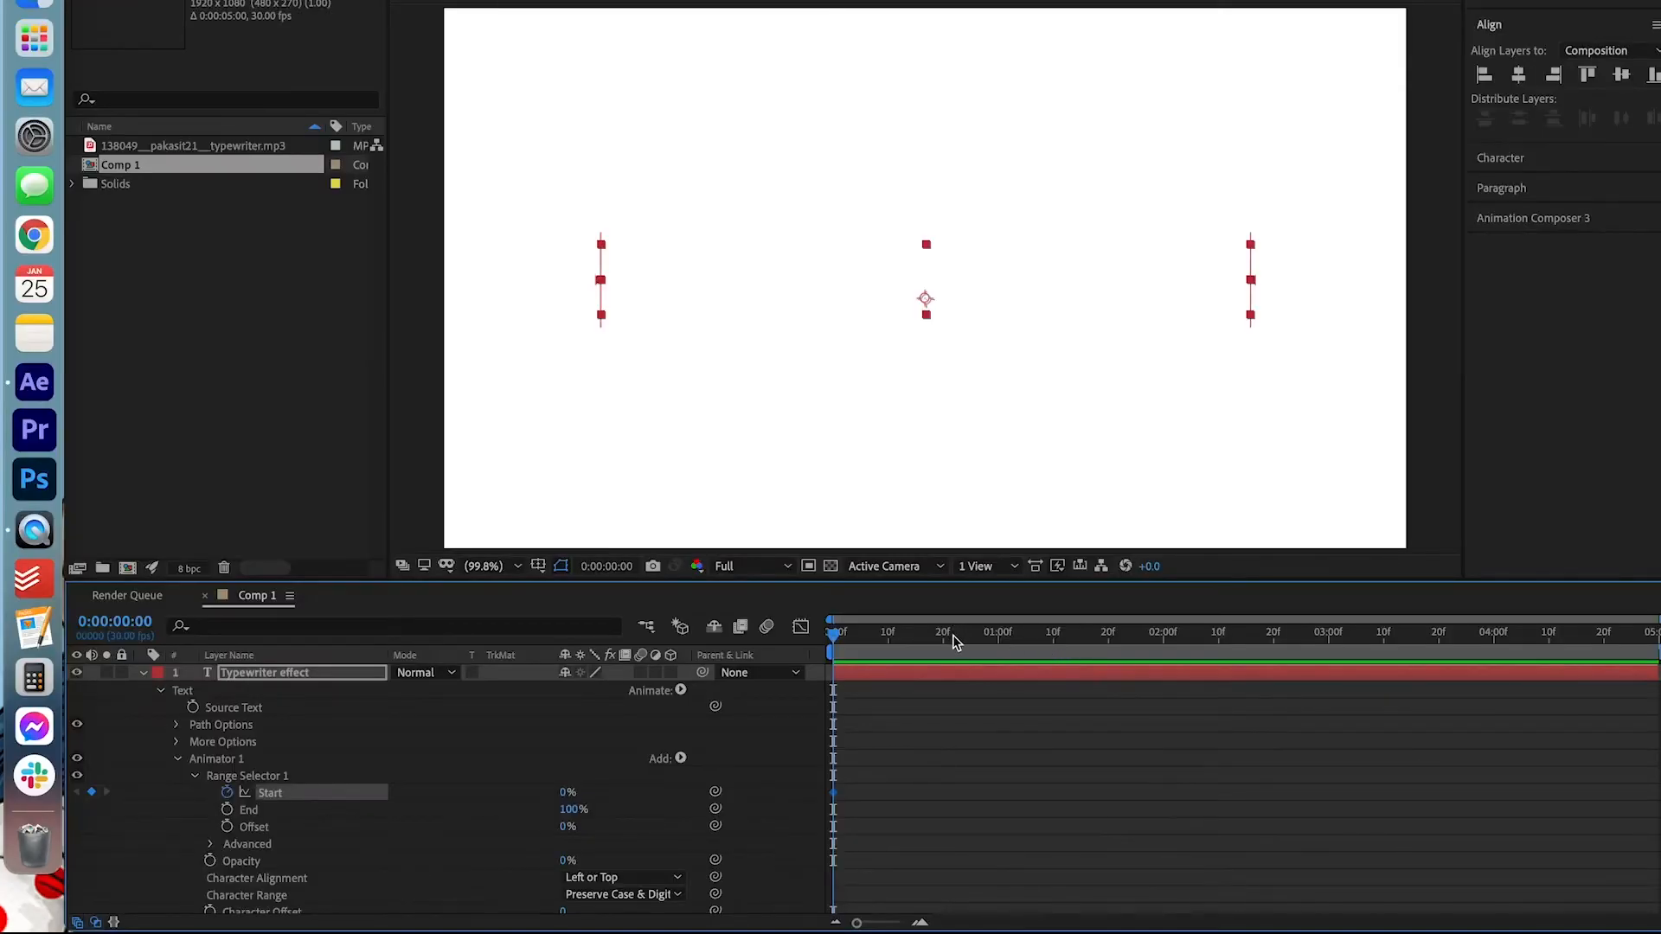
pyautogui.moveTo(954, 641); pyautogui.dragTo(1551, 637)
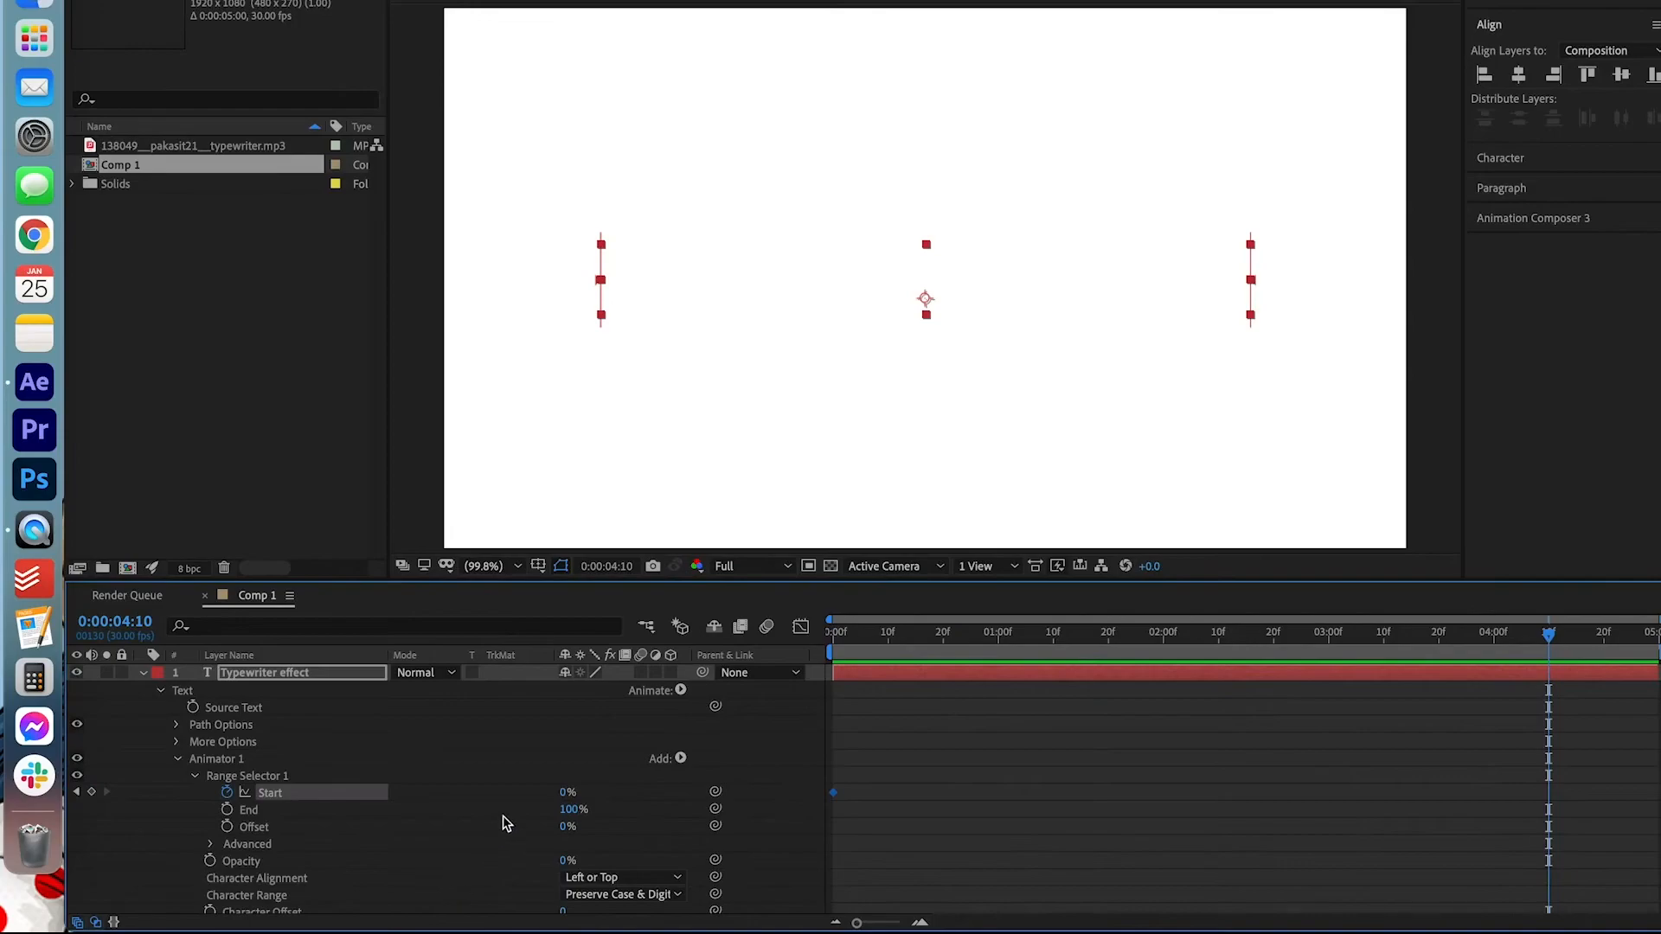
pyautogui.click(563, 793)
pyautogui.press('Return')
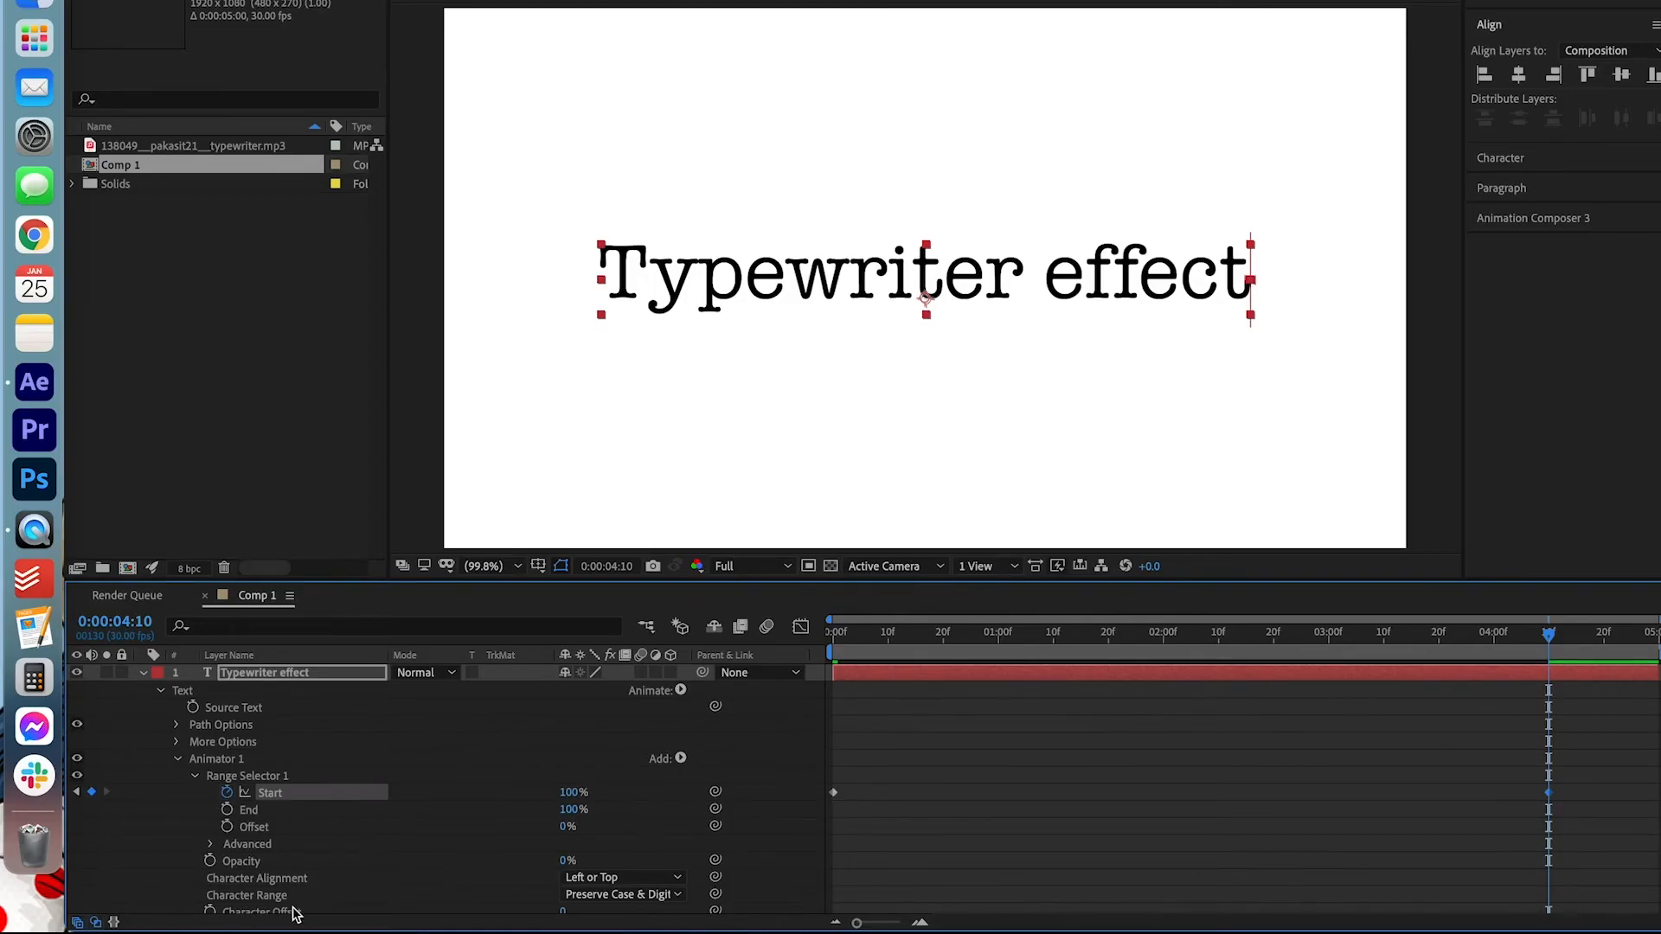
# - Set the Smoothness in Range Selector 1's Advanced options to 0%
pyautogui.click(211, 846)
pyautogui.scroll(-2, 217, 852)
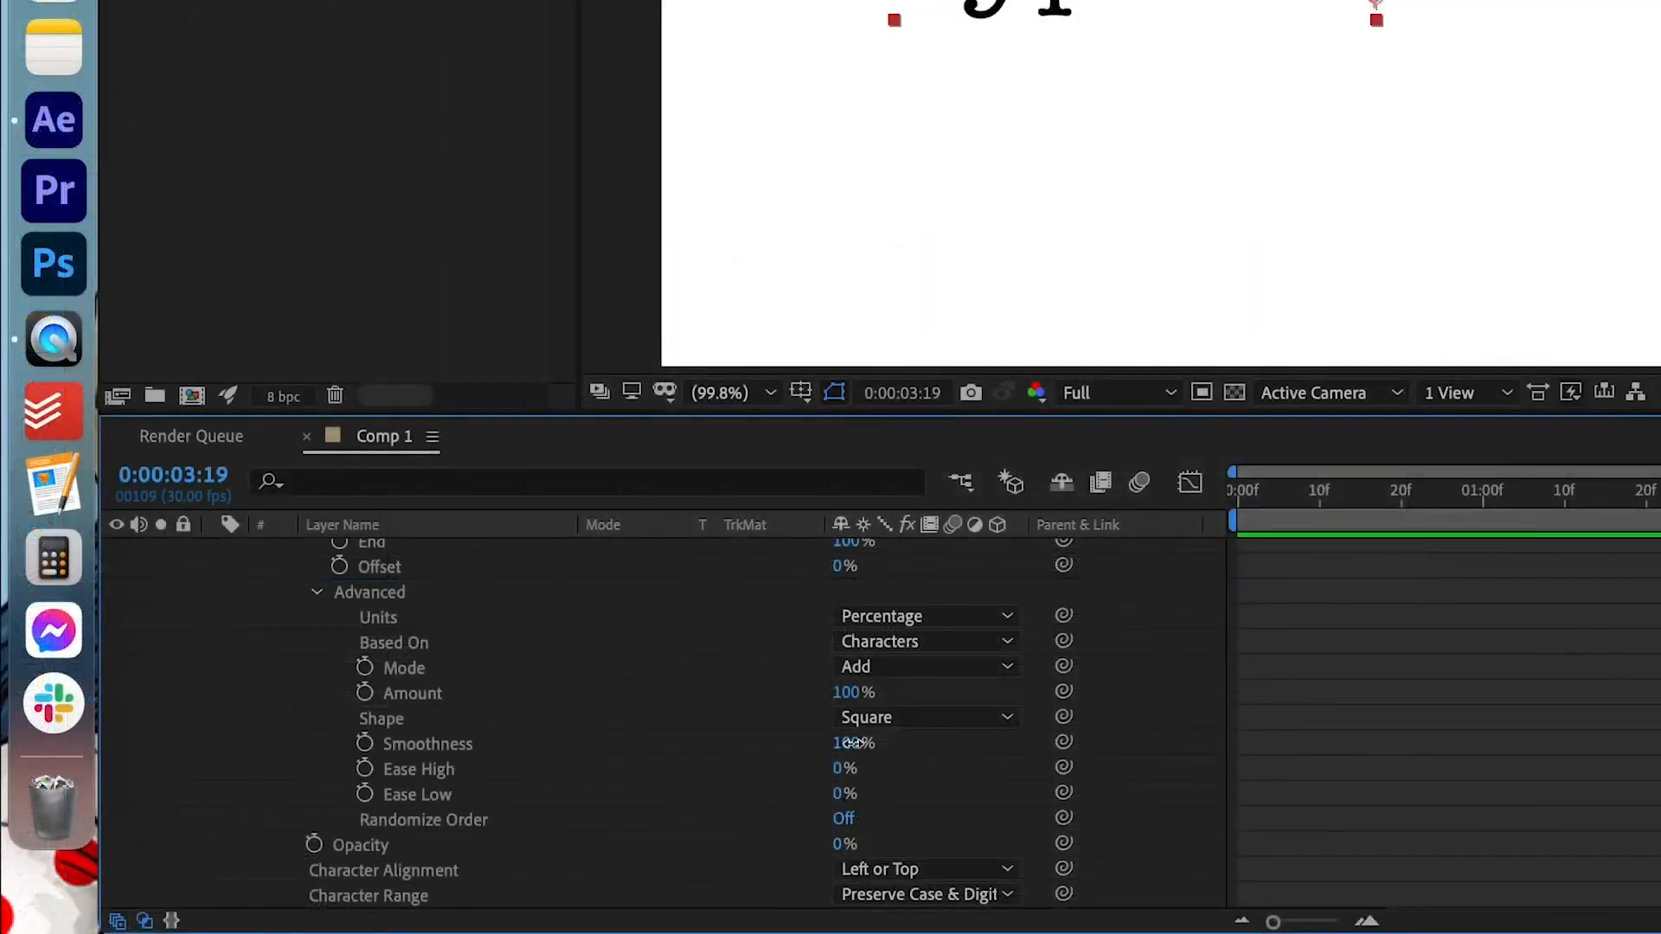
pyautogui.write('0')
pyautogui.press('Return')
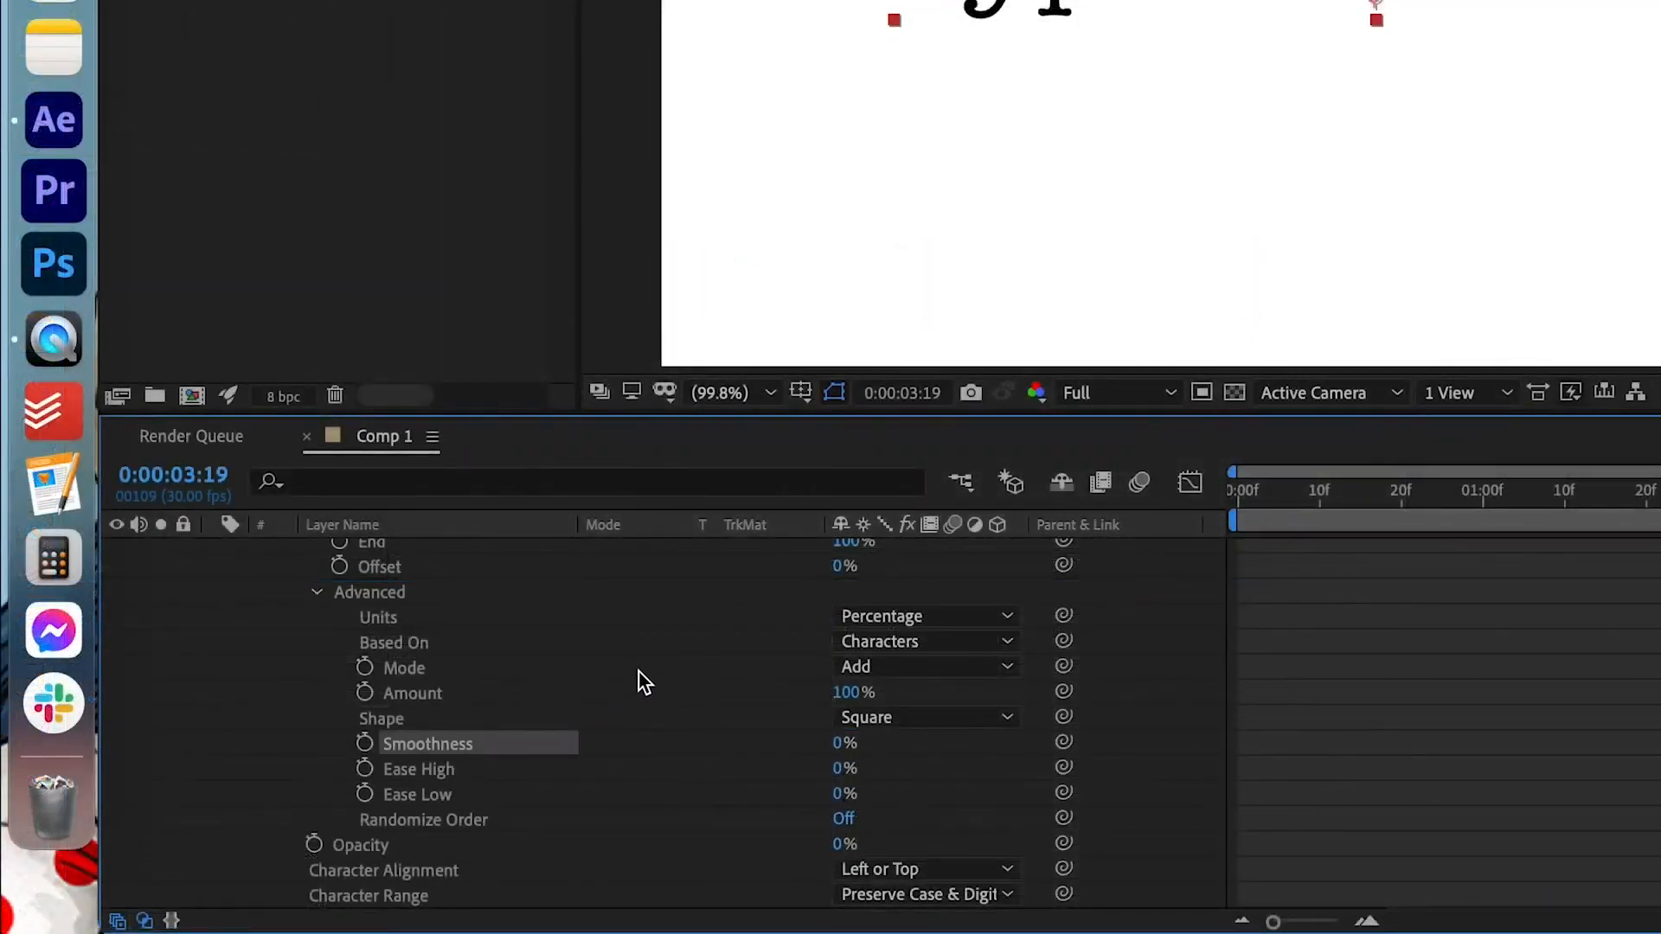
# - Collapse the layer's text properties and preview the typing animation from the beginning
pyautogui.scroll(5, 635, 683)
pyautogui.click(265, 678)
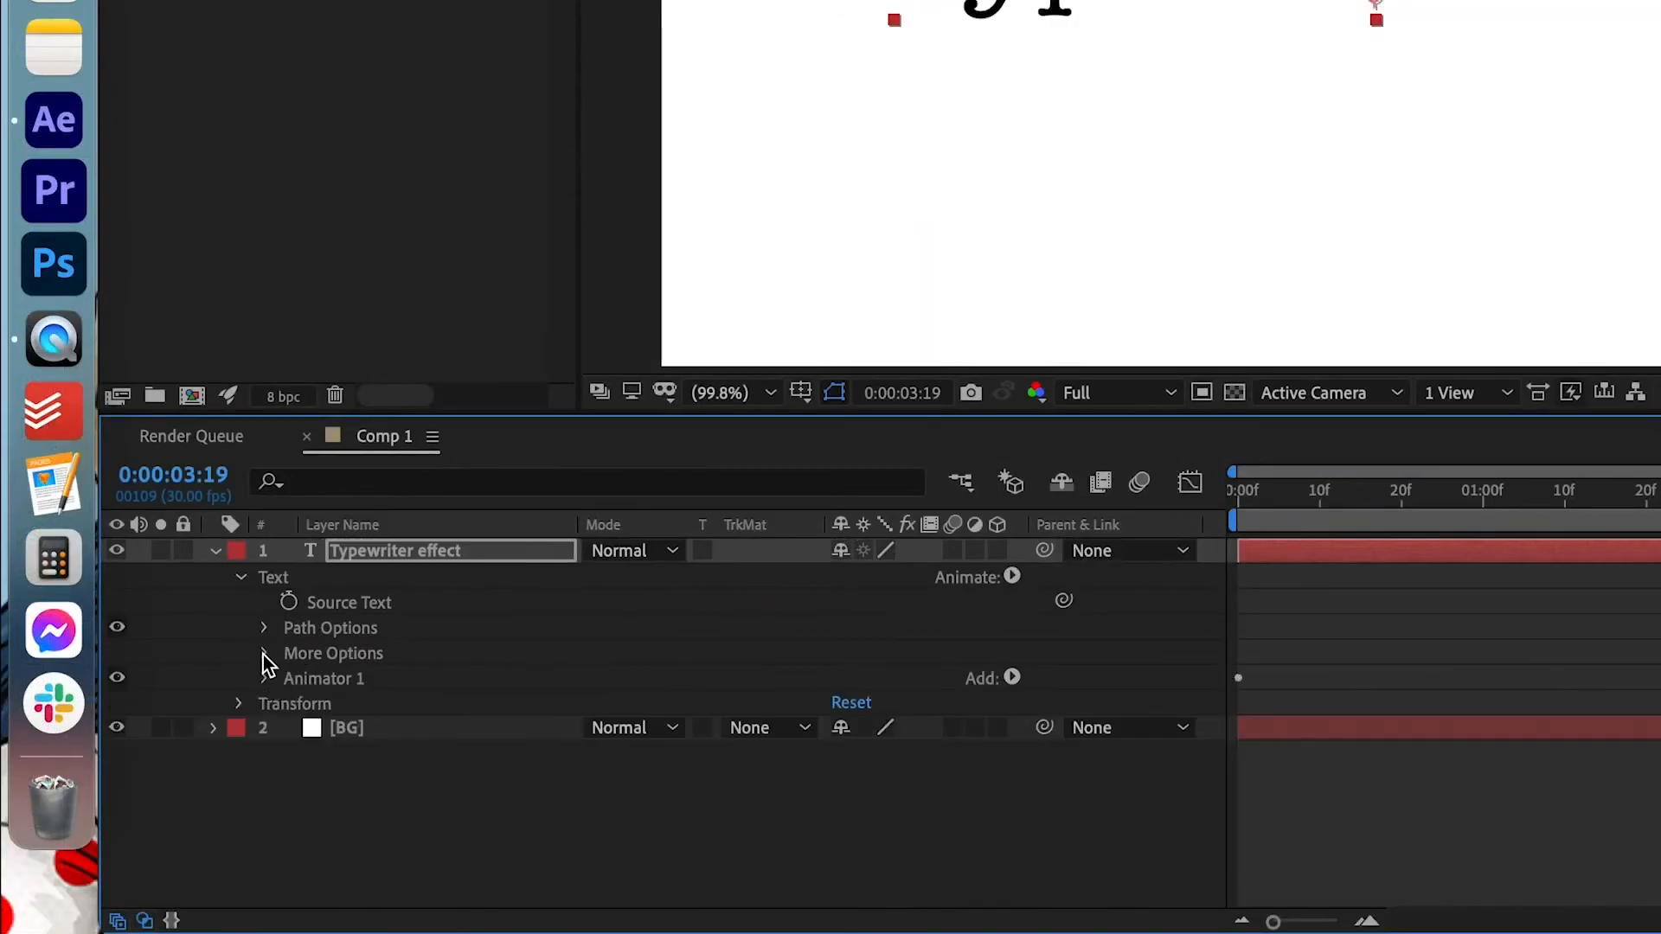
pyautogui.click(242, 578)
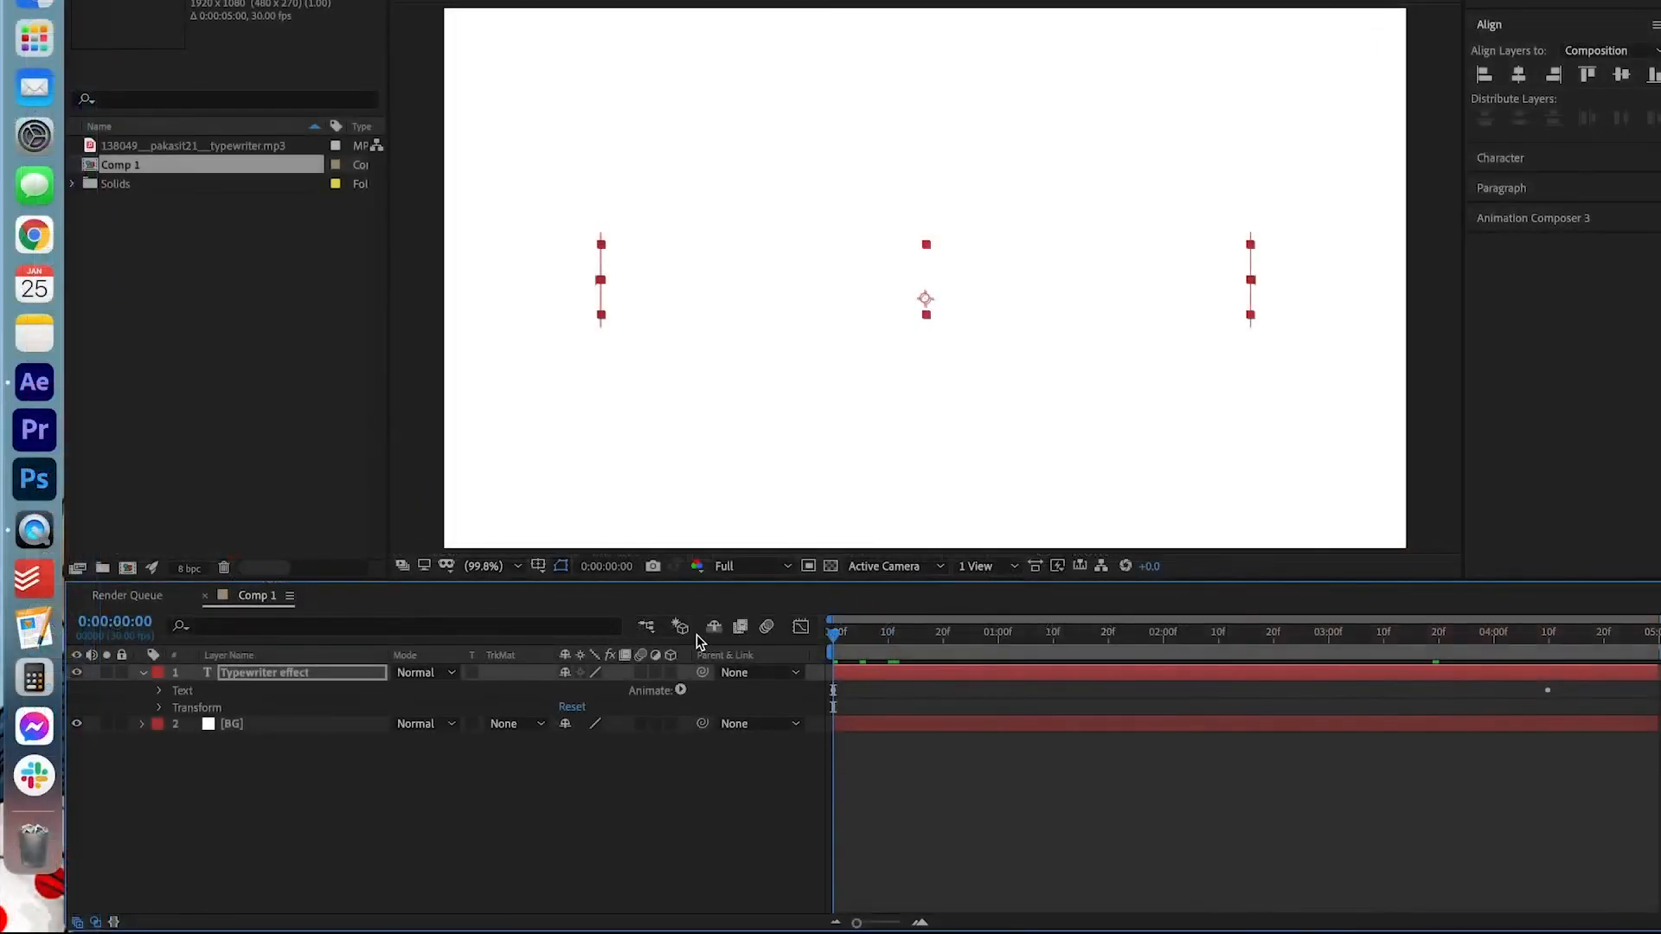
pyautogui.press('space')
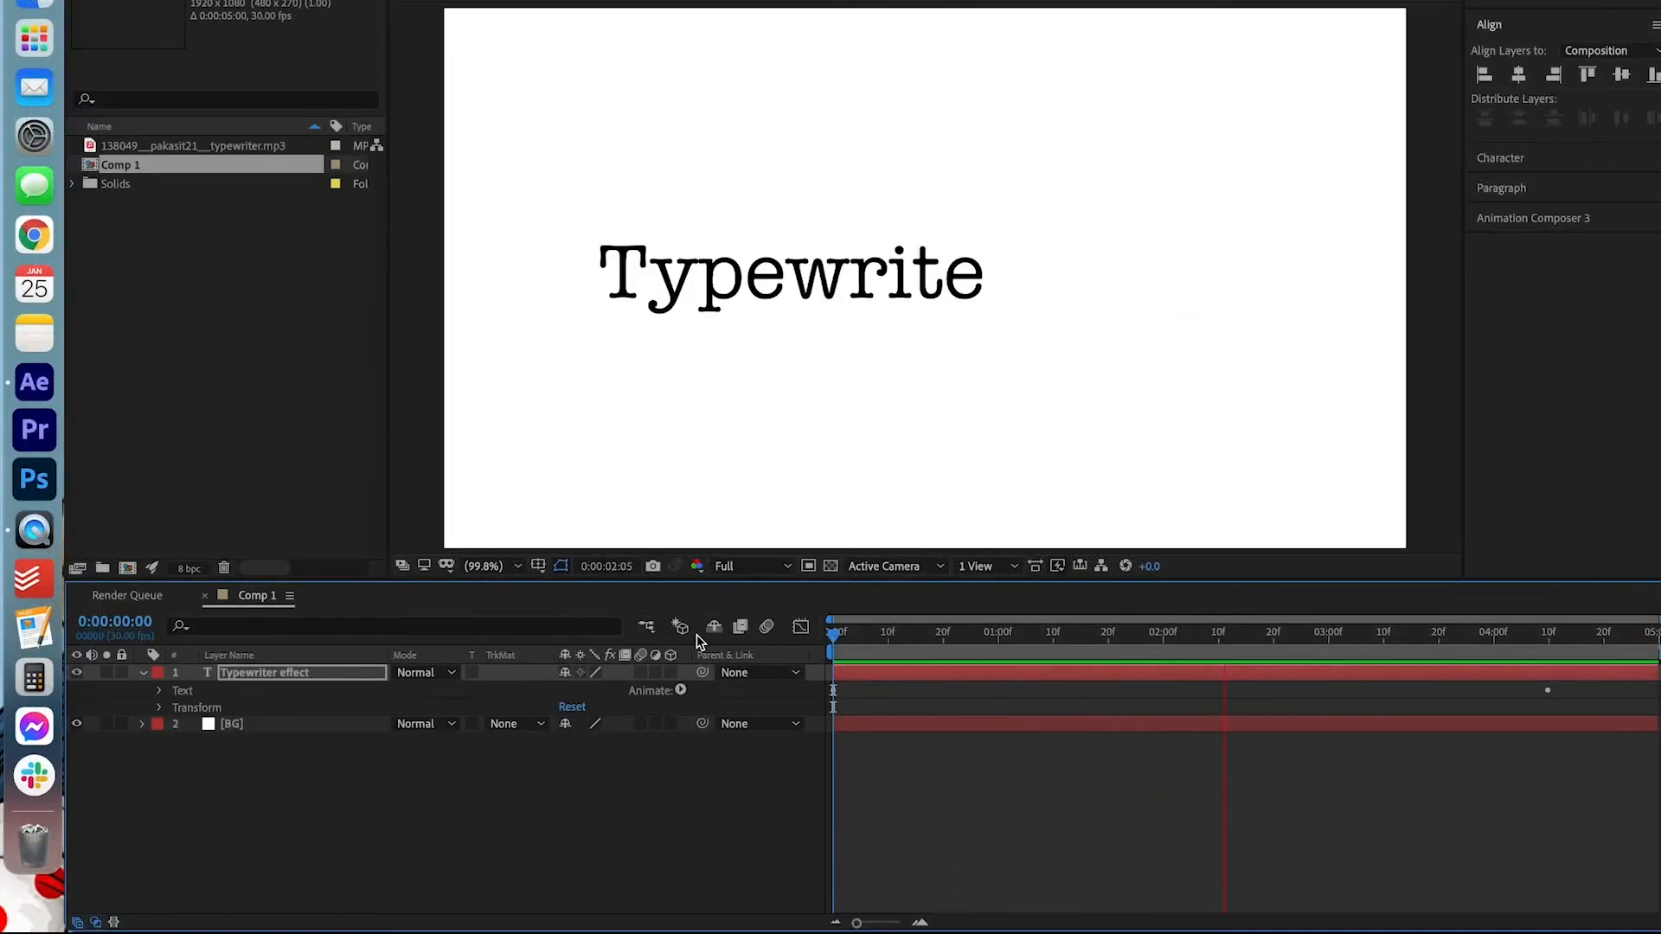
pyautogui.press('space')
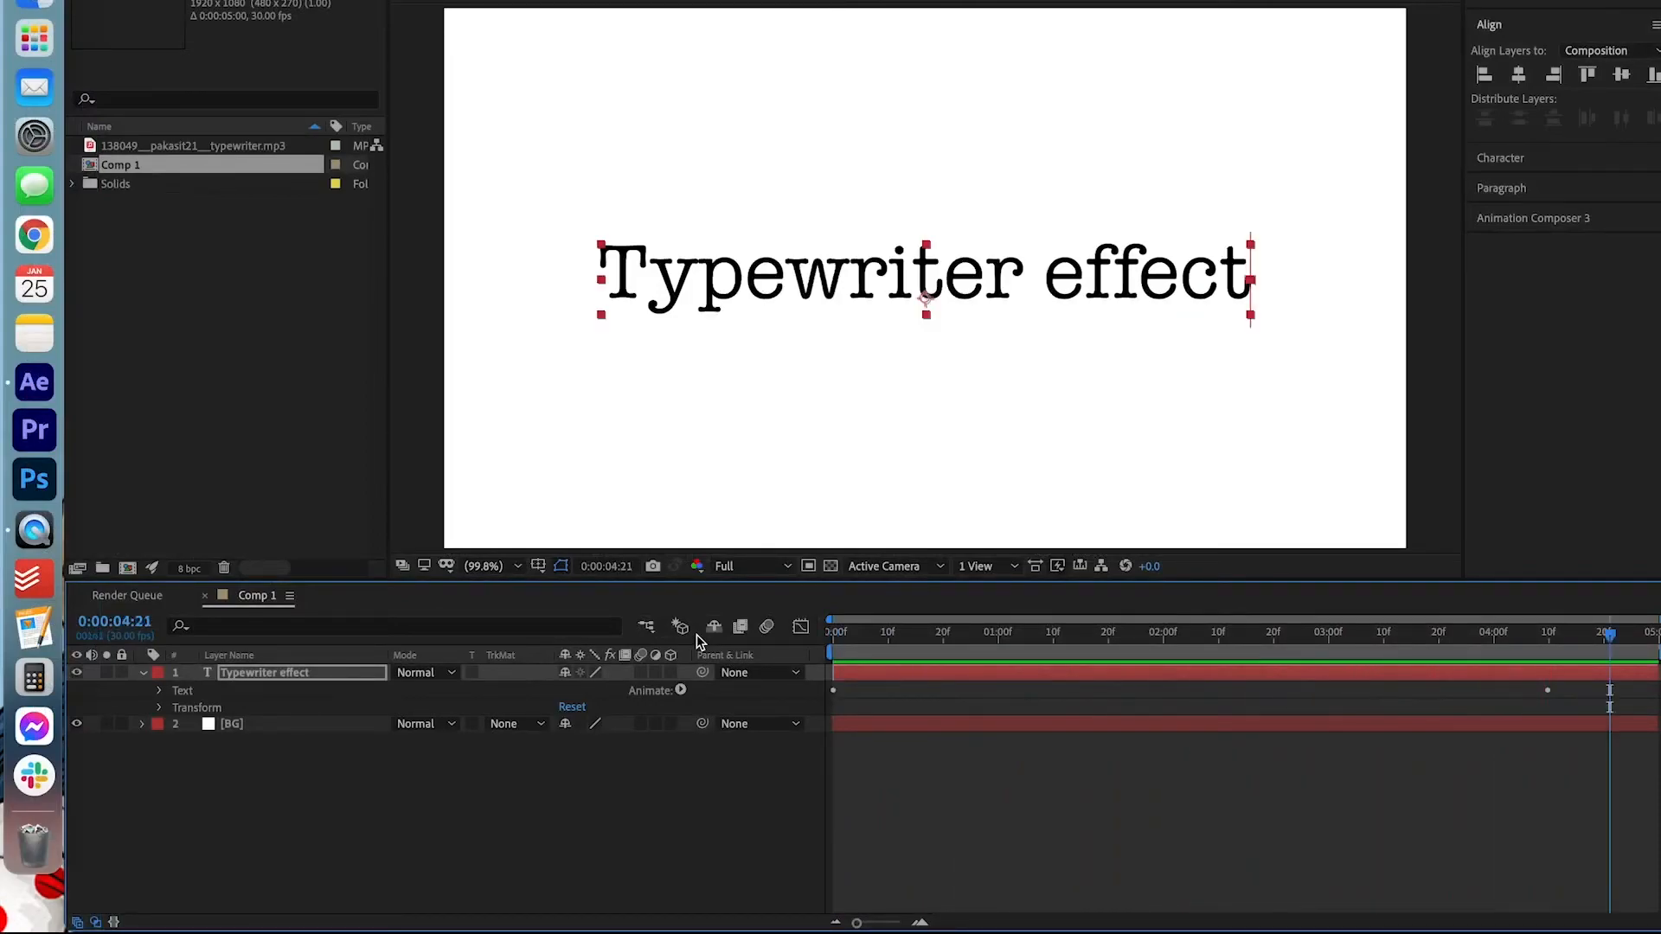
# - Show the text layer's keyframes, move the last Start keyframe to 3 seconds, and preview the faster animation
pyautogui.click(1127, 679)
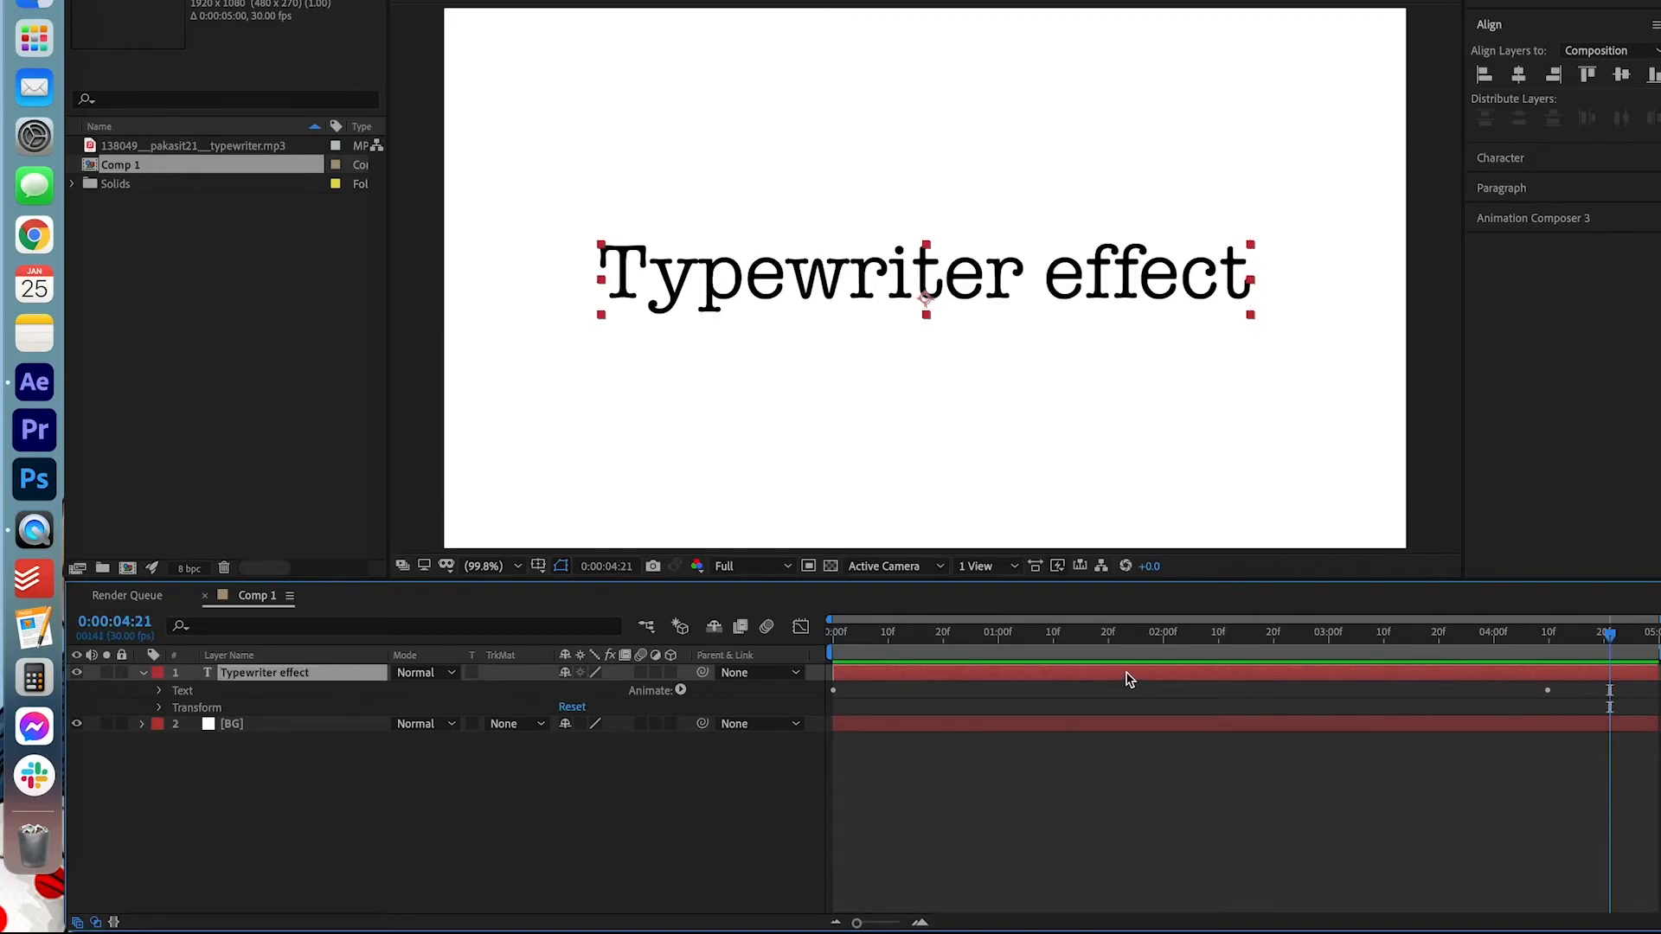
pyautogui.press('u')
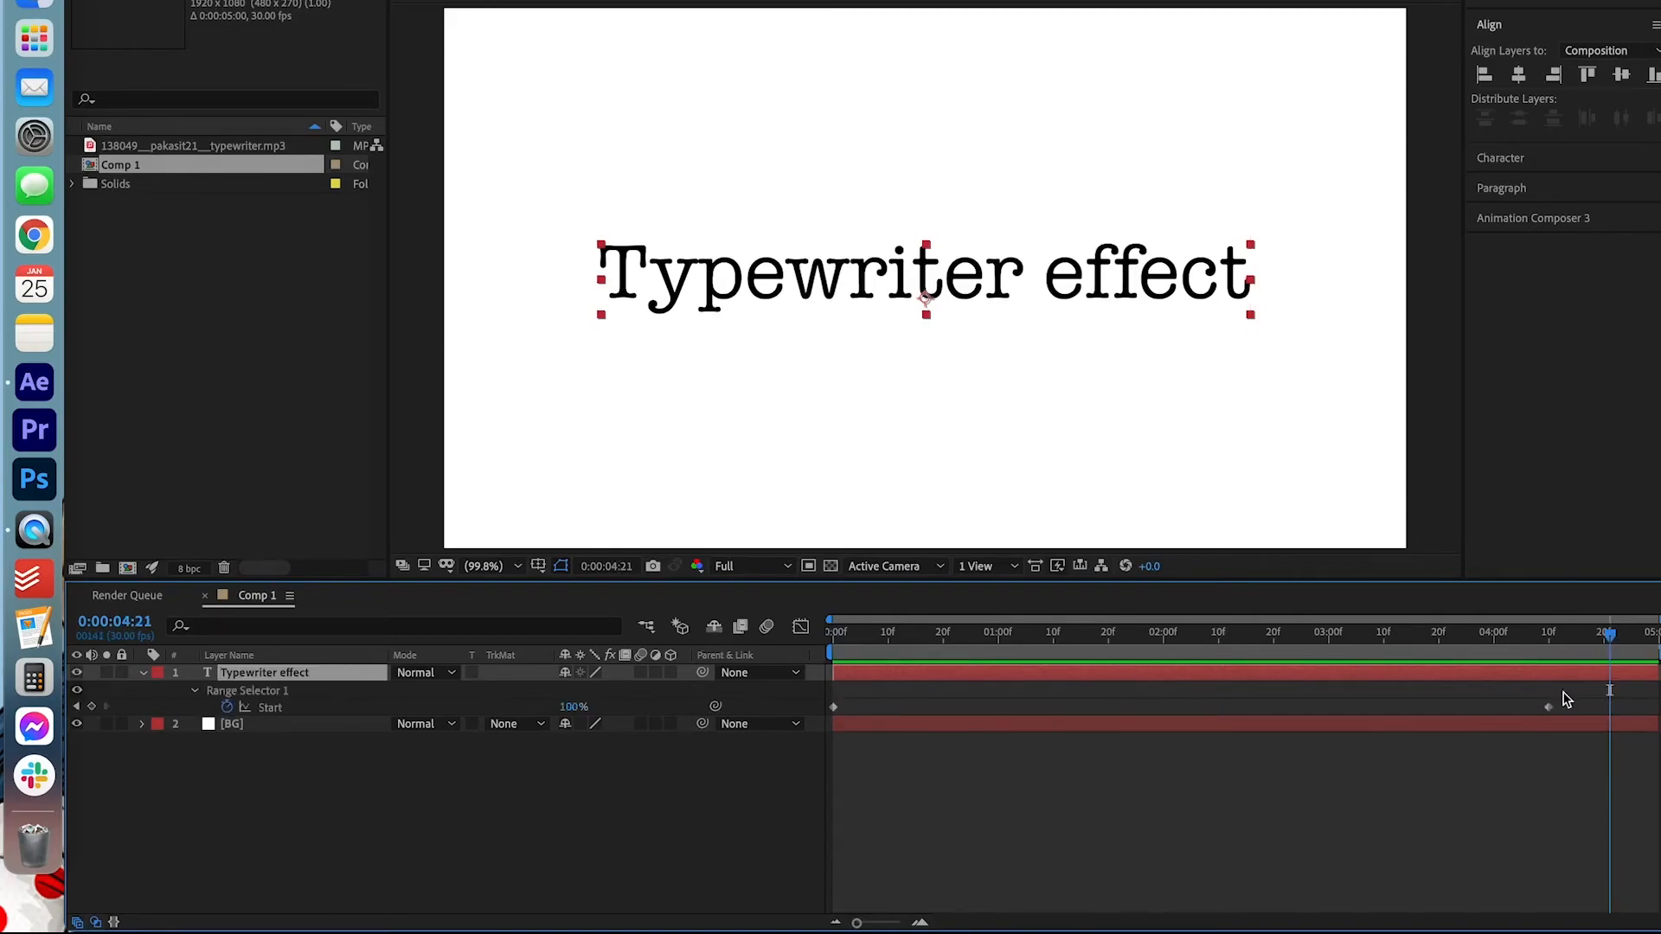
pyautogui.moveTo(1550, 711); pyautogui.dragTo(1332, 714)
pyautogui.press('Home')
pyautogui.press('space')
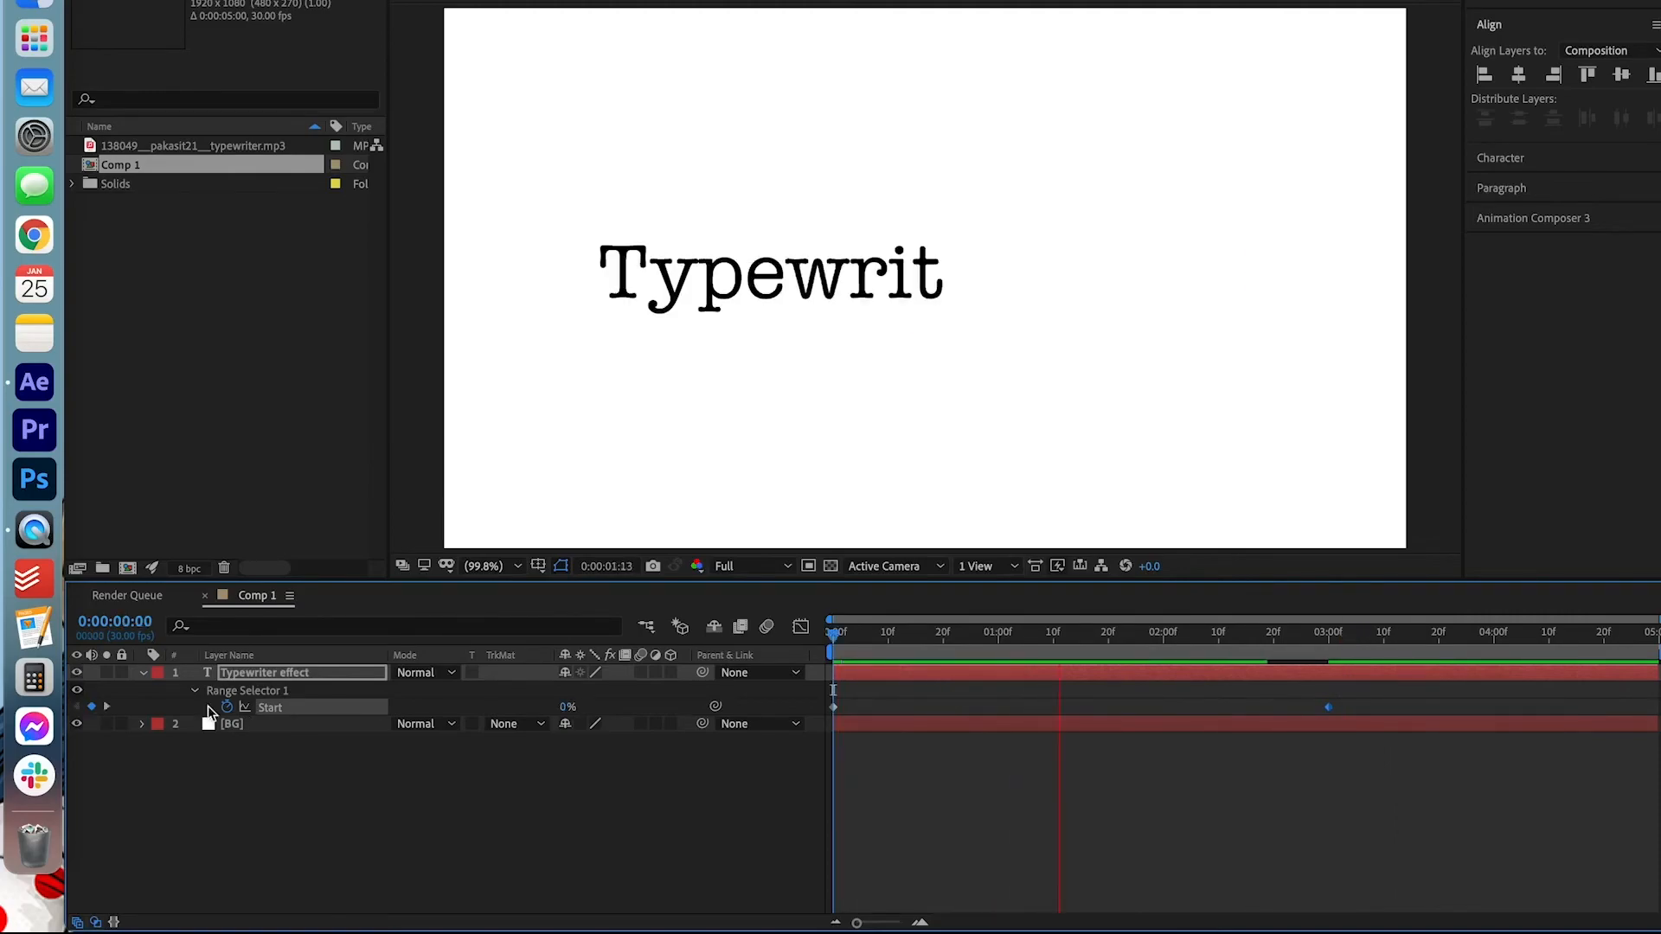
pyautogui.press('space')
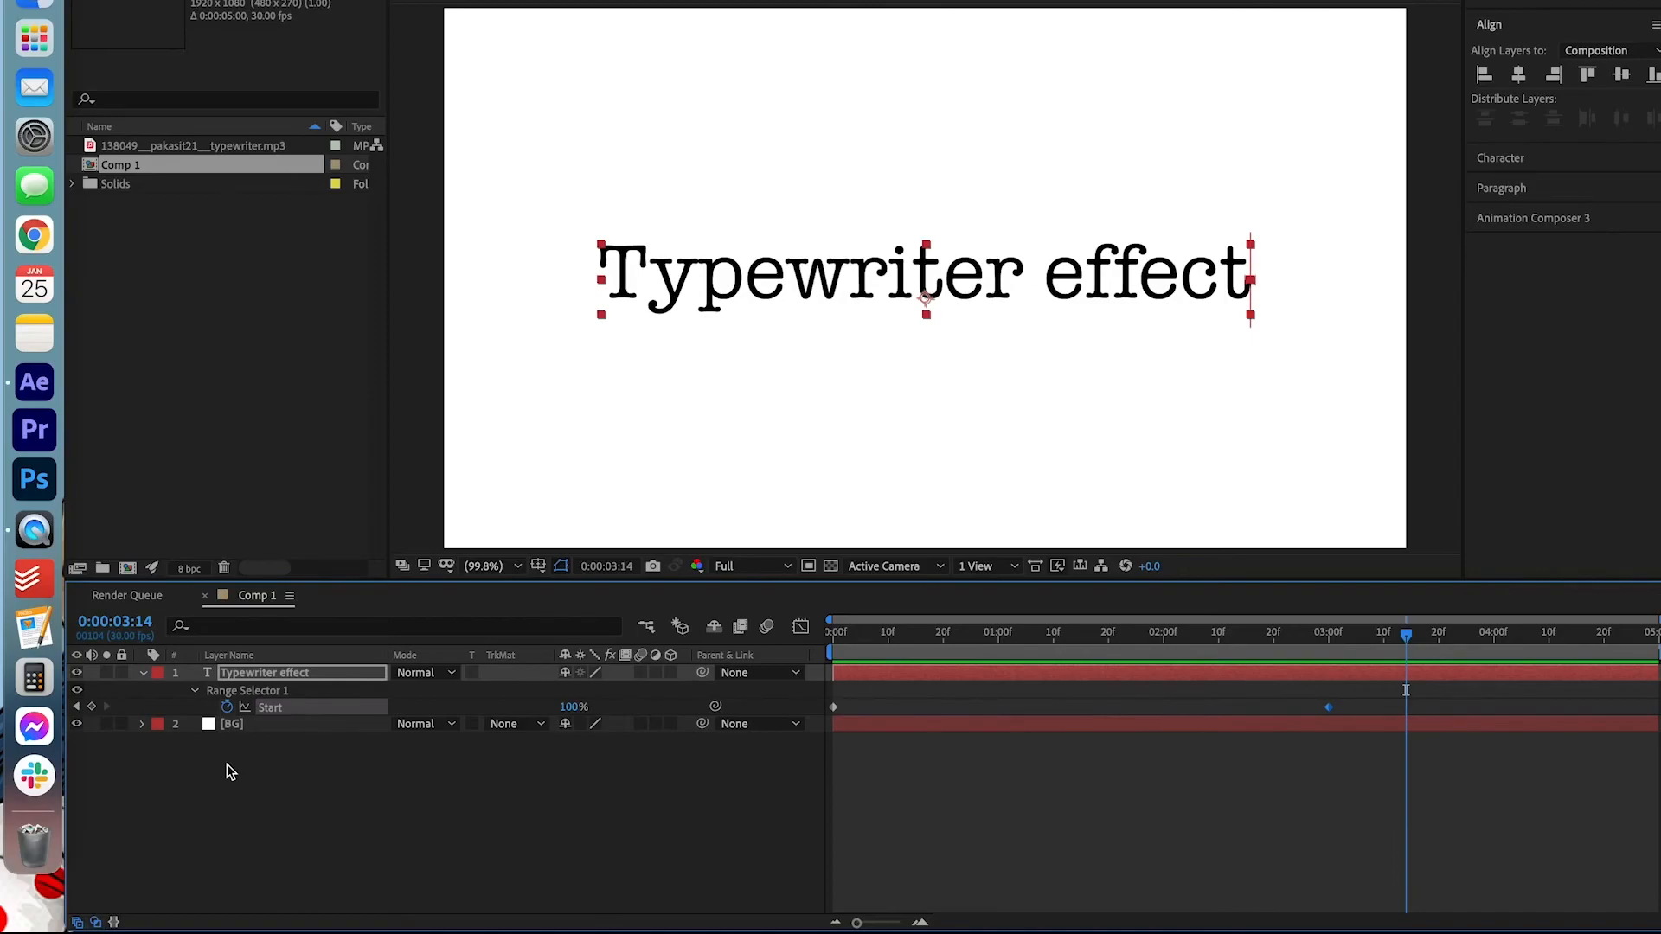
# - Add the typewriter MP3 to the timeline between the text and BG layers and play it from the start
pyautogui.click(206, 309)
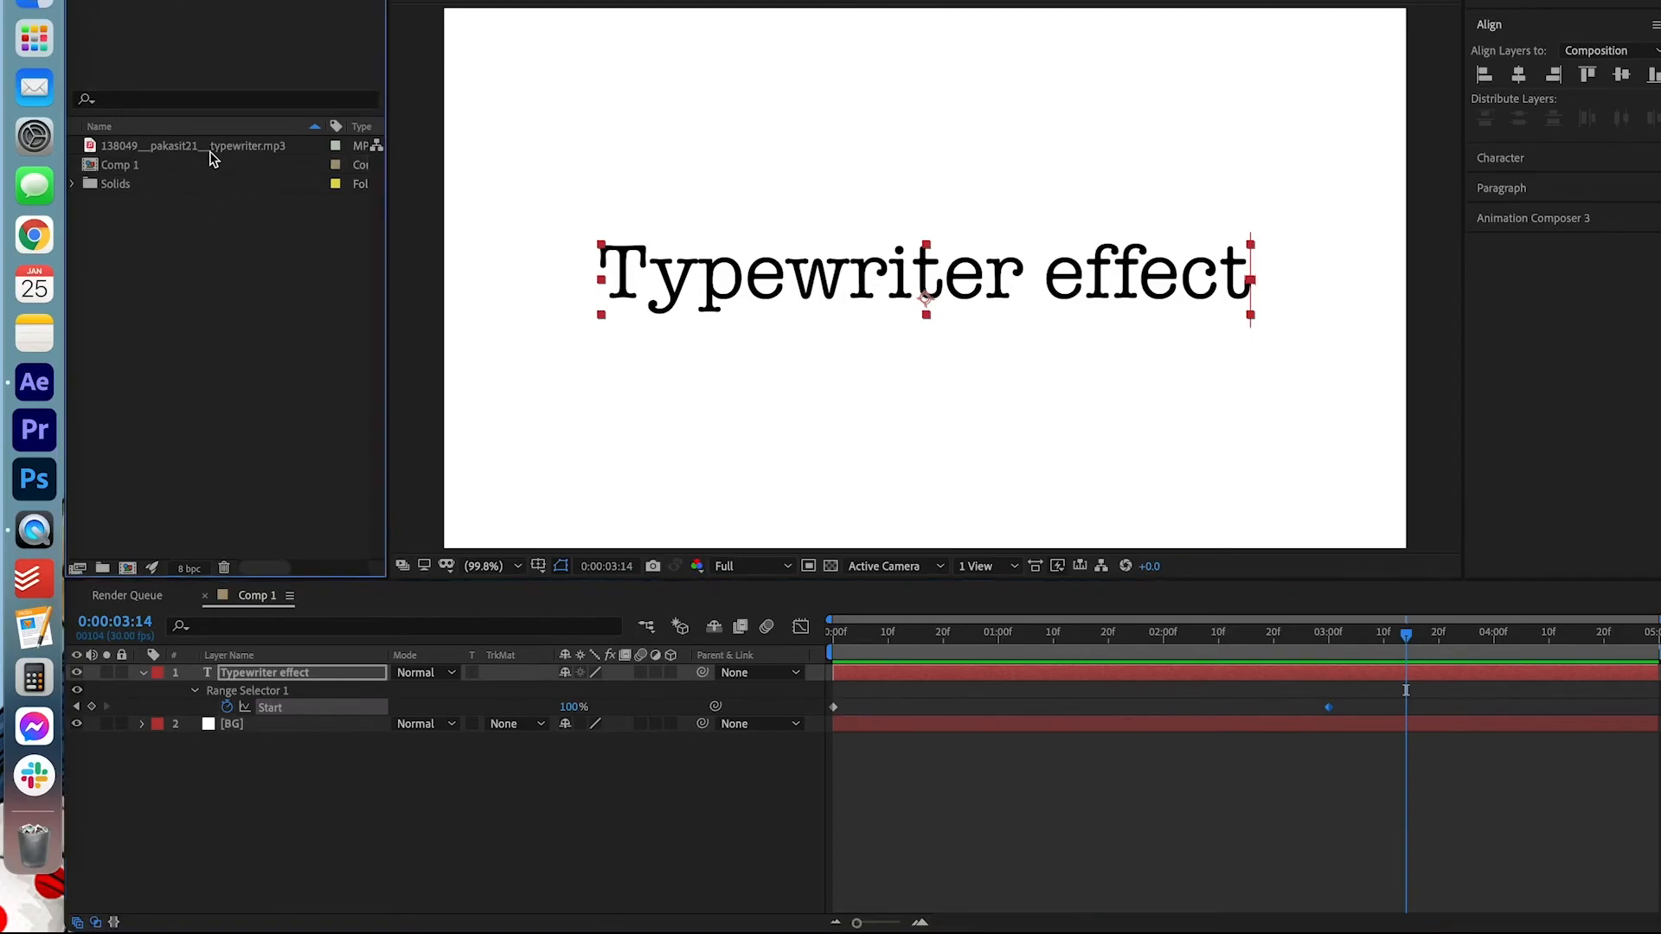
pyautogui.moveTo(211, 152); pyautogui.dragTo(289, 716)
pyautogui.moveTo(936, 633); pyautogui.dragTo(794, 640)
pyautogui.press('space')
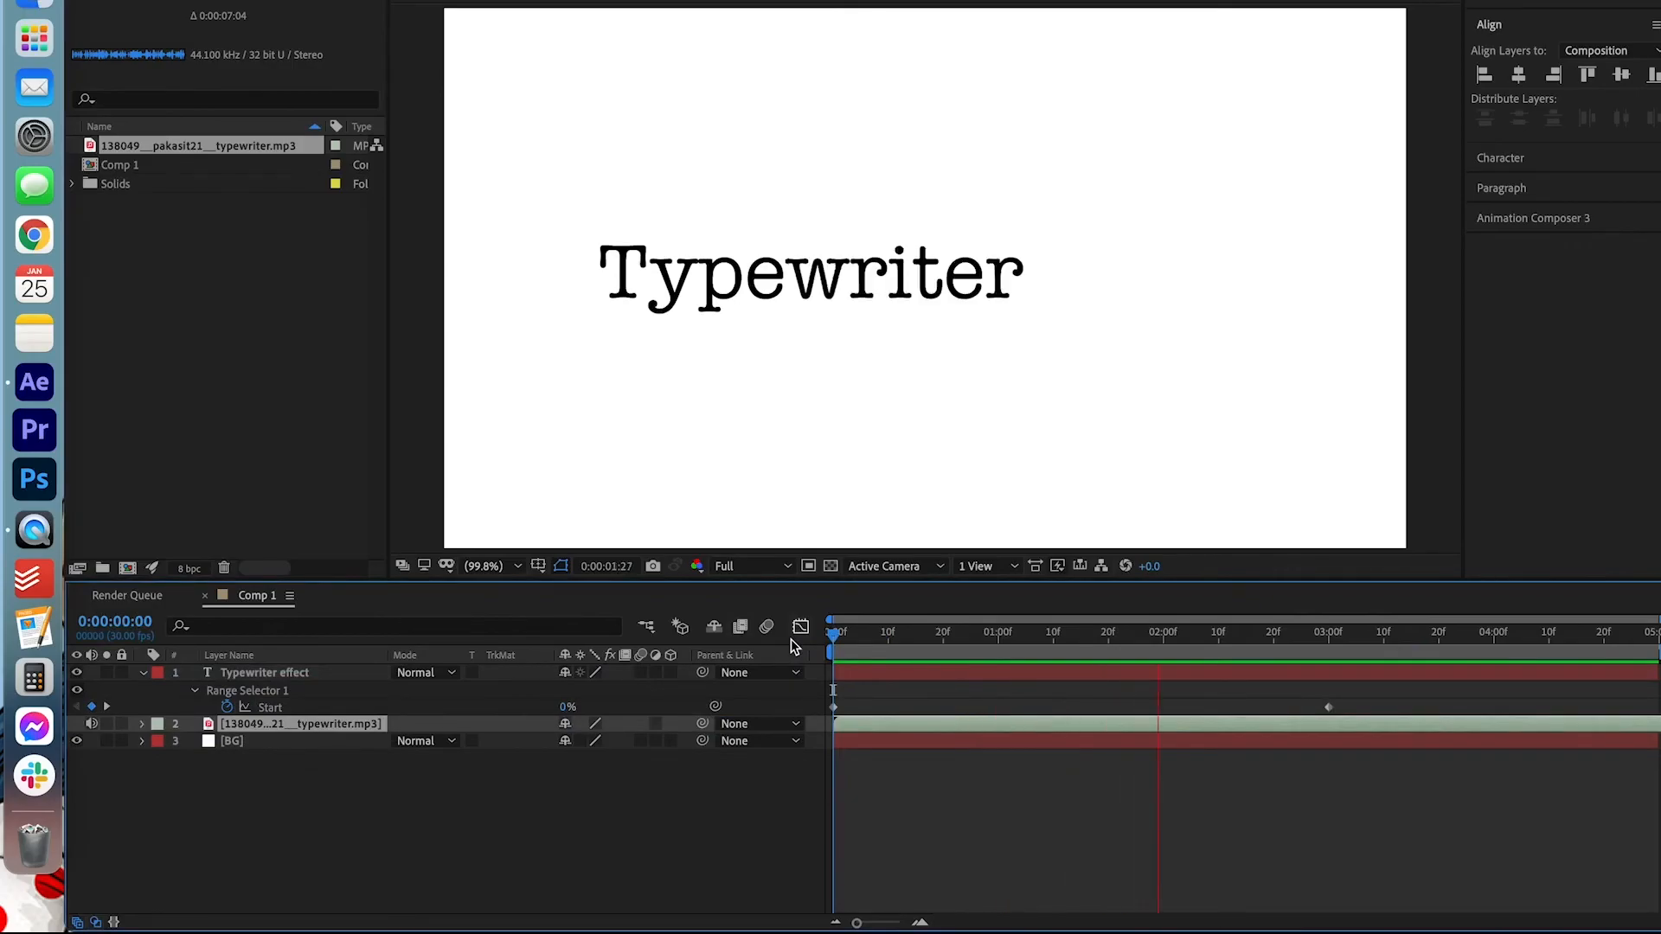
# - Split the typewriter audio layer at 0:00:02:28, delete the second part, and replay from the start
pyautogui.press('space')
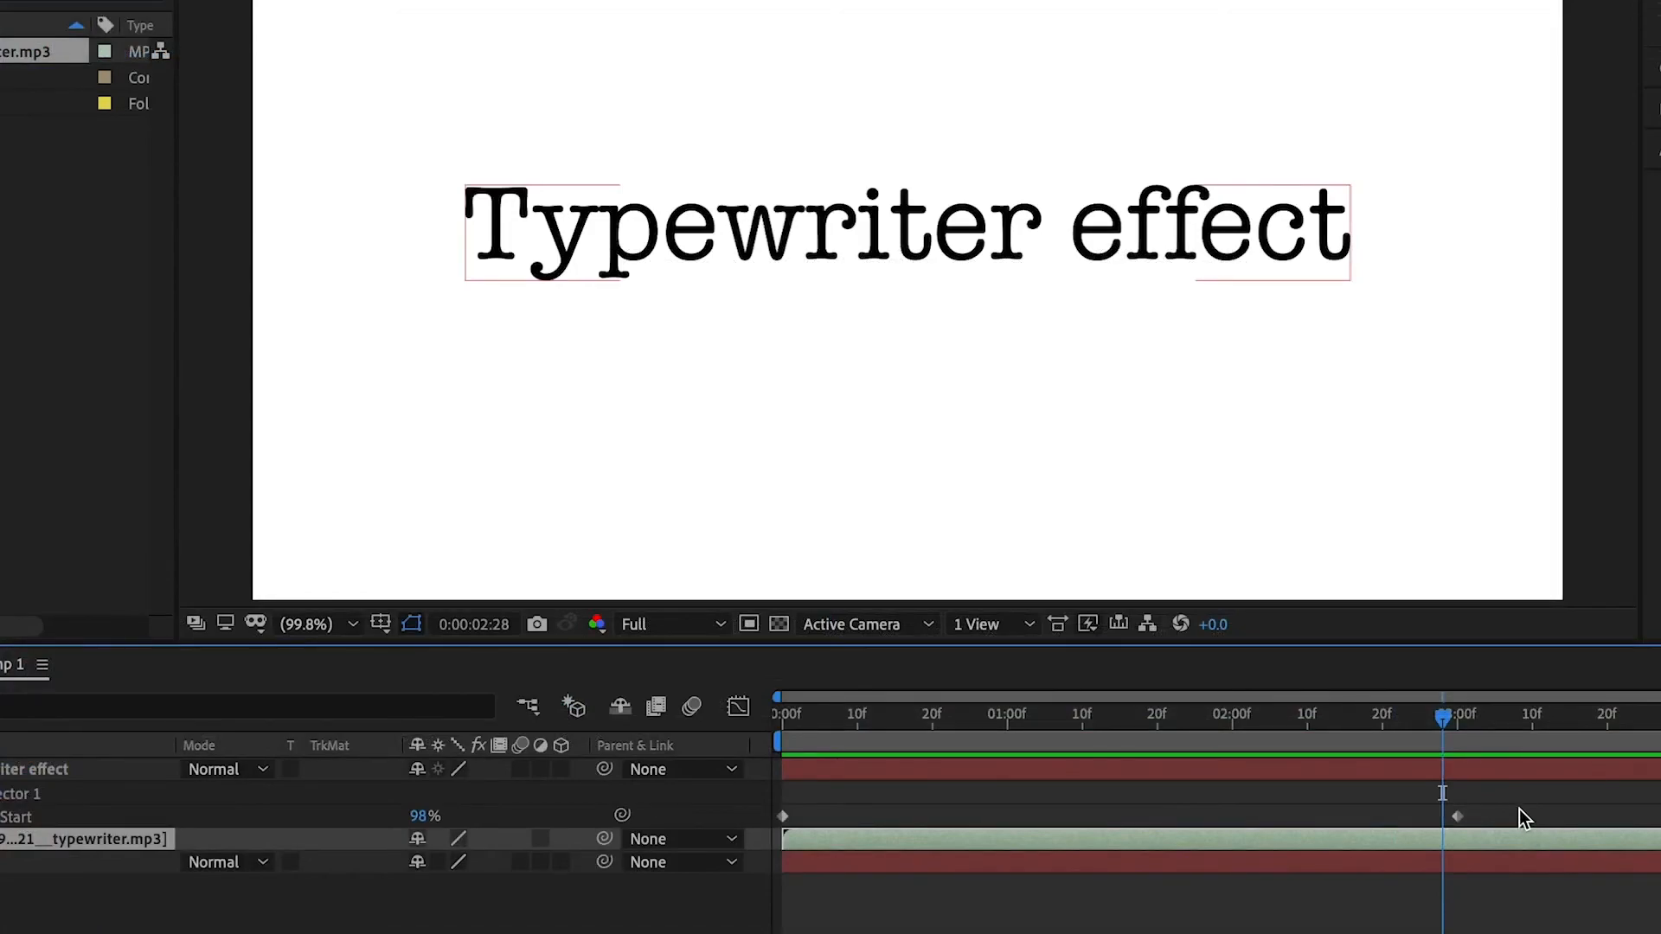
pyautogui.hotkey('ctrl', 'shift', 'd')
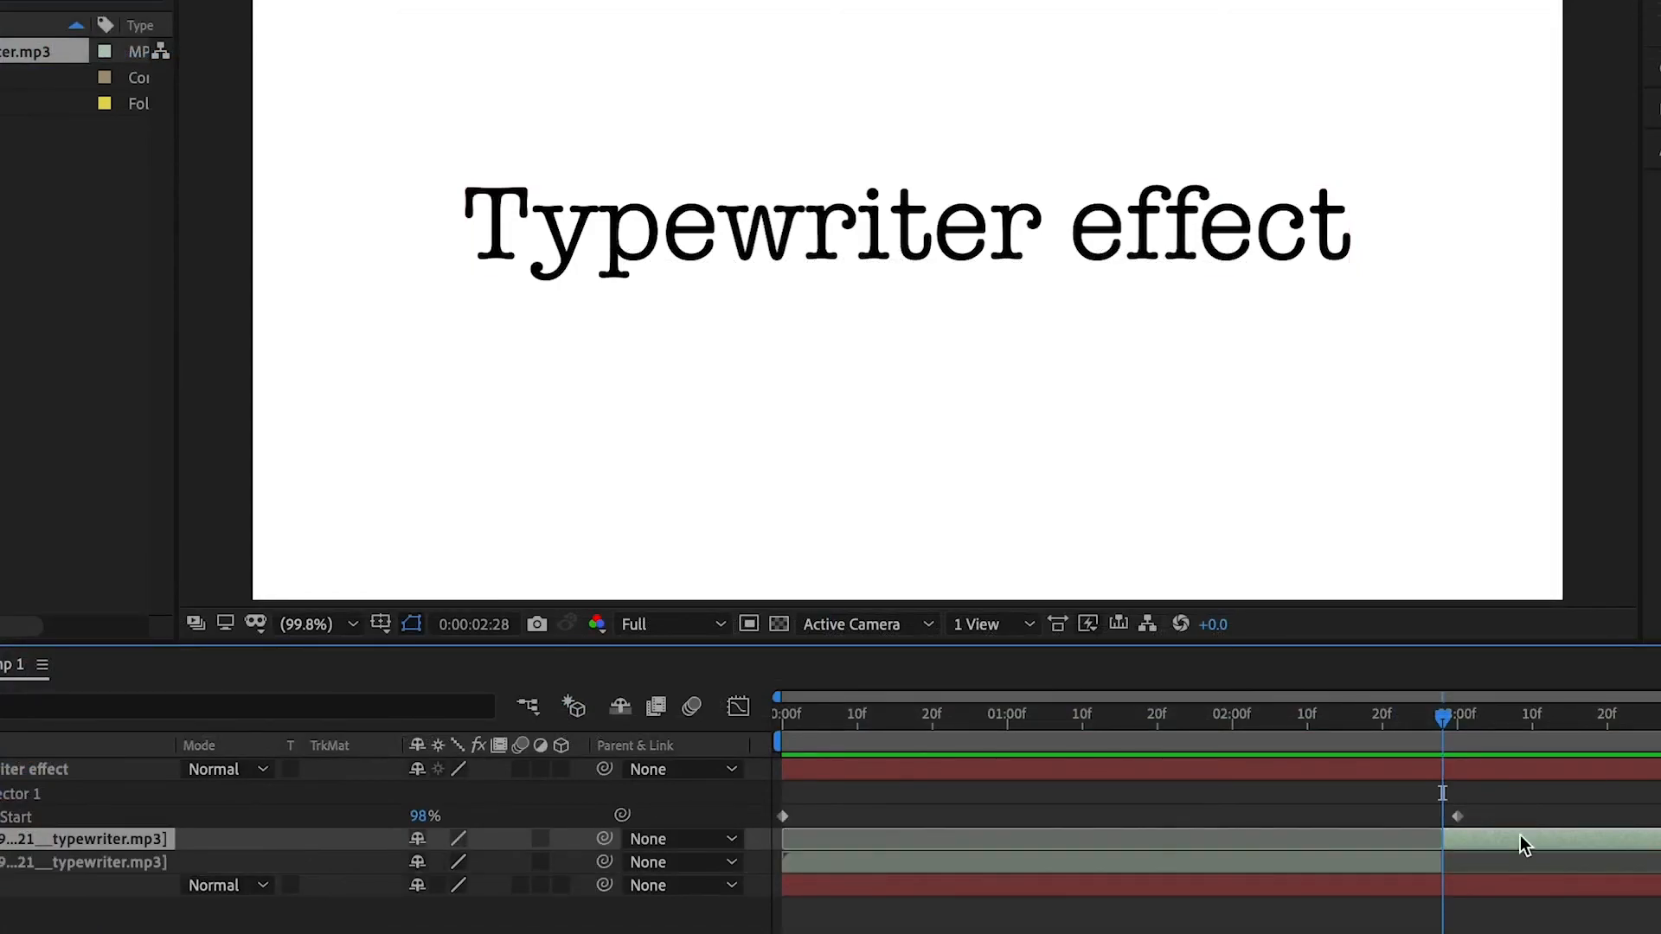
pyautogui.press('Delete')
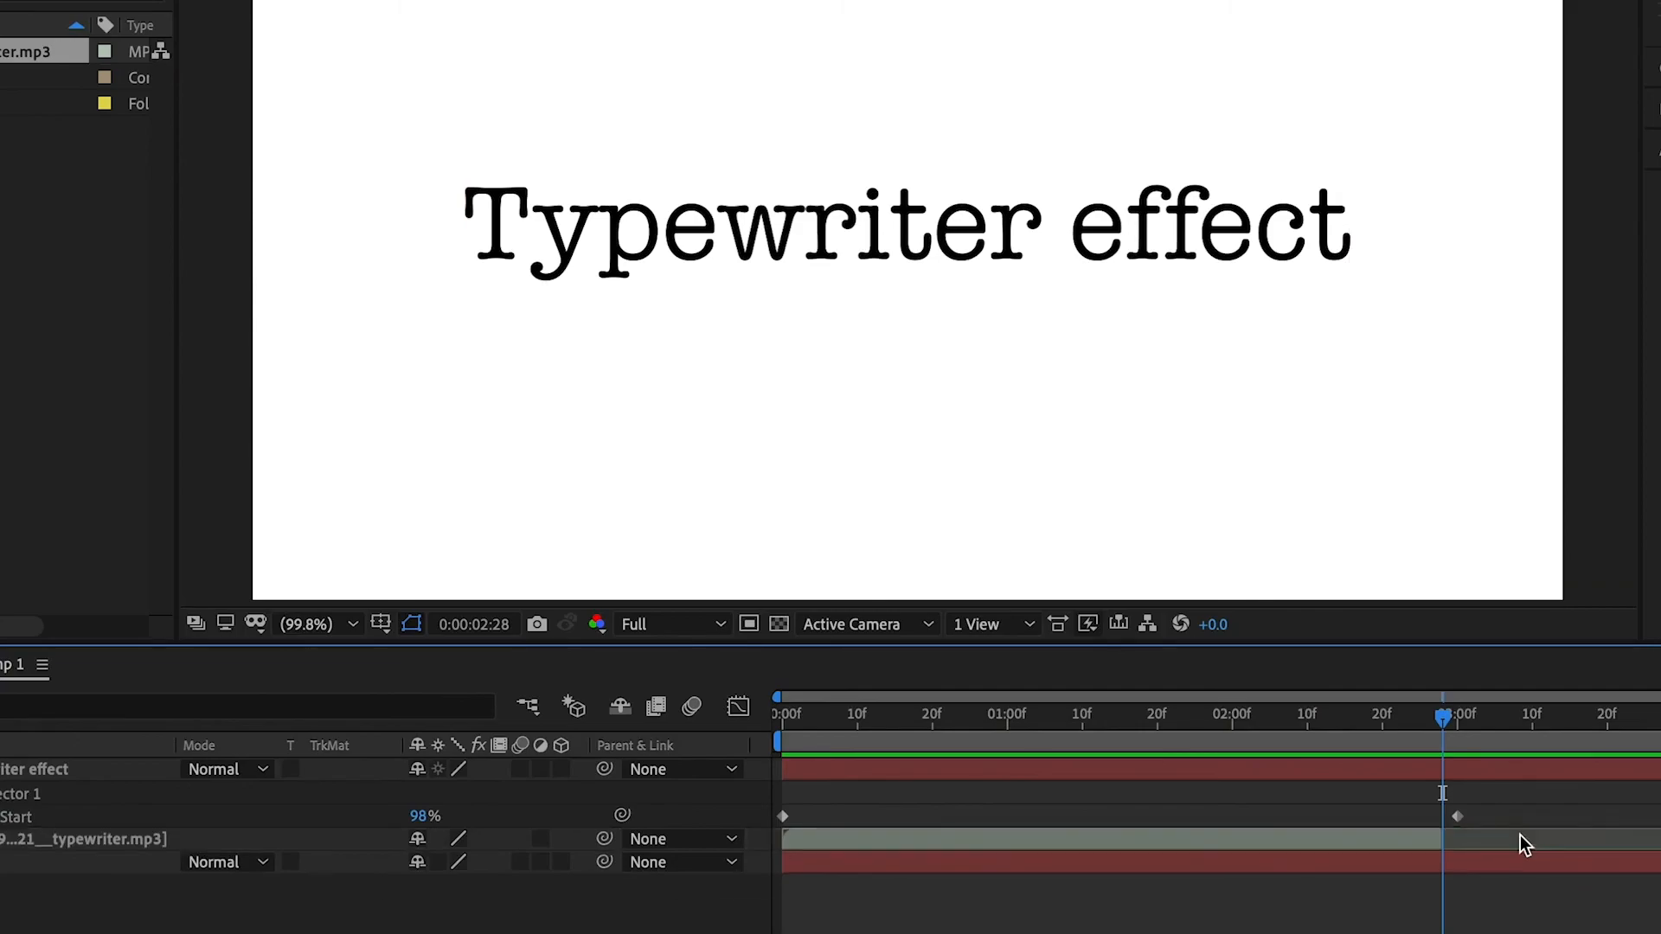
pyautogui.click(1397, 720)
pyautogui.press('Home')
pyautogui.press('space')
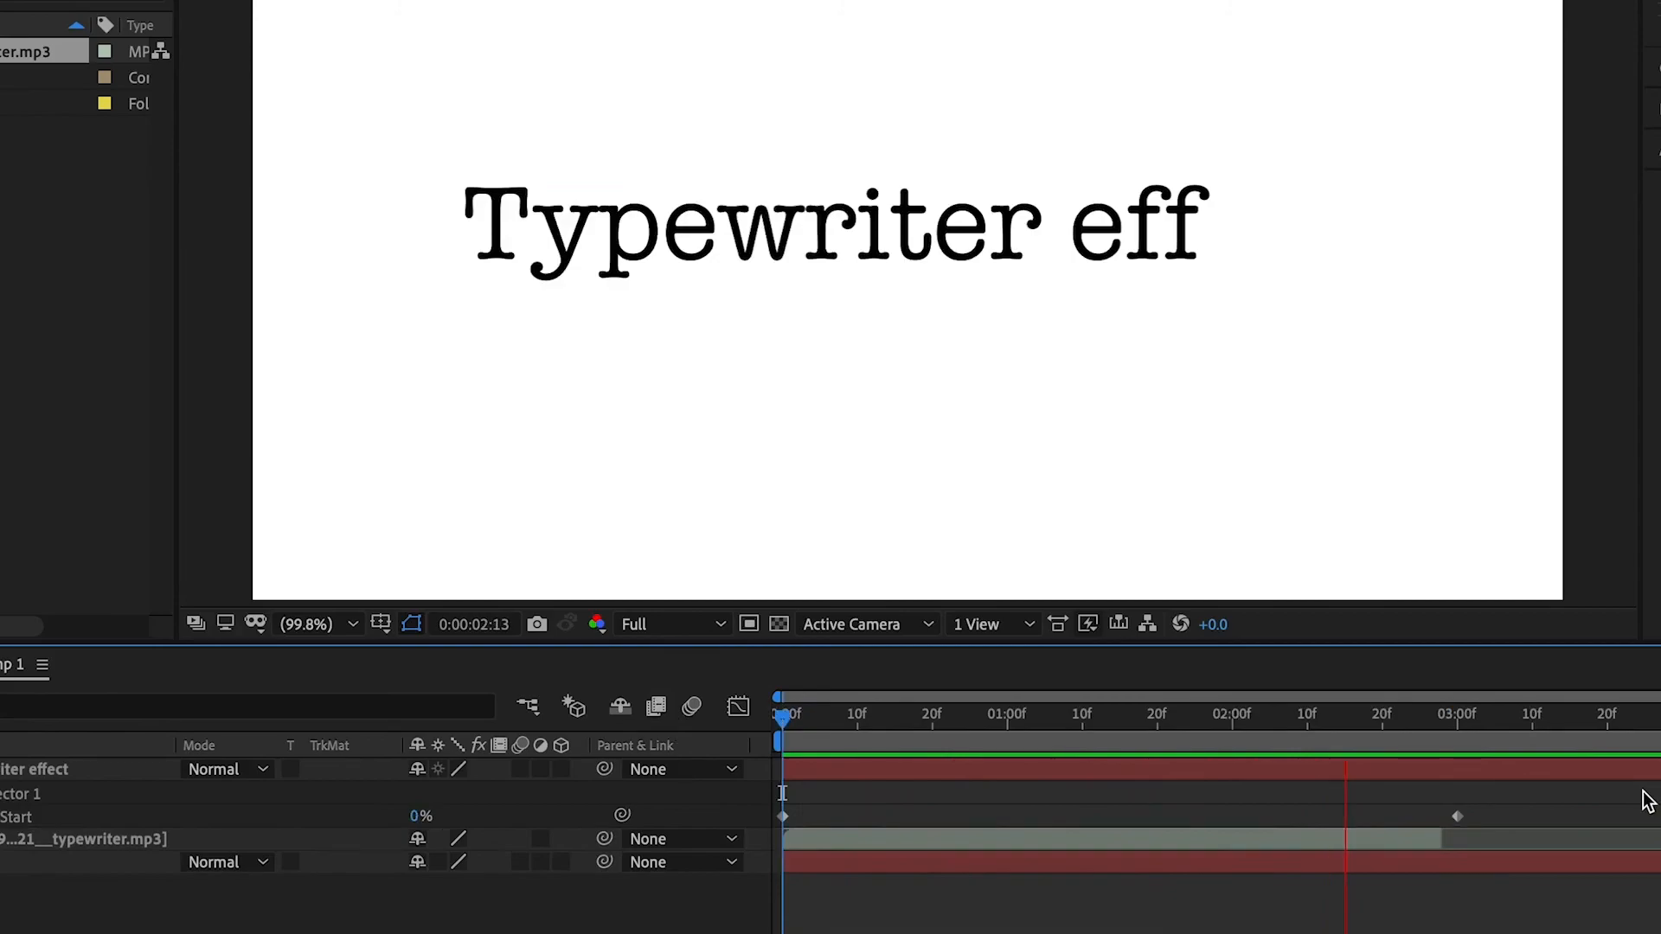
# - Extend the end of the trimmed typewriter audio slightly toward the 3-second keyframe and check the ending
pyautogui.click(1404, 716)
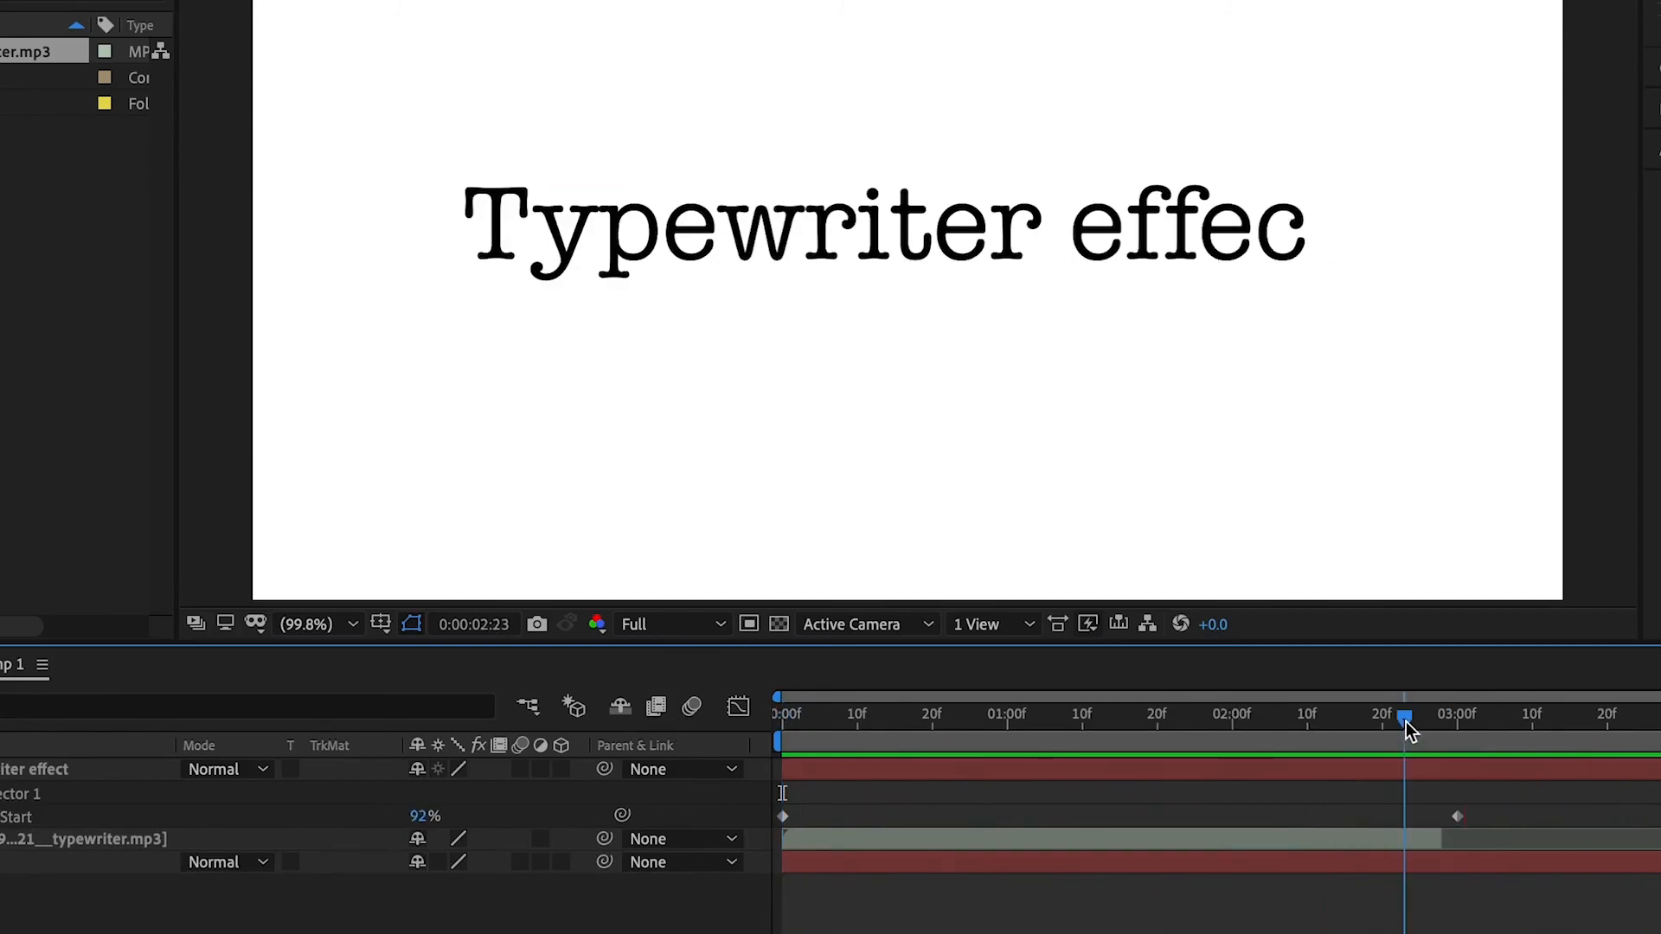
pyautogui.click(1441, 844)
pyautogui.press('space')
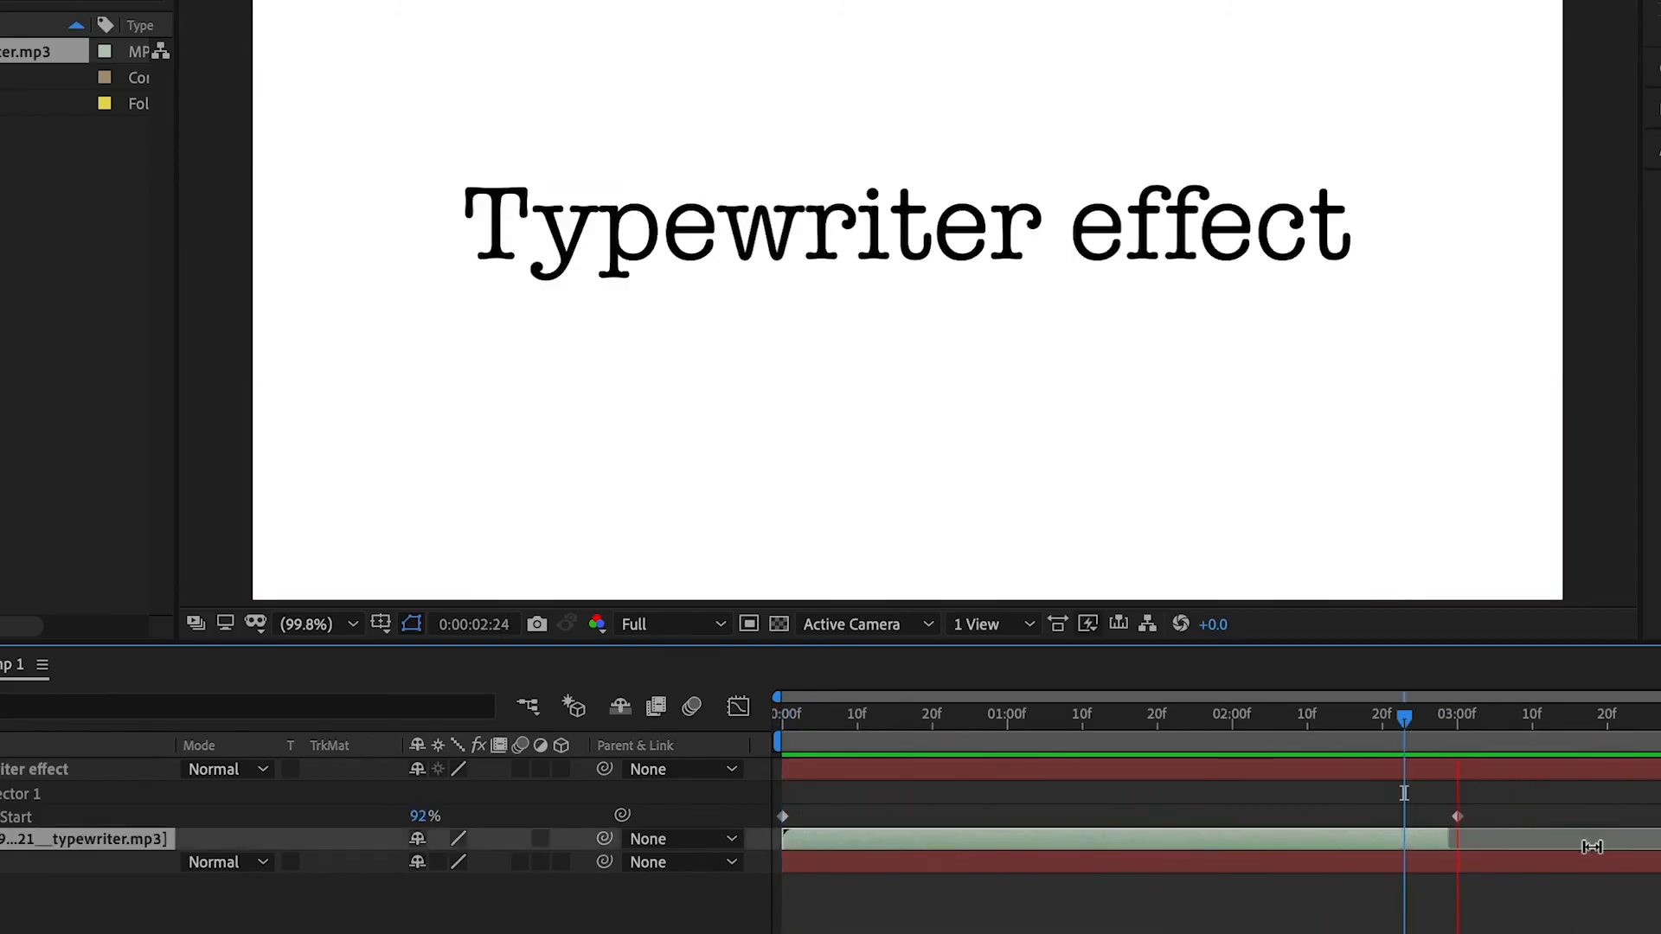
pyautogui.click(1353, 720)
pyautogui.press('space')
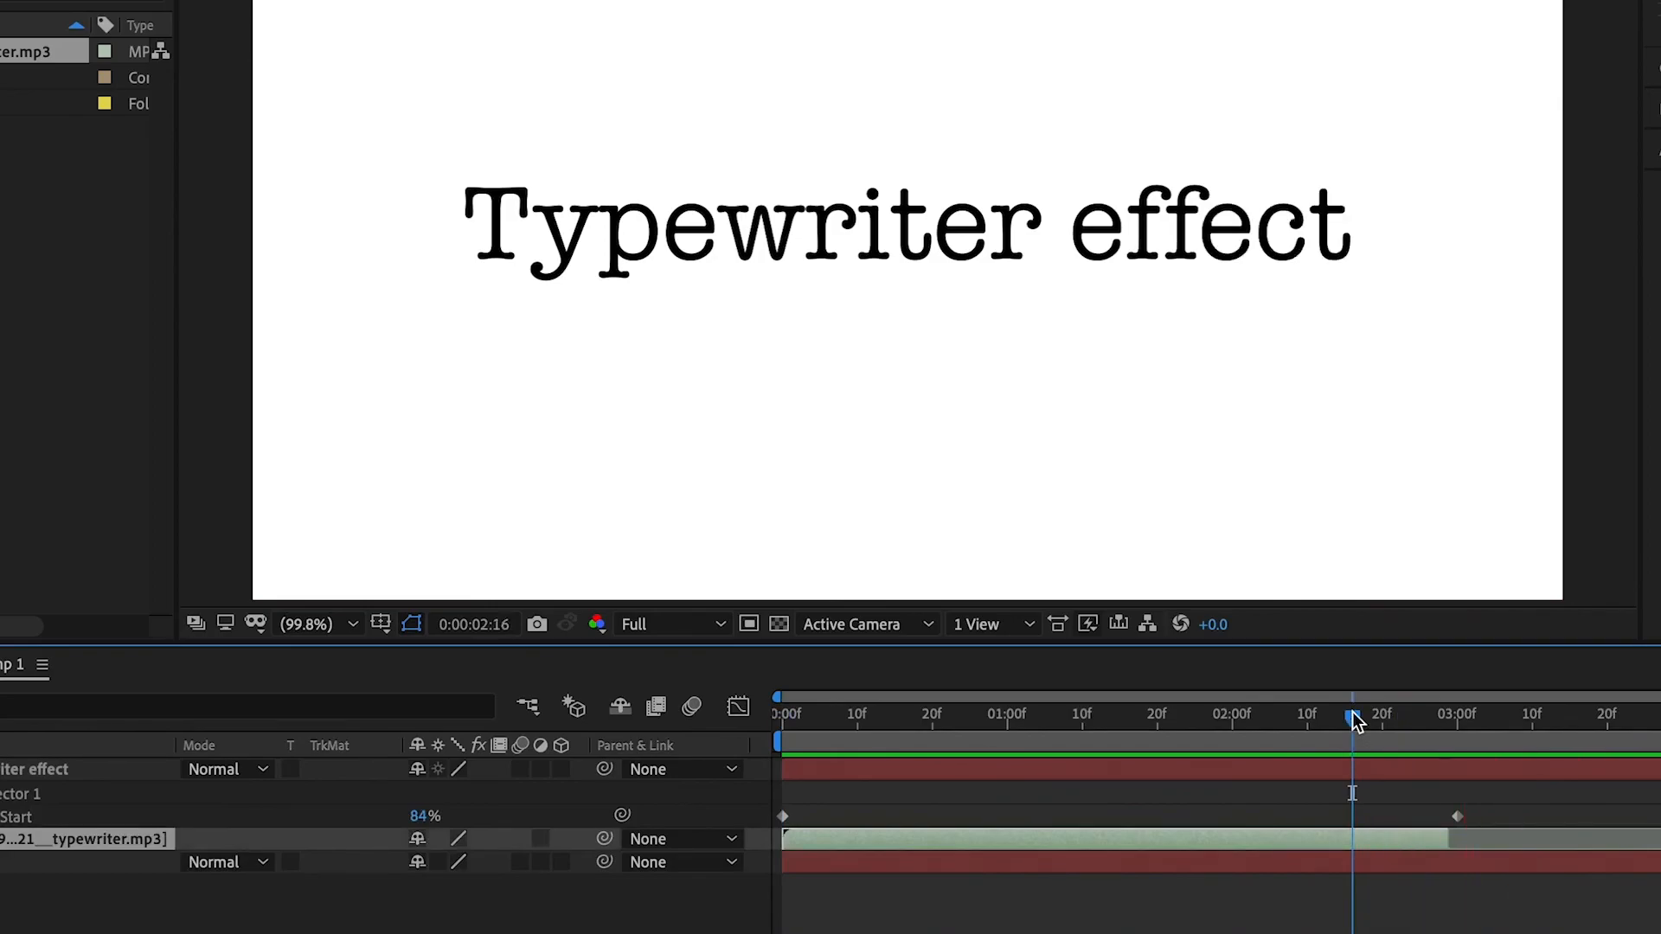
# - Preview the finished typewriter animation together with its sound
pyautogui.press('space')
pyautogui.press('space')
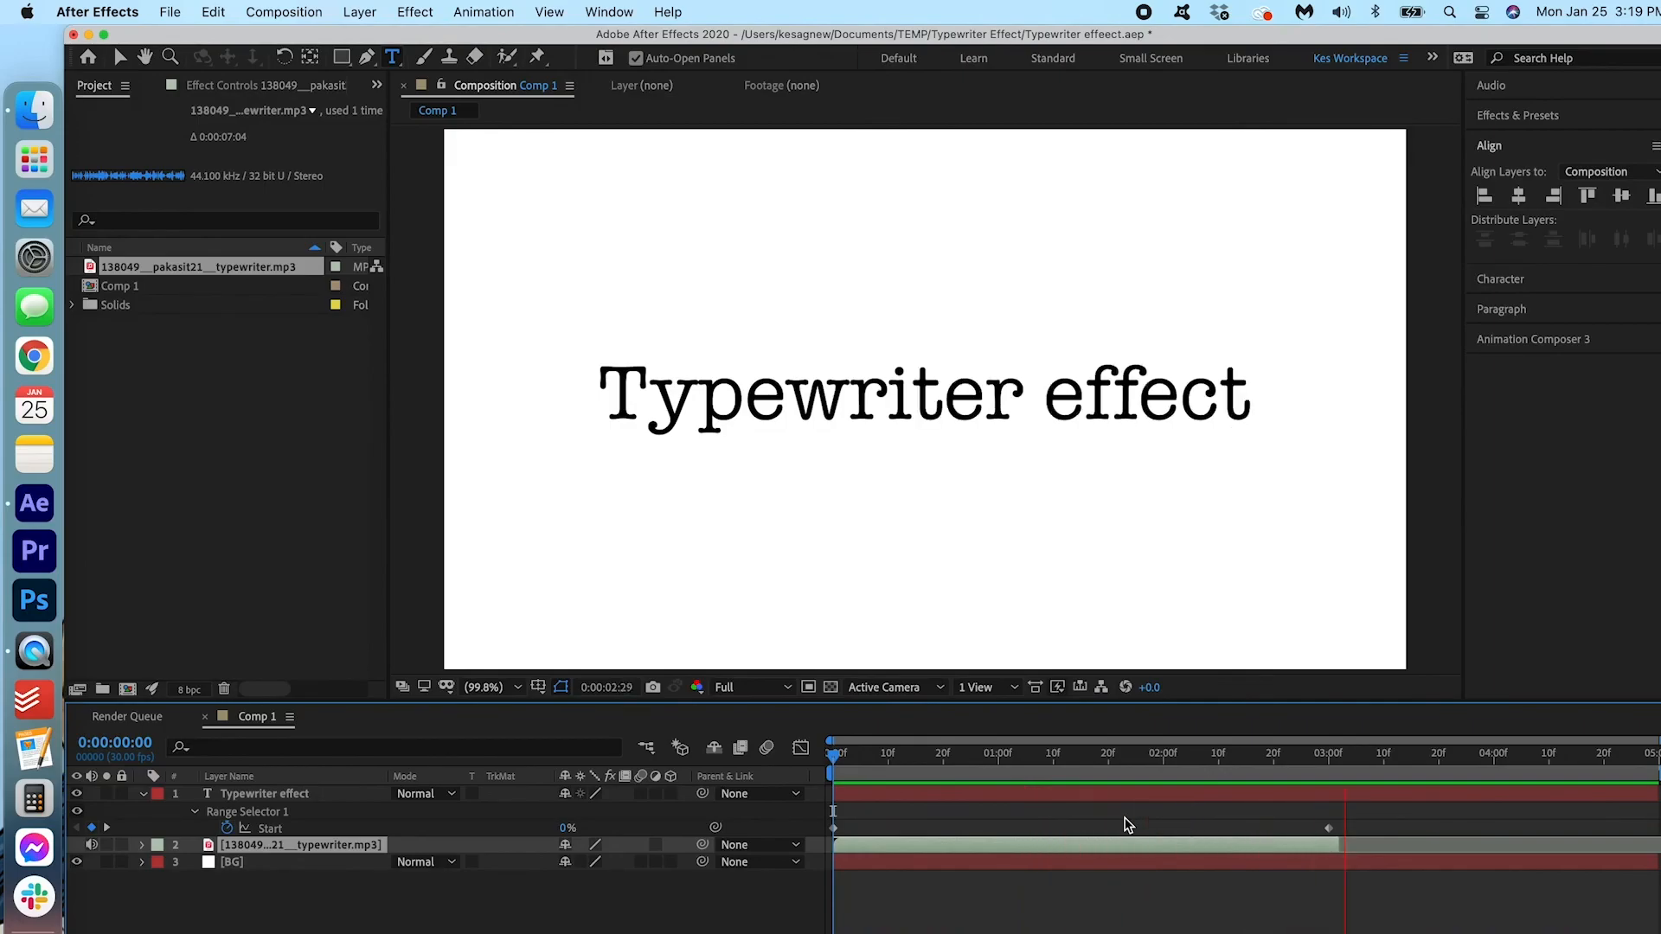
pyautogui.press('space')
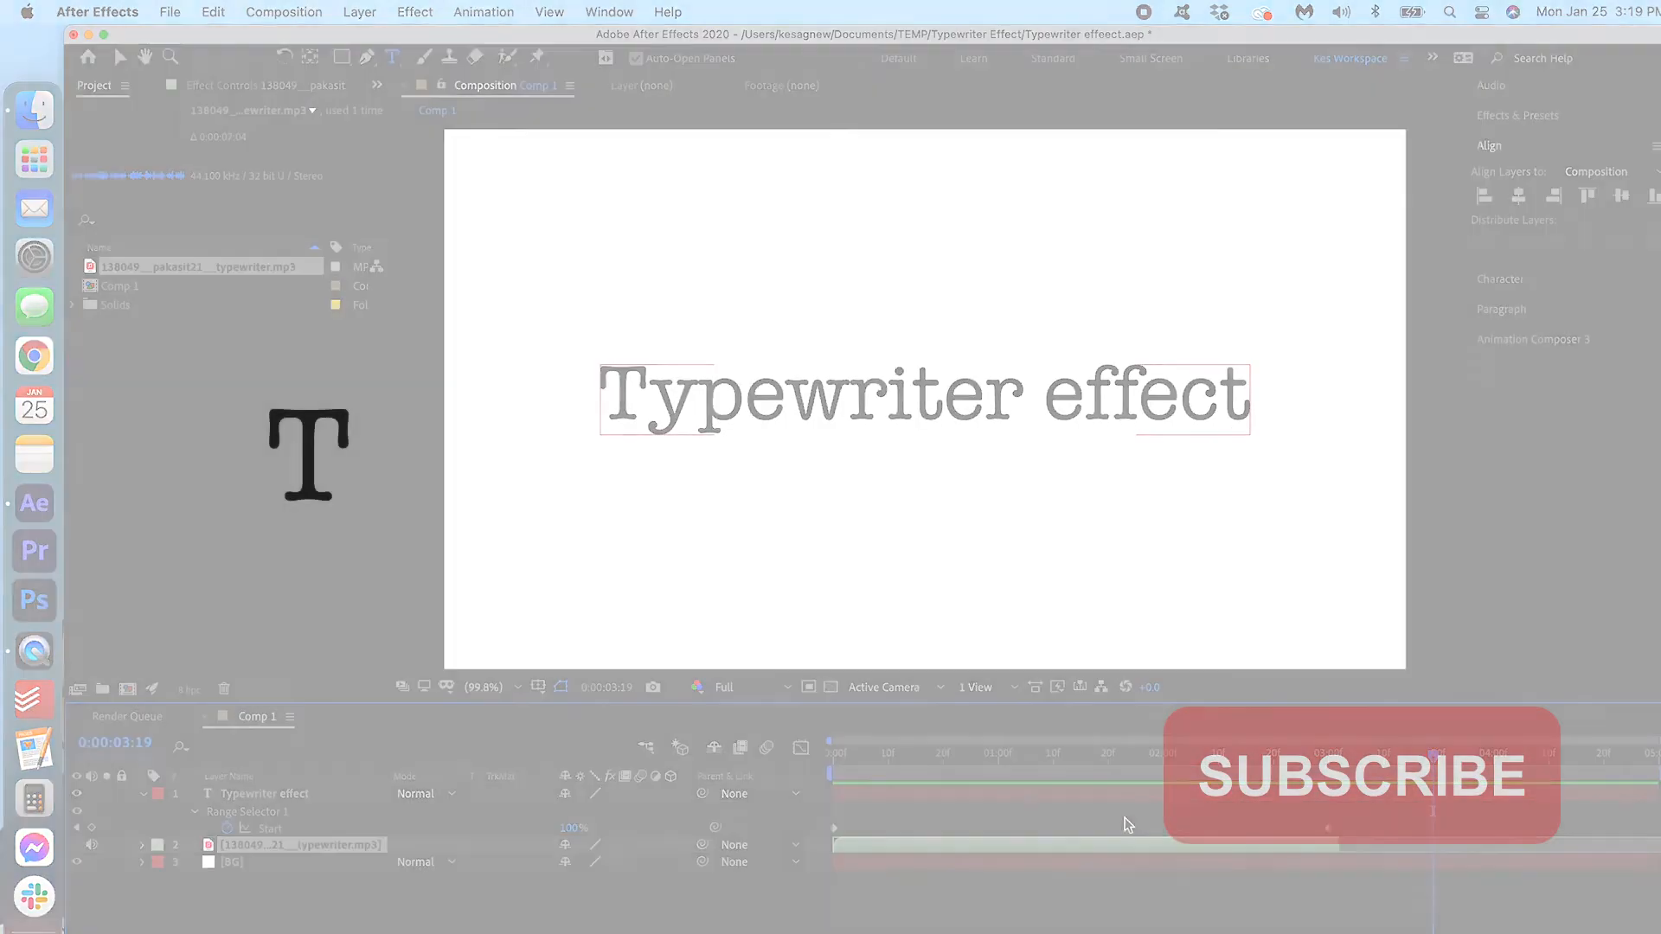